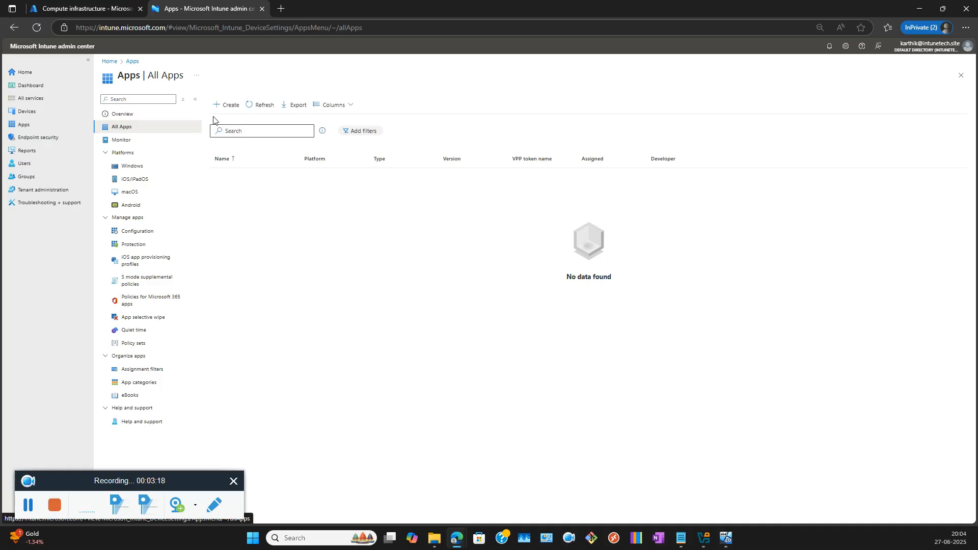
# Review the app types offered when creating an app from the All Apps list, and close the selection without choosing one
pyautogui.click(224, 108)
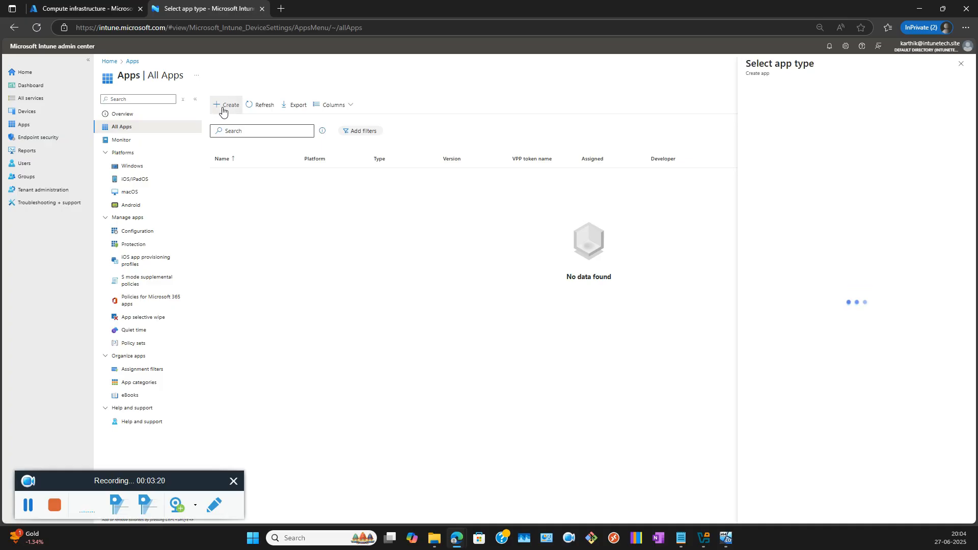
pyautogui.click(890, 106)
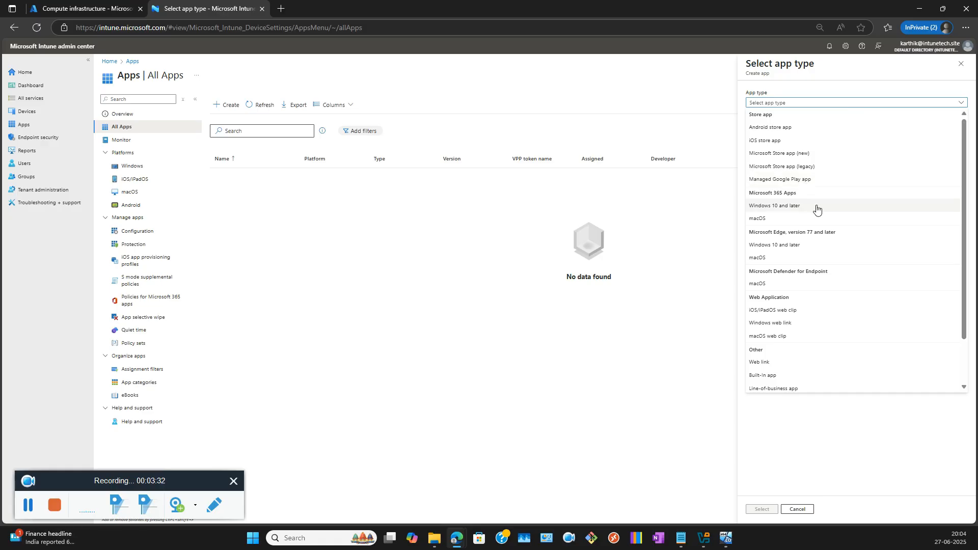
pyautogui.click(960, 63)
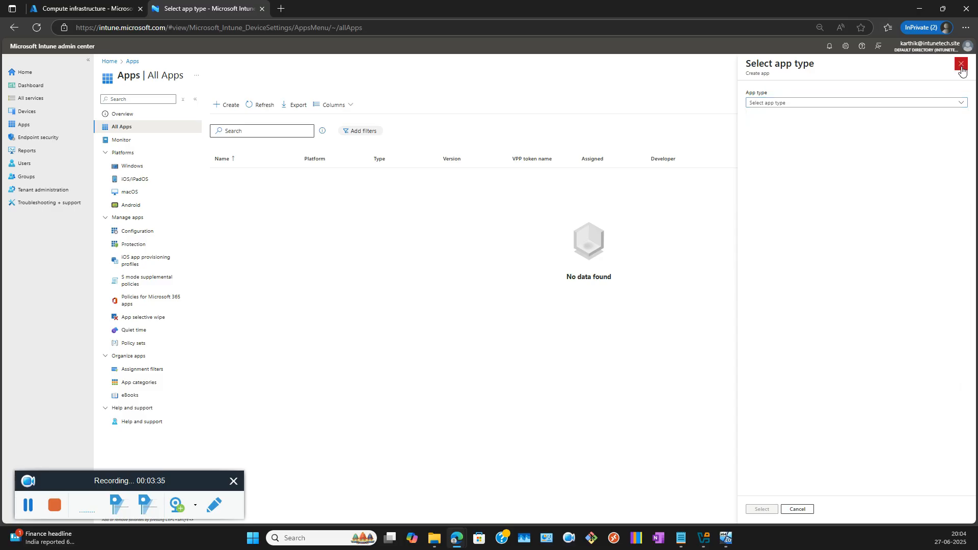
# Go to the Windows platform apps and examine the app types offered for a new Windows app
pyautogui.click(131, 165)
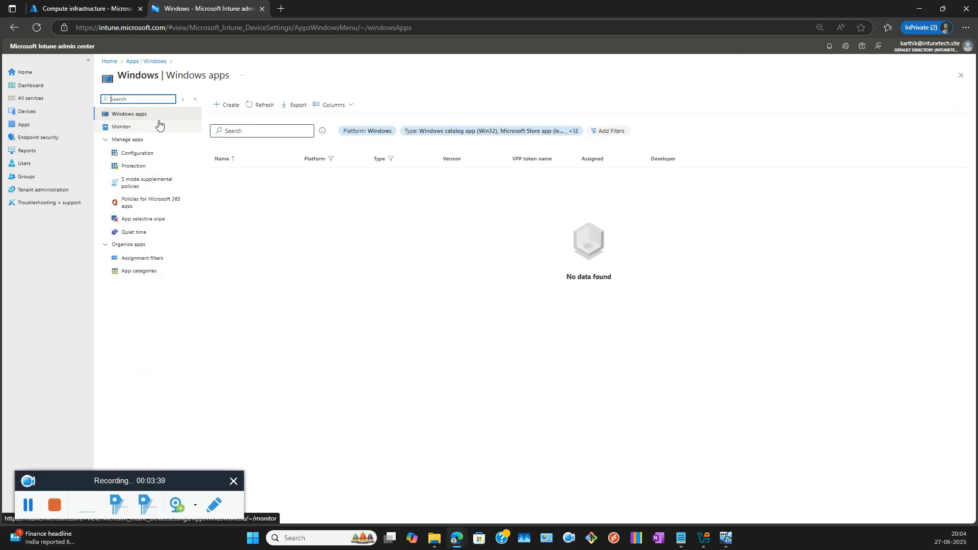
pyautogui.click(224, 105)
pyautogui.click(786, 103)
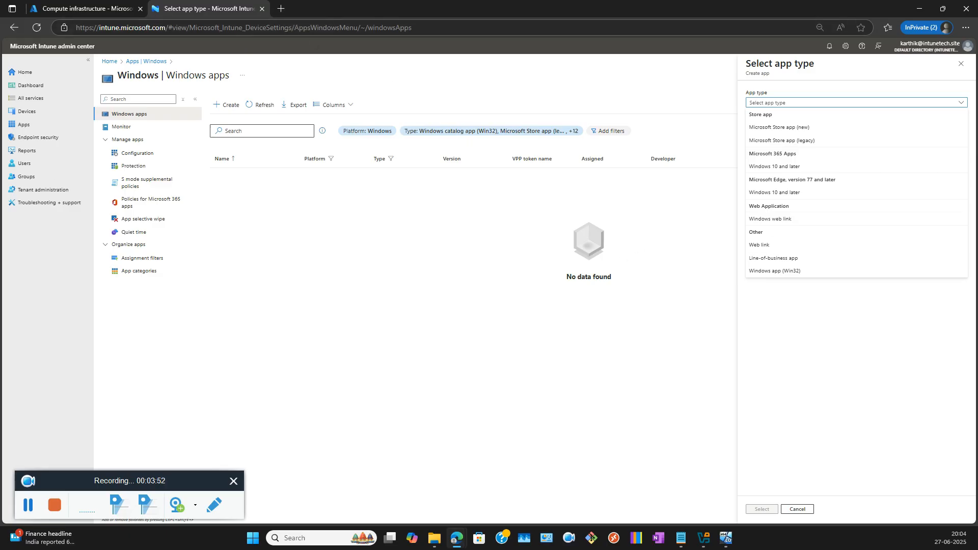
pyautogui.hotkey('alt', 'Tab')
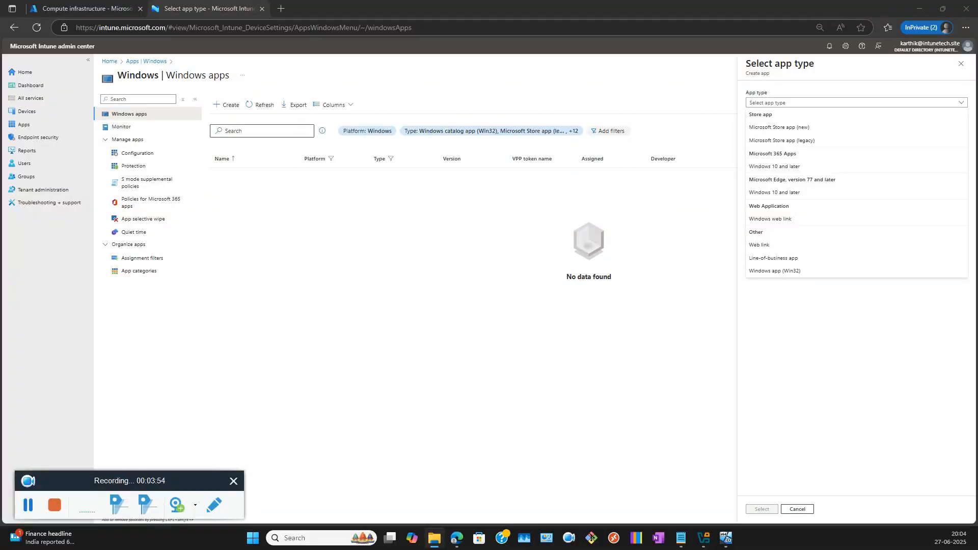
pyautogui.moveTo(0, 25); pyautogui.dragTo(0, 156)
pyautogui.hotkey('alt', 'Tab')
pyautogui.moveTo(0, 51); pyautogui.dragTo(0, 140)
pyautogui.hotkey('alt', 'Tab')
pyautogui.moveTo(0, 92); pyautogui.dragTo(543, 94)
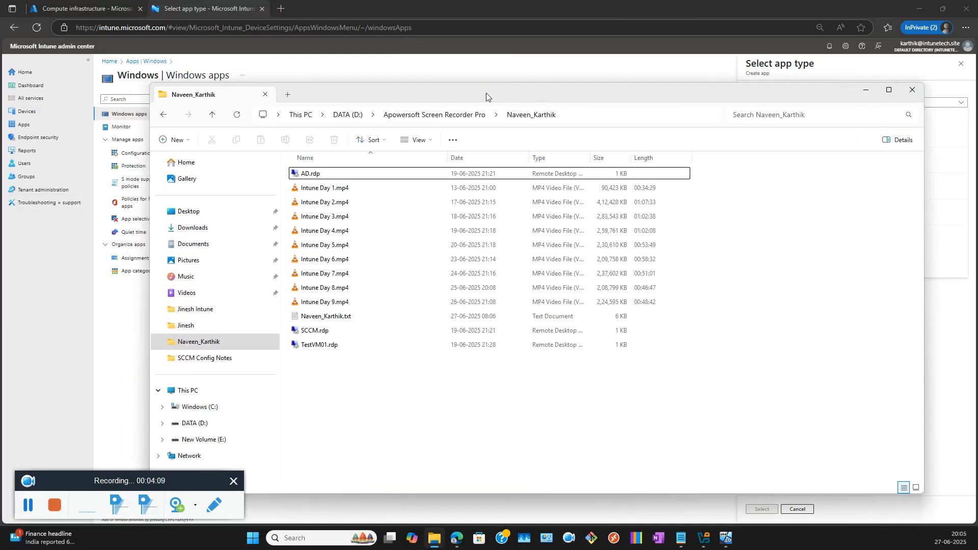
# Open the Google home page in a new browser tab
pyautogui.click(280, 9)
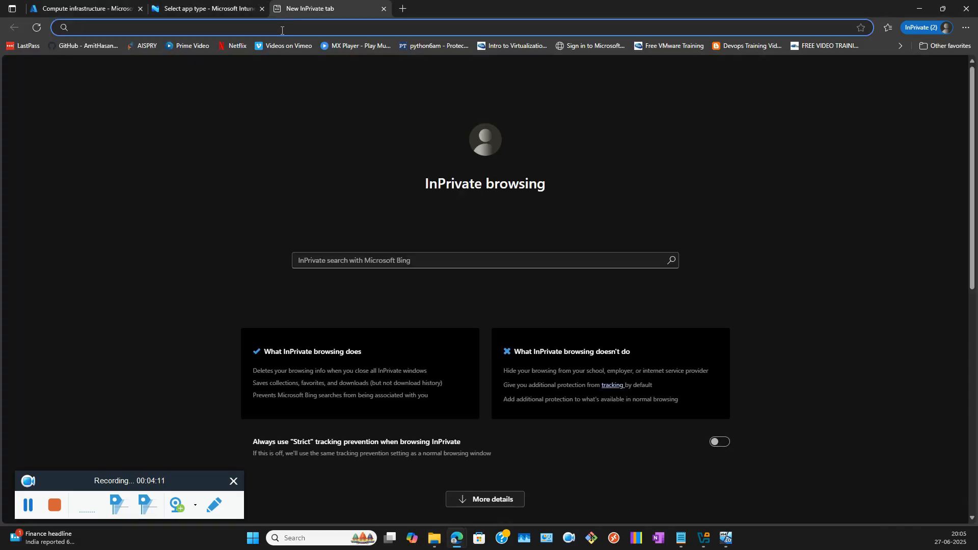
pyautogui.write('google.com/#sbfbu=1&pi=')
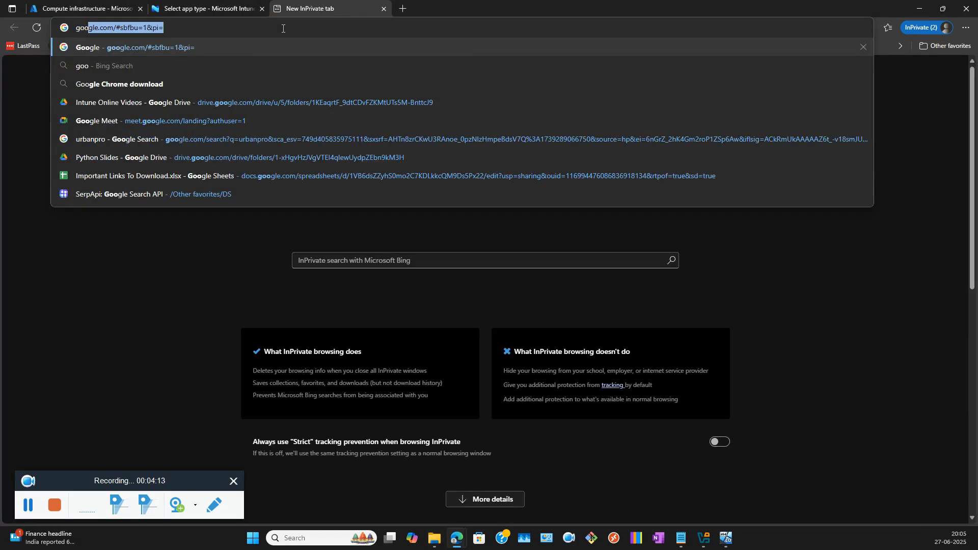
pyautogui.press('Return')
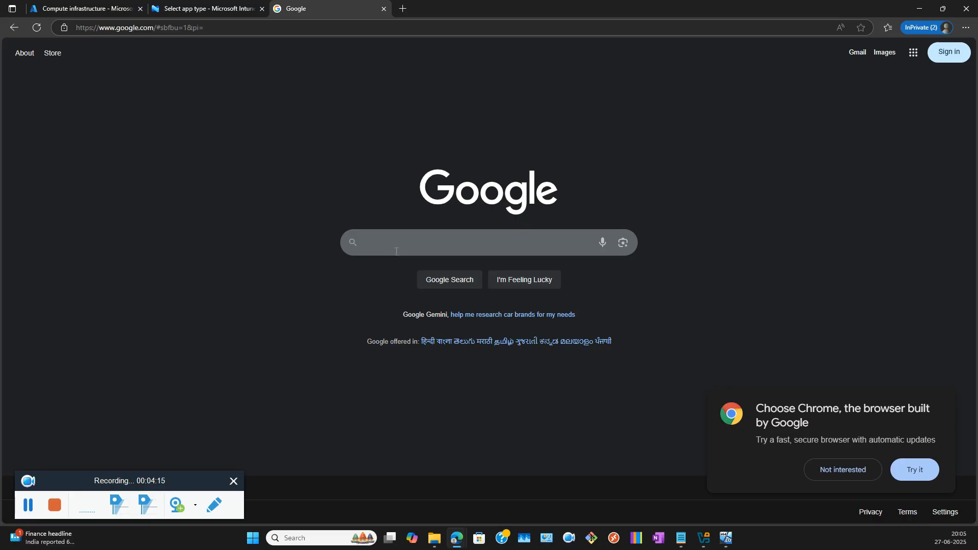
# Search Google for "intune win32 content prep tool"
pyautogui.click(399, 249)
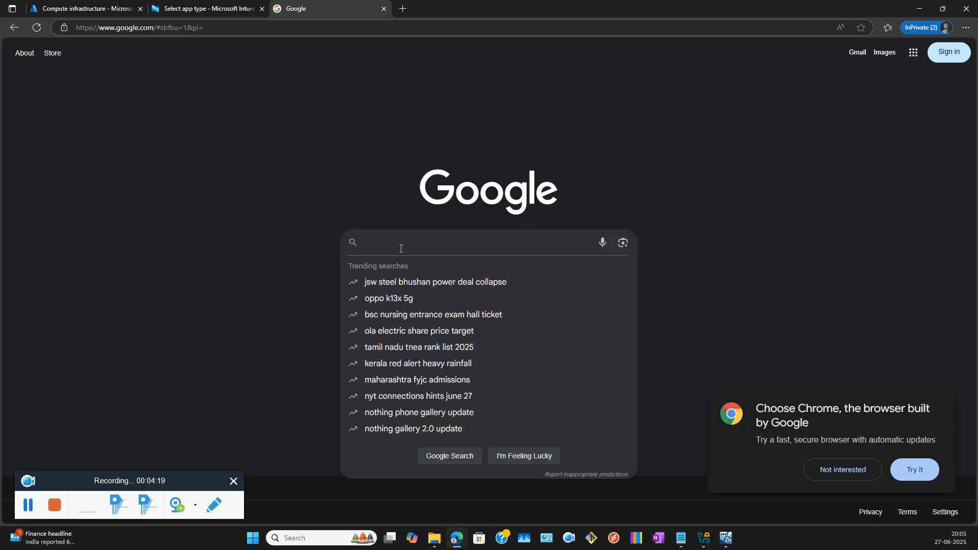
pyautogui.write('intun')
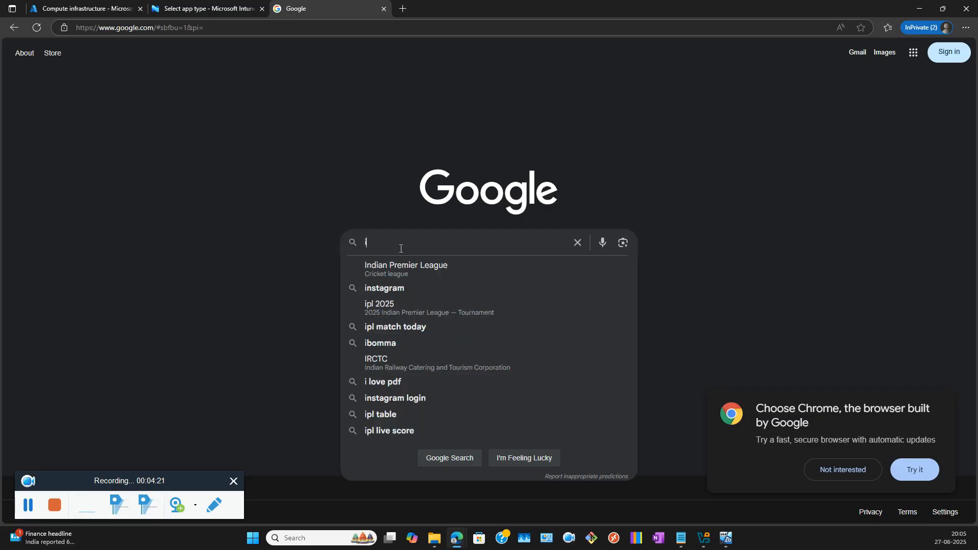
pyautogui.press('BackSpace')
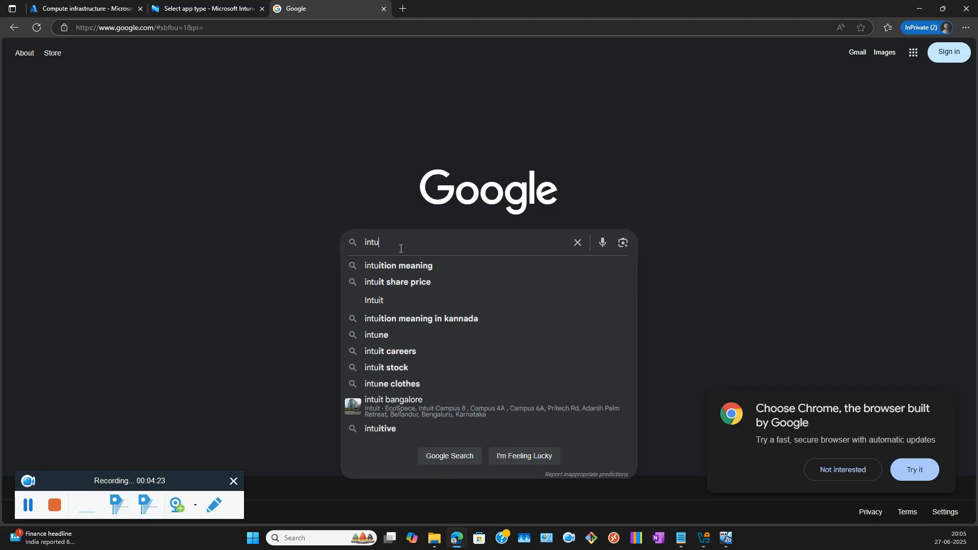
pyautogui.write('ne win')
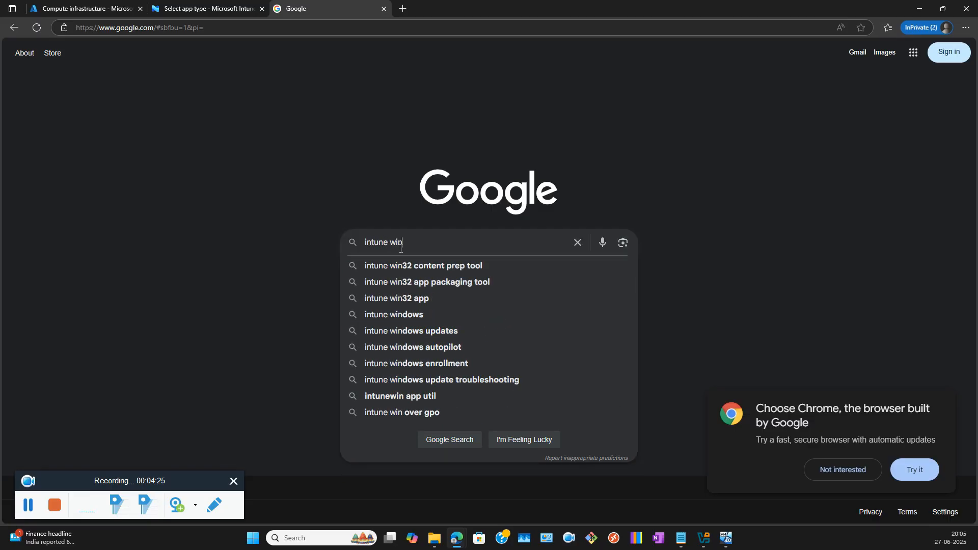
pyautogui.write('32')
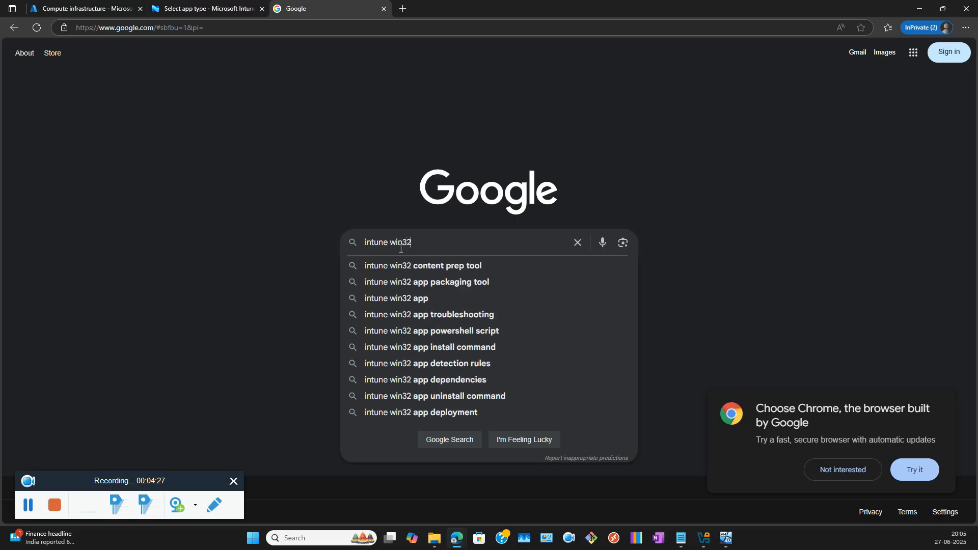
pyautogui.click(430, 264)
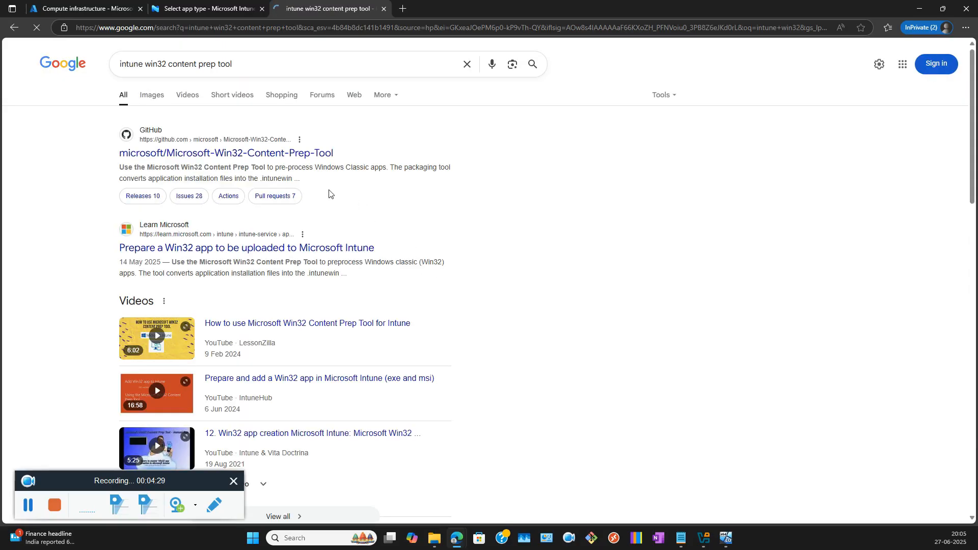
# Open the GitHub result microsoft/Microsoft-Win32-Content-Prep-Tool in a separate tab and switch to it
pyautogui.rightClick(301, 154)
pyautogui.click(340, 166)
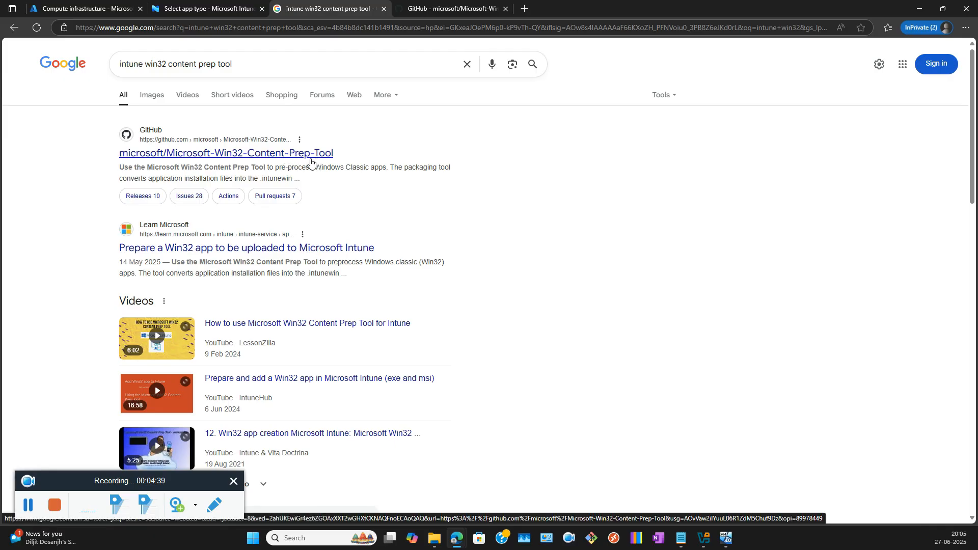
pyautogui.click(455, 10)
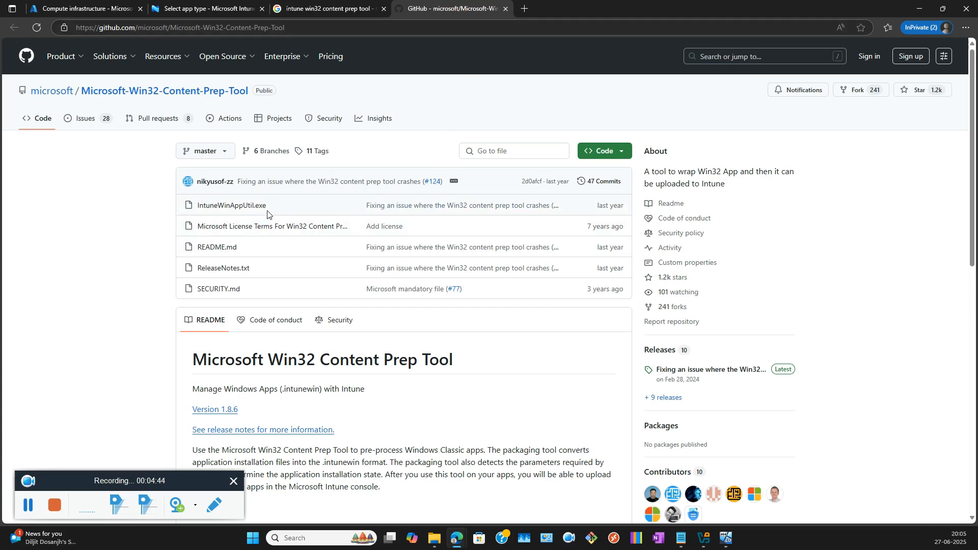
# Download IntuneWinAppUtil.exe from the GitHub repository and select the downloaded file in the Downloads folder
pyautogui.moveTo(269, 207); pyautogui.dragTo(198, 208)
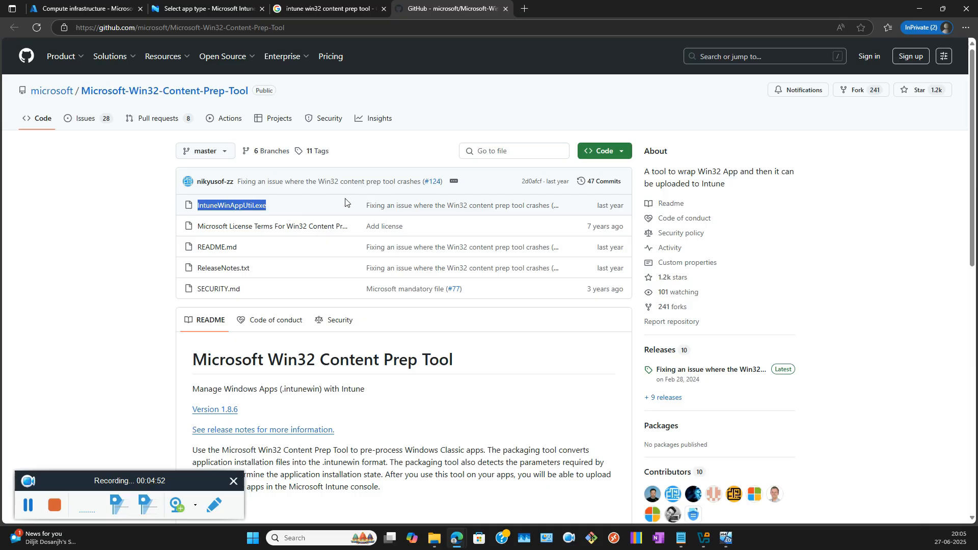
pyautogui.click(301, 208)
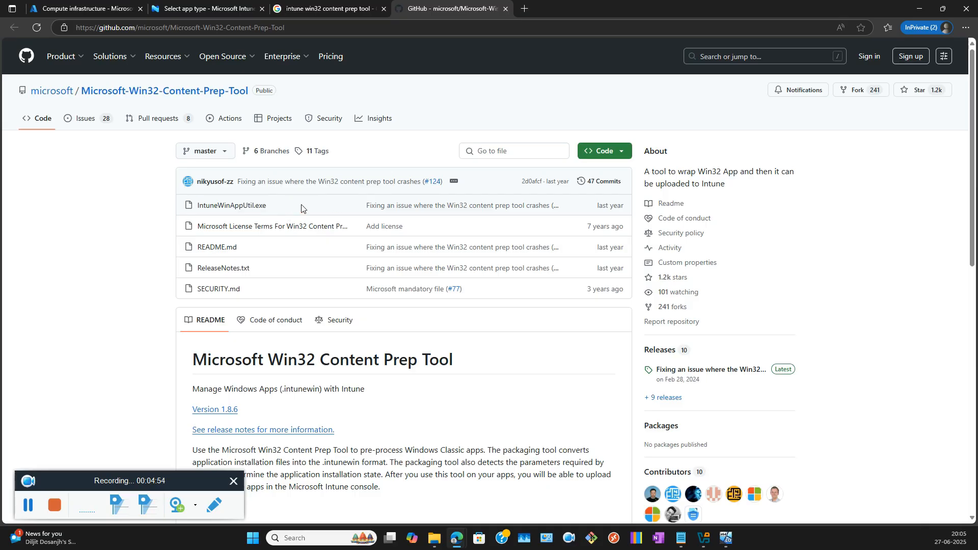
pyautogui.click(254, 206)
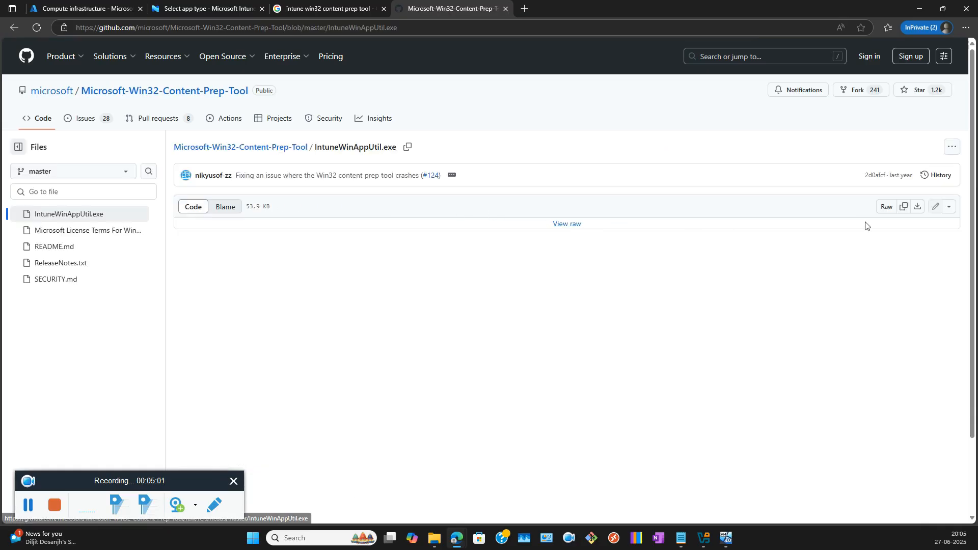
pyautogui.click(918, 212)
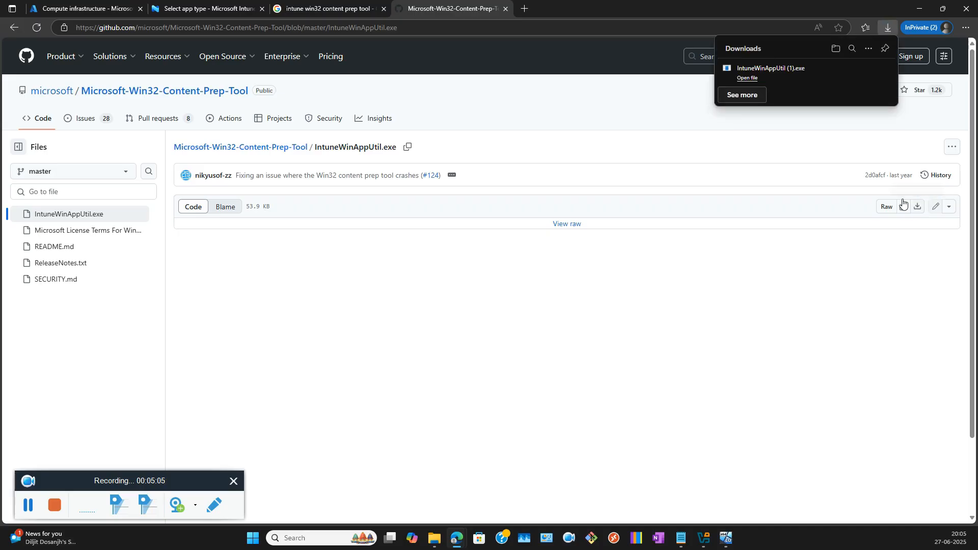
pyautogui.click(836, 50)
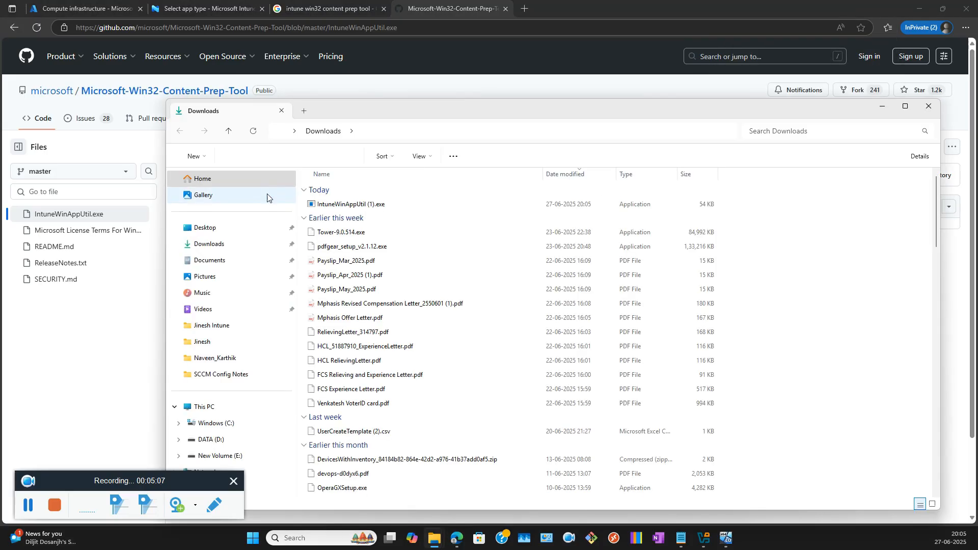
pyautogui.click(358, 206)
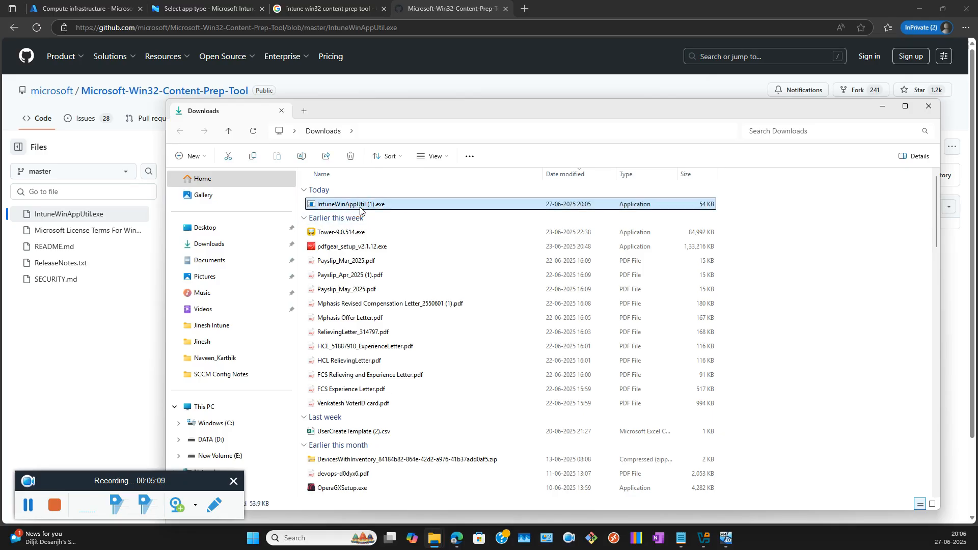
# Create a folder named Intune_Apps in the D: drive folder that holds the Intune Day recordings
pyautogui.click(224, 357)
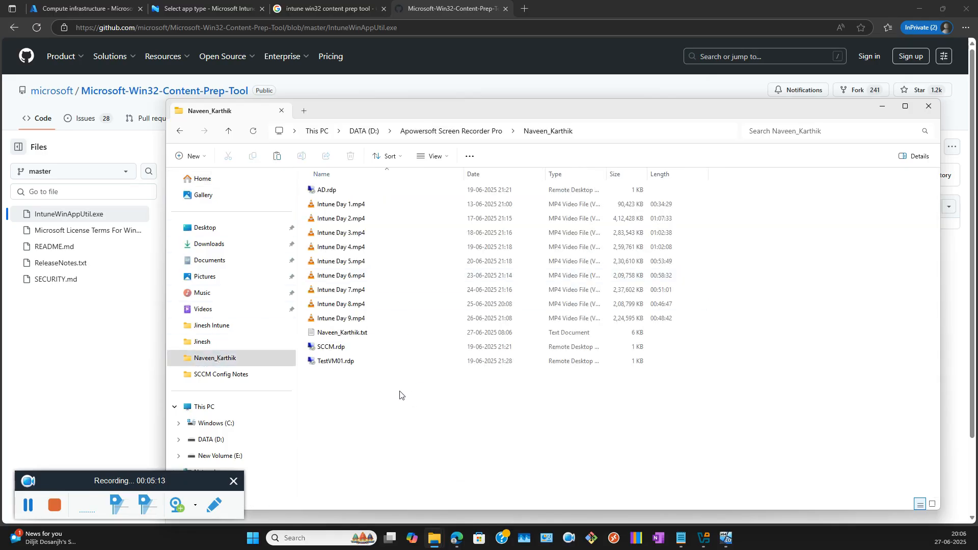
pyautogui.rightClick(371, 395)
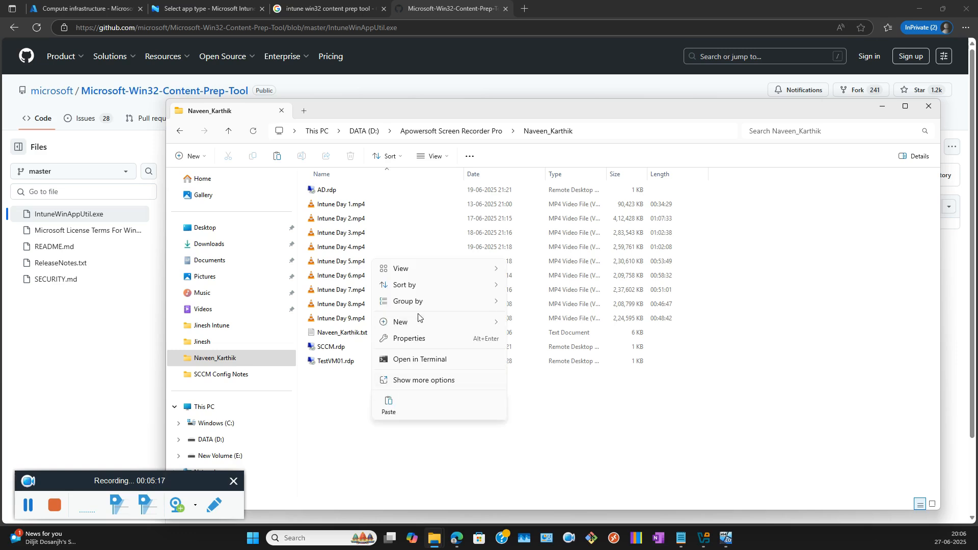
pyautogui.moveTo(420, 325)
pyautogui.click(530, 324)
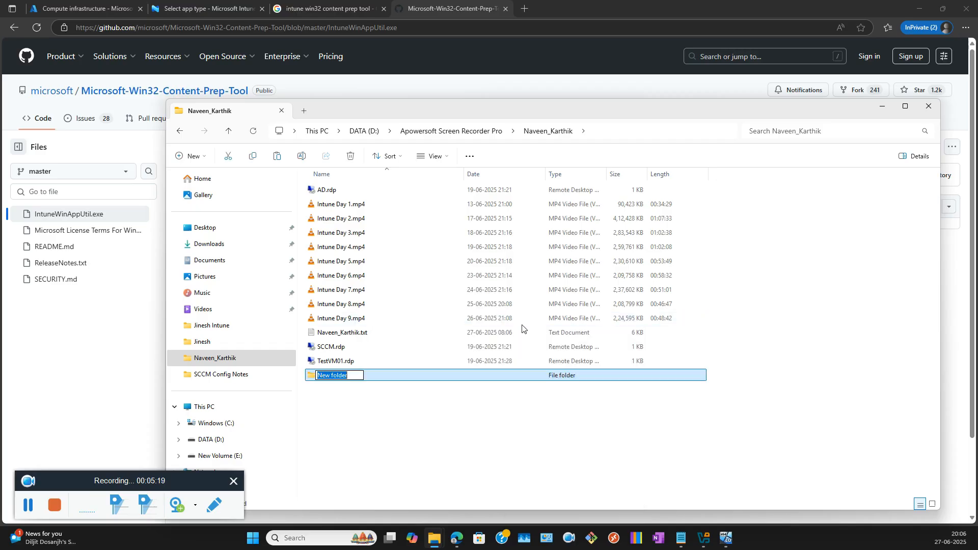
pyautogui.write('In')
pyautogui.press('BackSpace')
pyautogui.press('BackSpace')
pyautogui.write('Intune')
pyautogui.write('_Apps')
pyautogui.press('Return')
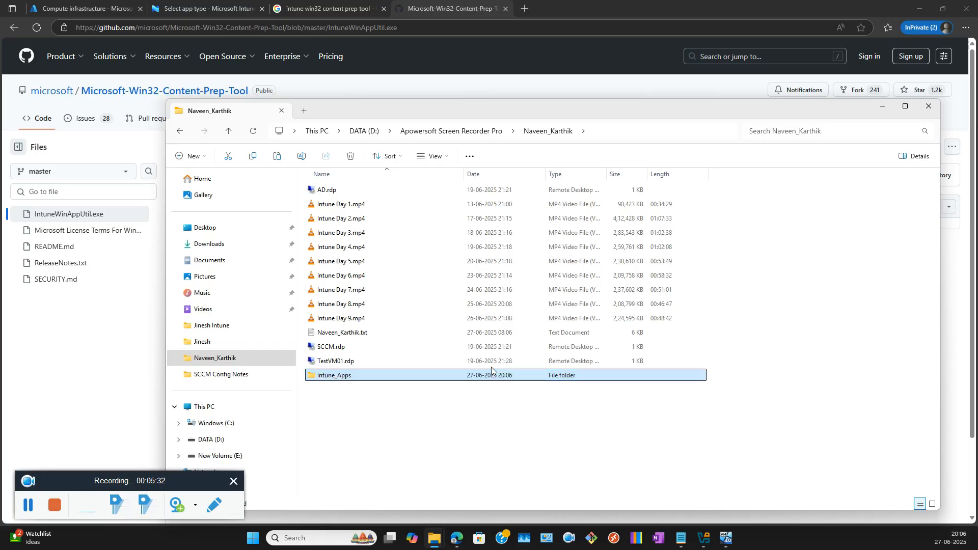
# Create a subfolder named Sources inside the Intune_Apps folder
pyautogui.doubleClick(356, 378)
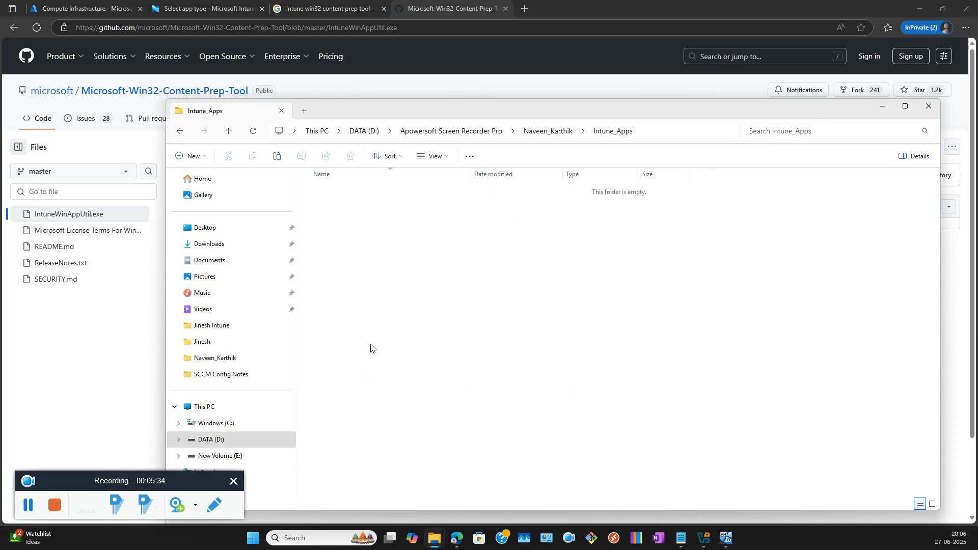
pyautogui.rightClick(379, 223)
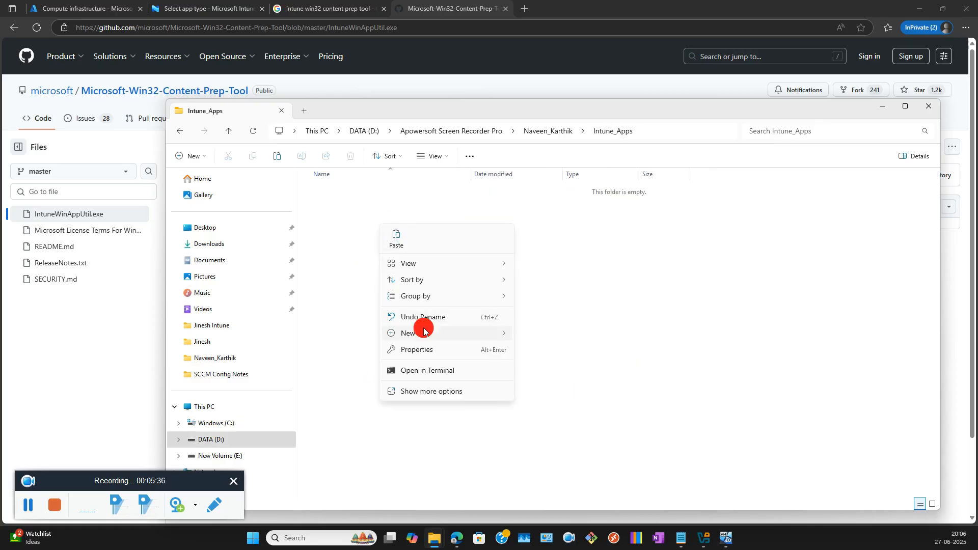
pyautogui.moveTo(422, 333)
pyautogui.click(532, 335)
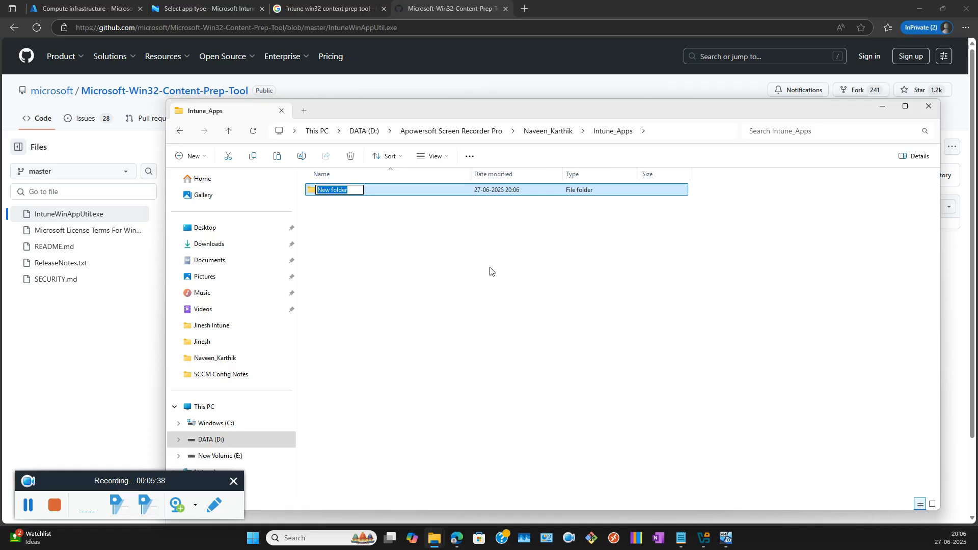
pyautogui.write('SOurce')
pyautogui.press('BackSpace')
pyautogui.press('BackSpace')
pyautogui.press('BackSpace')
pyautogui.press('BackSpace')
pyautogui.press('BackSpace')
pyautogui.write('ources')
pyautogui.press('Return')
# Create a second subfolder named Win32_Apps inside the Intune_Apps folder
pyautogui.rightClick(372, 234)
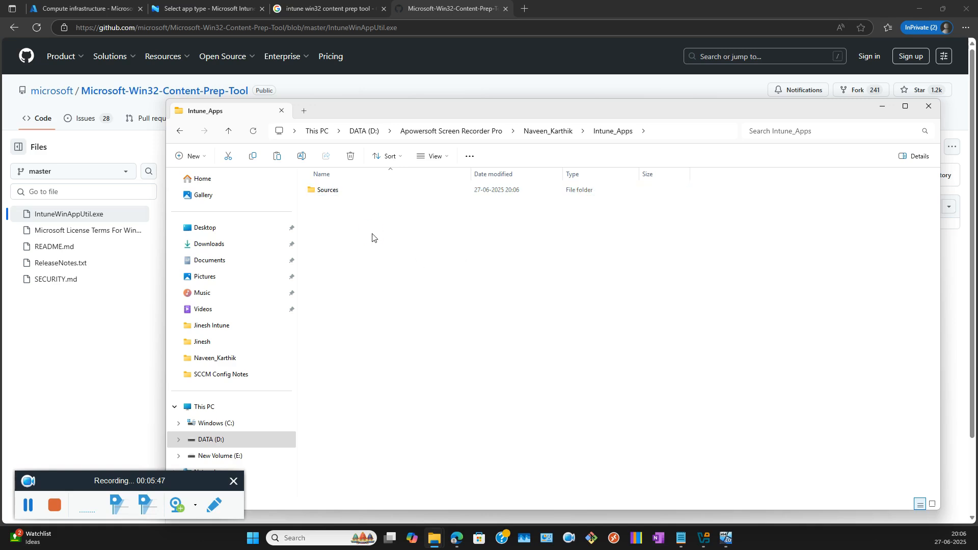
pyautogui.moveTo(469, 349)
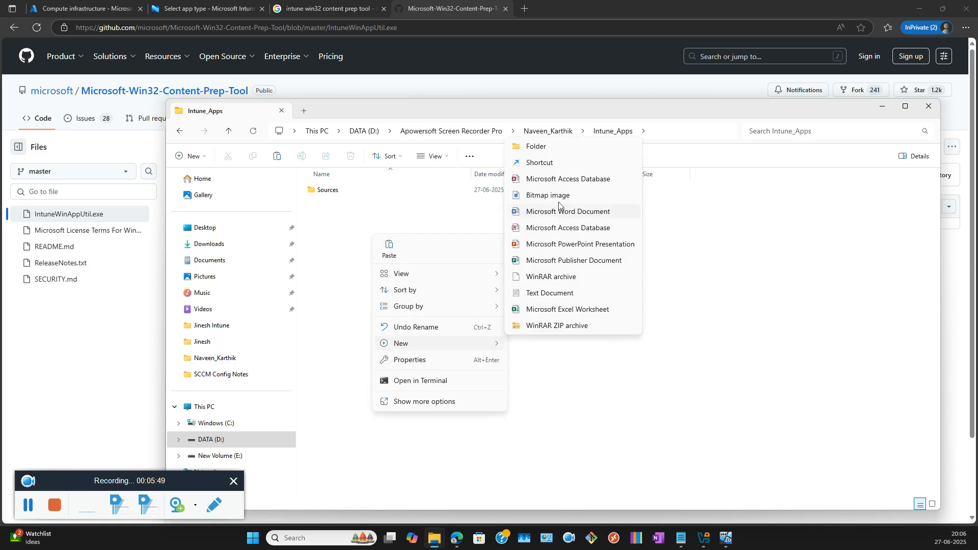
pyautogui.click(552, 149)
pyautogui.write('Win32')
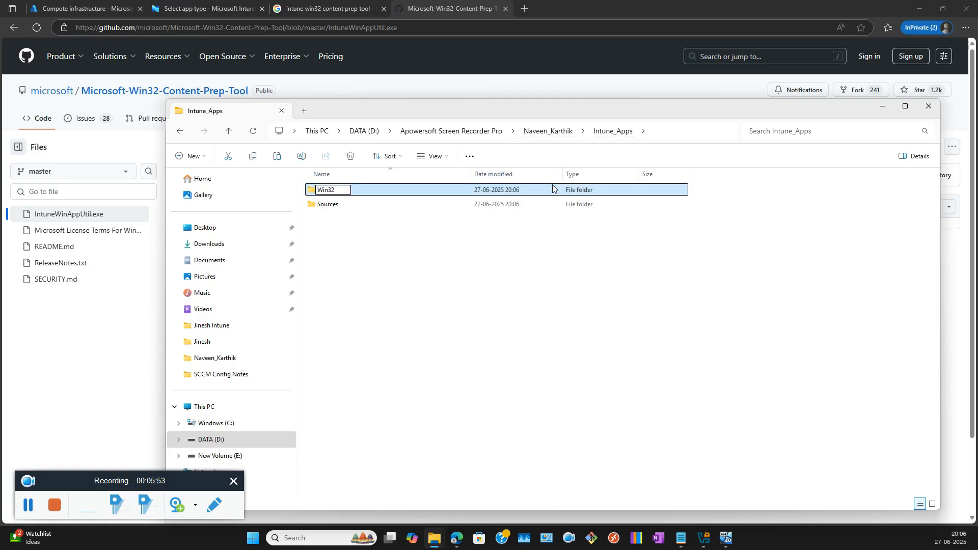
pyautogui.write('_Apps')
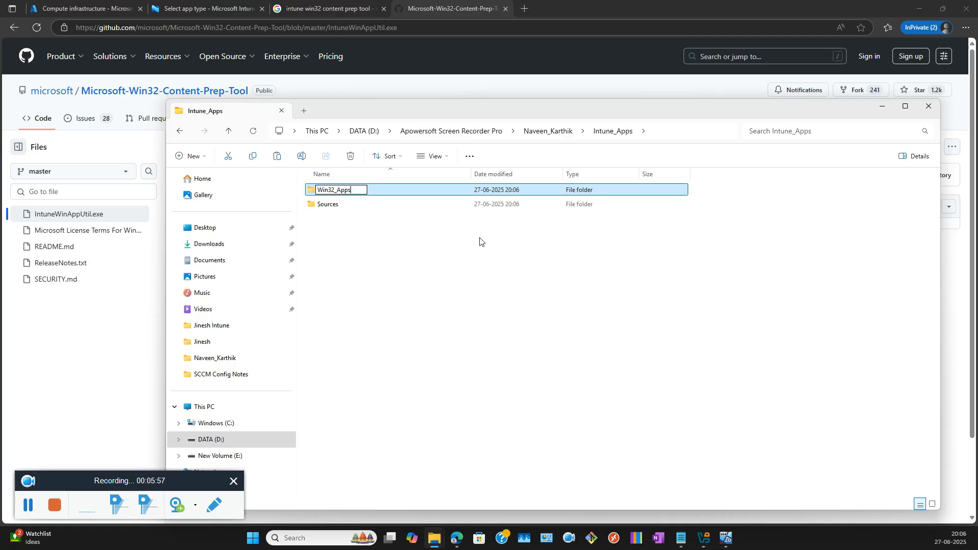
pyautogui.click(408, 239)
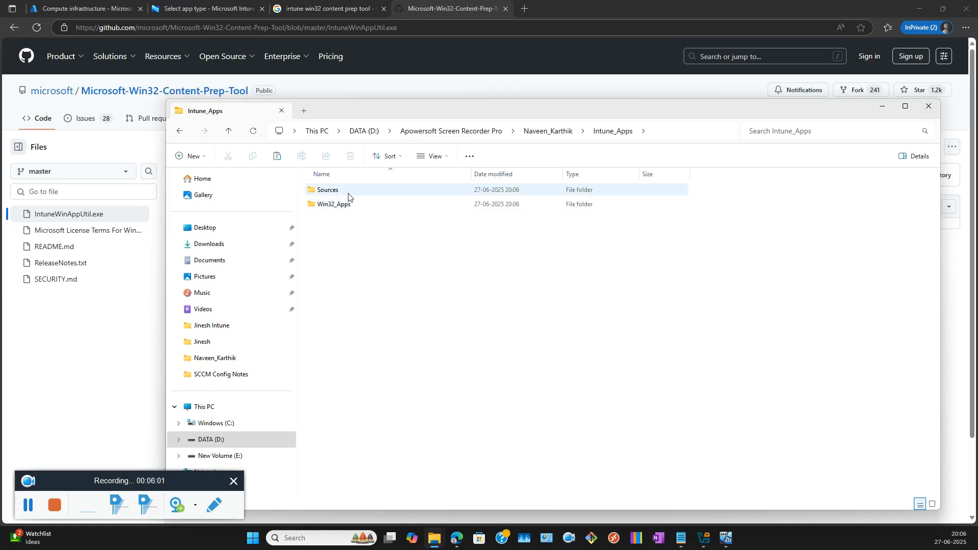
# Paste the downloaded prep tool into the Intune_Apps folder and rename it IntuneWinAppUtil.exe
pyautogui.click(351, 243)
pyautogui.hotkey('ctrl', 'v')
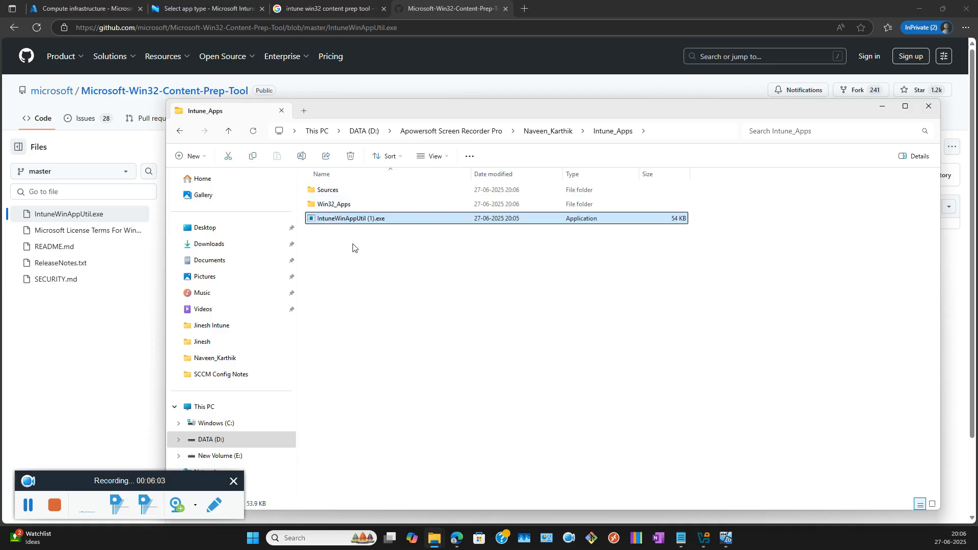
pyautogui.click(380, 220)
pyautogui.click(379, 222)
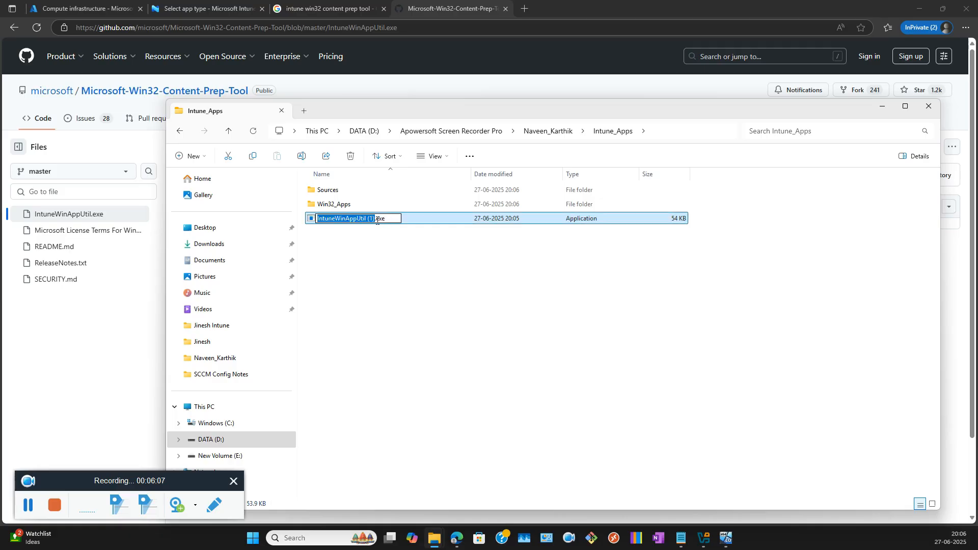
pyautogui.click(385, 216)
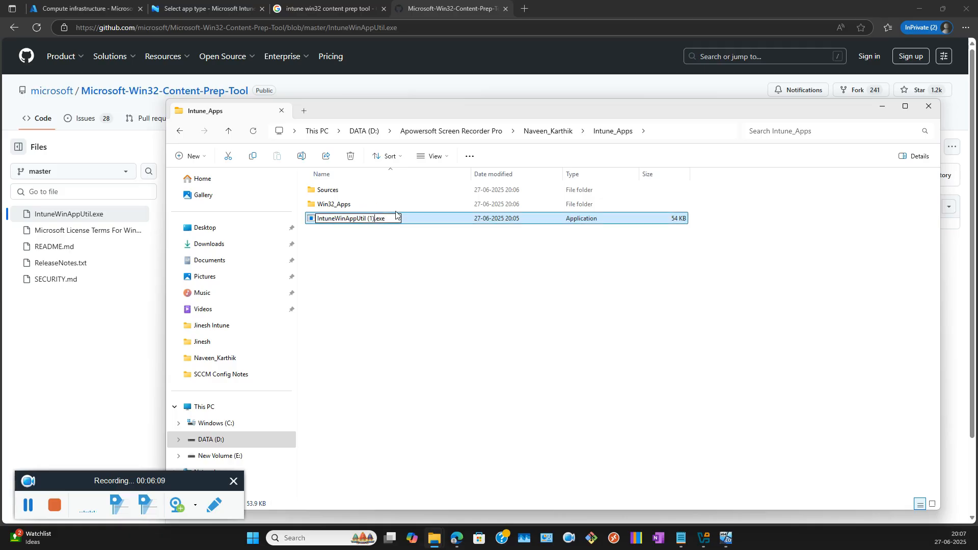
pyautogui.press('BackSpace')
pyautogui.press('BackSpace')
pyautogui.press('Return')
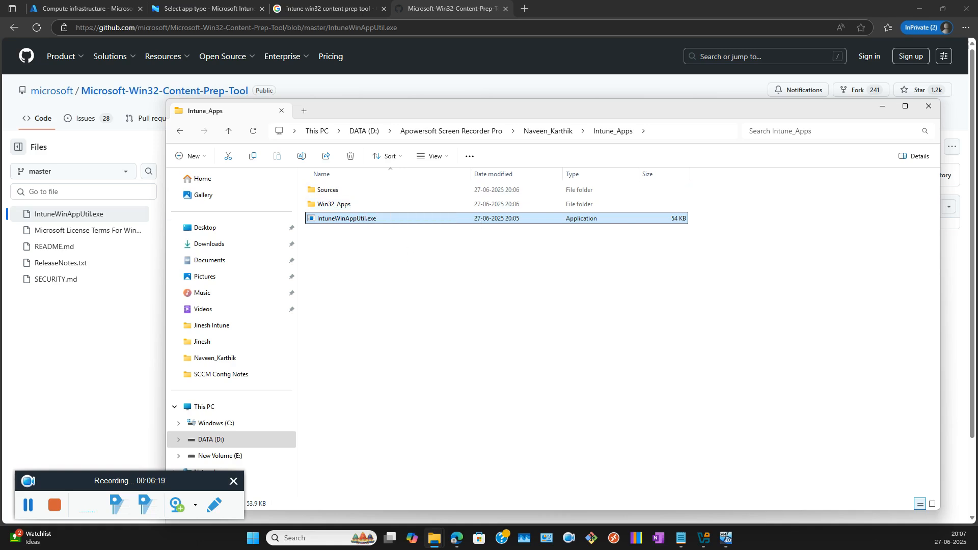
# Switch to the Edge browser and close the GitHub repository tab to return to the Google results
pyautogui.hotkey('alt', 'Tab')
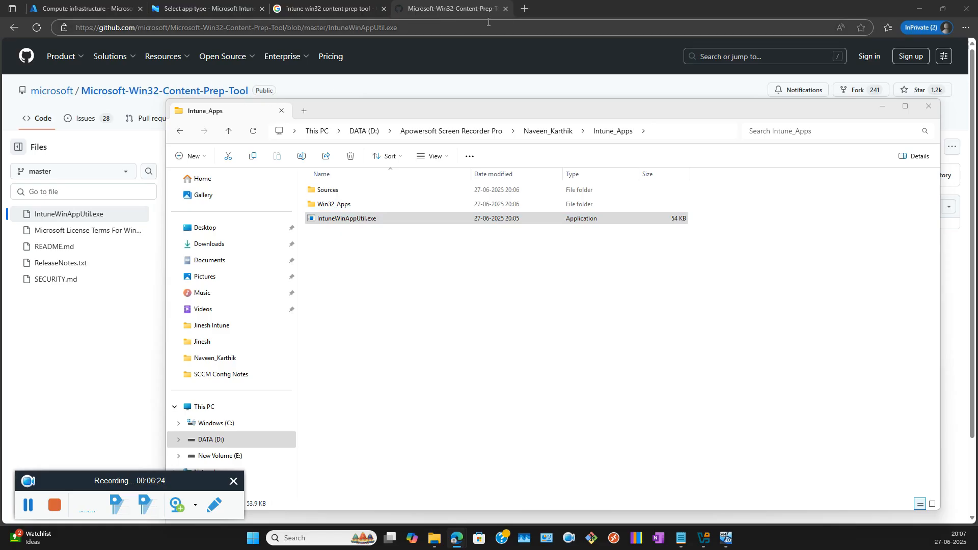
pyautogui.click(525, 8)
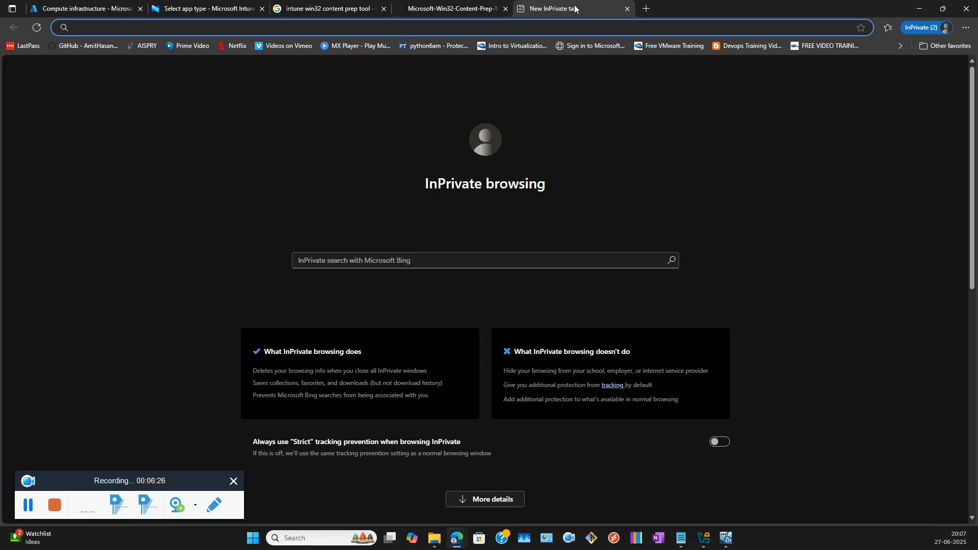
pyautogui.click(627, 9)
pyautogui.click(505, 8)
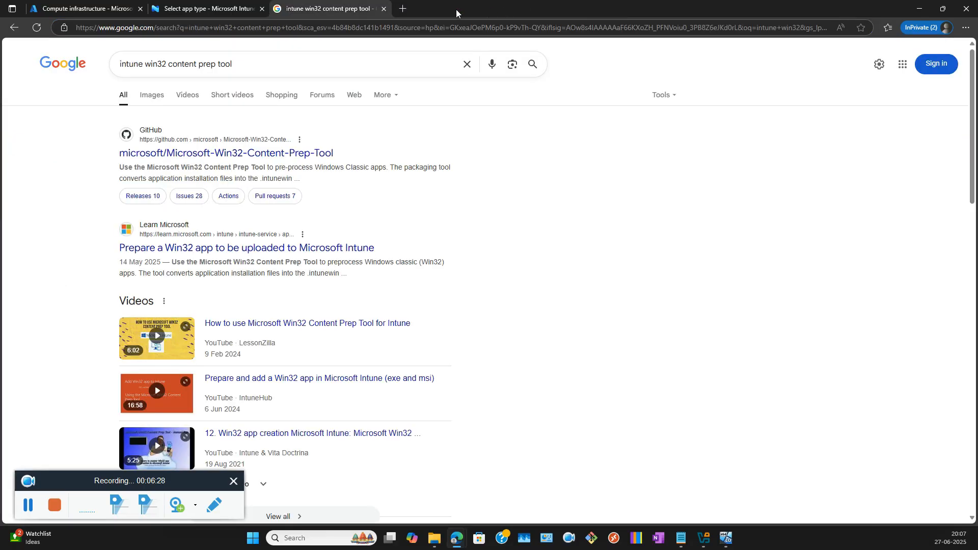
pyautogui.tripleClick(224, 64)
pyautogui.write('n')
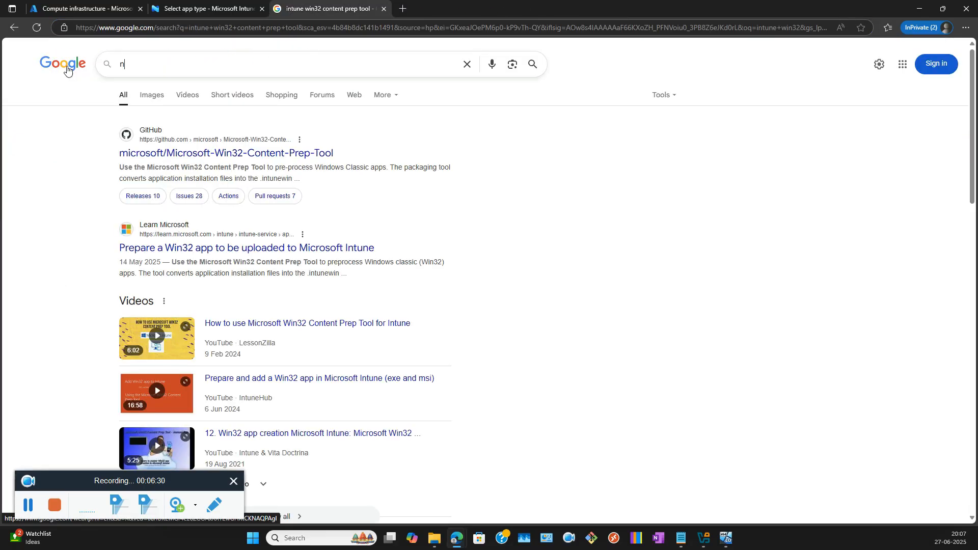
pyautogui.write('otepad')
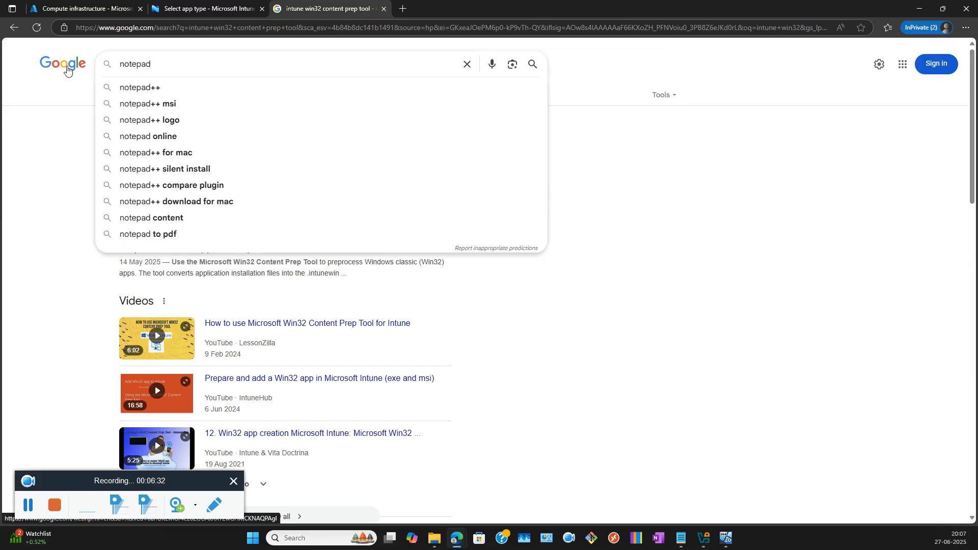
pyautogui.write('++')
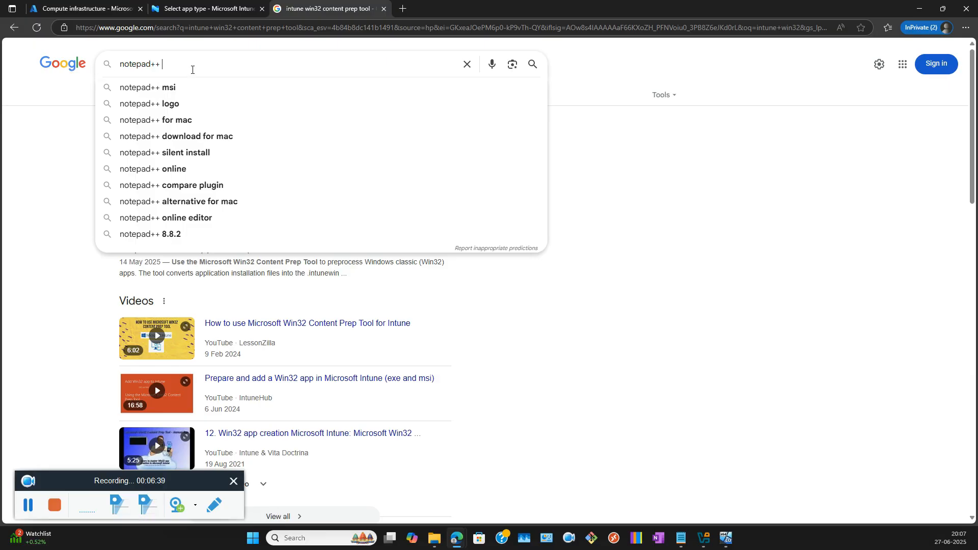
# Search Google for "vlc media player" and refine the search to "vlc media player download"
pyautogui.moveTo(179, 59); pyautogui.dragTo(85, 66)
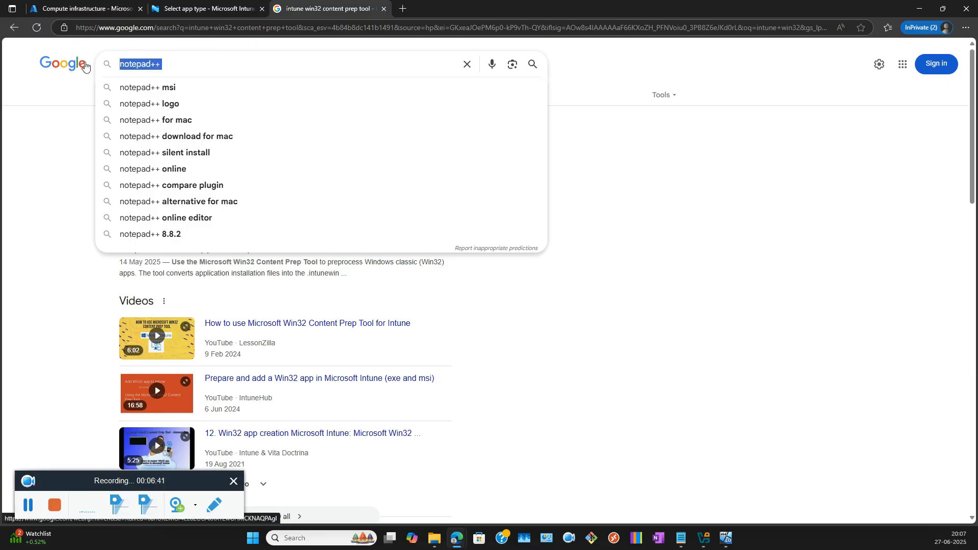
pyautogui.write('vlc')
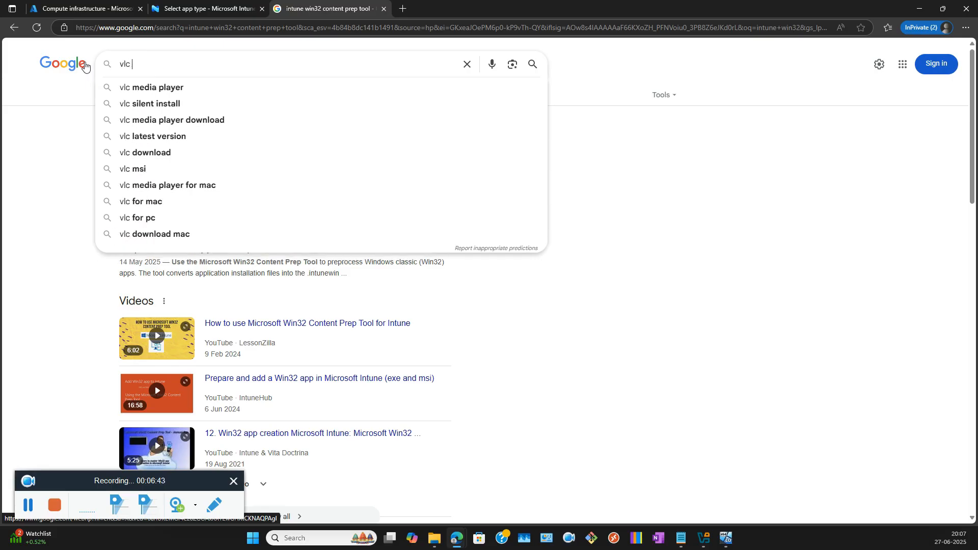
pyautogui.press('Down')
pyautogui.press('Return')
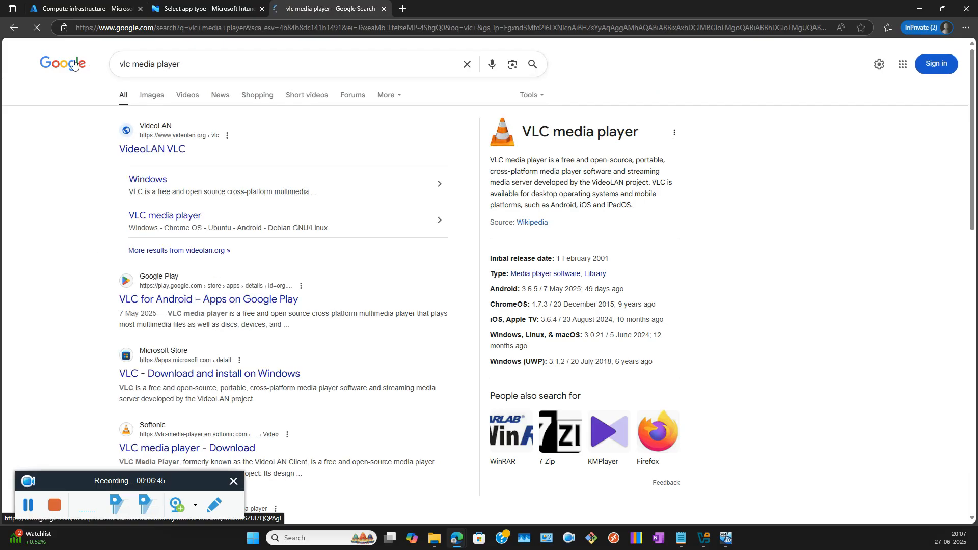
pyautogui.click(239, 67)
pyautogui.click(234, 88)
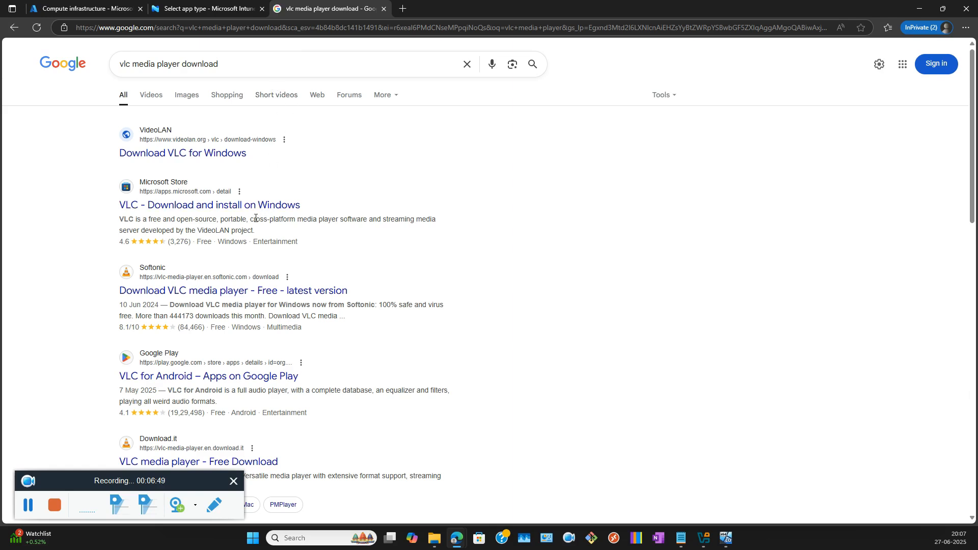
# Download the VLC installer from VideoLAN's Download VLC for Windows page and open the Downloads folder
pyautogui.click(212, 153)
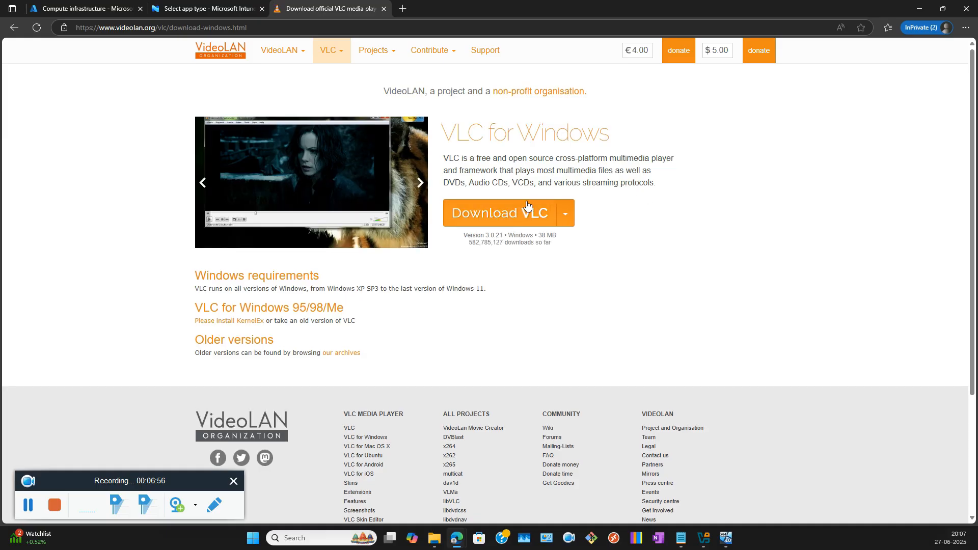
pyautogui.click(526, 205)
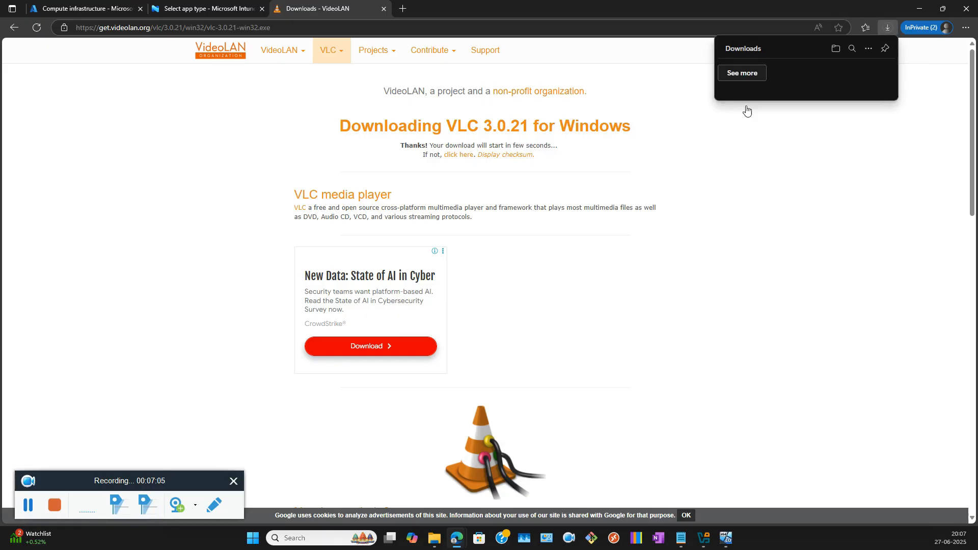
pyautogui.click(835, 48)
# Copy the downloaded installer vlc-3.0.21-win32 (1).exe into the Sources subfolder of Intune_Apps
pyautogui.click(370, 105)
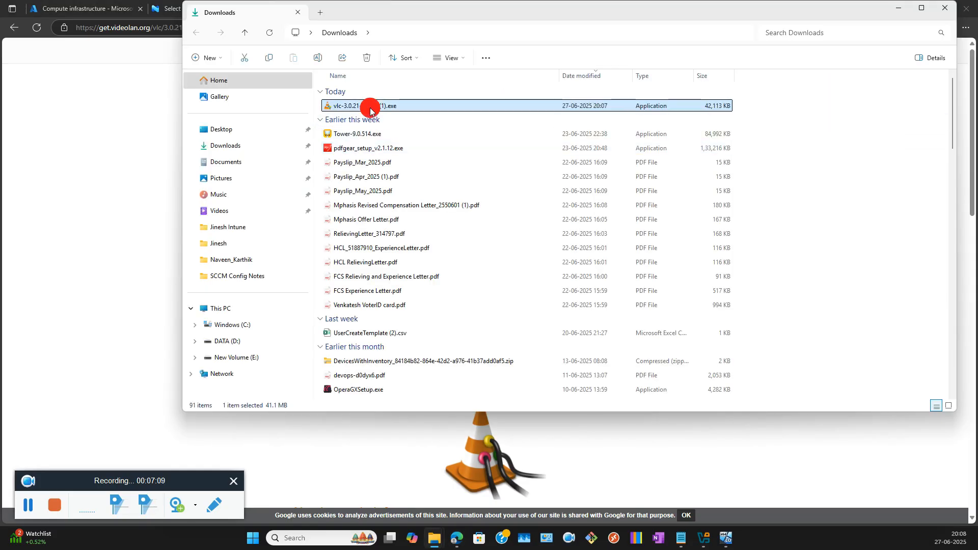
pyautogui.click(257, 259)
pyautogui.click(351, 92)
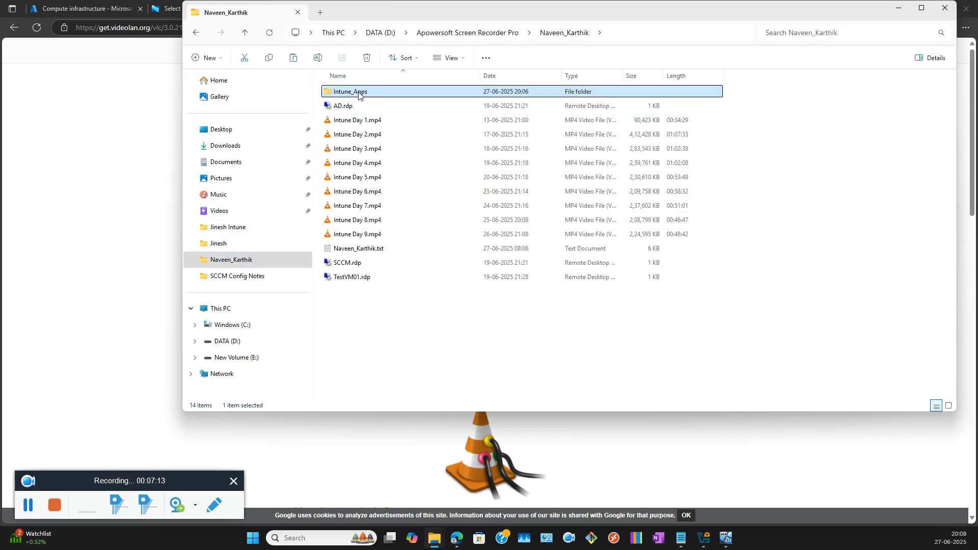
pyautogui.doubleClick(356, 93)
pyautogui.click(359, 91)
pyautogui.doubleClick(359, 91)
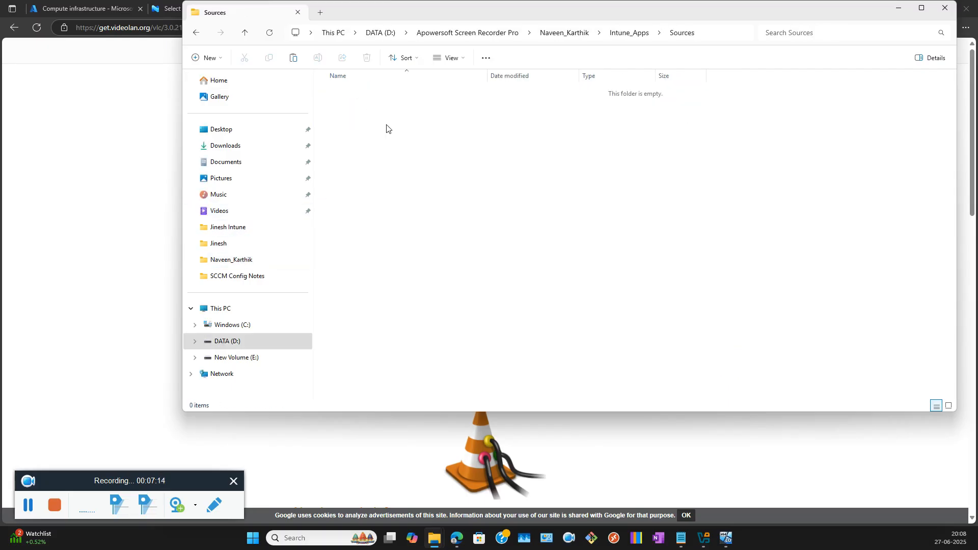
pyautogui.hotkey('ctrl', 'v')
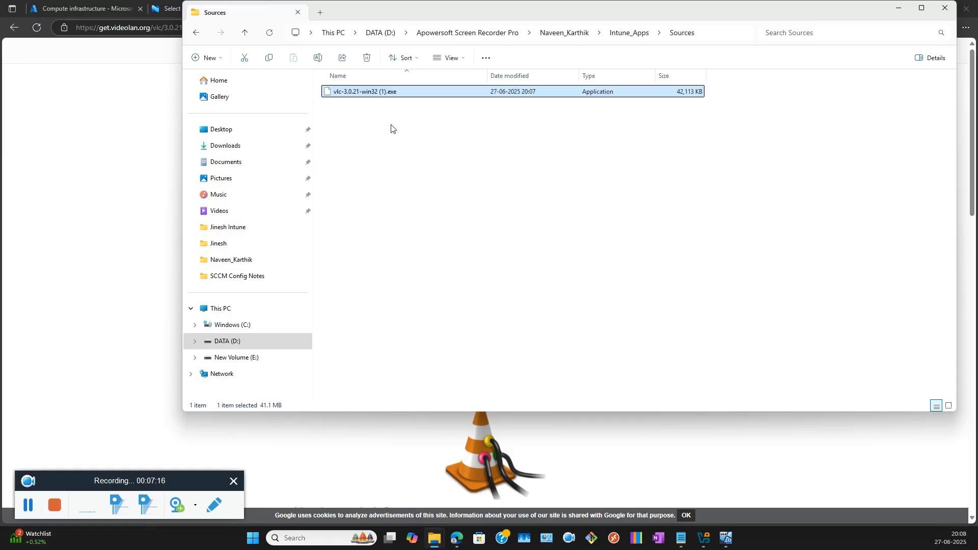
# Rename the copied VLC installer in the Sources folder to vlc-3.0.21-win32.exe
pyautogui.click(396, 94)
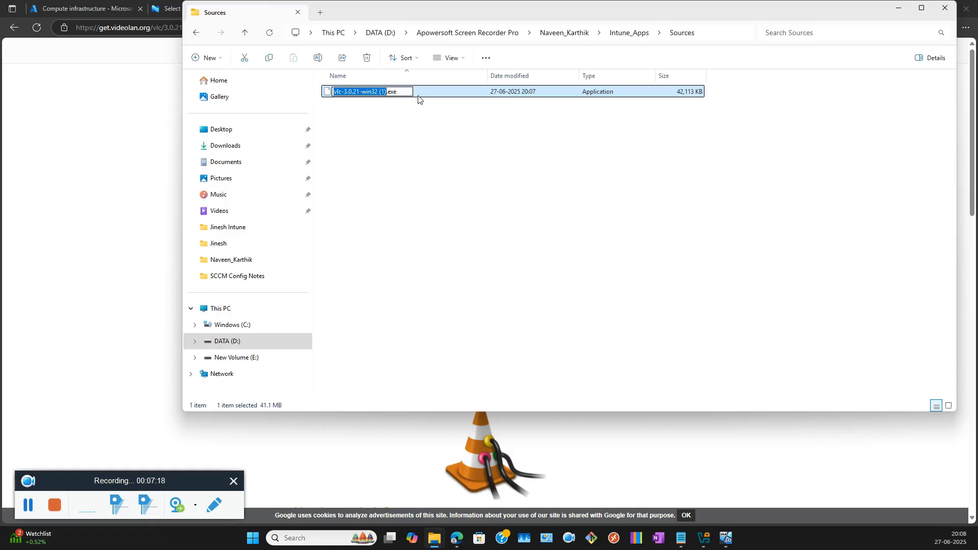
pyautogui.click(386, 92)
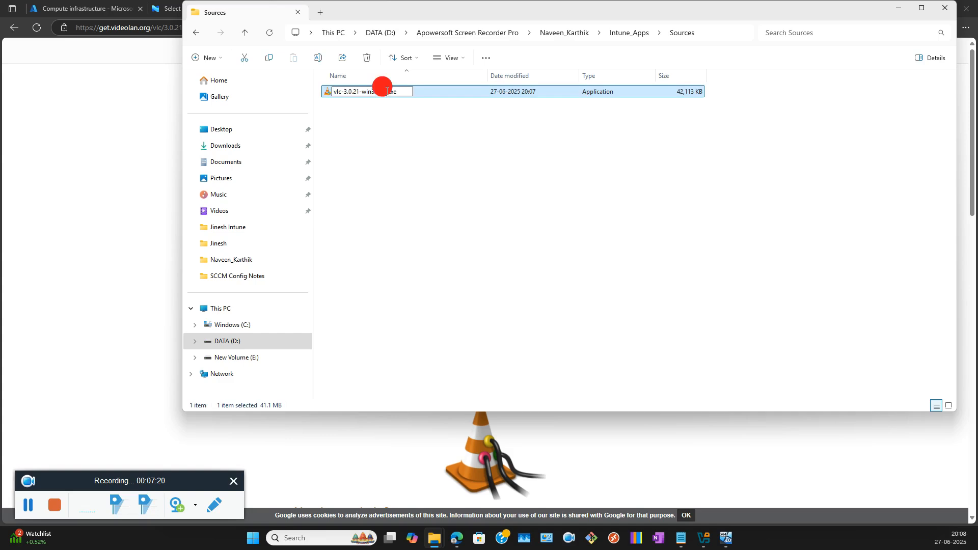
pyautogui.press('BackSpace')
pyautogui.press('BackSpace')
pyautogui.press('BackSpace')
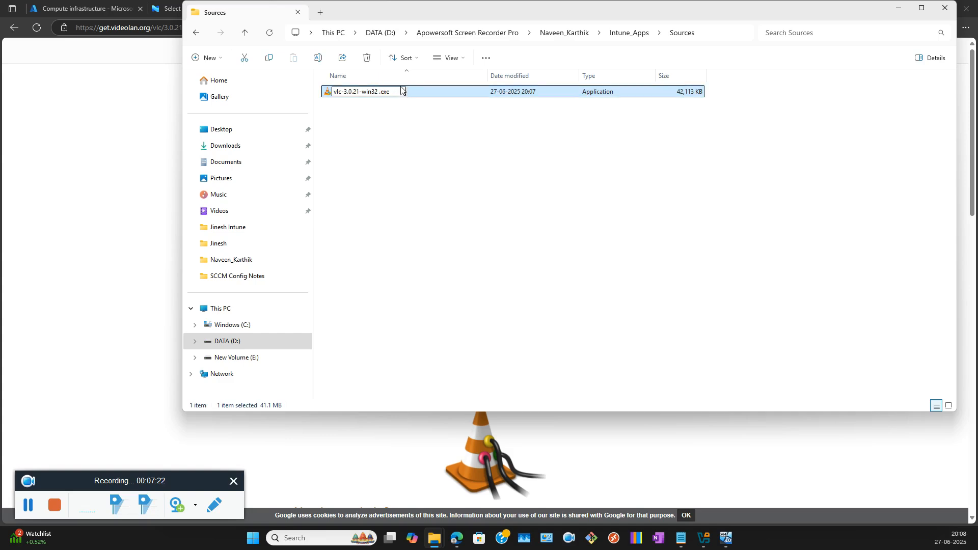
pyautogui.press('Return')
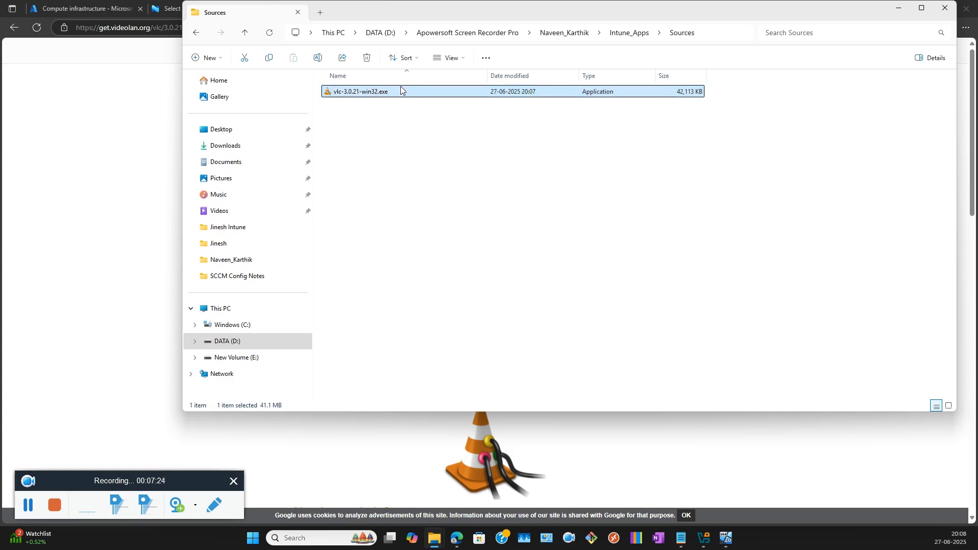
pyautogui.click(403, 136)
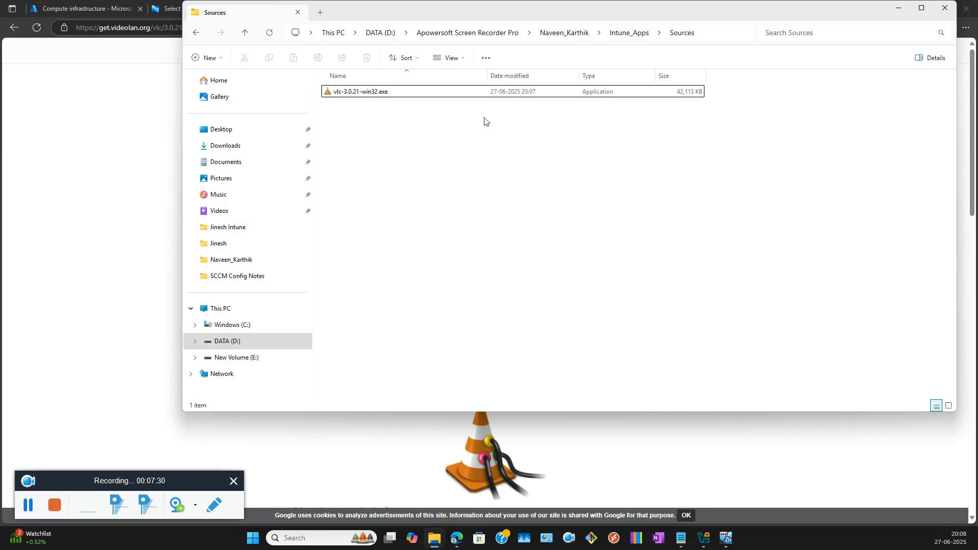
# Create a subfolder named VLC inside the Sources folder
pyautogui.click(630, 33)
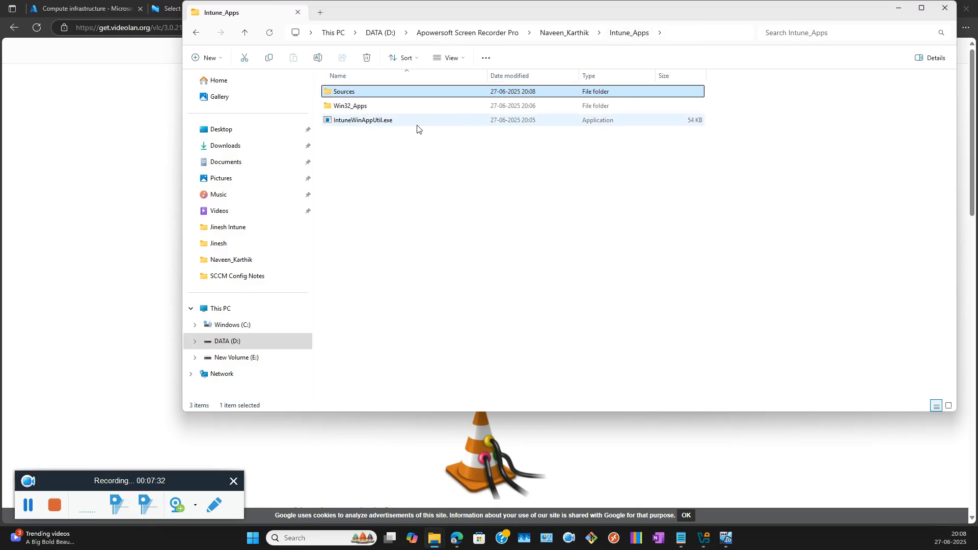
pyautogui.doubleClick(373, 94)
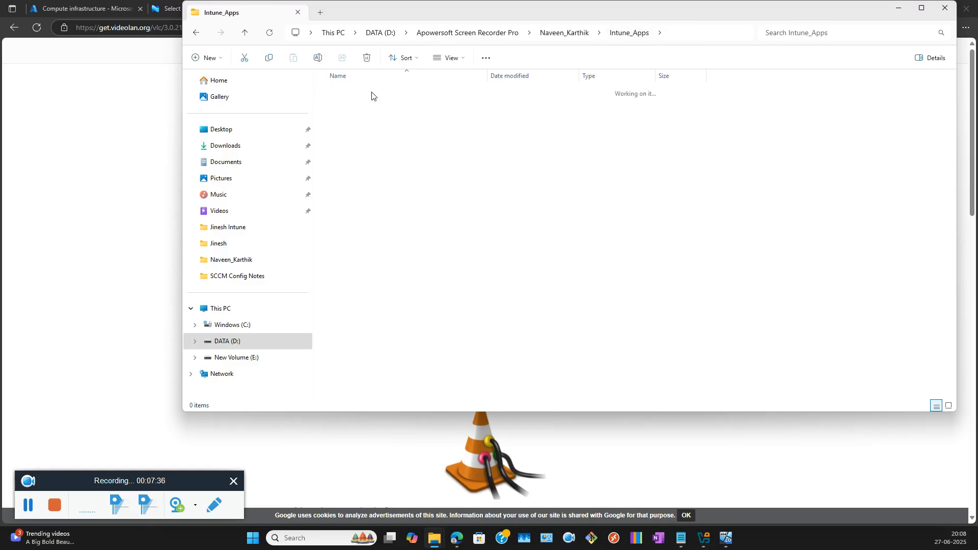
pyautogui.rightClick(365, 127)
pyautogui.moveTo(408, 201)
pyautogui.click(509, 198)
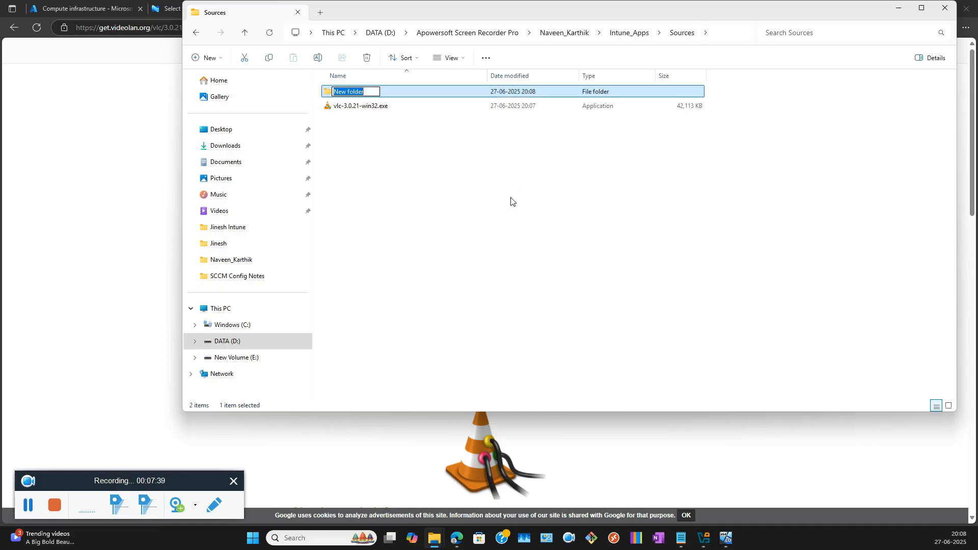
pyautogui.write('VLC')
pyautogui.press('Return')
# Move vlc-3.0.21-win32.exe into the VLC subfolder and open that subfolder
pyautogui.click(388, 109)
pyautogui.moveTo(374, 107)
pyautogui.mouseDown()
pyautogui.moveTo(360, 89)
pyautogui.moveTo(355, 104)
pyautogui.mouseUp()
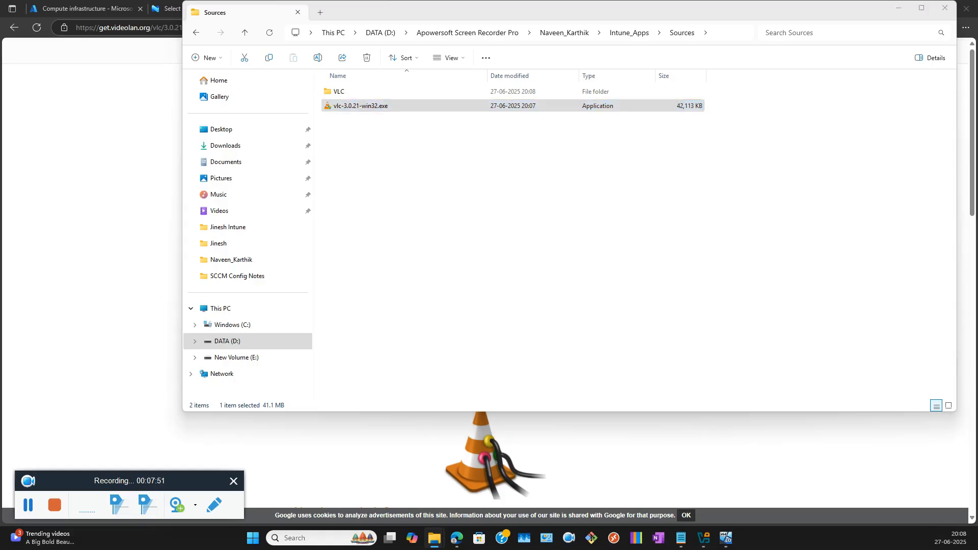
pyautogui.moveTo(351, 110); pyautogui.dragTo(350, 91)
pyautogui.click(349, 90)
pyautogui.doubleClick(350, 90)
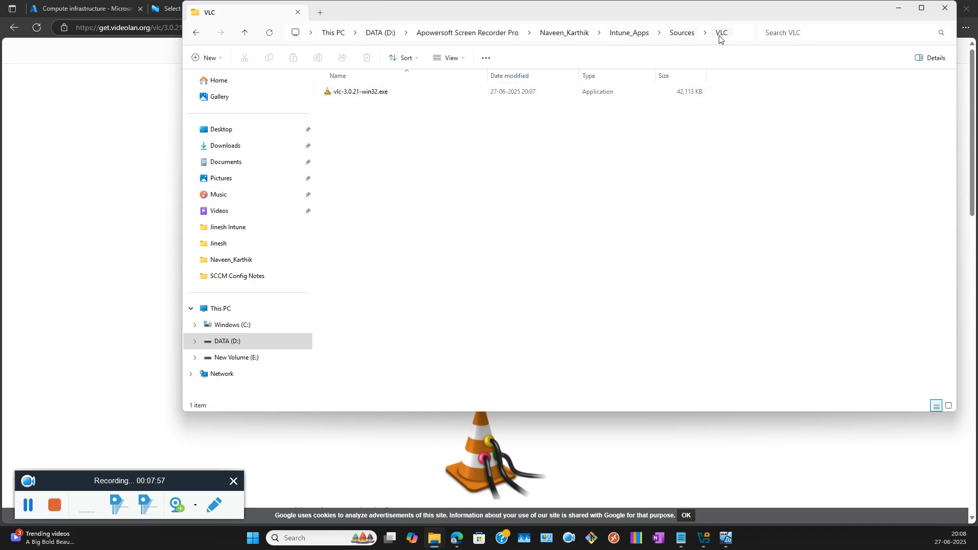
# Switch to the Intune admin center and start adding an app of type Windows app (Win32)
pyautogui.click(369, 94)
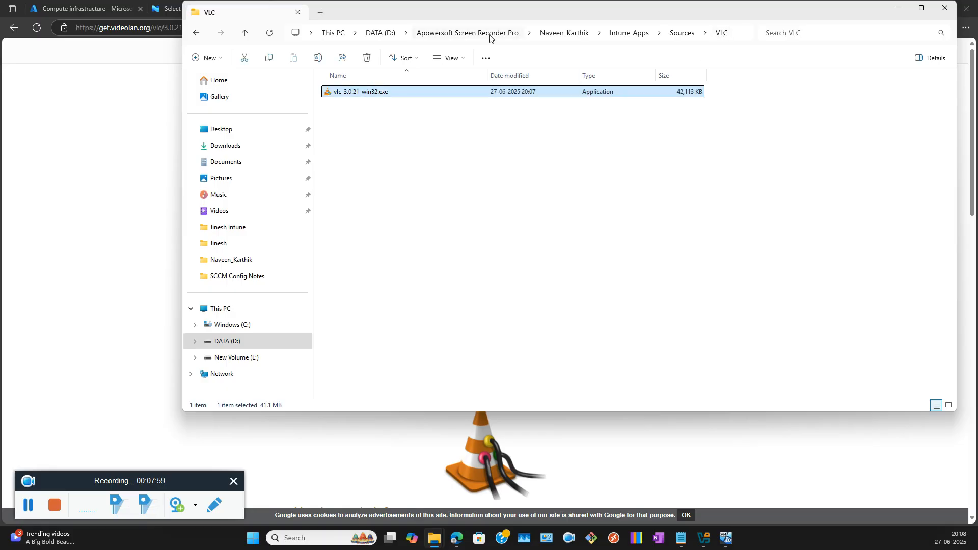
pyautogui.moveTo(496, 15); pyautogui.dragTo(470, 74)
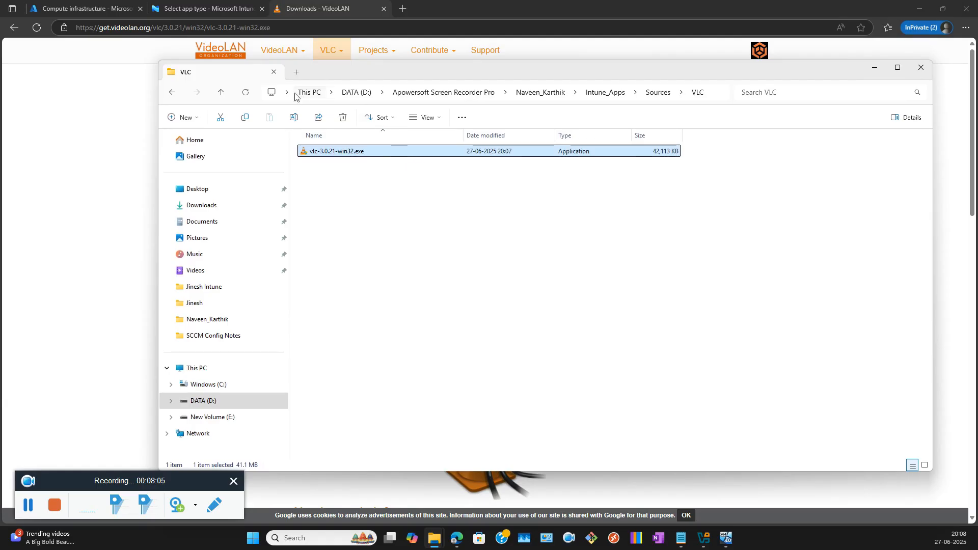
pyautogui.click(191, 10)
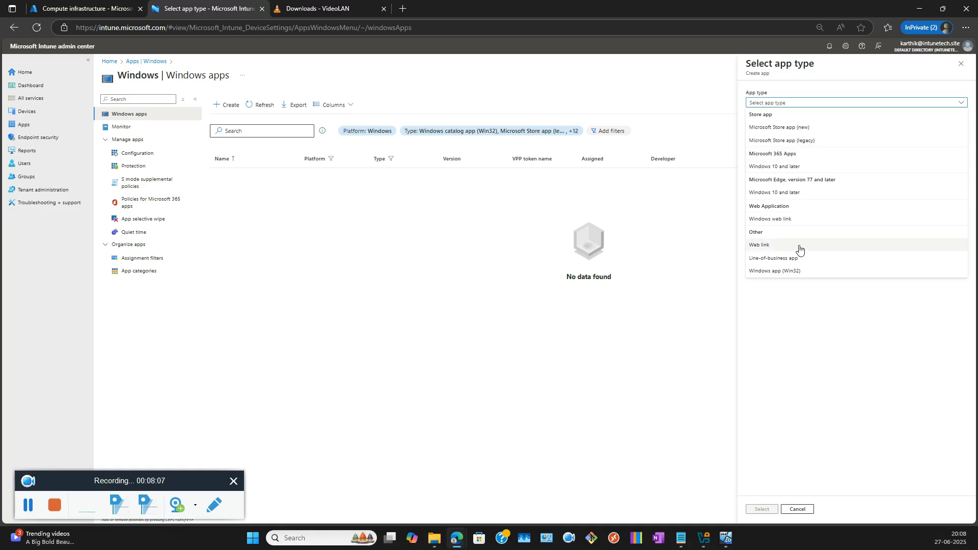
pyautogui.click(791, 270)
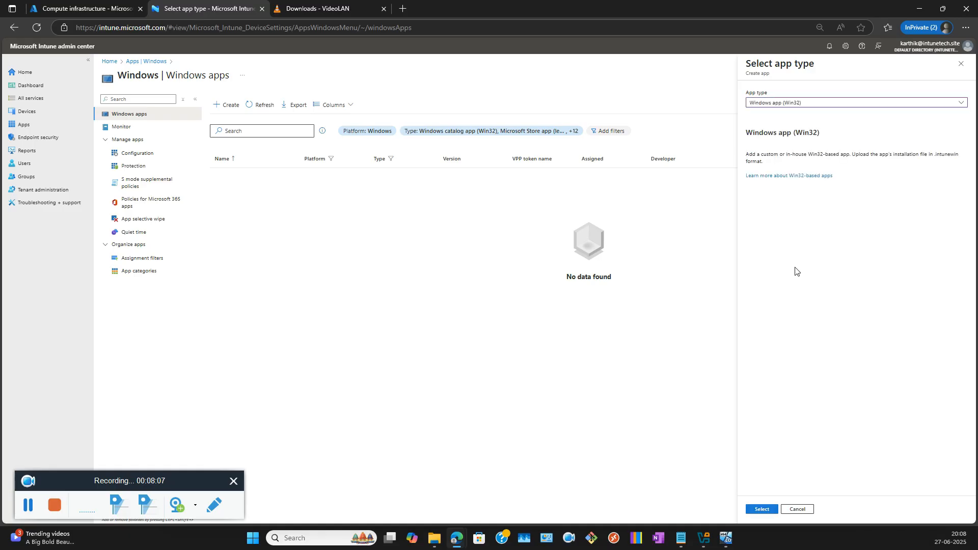
pyautogui.click(763, 508)
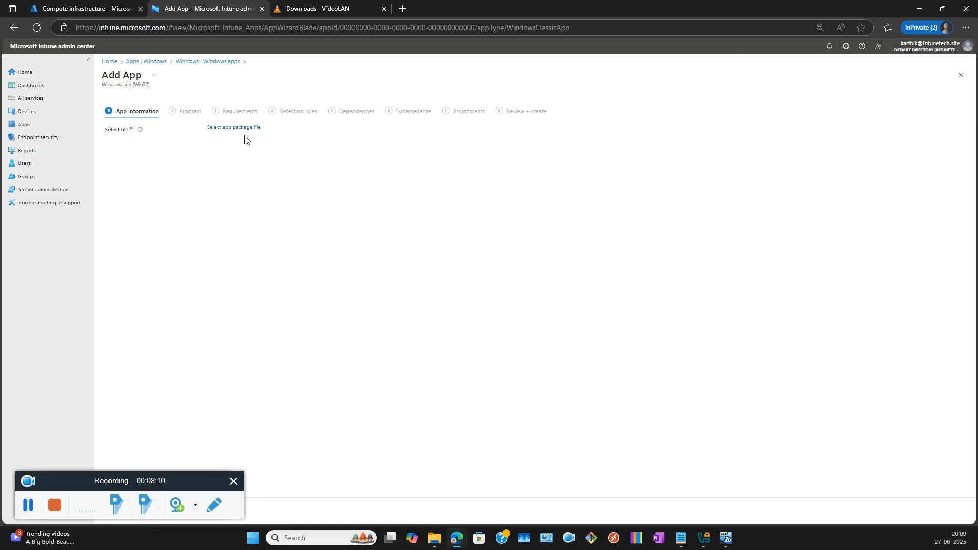
# Open the app package file picker, compare its accepted file type with the installer in the VLC folder, and cancel the picker
pyautogui.click(238, 128)
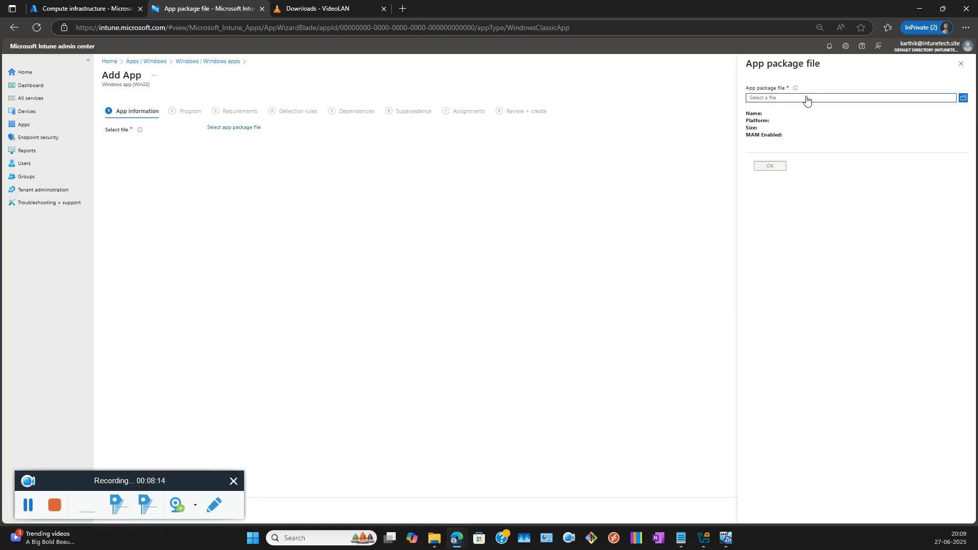
pyautogui.click(820, 98)
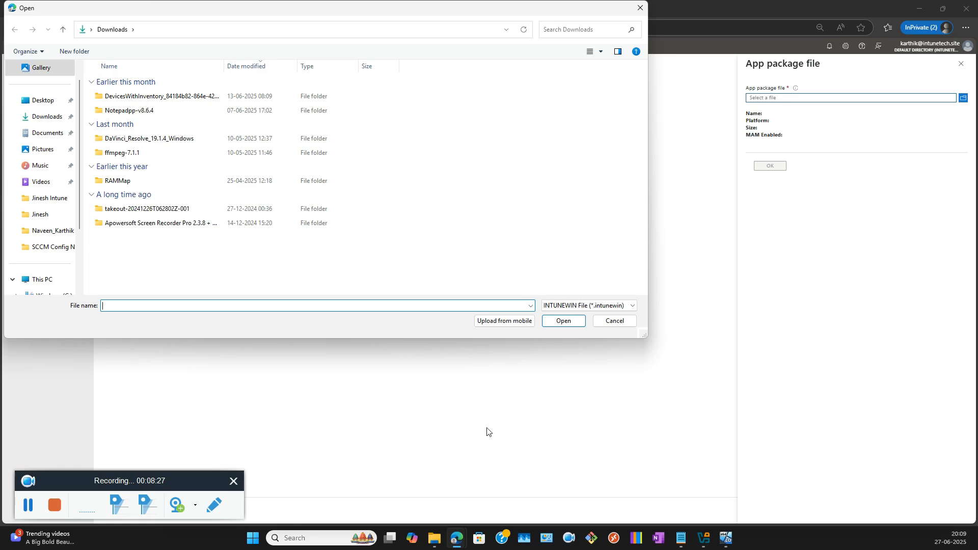
pyautogui.moveTo(440, 541)
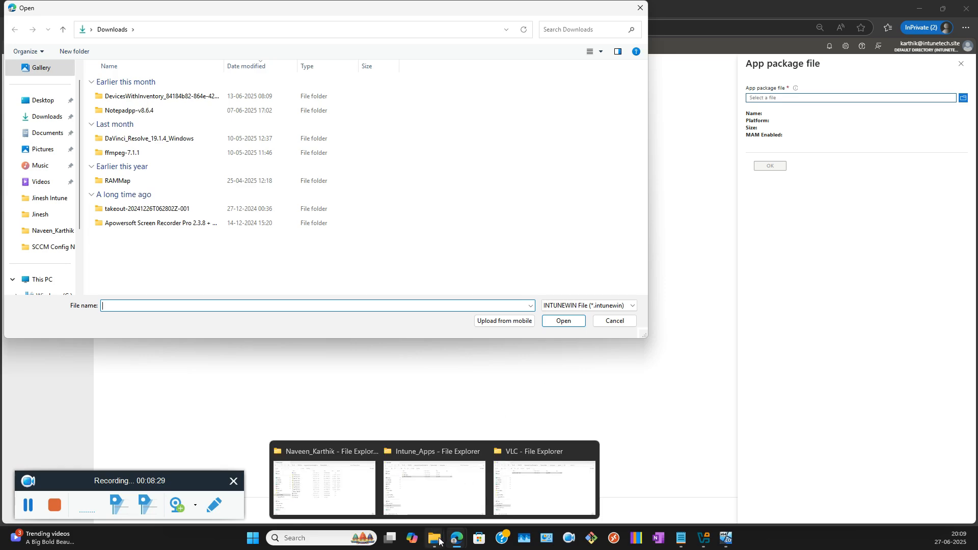
pyautogui.click(544, 486)
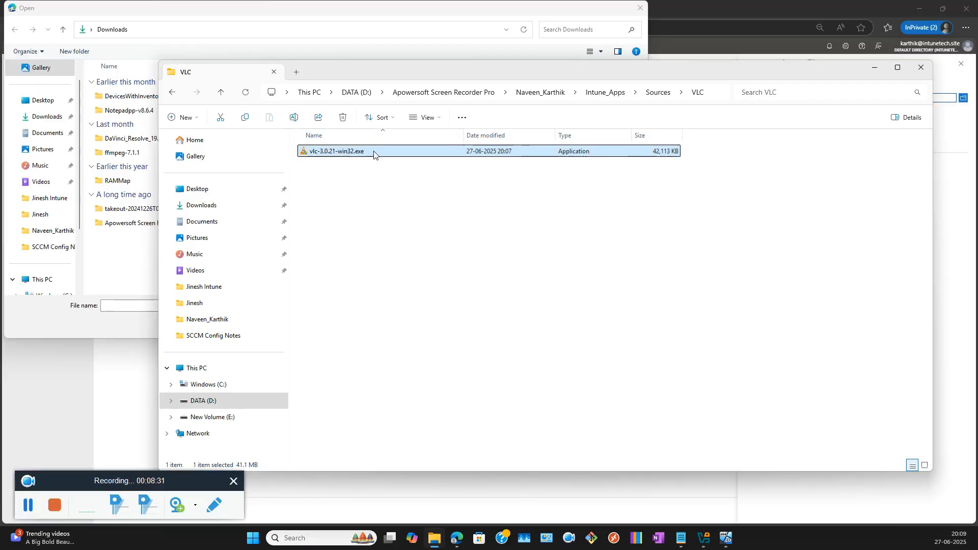
pyautogui.moveTo(544, 71); pyautogui.dragTo(728, 327)
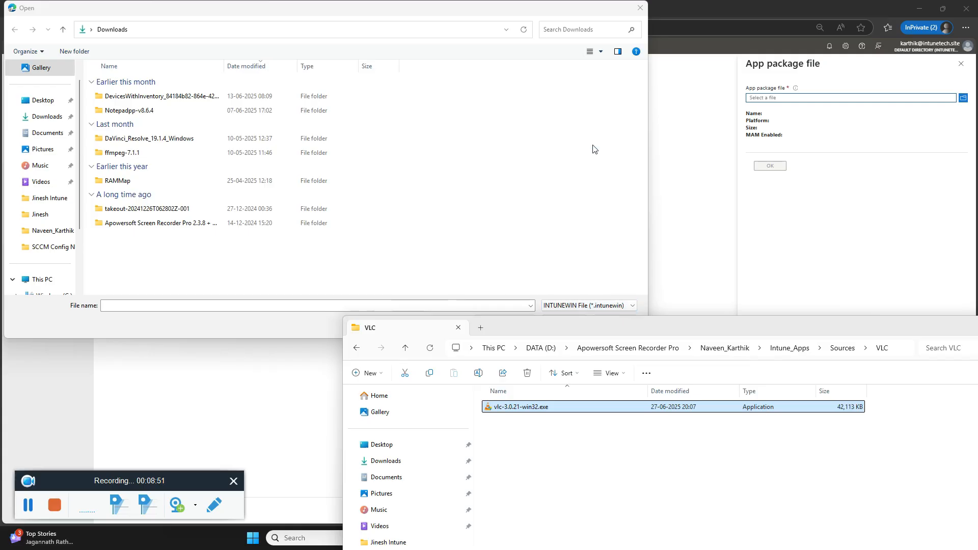
pyautogui.click(532, 14)
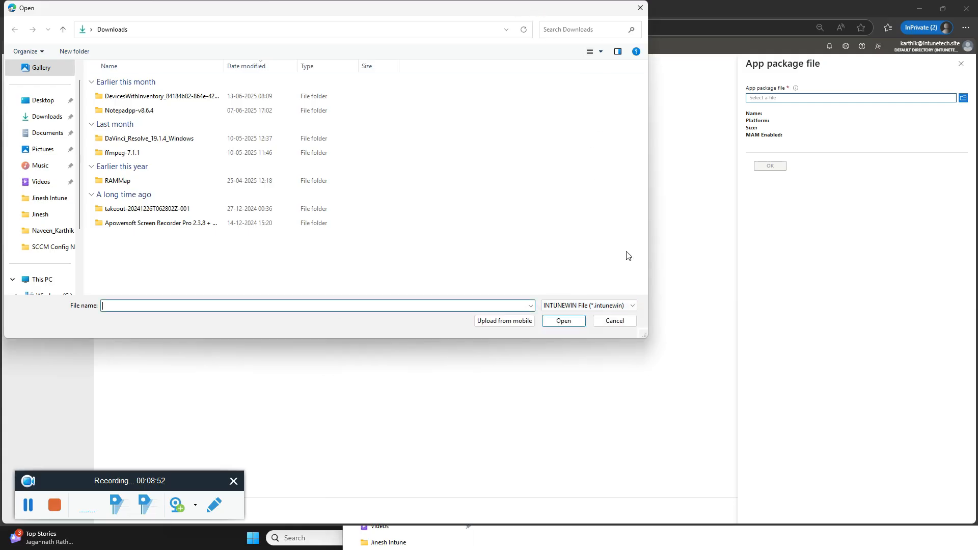
pyautogui.click(622, 321)
# Open Command Prompt as administrator and place its window over the VLC folder window
pyautogui.click(531, 547)
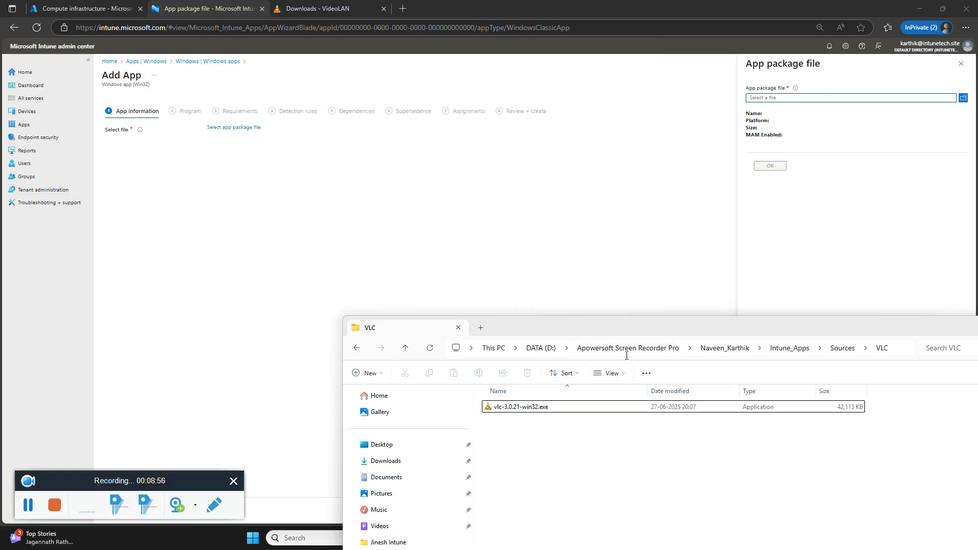
pyautogui.moveTo(633, 333); pyautogui.dragTo(540, 83)
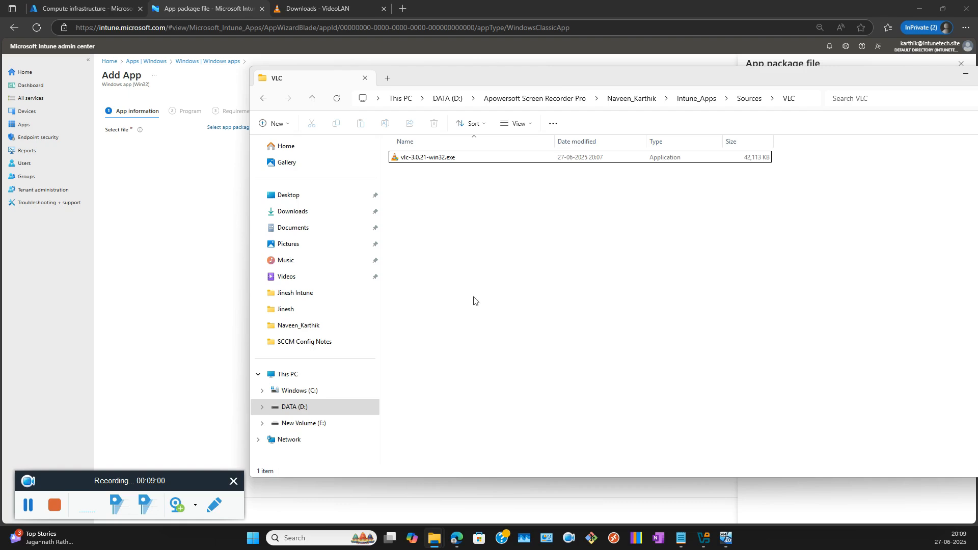
pyautogui.click(318, 538)
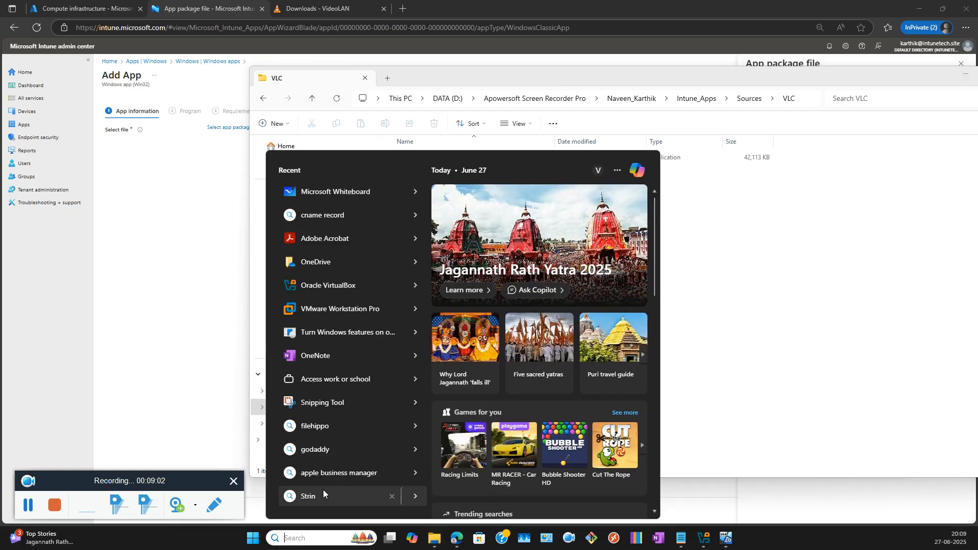
pyautogui.write('cmd')
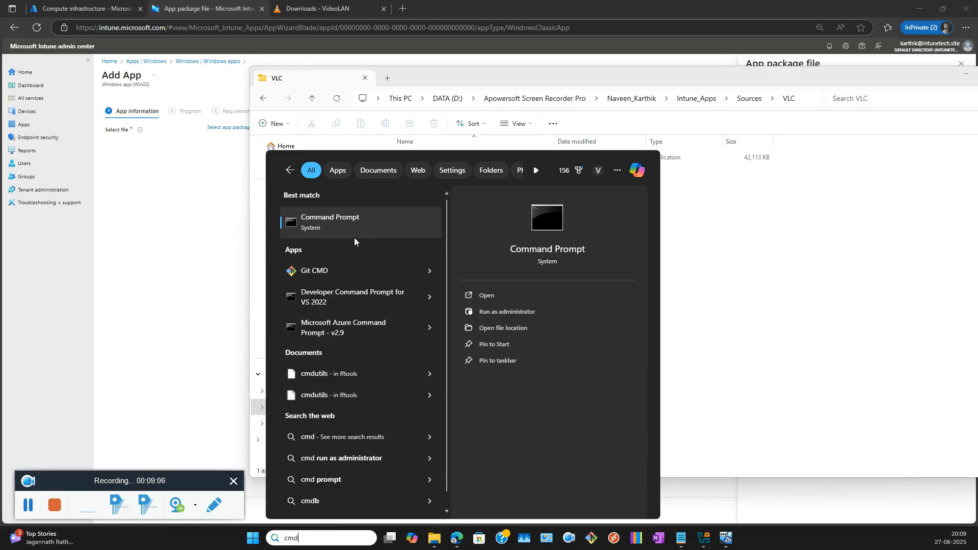
pyautogui.click(500, 317)
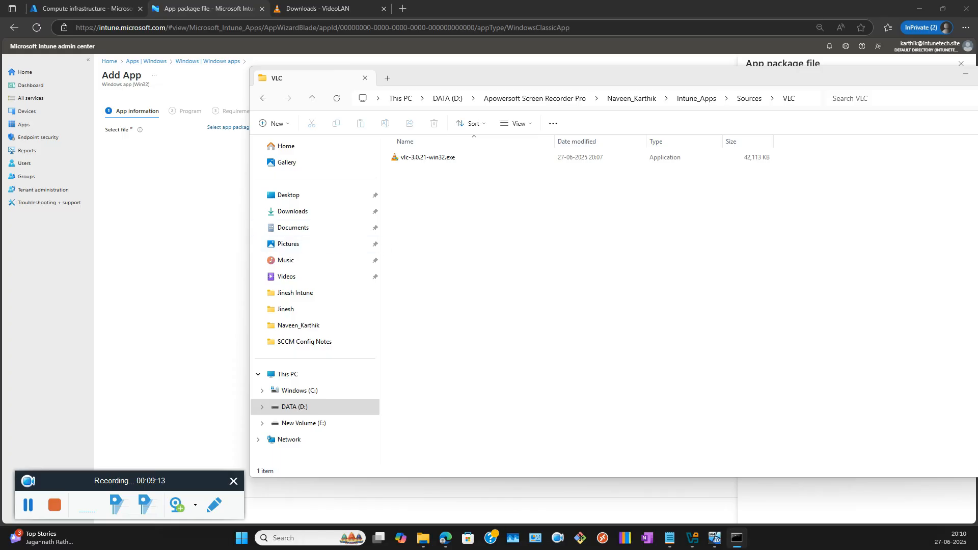
pyautogui.moveTo(209, 151); pyautogui.dragTo(624, 200)
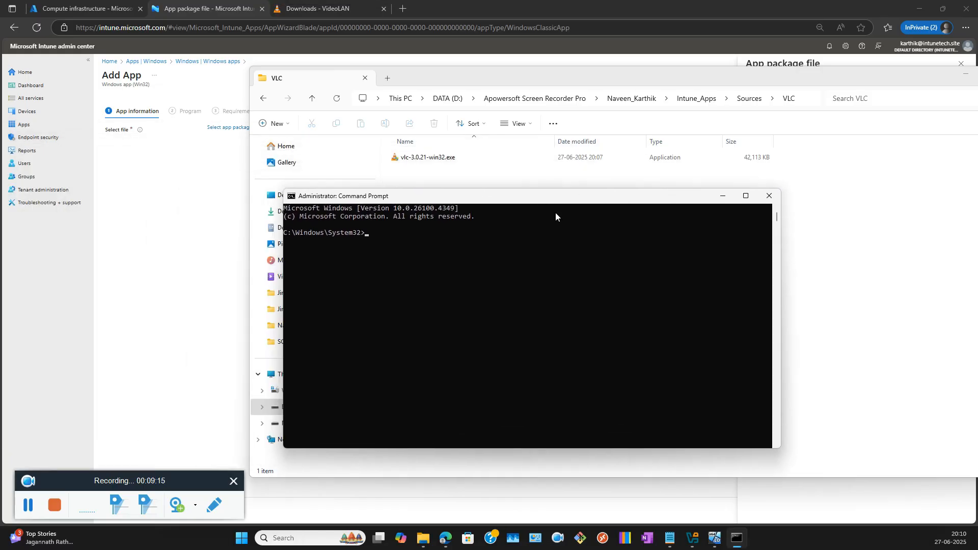
# Go up to the Intune_Apps folder containing IntuneWinAppUtil.exe and arrange its window so the Command Prompt is also visible
pyautogui.click(800, 98)
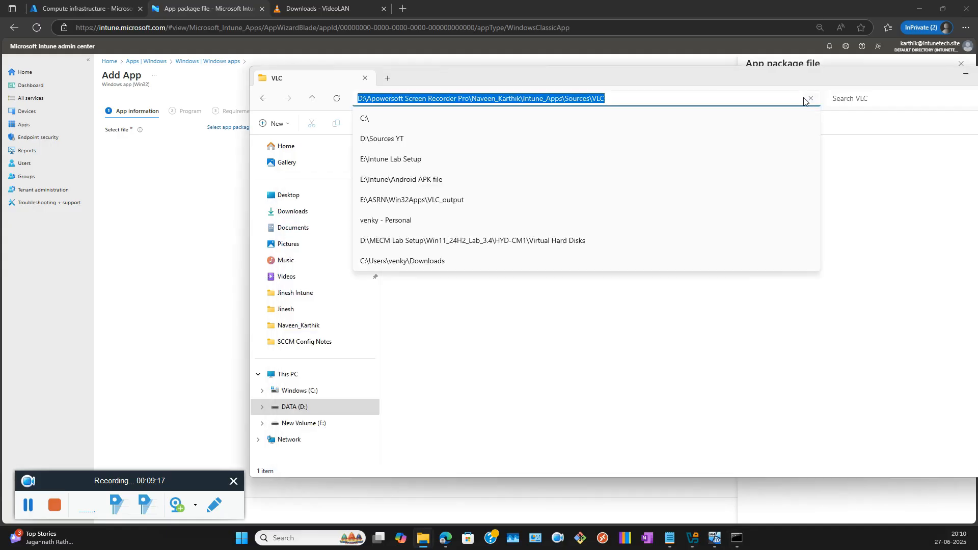
pyautogui.click(661, 78)
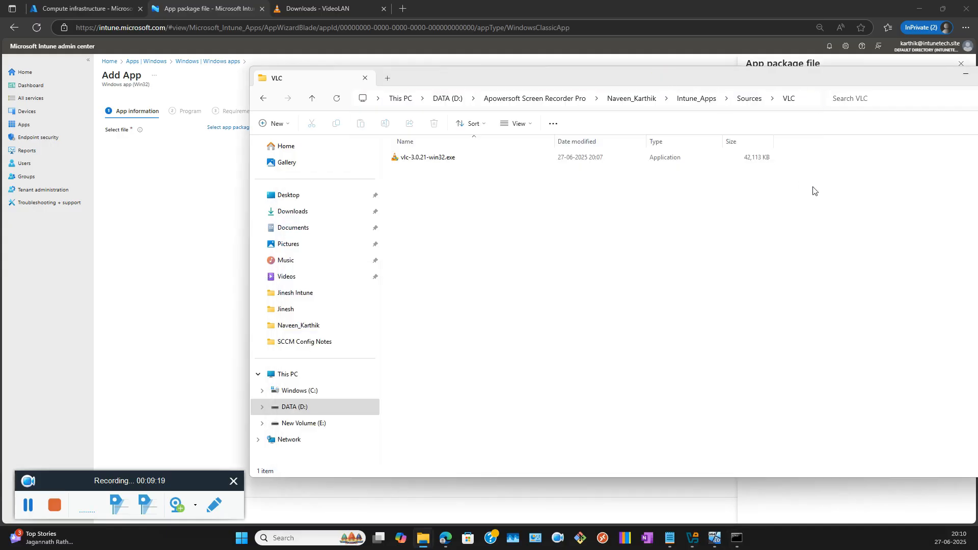
pyautogui.click(747, 100)
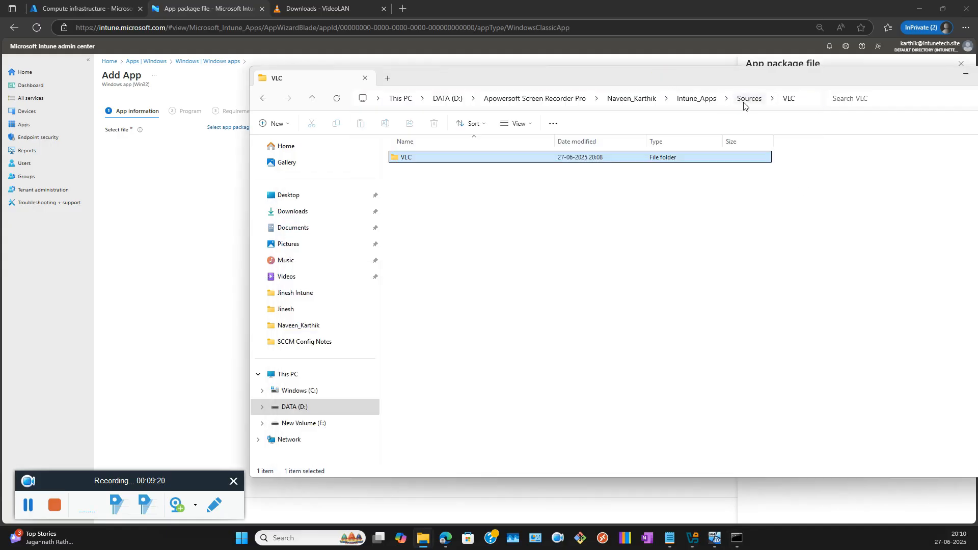
pyautogui.click(702, 102)
pyautogui.click(431, 187)
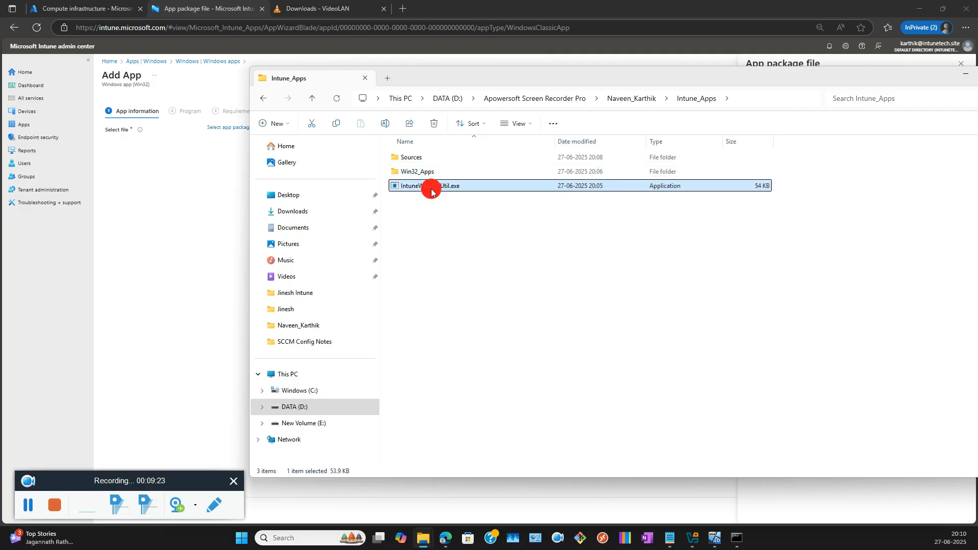
pyautogui.moveTo(530, 77); pyautogui.dragTo(482, 39)
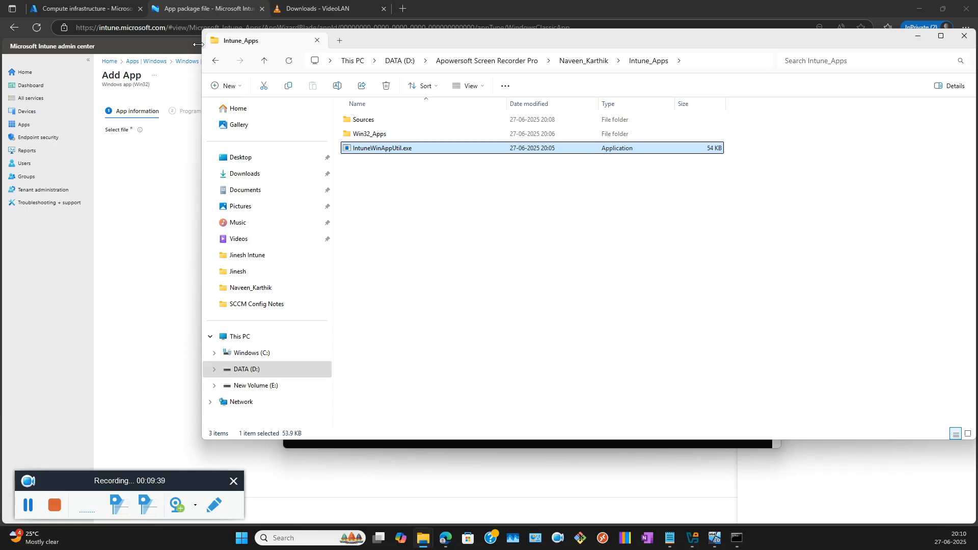
pyautogui.moveTo(198, 45); pyautogui.dragTo(428, 46)
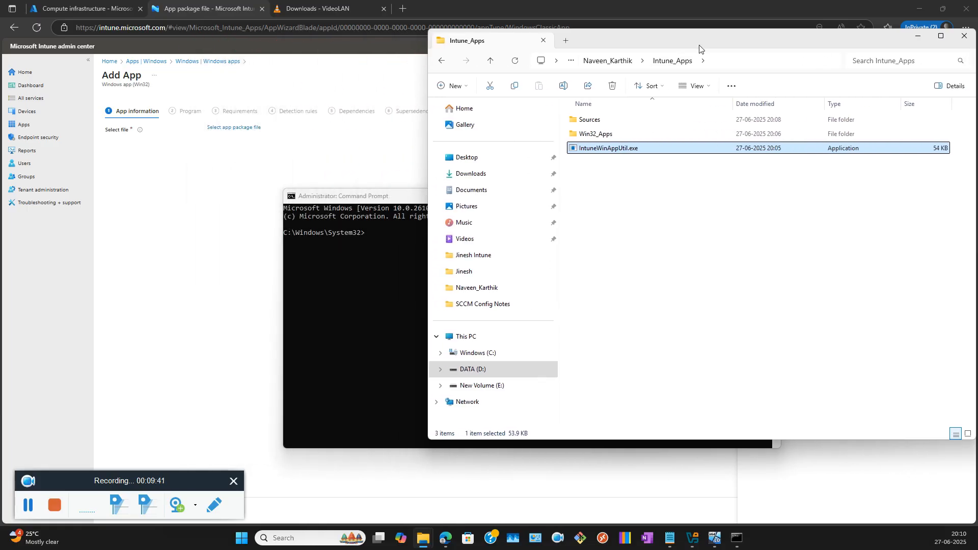
pyautogui.moveTo(699, 48); pyautogui.dragTo(362, 51)
pyautogui.click(674, 198)
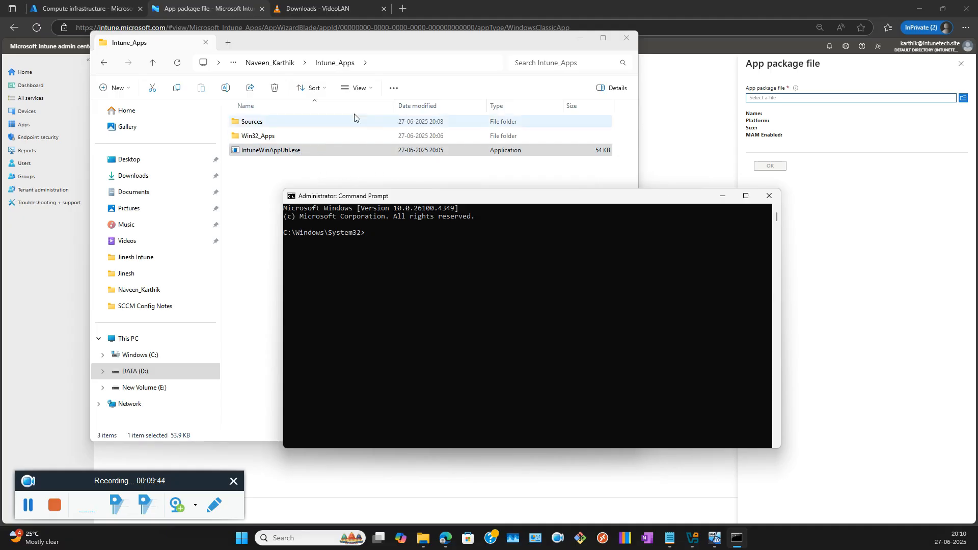
# Copy the full path of the Intune_Apps folder
pyautogui.click(399, 65)
pyautogui.hotkey('ctrl', 'c')
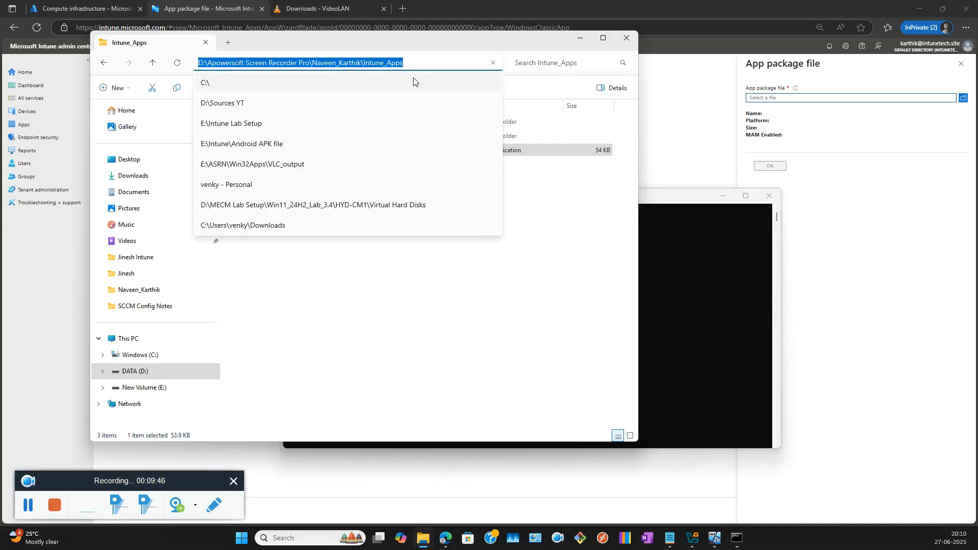
pyautogui.click(572, 263)
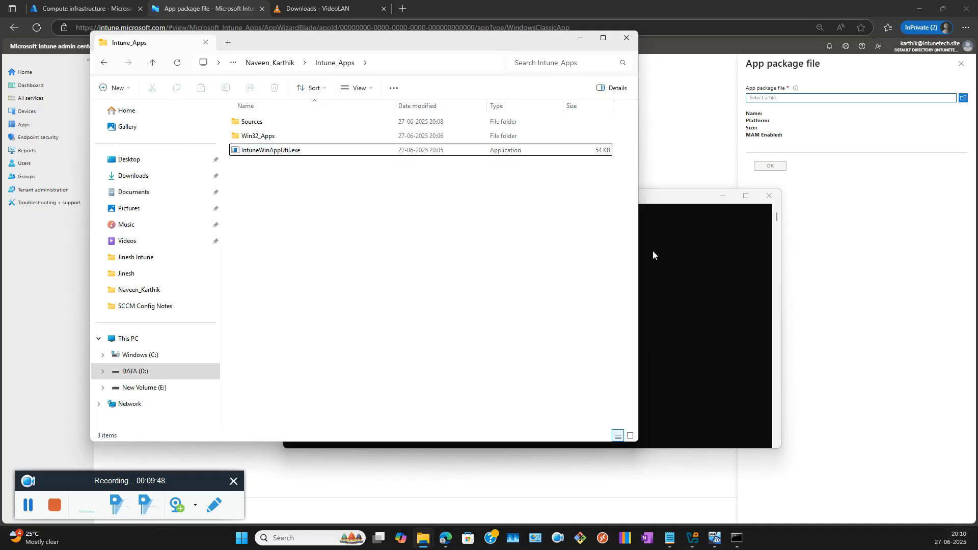
pyautogui.click(652, 196)
pyautogui.write('cd')
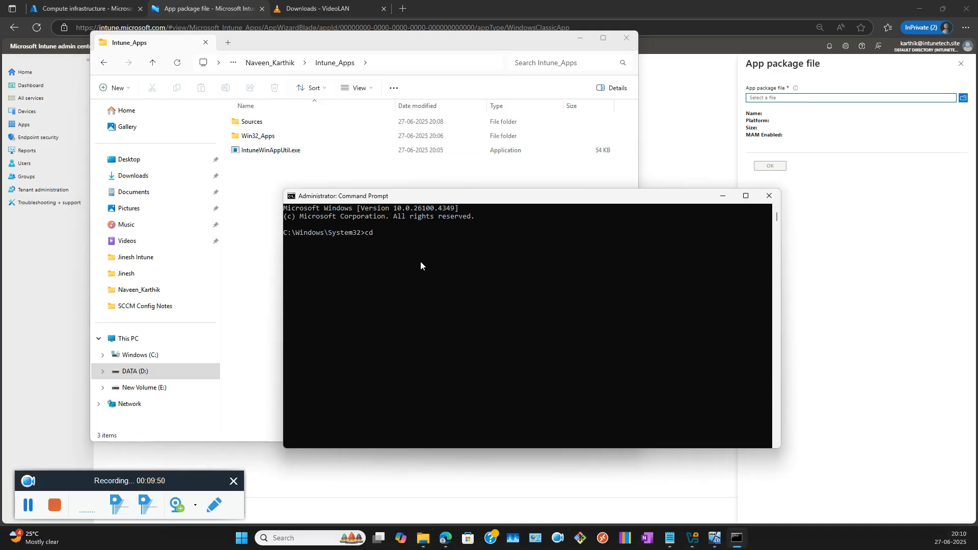
pyautogui.hotkey('ctrl', 'v')
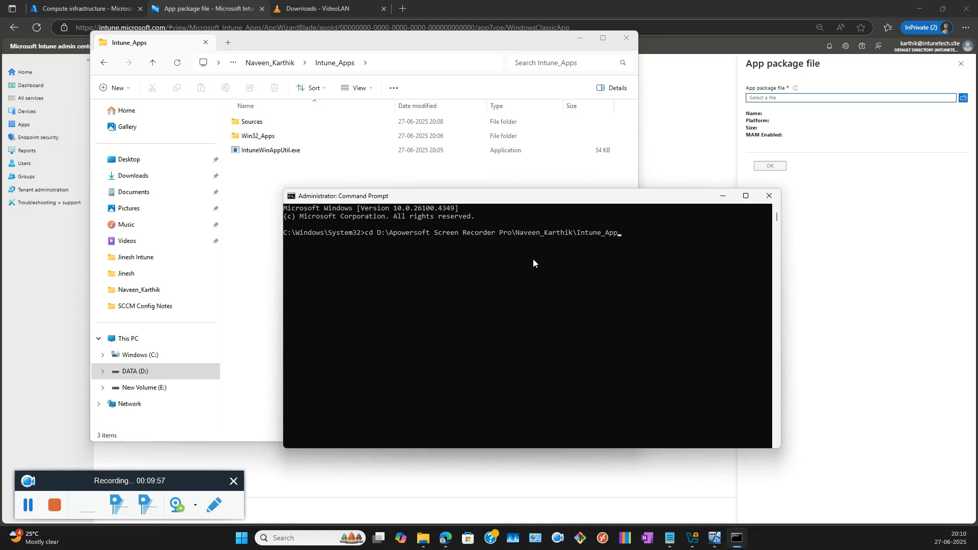
pyautogui.press('BackSpace')
pyautogui.press('BackSpace')
pyautogui.press('BackSpace')
pyautogui.press('BackSpace')
pyautogui.press('BackSpace')
pyautogui.press('BackSpace')
pyautogui.press('BackSpace')
pyautogui.press('BackSpace')
pyautogui.press('BackSpace')
pyautogui.press('BackSpace')
pyautogui.press('BackSpace')
pyautogui.press('BackSpace')
pyautogui.press('BackSpace')
pyautogui.press('BackSpace')
pyautogui.press('BackSpace')
pyautogui.press('BackSpace')
pyautogui.press('BackSpace')
pyautogui.press('BackSpace')
pyautogui.press('BackSpace')
pyautogui.press('BackSpace')
pyautogui.press('BackSpace')
pyautogui.press('BackSpace')
pyautogui.press('BackSpace')
pyautogui.press('BackSpace')
pyautogui.press('BackSpace')
pyautogui.press('BackSpace')
pyautogui.press('BackSpace')
pyautogui.press('BackSpace')
pyautogui.press('BackSpace')
pyautogui.press('BackSpace')
pyautogui.press('BackSpace')
pyautogui.press('BackSpace')
pyautogui.press('BackSpace')
pyautogui.press('BackSpace')
pyautogui.press('BackSpace')
pyautogui.press('BackSpace')
pyautogui.press('BackSpace')
pyautogui.press('BackSpace')
pyautogui.press('BackSpace')
pyautogui.press('BackSpace')
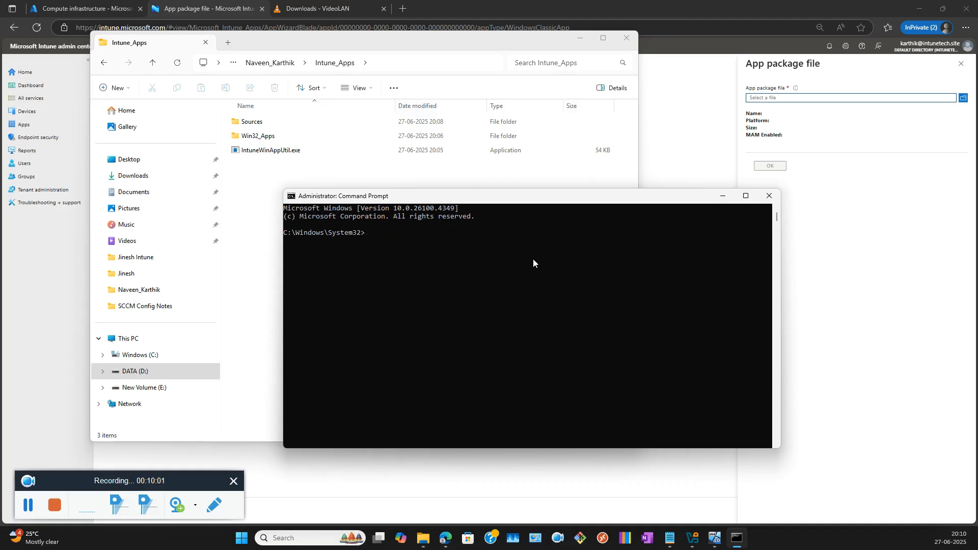
# In Command Prompt, switch to drive d: and change the directory to the copied Intune_Apps path with cd
pyautogui.write('dcd')
pyautogui.hotkey('ctrl', 'v')
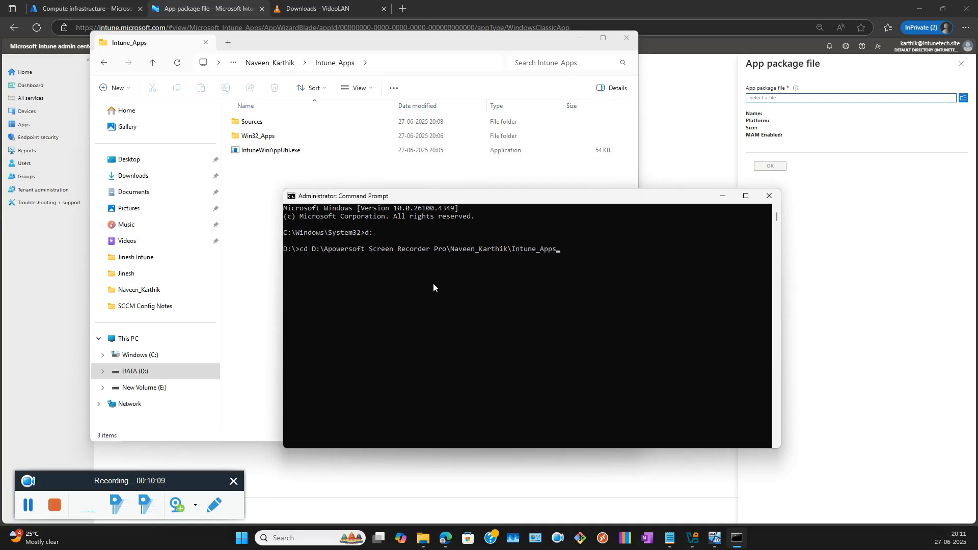
pyautogui.press('Return')
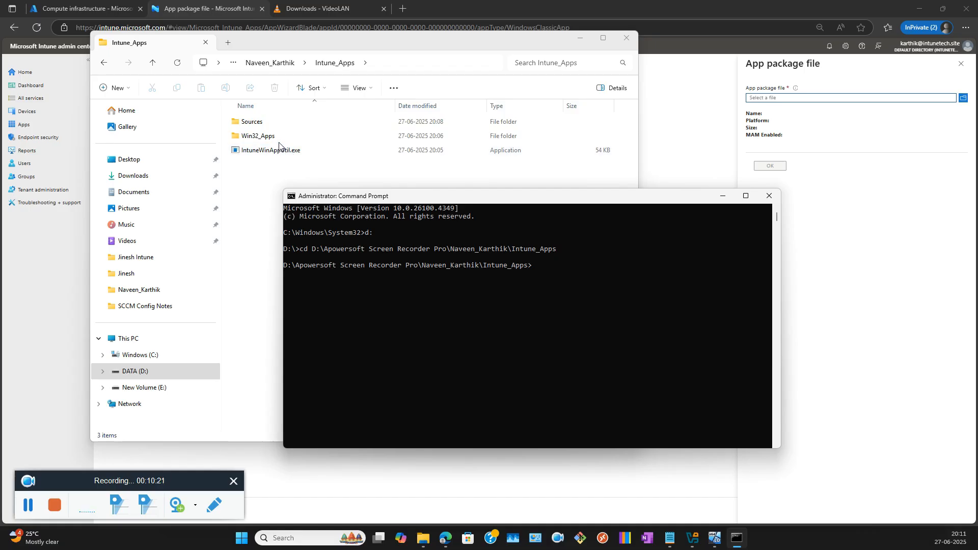
# Create a folder named VLC_Output inside the Win32_Apps folder and return to Intune_Apps
pyautogui.click(337, 45)
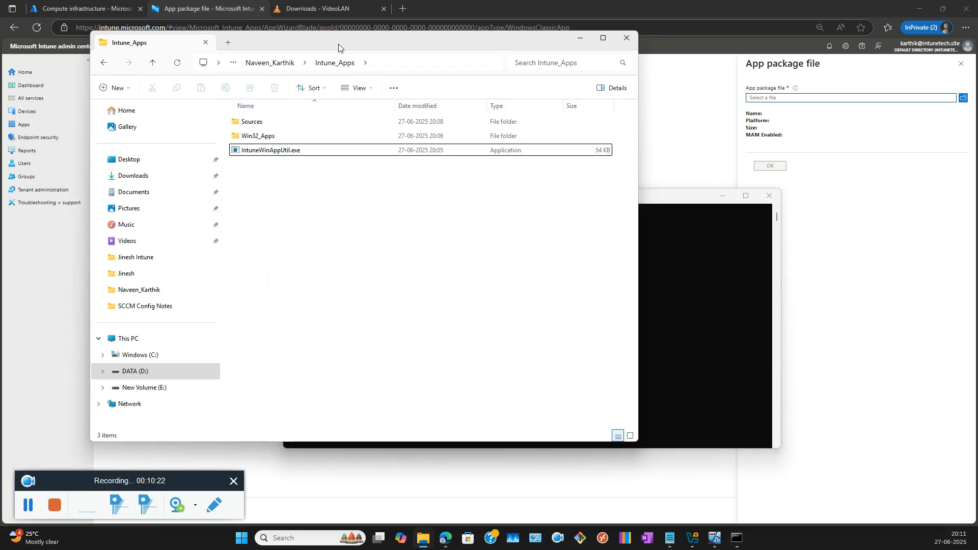
pyautogui.doubleClick(268, 135)
pyautogui.click(264, 152)
pyautogui.rightClick(264, 152)
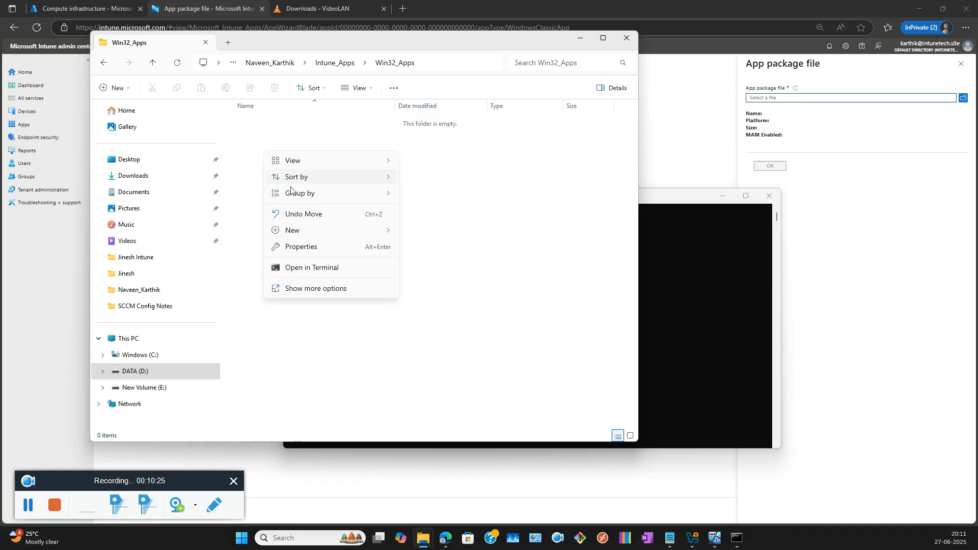
pyautogui.moveTo(300, 231)
pyautogui.click(414, 233)
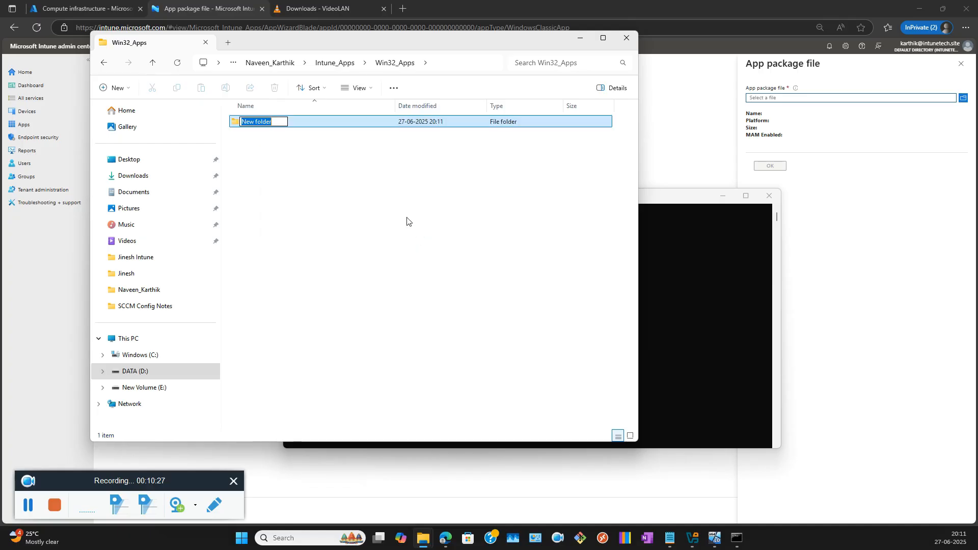
pyautogui.write('Output')
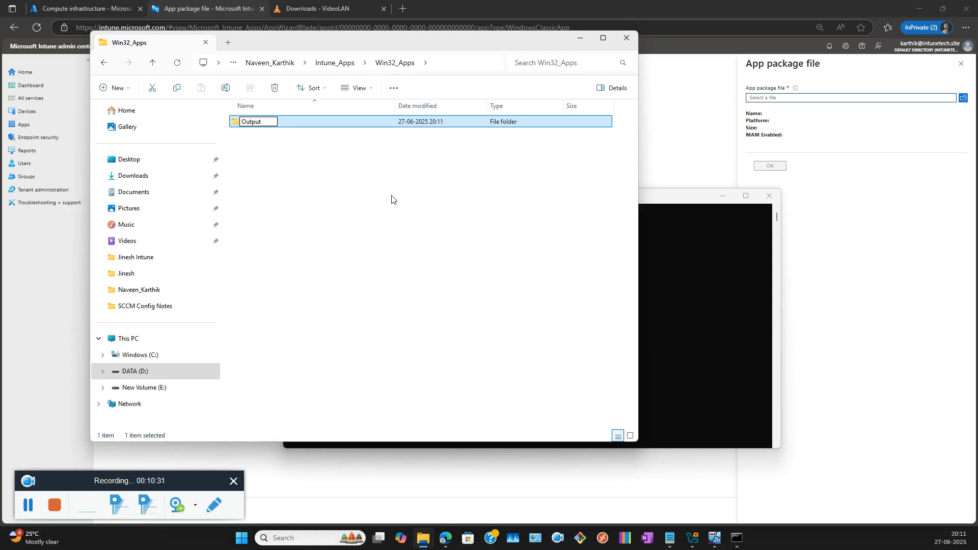
pyautogui.press('BackSpace')
pyautogui.press('BackSpace')
pyautogui.press('BackSpace')
pyautogui.press('BackSpace')
pyautogui.press('BackSpace')
pyautogui.press('BackSpace')
pyautogui.write('VLC_Output')
pyautogui.press('Return')
pyautogui.click(336, 62)
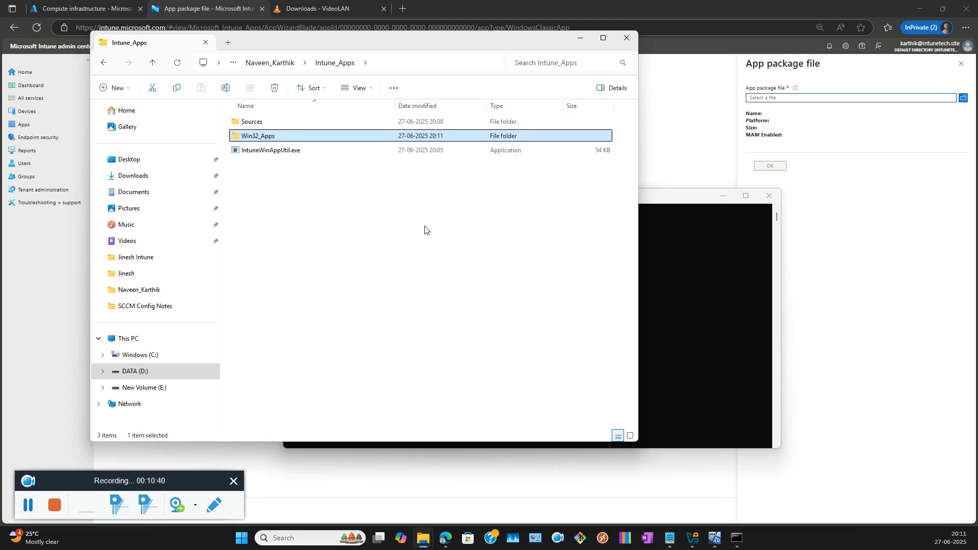
# Examine the contents of the Sources\VLC and Win32_Apps\VLC_Output folders, returning to Intune_Apps
pyautogui.click(686, 197)
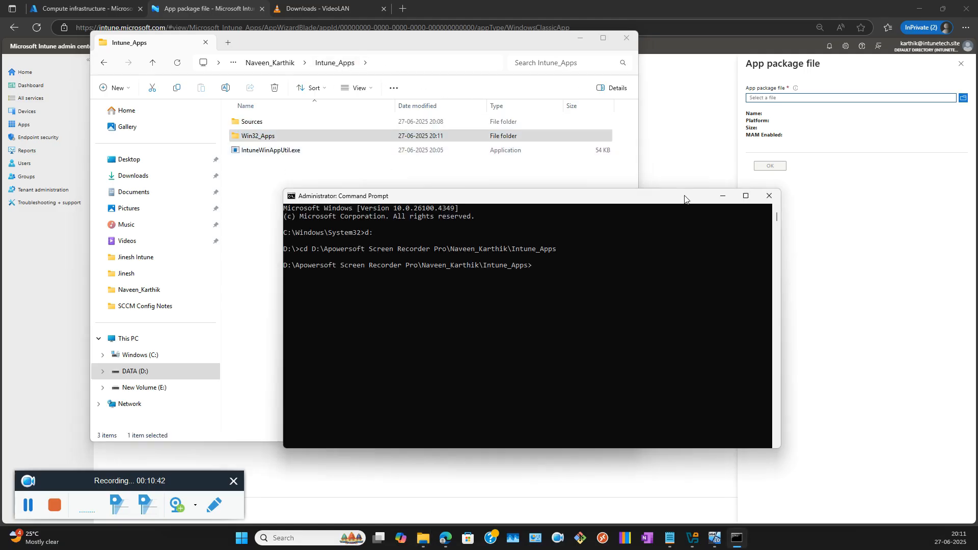
pyautogui.doubleClick(261, 123)
pyautogui.click(263, 124)
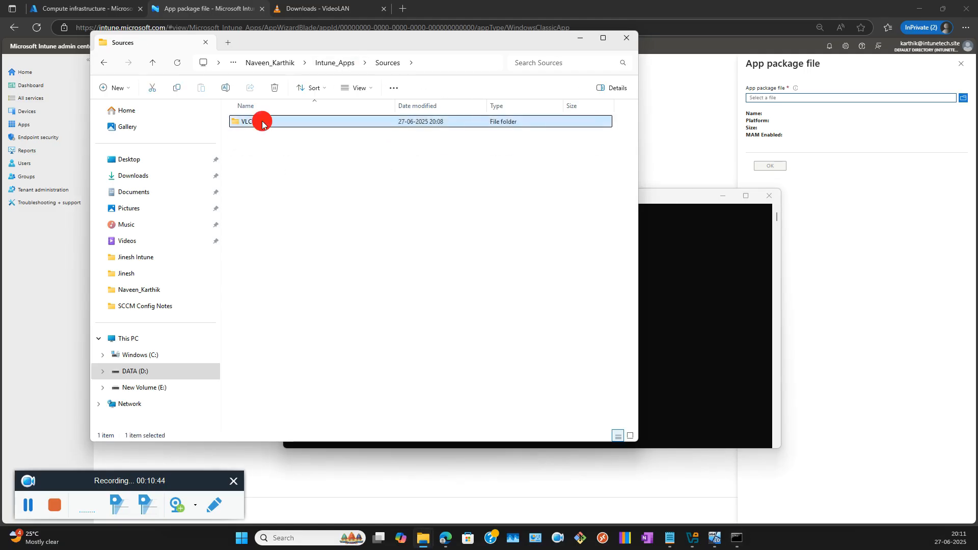
pyautogui.doubleClick(262, 123)
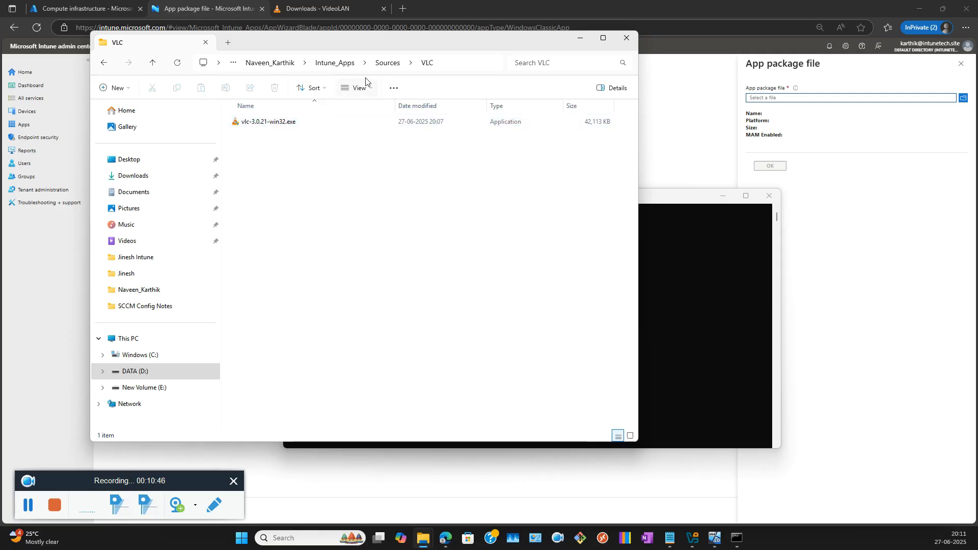
pyautogui.click(385, 63)
pyautogui.click(336, 63)
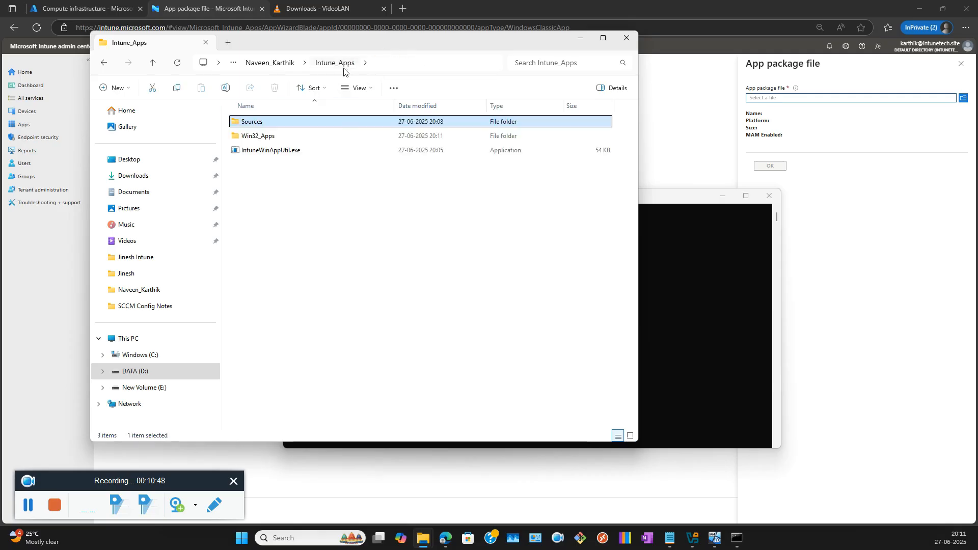
pyautogui.click(282, 139)
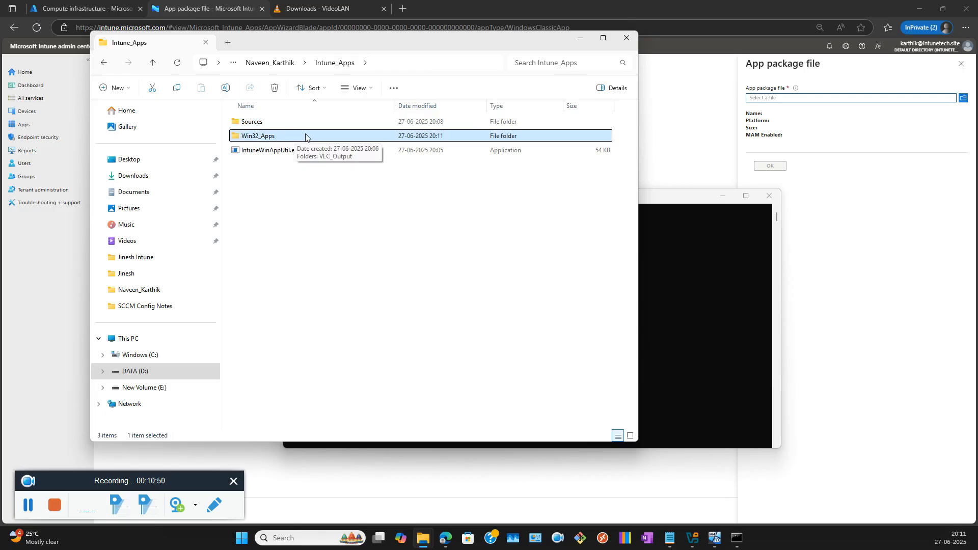
pyautogui.doubleClick(288, 136)
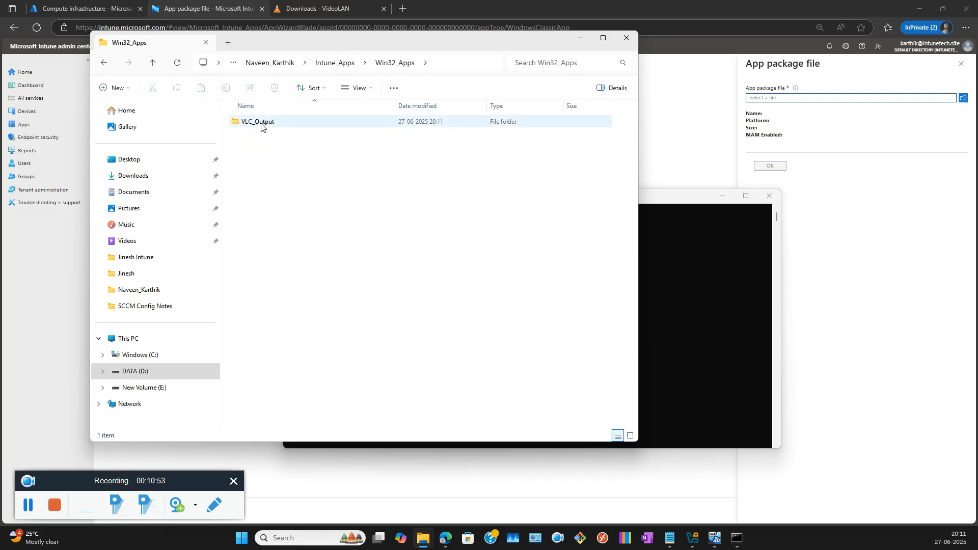
pyautogui.doubleClick(283, 124)
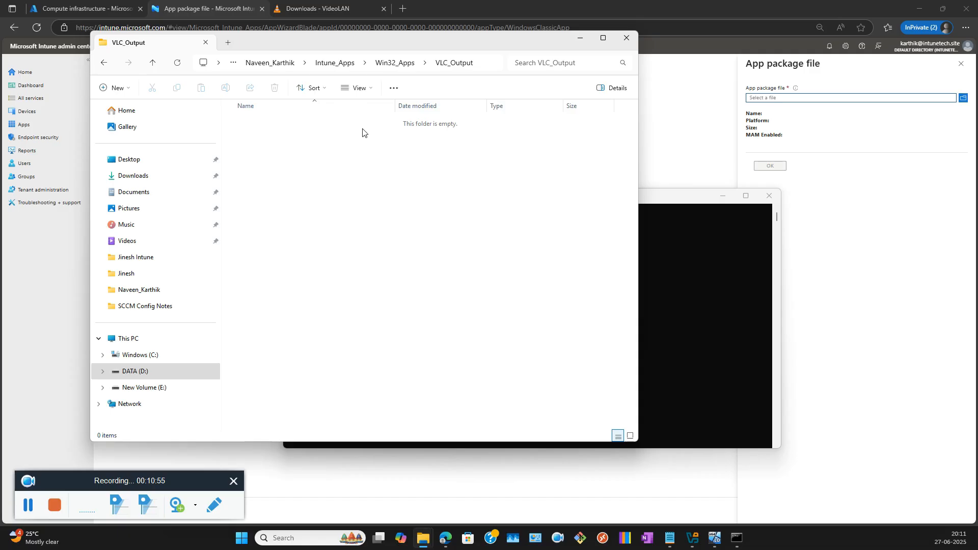
pyautogui.click(395, 63)
pyautogui.click(355, 67)
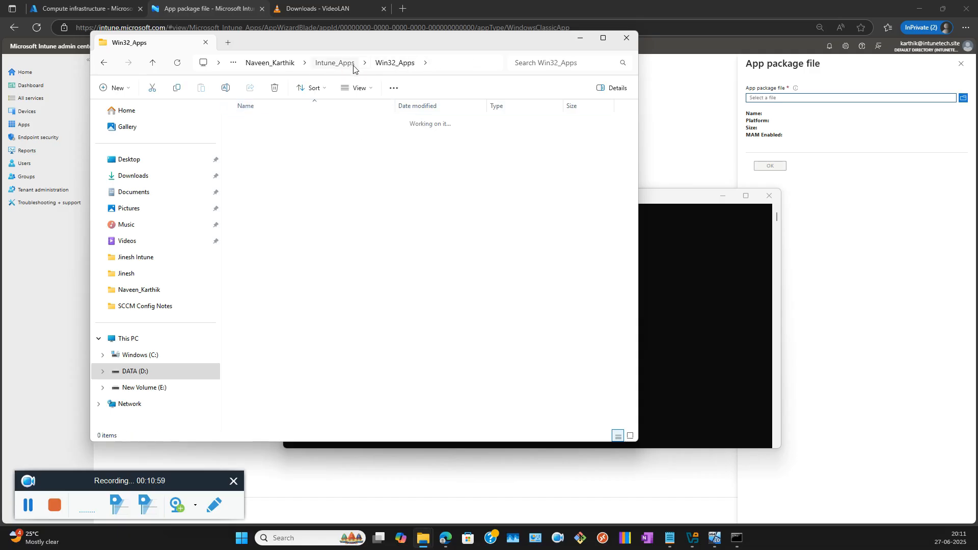
# Enter IntuneWinAppUtil.exe on the Command Prompt line without running it
pyautogui.click(658, 198)
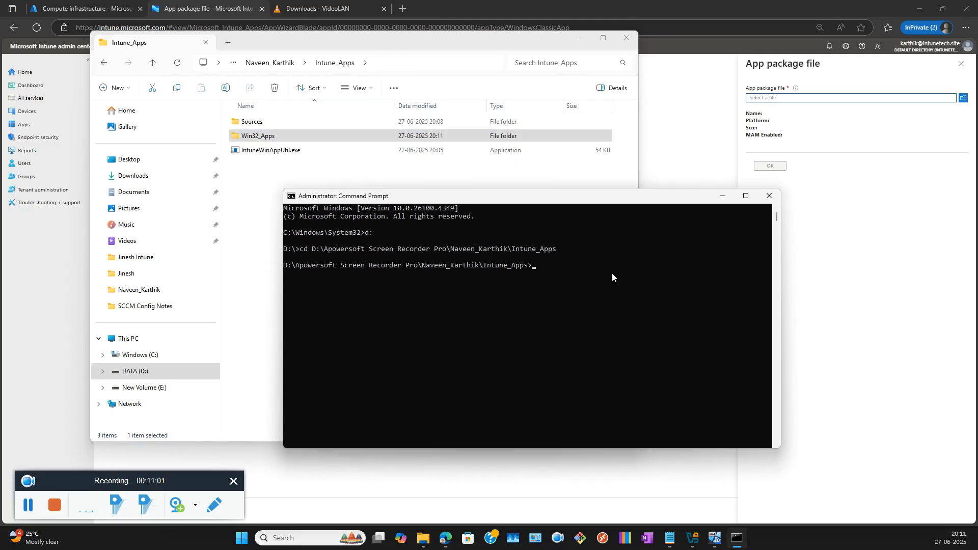
pyautogui.write('intune')
pyautogui.press('Tab')
# Resize and move the Command Prompt and Intune_Apps folder windows so they sit side by side
pyautogui.moveTo(428, 451); pyautogui.dragTo(427, 526)
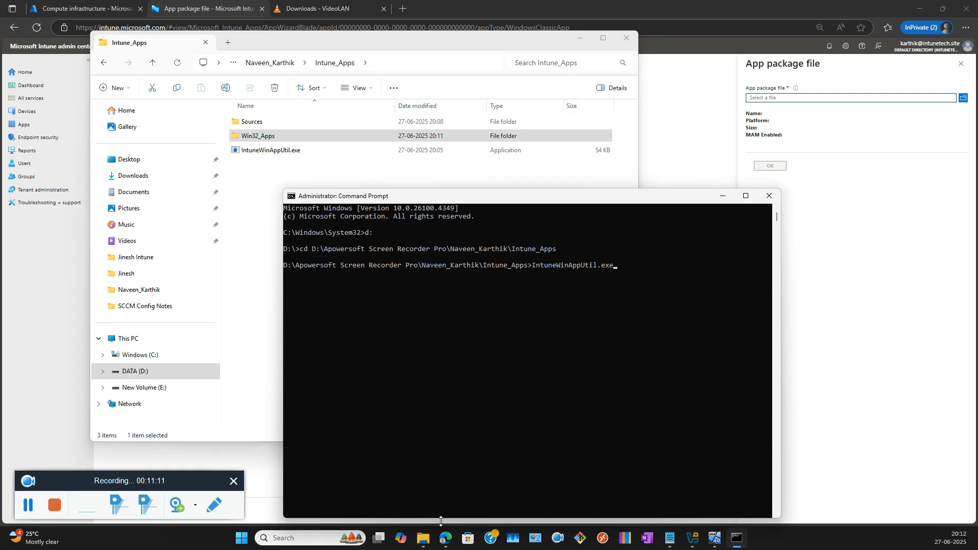
pyautogui.moveTo(475, 202); pyautogui.dragTo(555, 47)
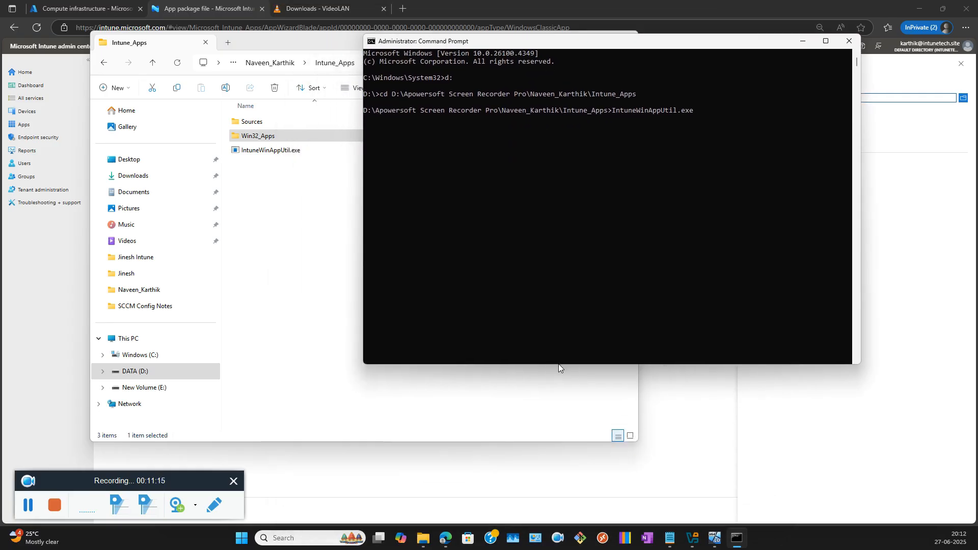
pyautogui.moveTo(559, 364); pyautogui.dragTo(600, 520)
pyautogui.moveTo(630, 46); pyautogui.dragTo(727, 48)
pyautogui.moveTo(364, 40); pyautogui.dragTo(291, 42)
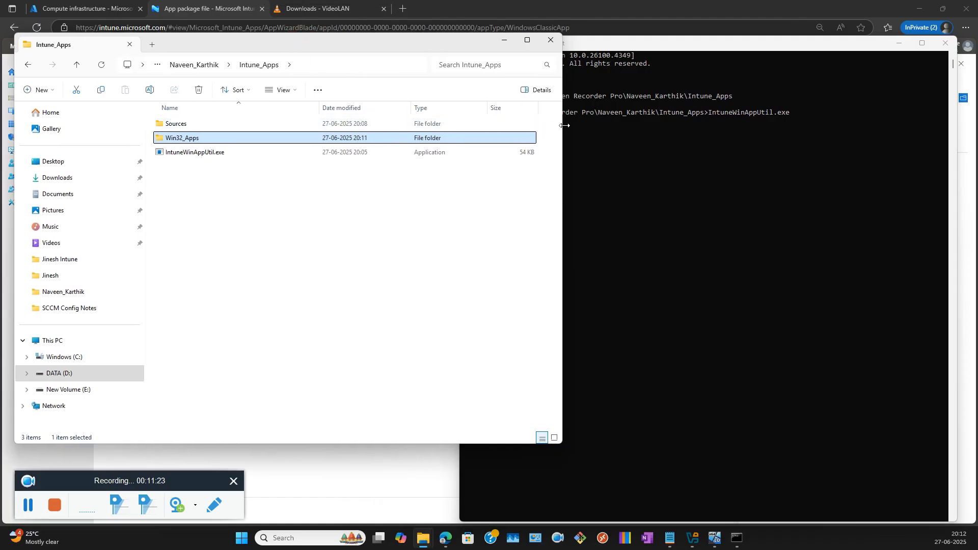
pyautogui.moveTo(560, 126); pyautogui.dragTo(458, 125)
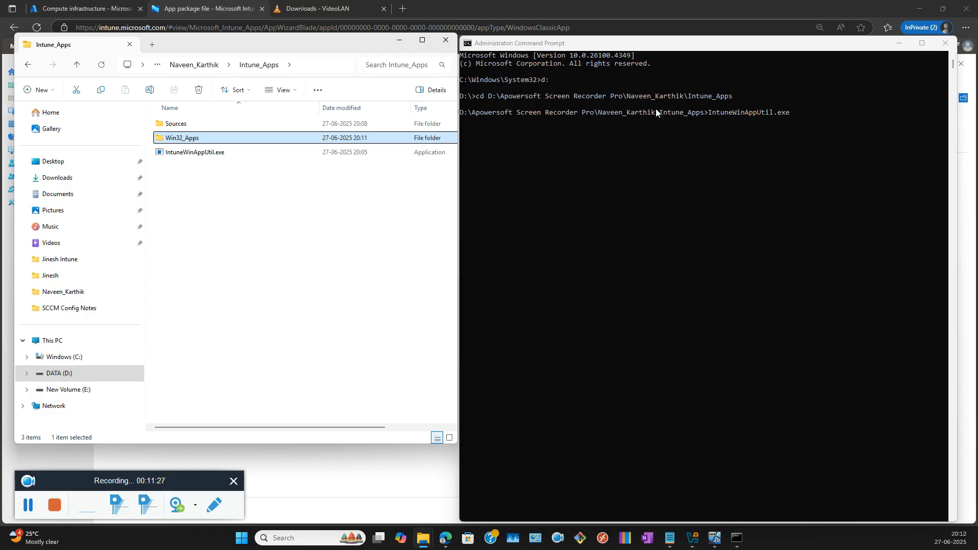
# Run the entered IntuneWinAppUtil.exe command and open the Sources\VLC folder in File Explorer
pyautogui.click(771, 51)
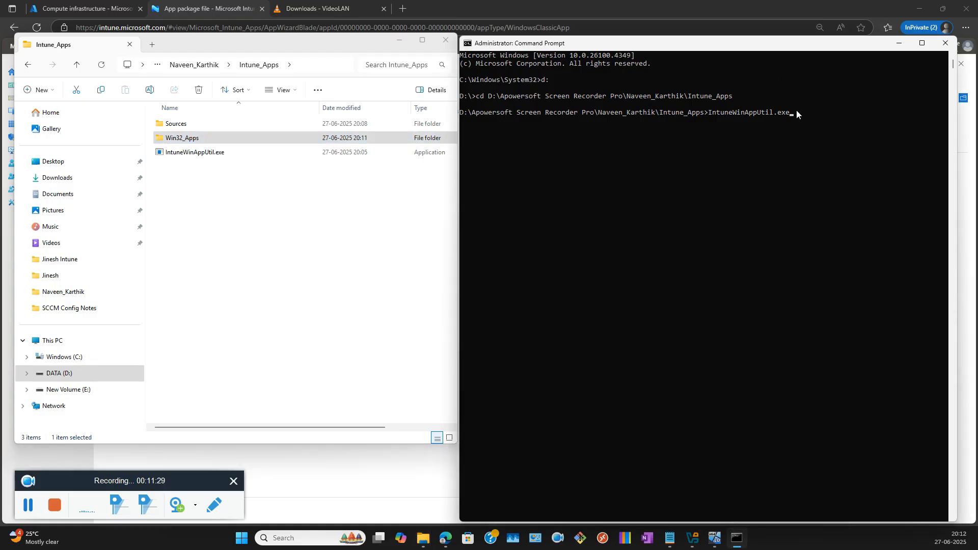
pyautogui.press('Return')
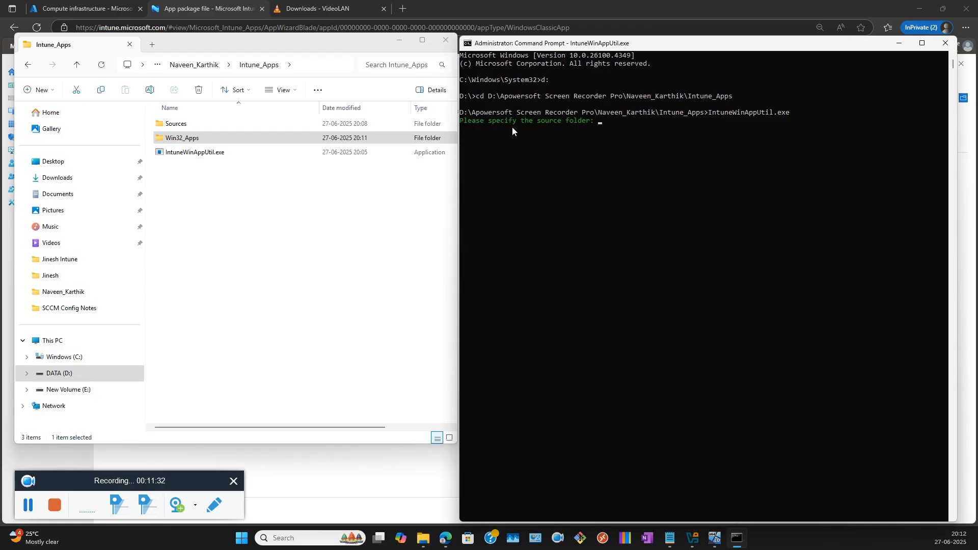
pyautogui.click(200, 125)
pyautogui.doubleClick(202, 126)
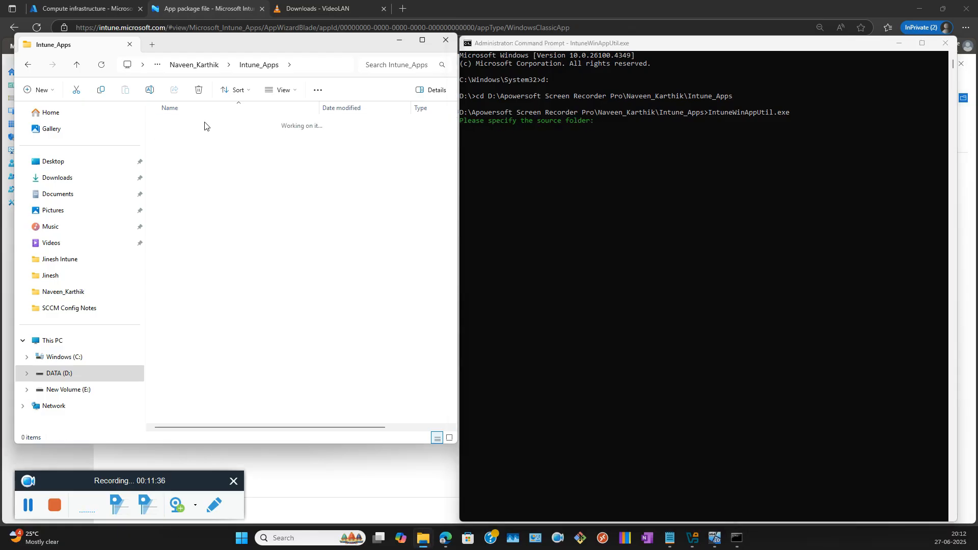
pyautogui.doubleClick(204, 125)
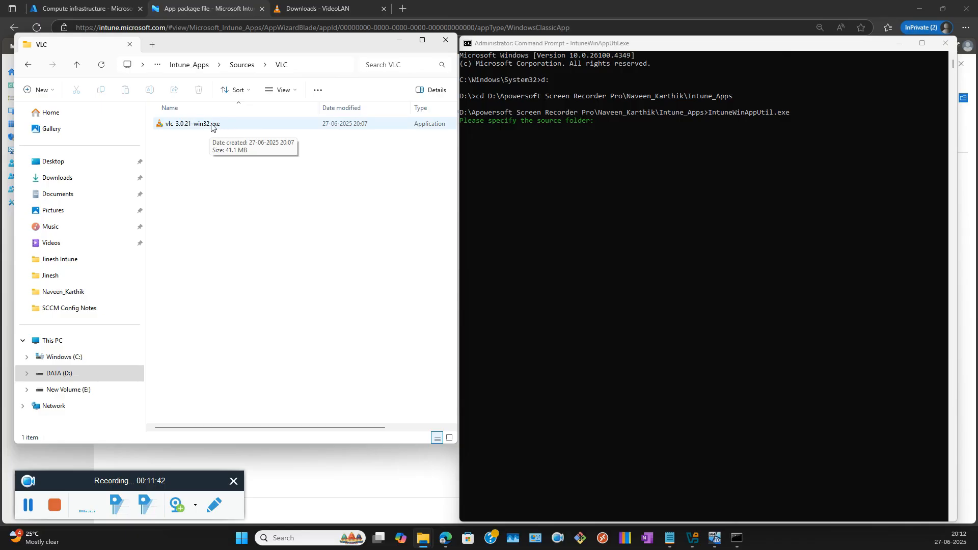
# Copy the full path of the Sources\VLC folder and submit it as the source folder in Command Prompt
pyautogui.click(308, 66)
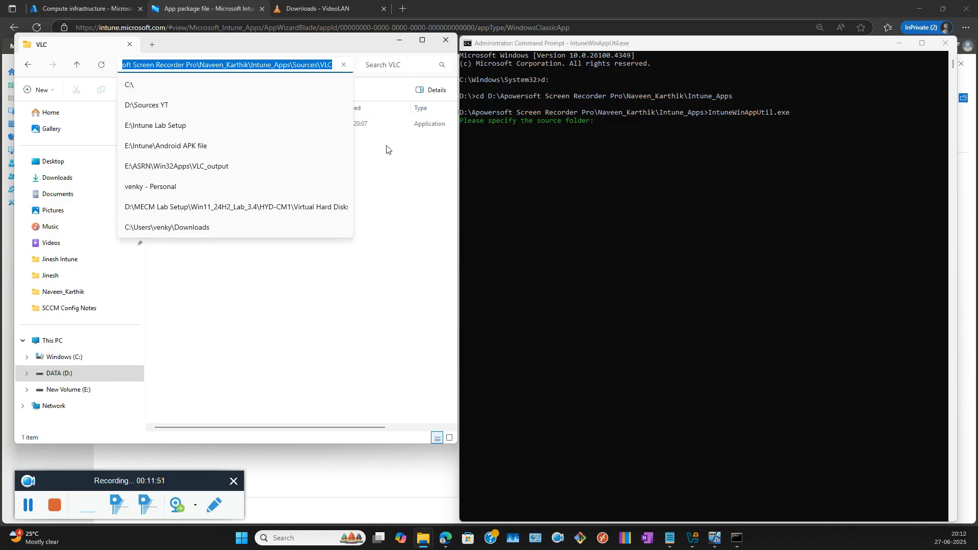
pyautogui.click(396, 164)
pyautogui.click(313, 70)
pyautogui.hotkey('ctrl', 'c')
pyautogui.click(416, 178)
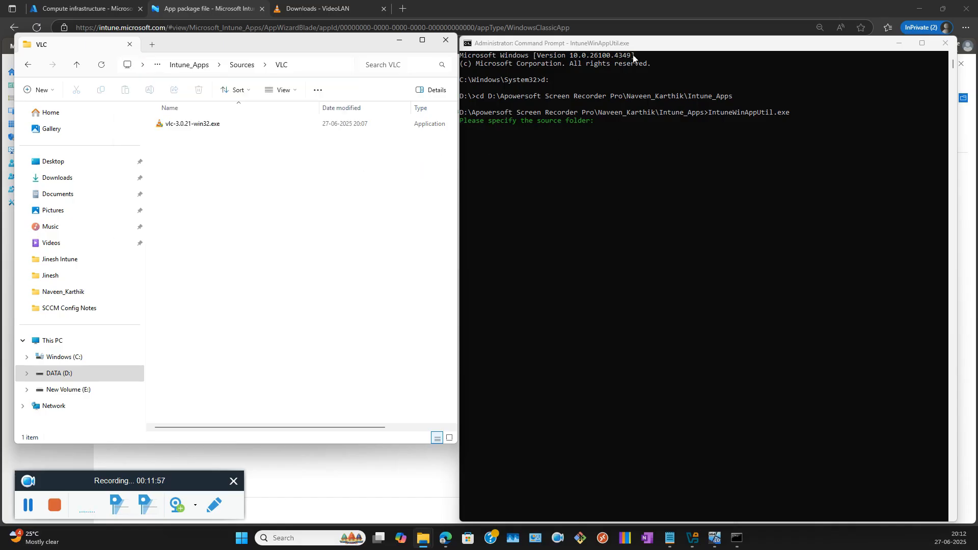
pyautogui.click(621, 130)
pyautogui.hotkey('ctrl', 'v')
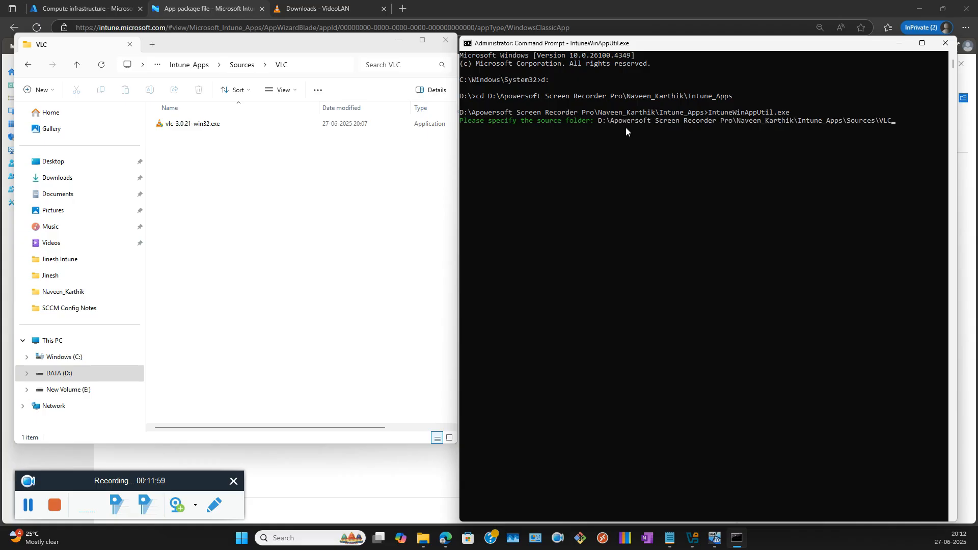
pyautogui.press('Return')
# Copy vlc-3.0.21-win32.exe as a path and submit it as the setup file in Command Prompt
pyautogui.click(235, 126)
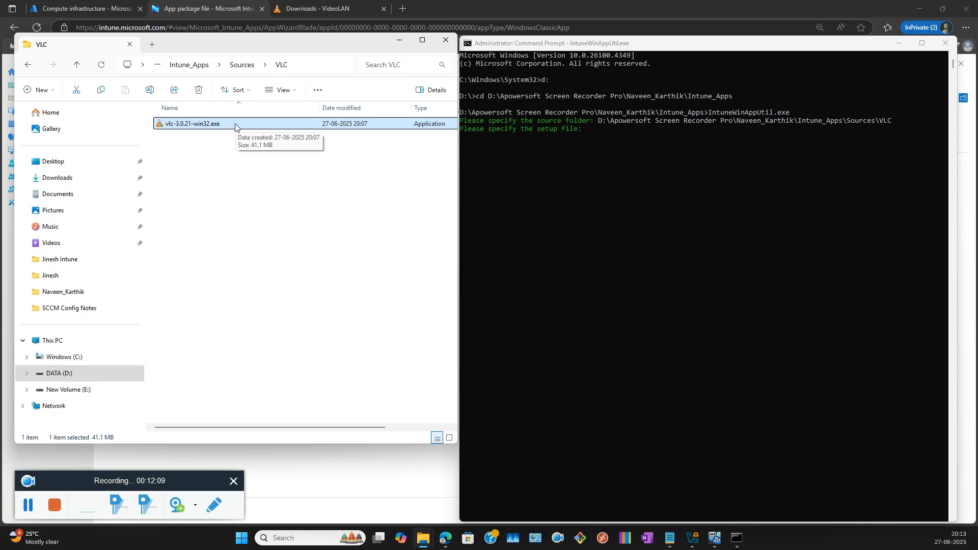
pyautogui.rightClick(235, 126)
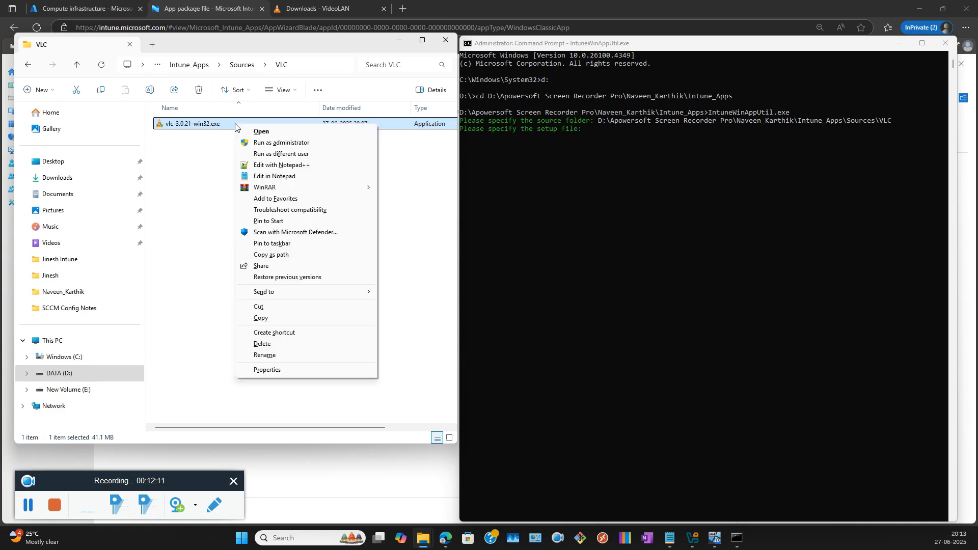
pyautogui.click(290, 256)
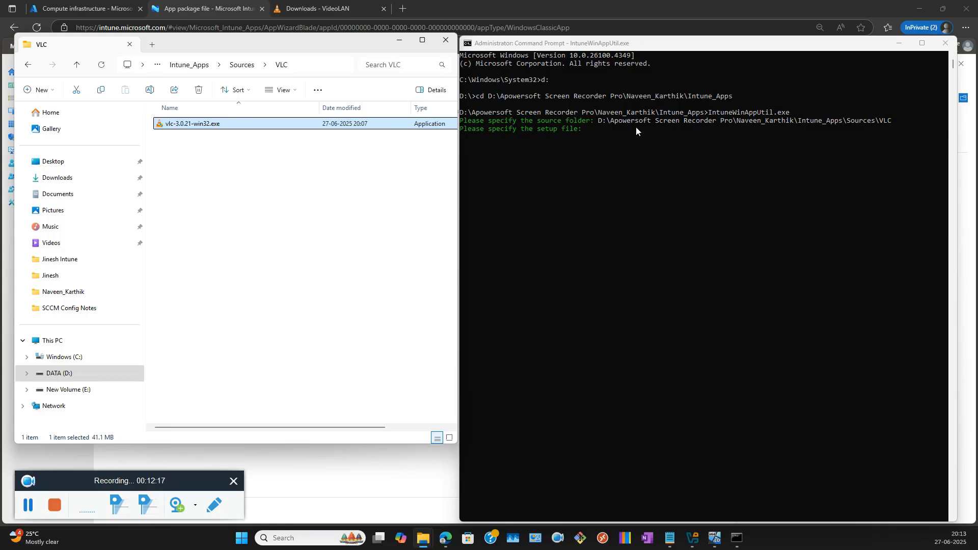
pyautogui.click(647, 46)
pyautogui.rightClick(600, 130)
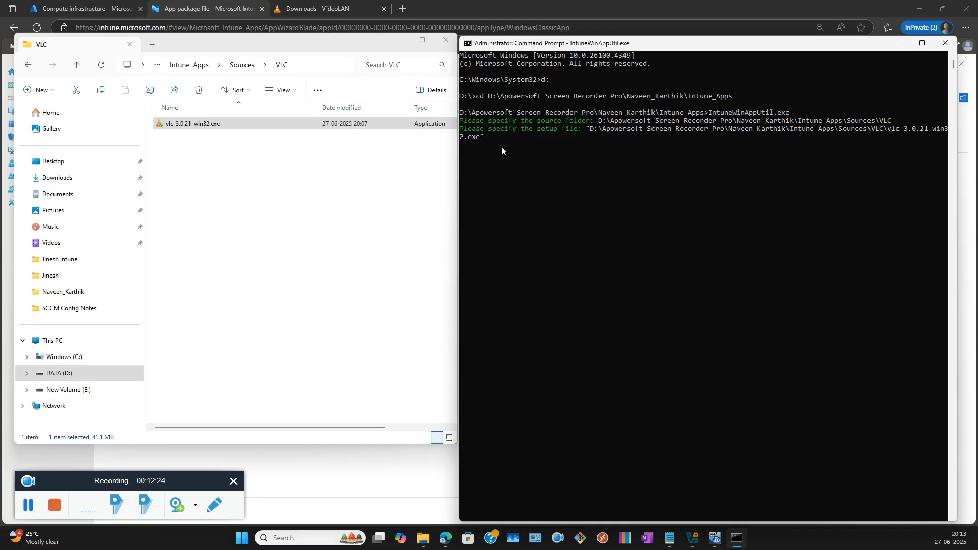
pyautogui.press('Return')
# Copy the full path of the Win32_Apps\VLC_Output folder and submit it as the output folder in Command Prompt
pyautogui.click(200, 68)
pyautogui.click(200, 68)
pyautogui.doubleClick(192, 137)
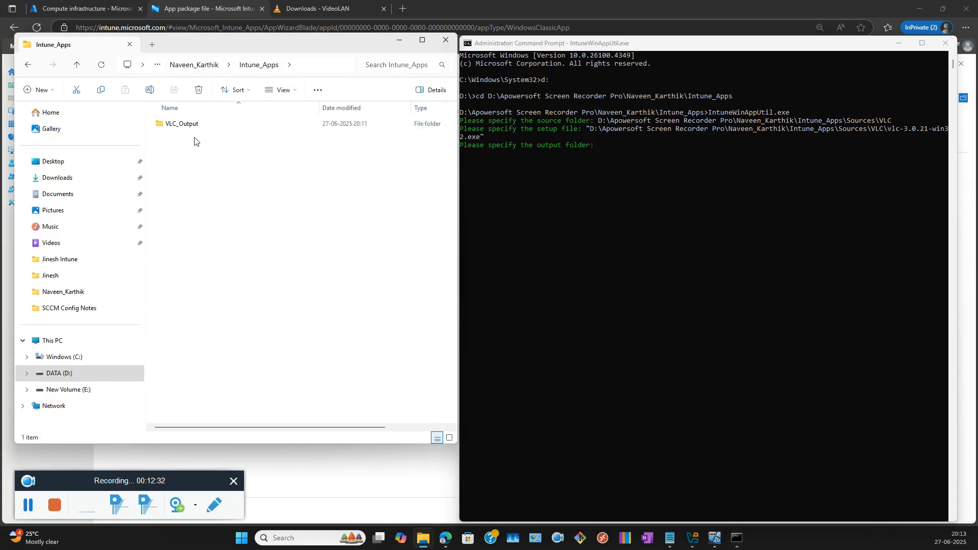
pyautogui.doubleClick(197, 126)
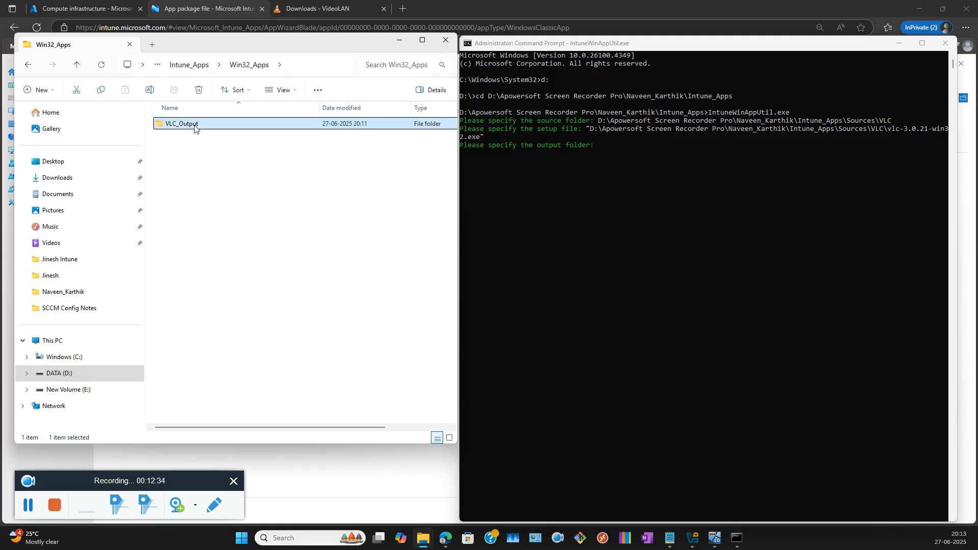
pyautogui.click(341, 68)
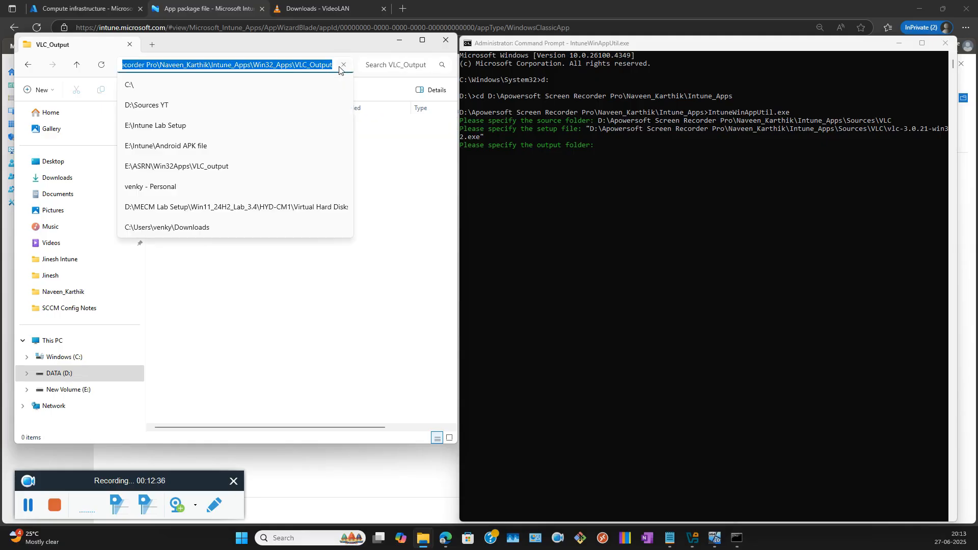
pyautogui.click(429, 230)
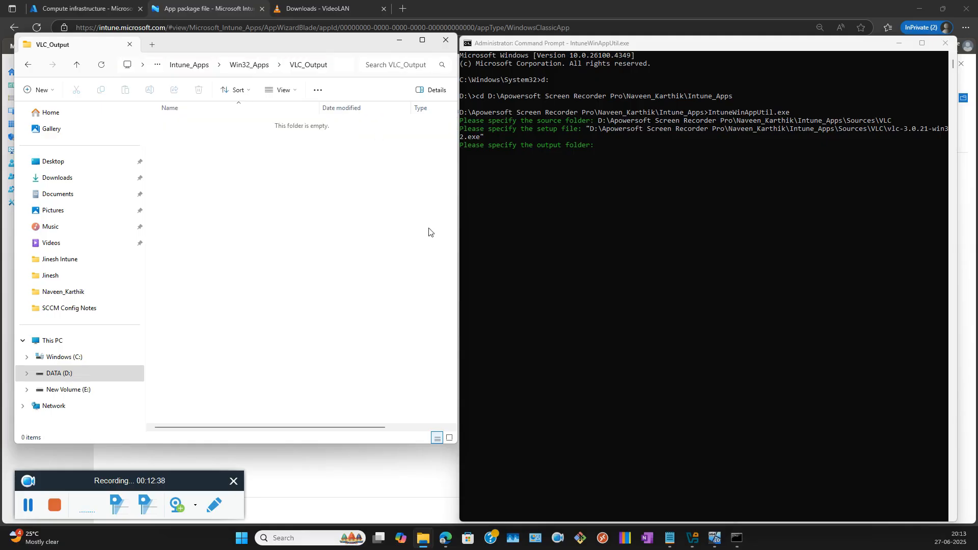
pyautogui.click(609, 160)
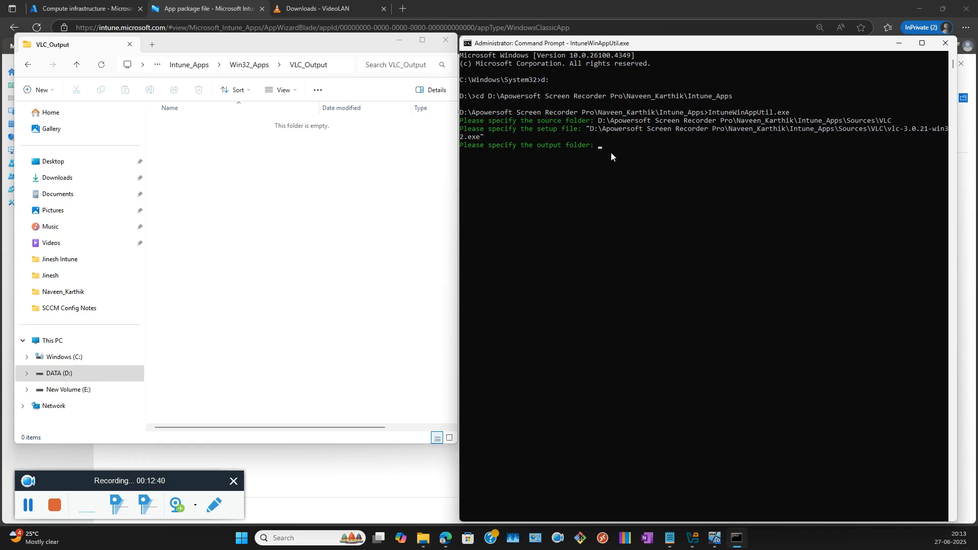
pyautogui.rightClick(610, 152)
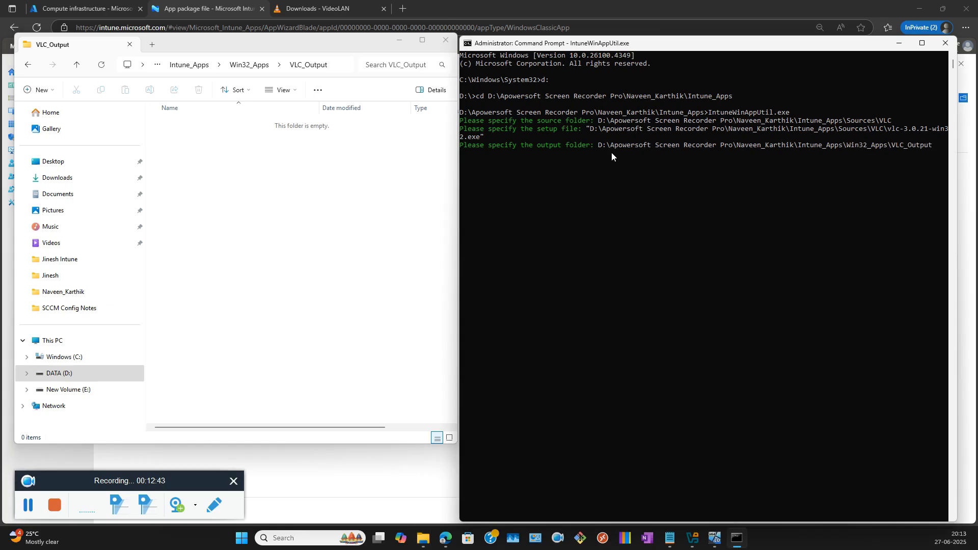
pyautogui.press('Return')
# Answer N to the catalog folder question and review the packaging log back to the start of the run
pyautogui.write('N')
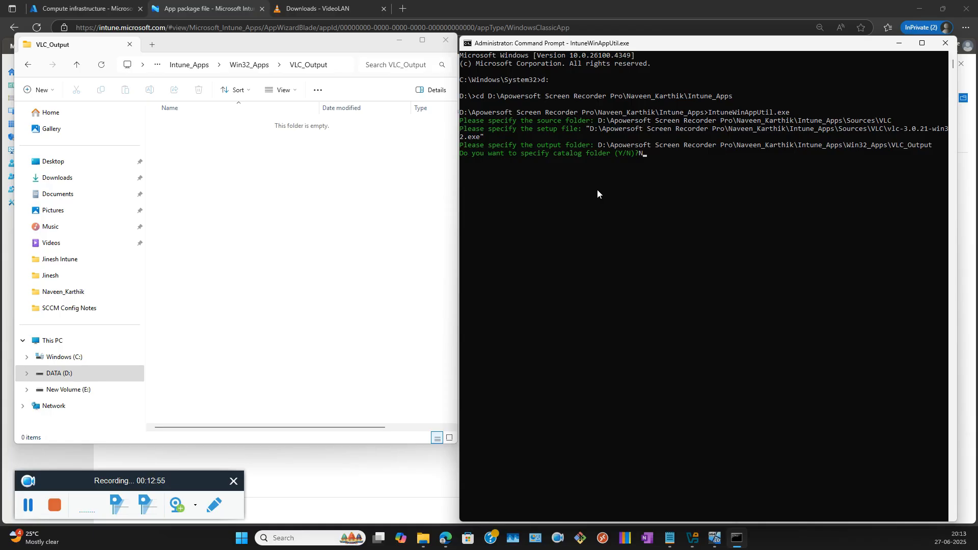
pyautogui.press('Return')
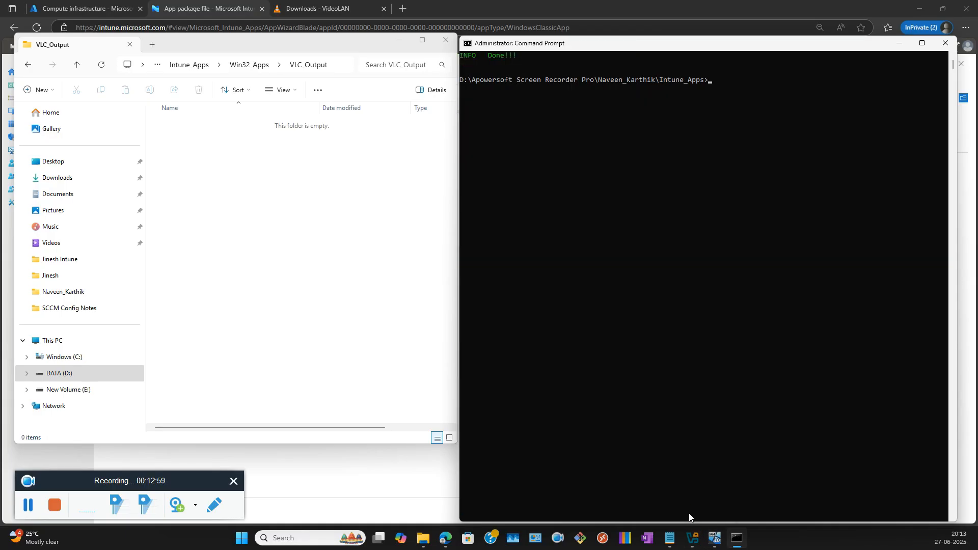
pyautogui.scroll(7, 668, 287)
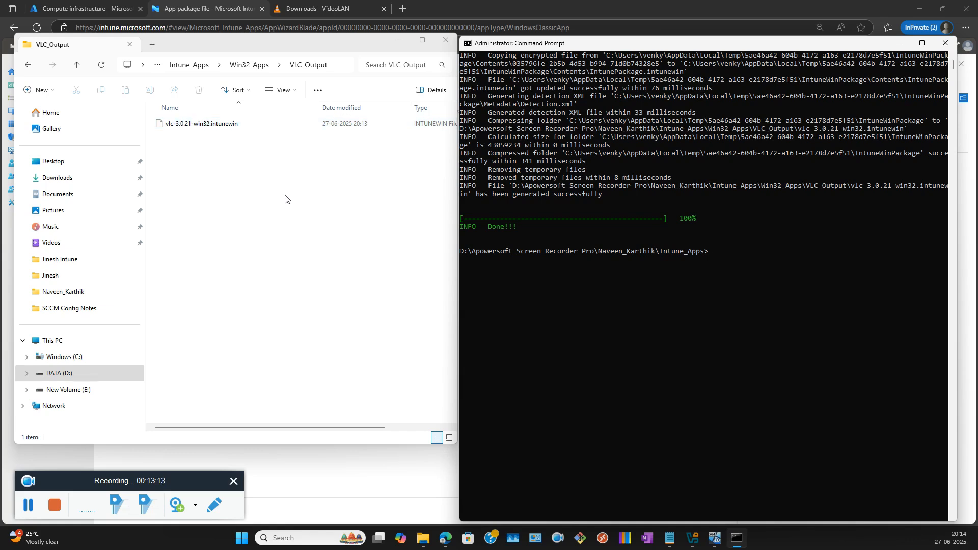
pyautogui.scroll(4, 550, 239)
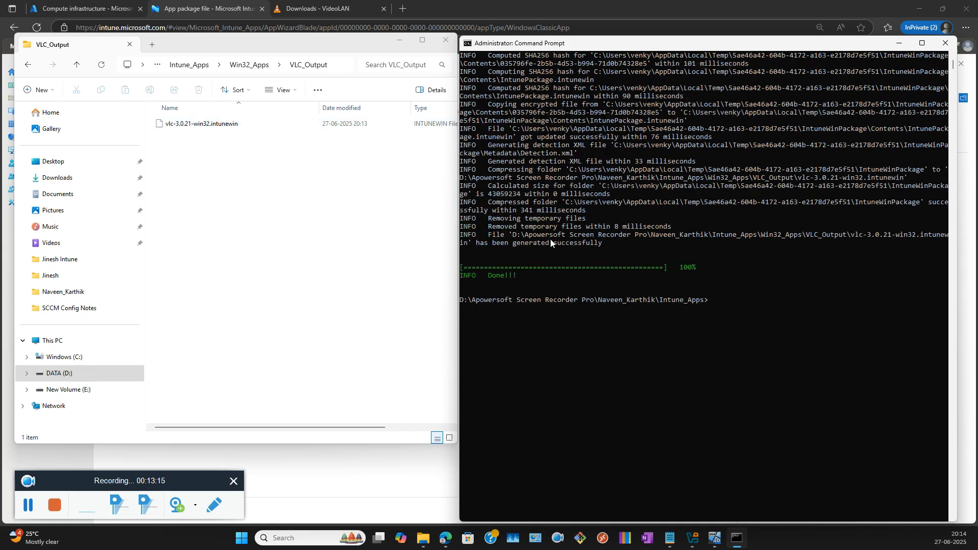
pyautogui.scroll(8, 550, 239)
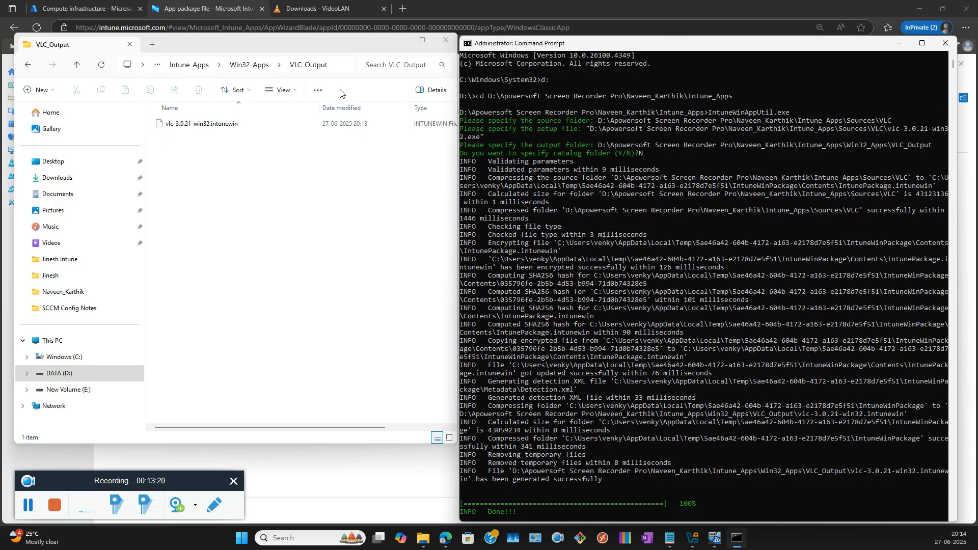
# Check the contents of the Sources\VLC folder and the Win32_Apps\VLC_Output folder in File Explorer
pyautogui.click(250, 64)
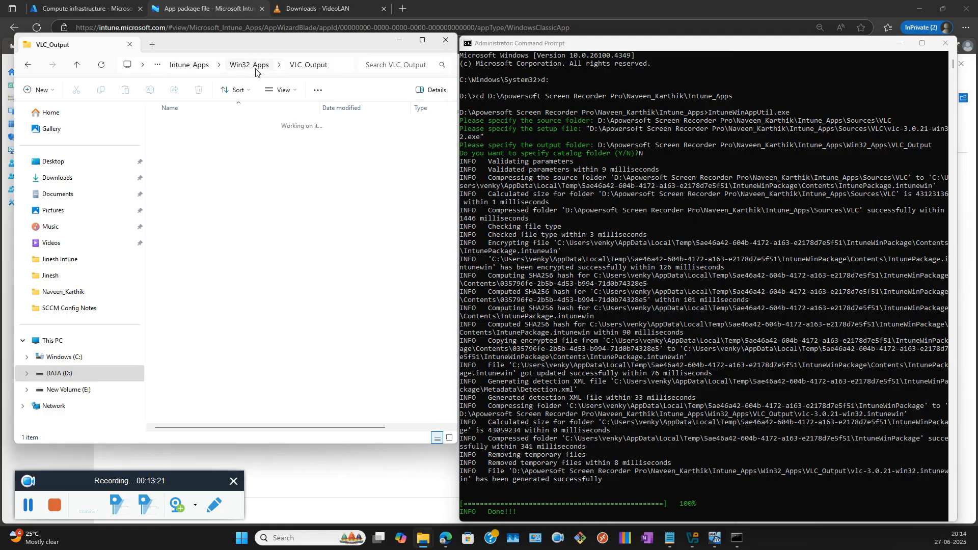
pyautogui.click(187, 66)
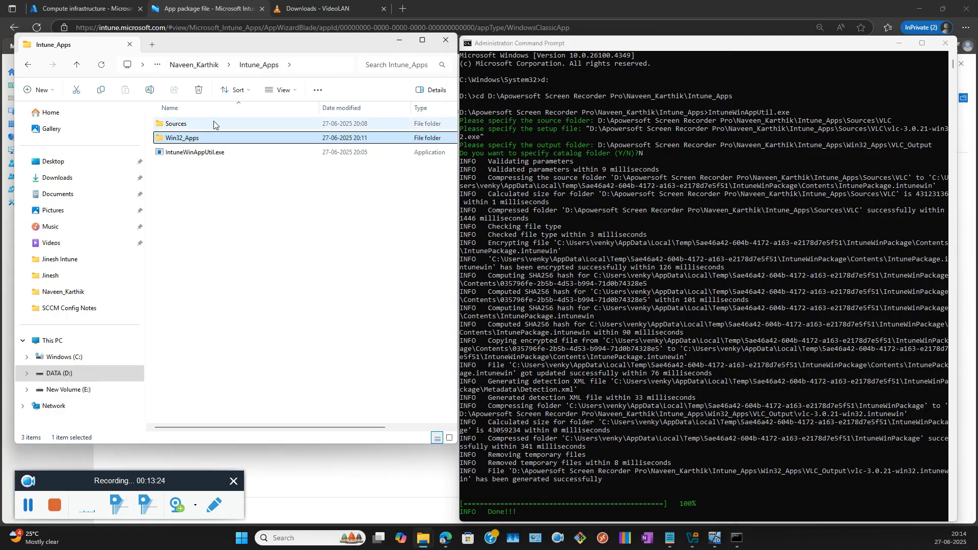
pyautogui.doubleClick(195, 124)
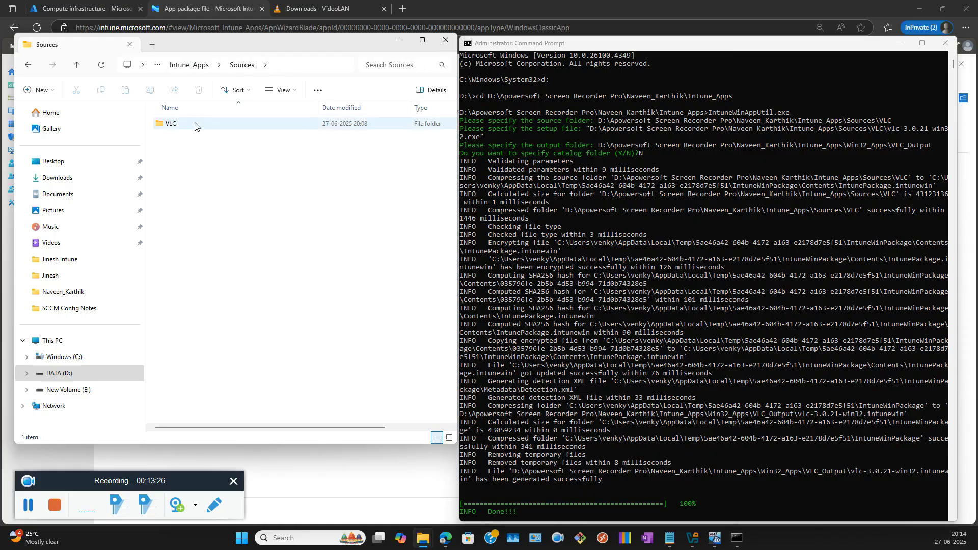
pyautogui.doubleClick(195, 124)
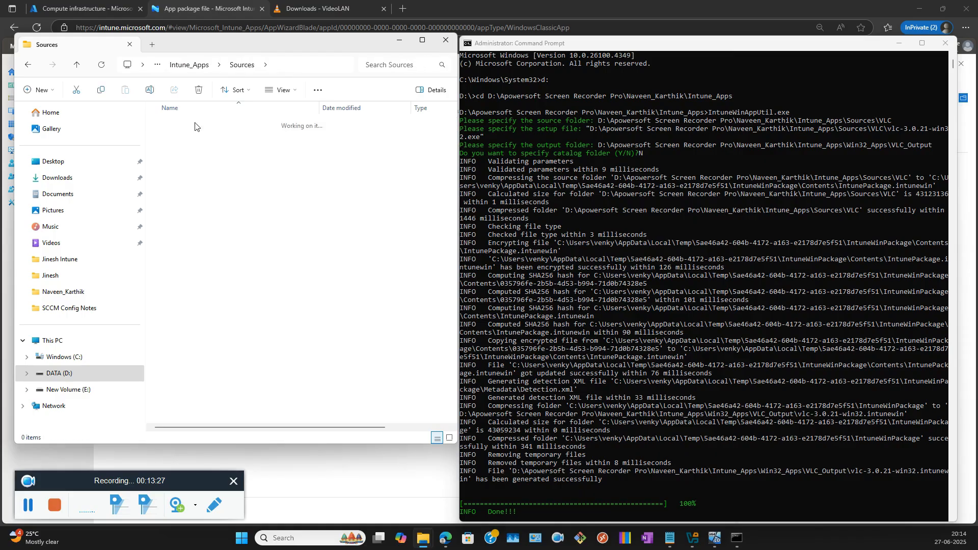
pyautogui.click(244, 65)
pyautogui.click(195, 67)
pyautogui.doubleClick(195, 139)
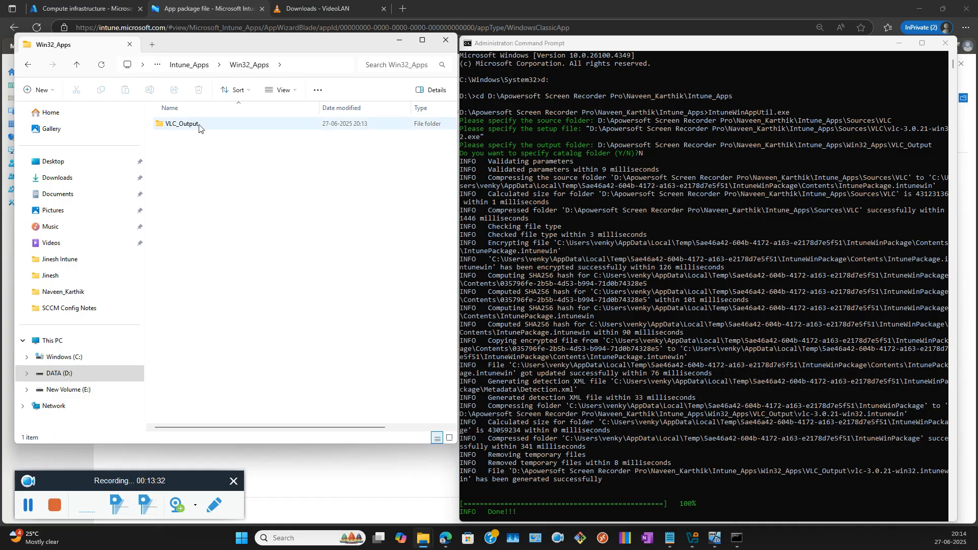
pyautogui.doubleClick(202, 126)
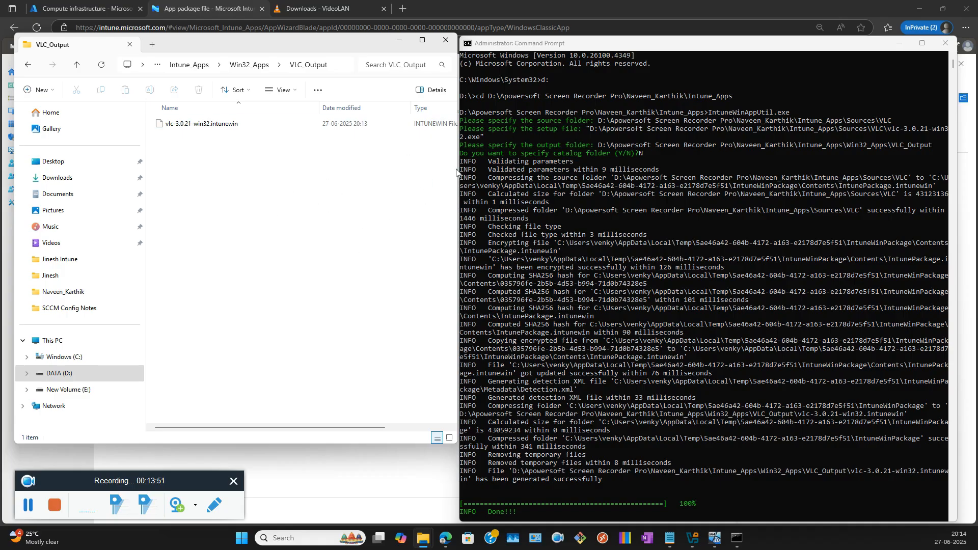
# Switch to Intune in the browser and choose vlc-3.0.21-win32.intunewin from Win32_Apps\VLC_Output as the app package file
pyautogui.click(575, 8)
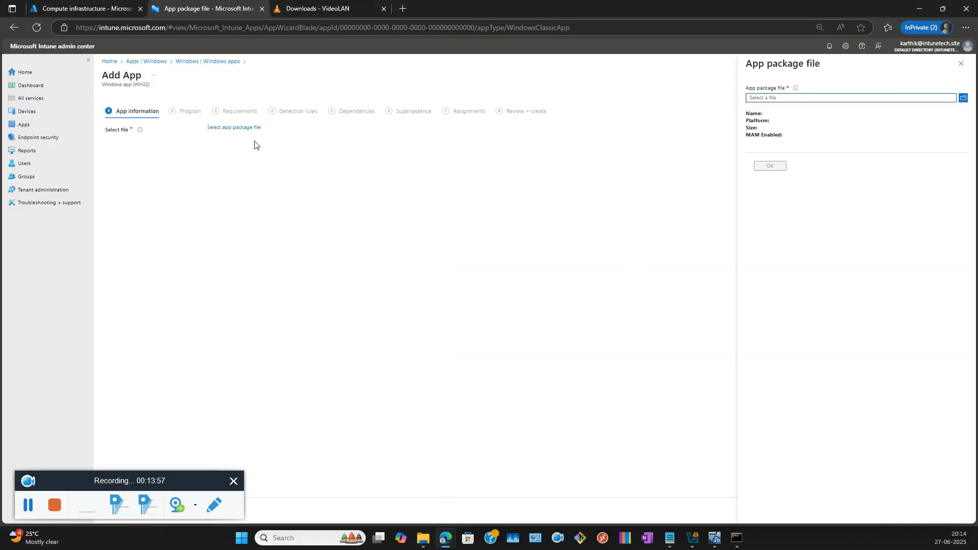
pyautogui.click(929, 98)
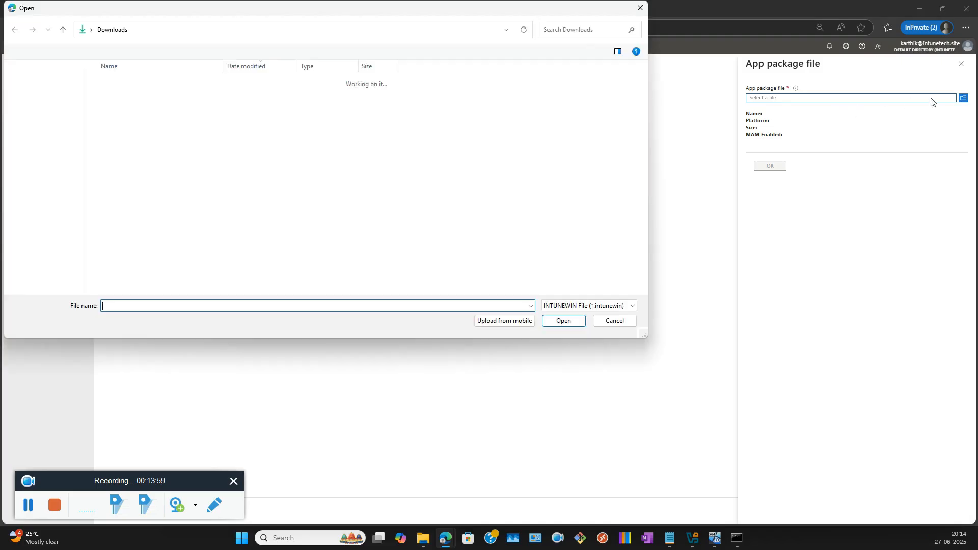
pyautogui.click(51, 231)
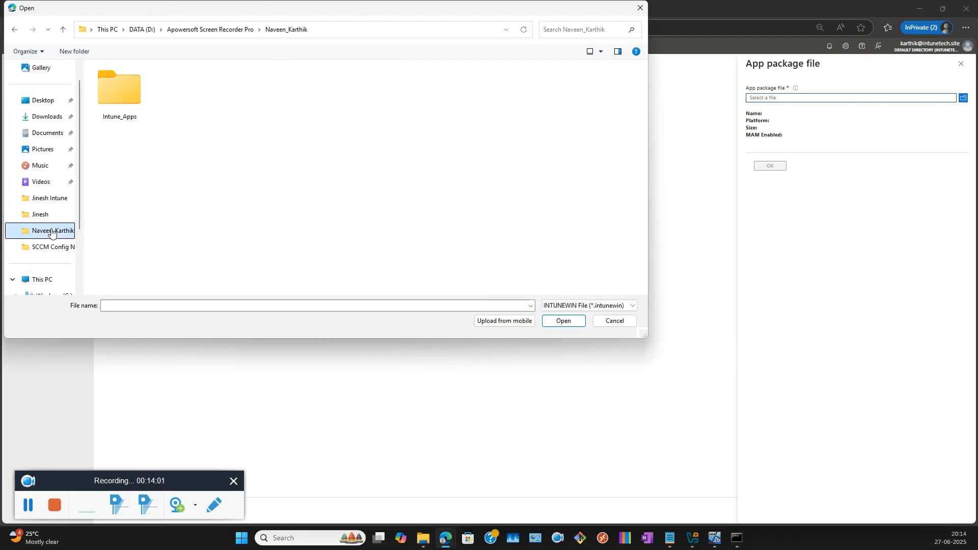
pyautogui.doubleClick(127, 105)
pyautogui.click(129, 97)
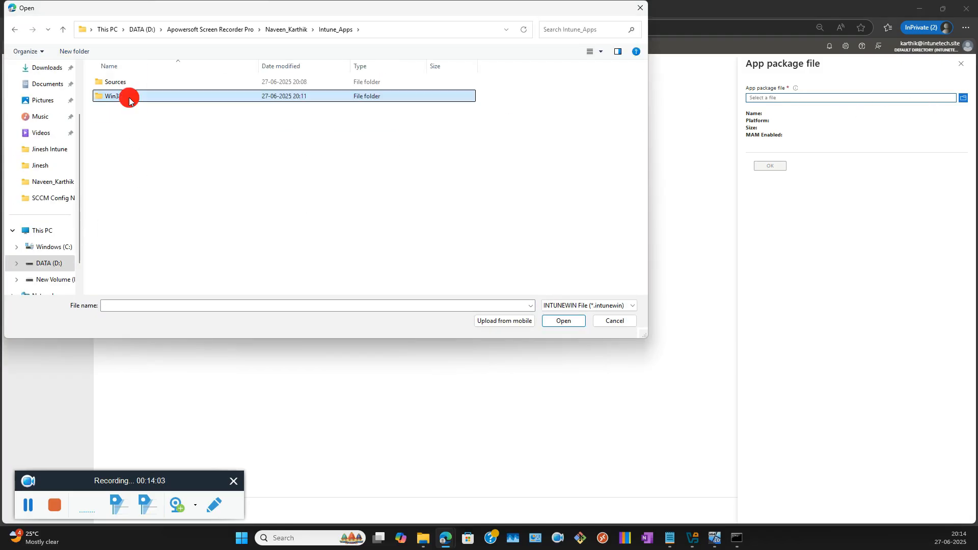
pyautogui.doubleClick(130, 98)
pyautogui.doubleClick(130, 81)
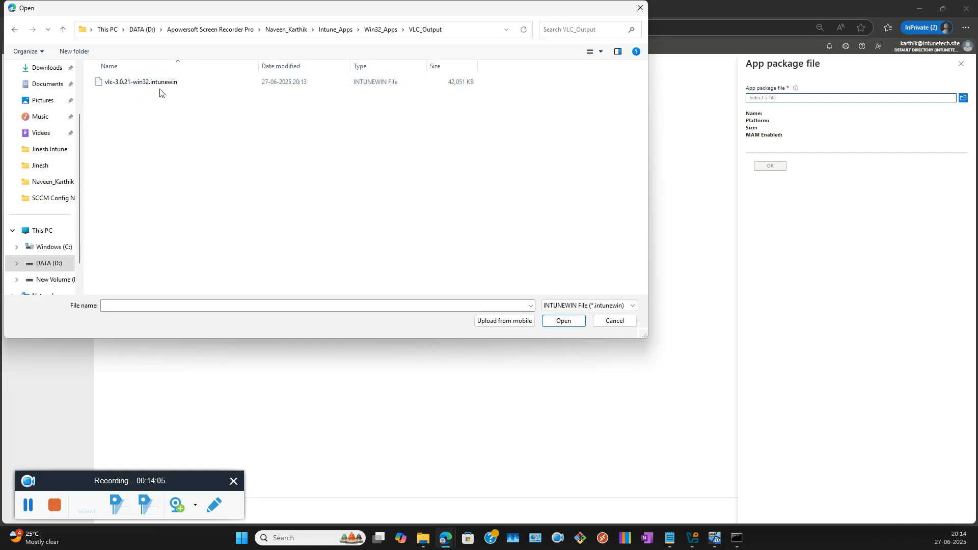
pyautogui.click(162, 84)
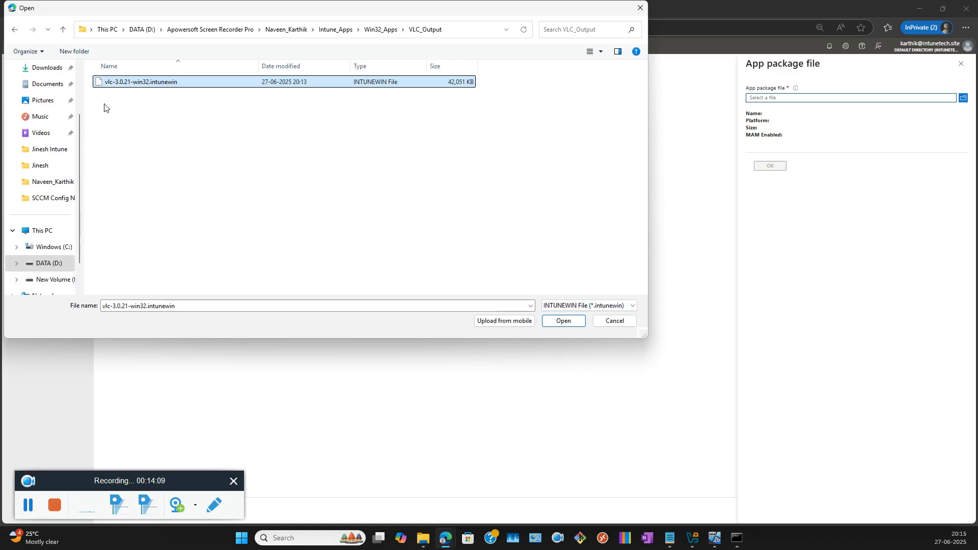
pyautogui.click(562, 321)
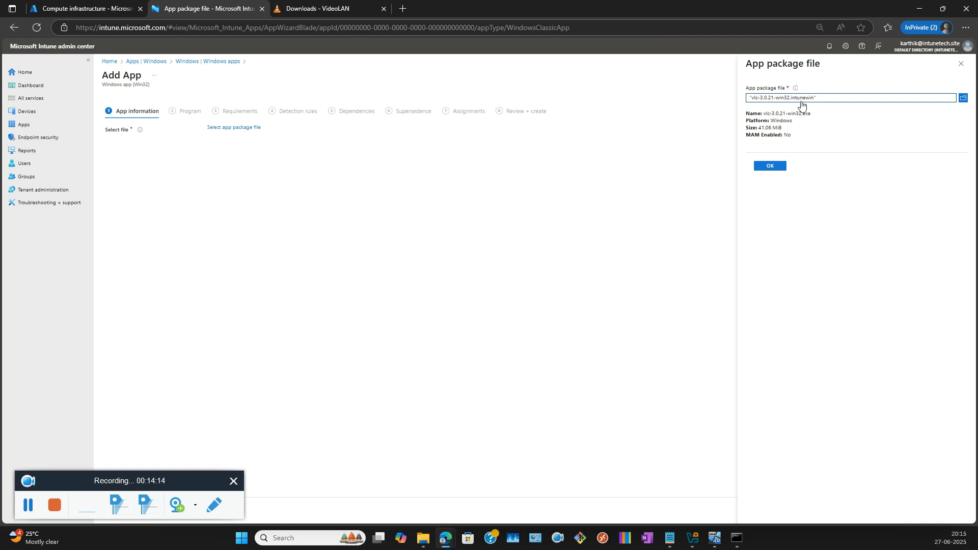
# Examine the name, platform and size details of the selected app package file
pyautogui.moveTo(813, 119); pyautogui.dragTo(764, 118)
pyautogui.click(817, 118)
pyautogui.moveTo(817, 117); pyautogui.dragTo(771, 113)
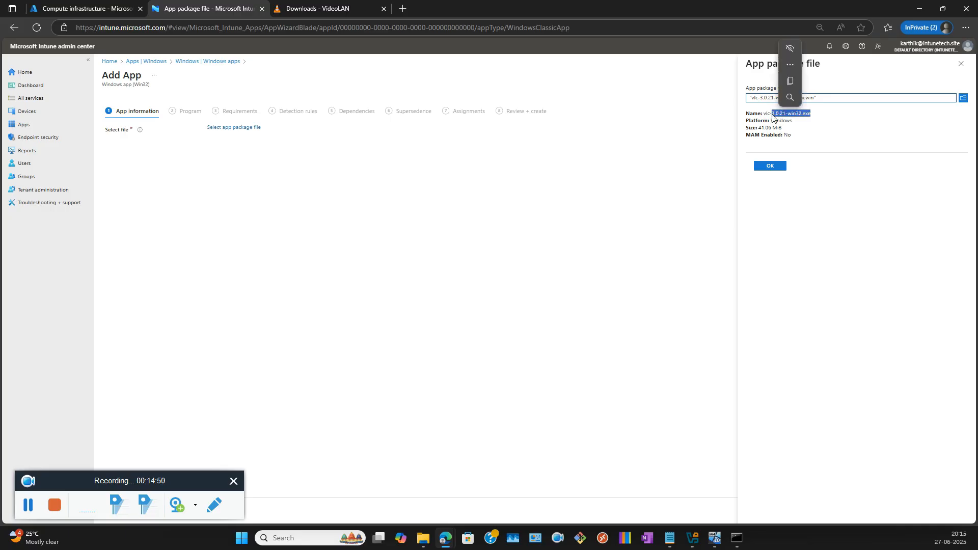
pyautogui.click(838, 123)
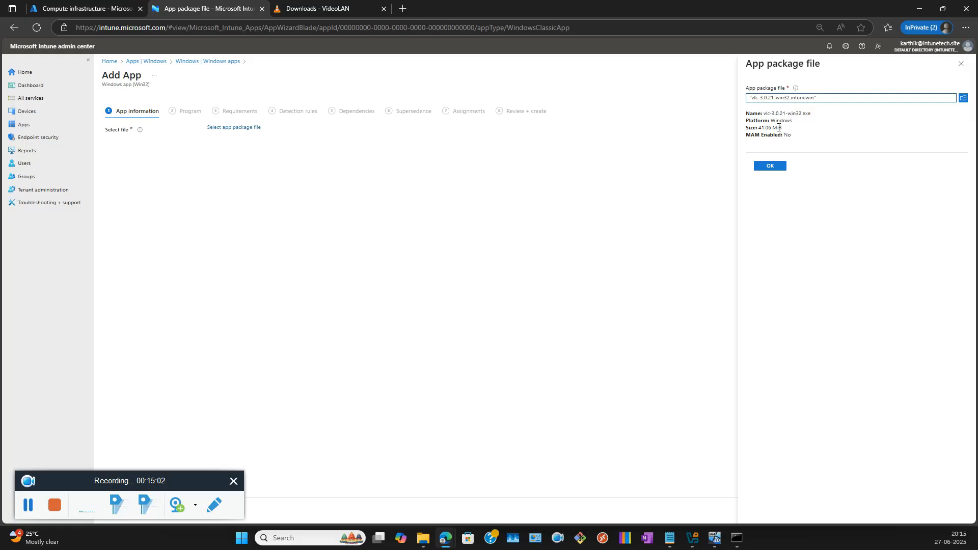
pyautogui.moveTo(802, 115); pyautogui.dragTo(814, 124)
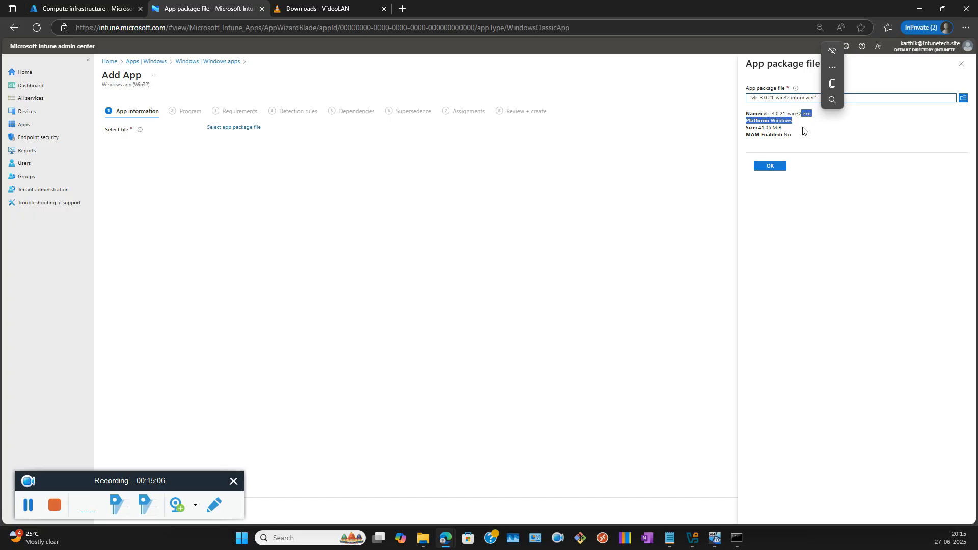
pyautogui.click(813, 114)
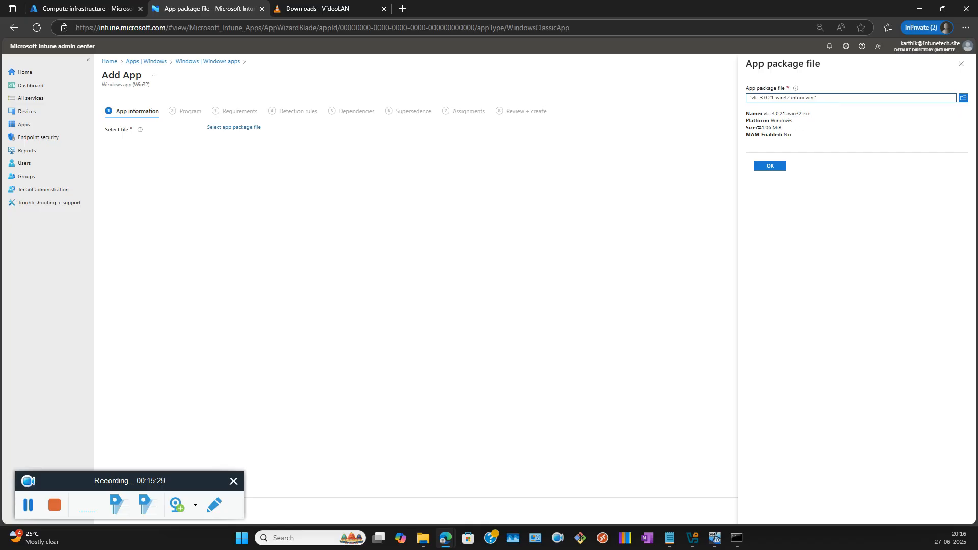
pyautogui.moveTo(759, 128); pyautogui.dragTo(793, 131)
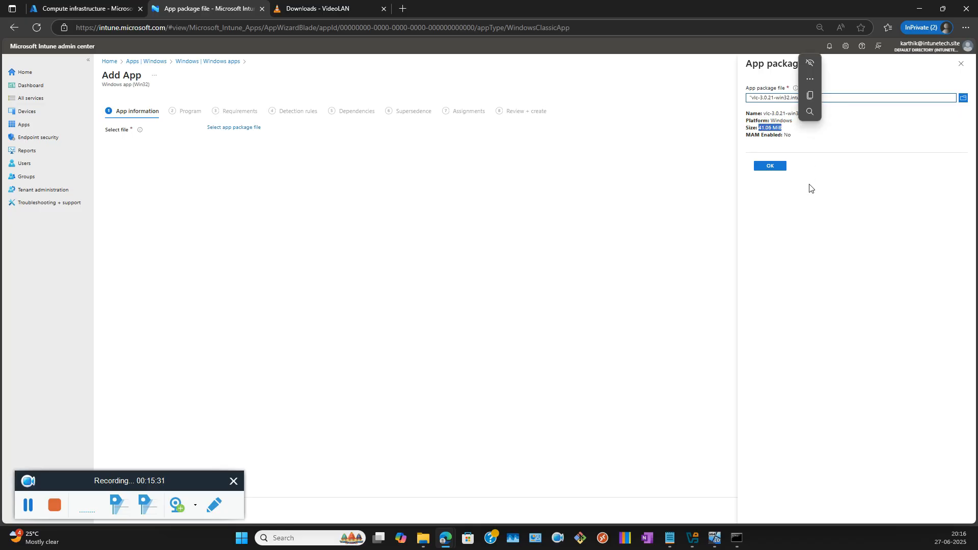
# Accept the selected package file and set the app's name to VLC Media Player
pyautogui.click(771, 166)
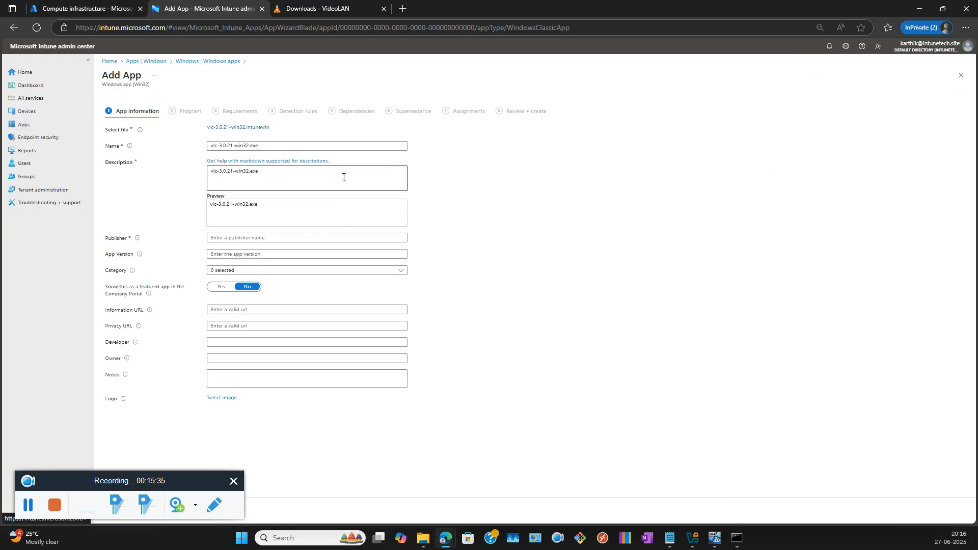
pyautogui.click(269, 146)
pyautogui.moveTo(269, 146); pyautogui.dragTo(190, 146)
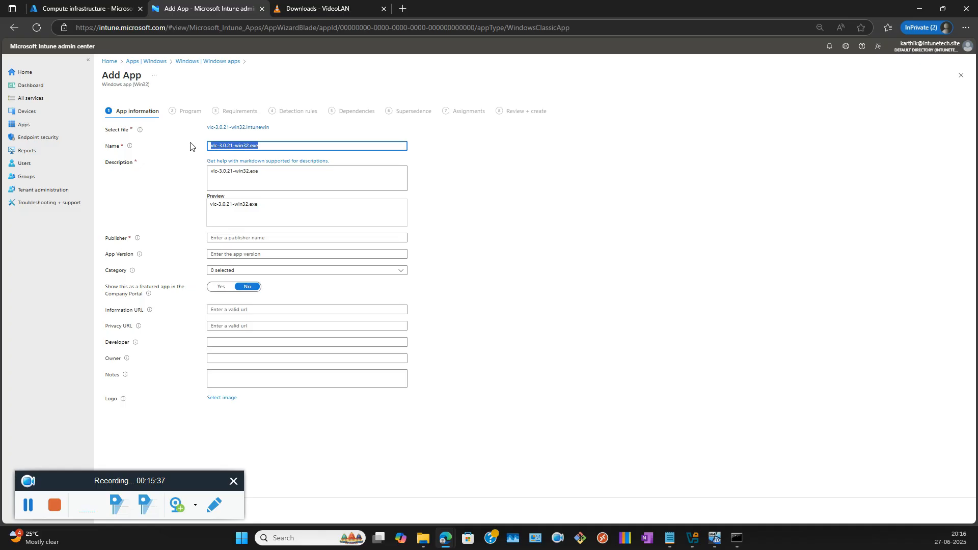
pyautogui.write('VLC Media Player')
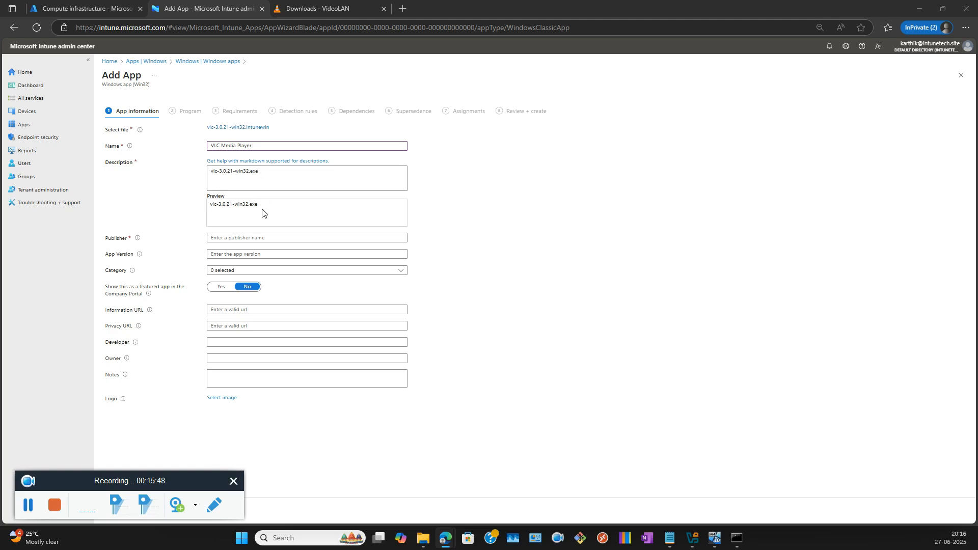
# Begin the publisher entry with Vi, then switch to Programs and Features and look up VLC media player's publisher in the list sorted by name
pyautogui.click(249, 238)
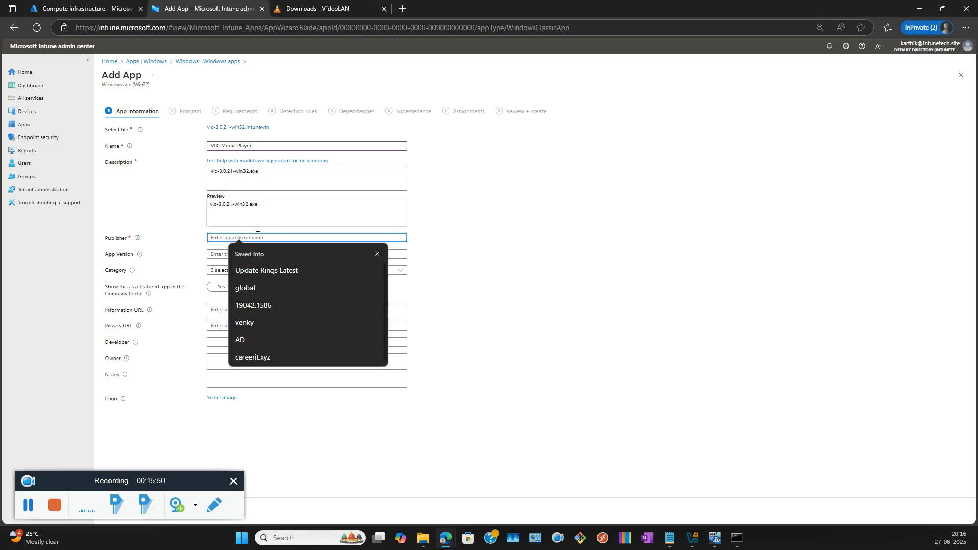
pyautogui.write('Vi')
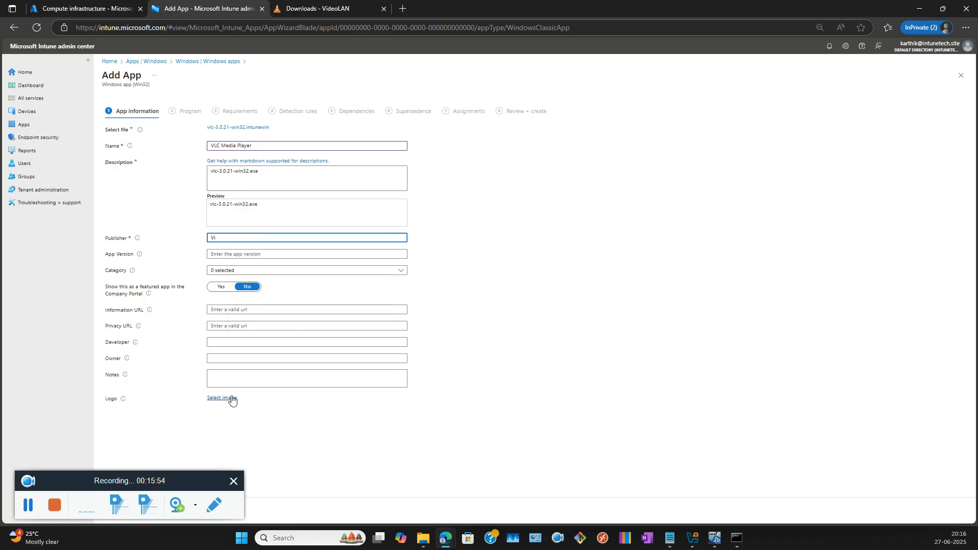
pyautogui.click(534, 539)
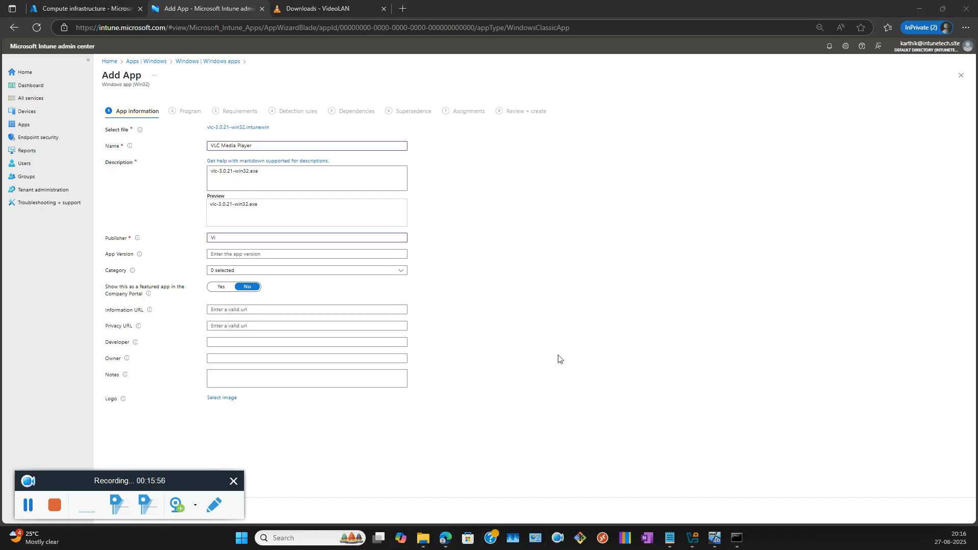
pyautogui.click(374, 209)
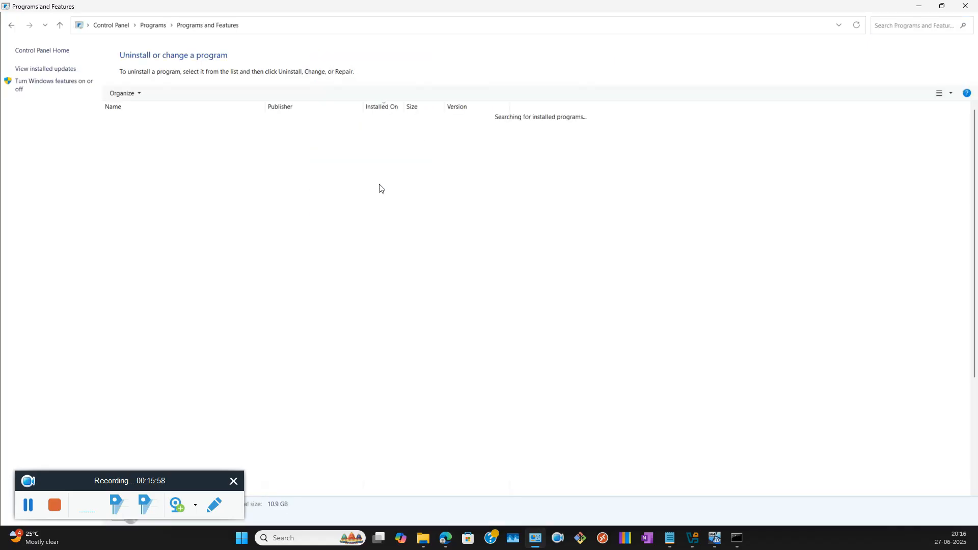
pyautogui.click(184, 253)
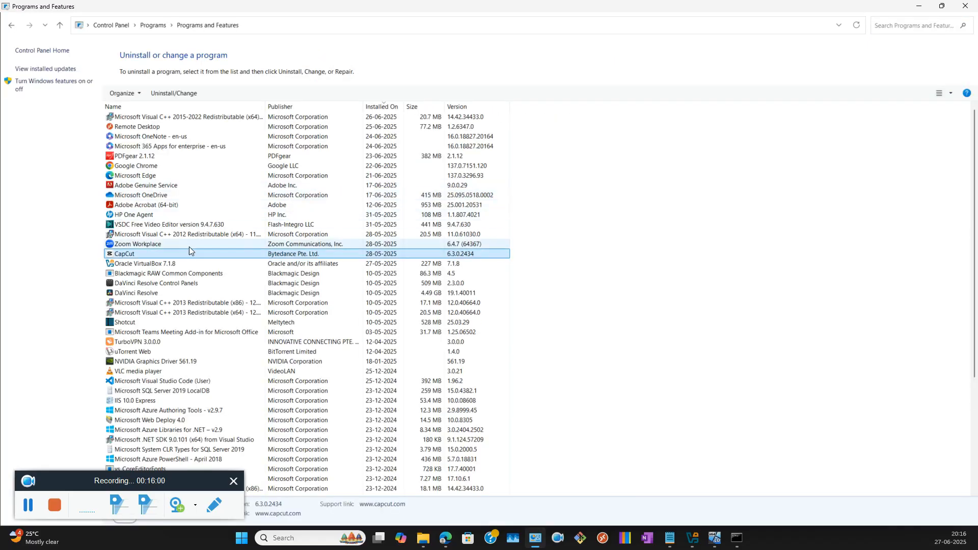
pyautogui.scroll(-4, 188, 247)
pyautogui.scroll(-1, 189, 249)
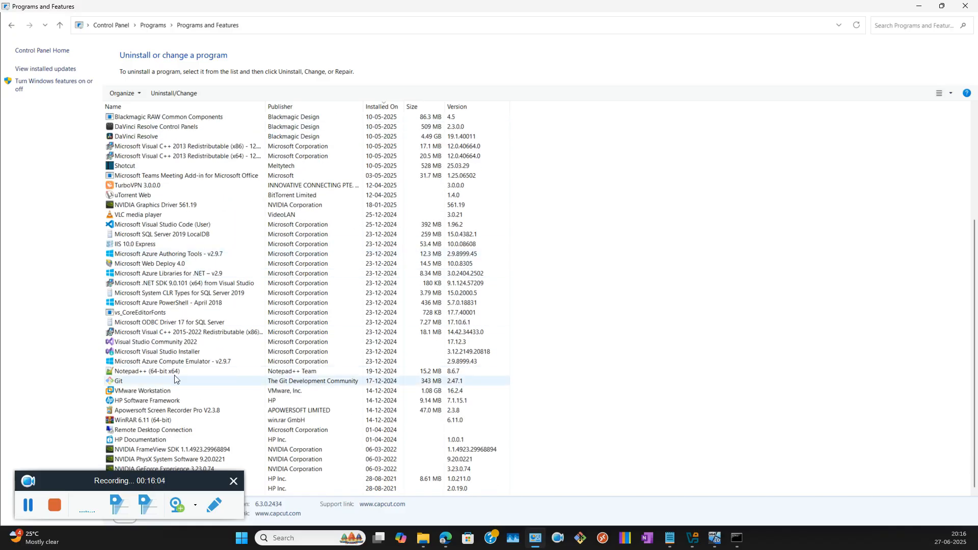
pyautogui.scroll(5, 193, 240)
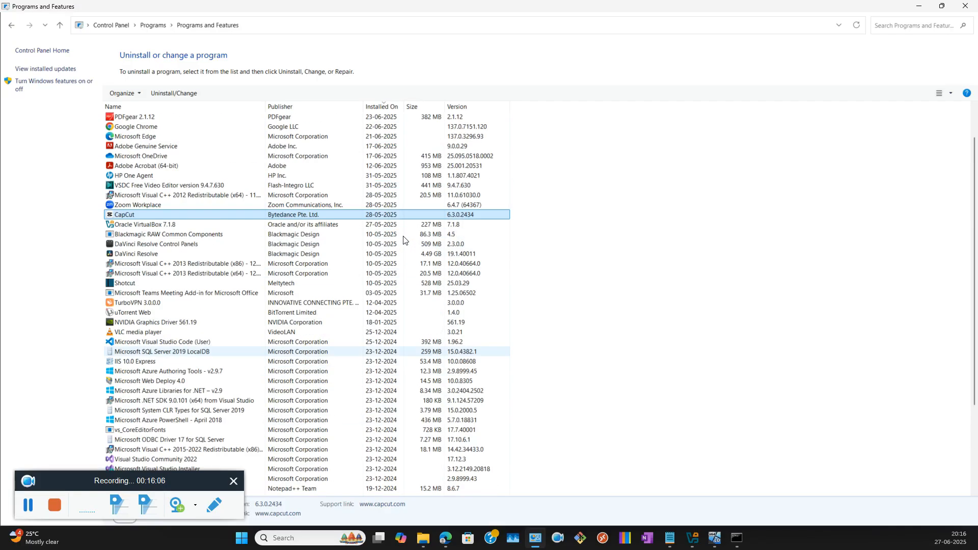
pyautogui.click(183, 107)
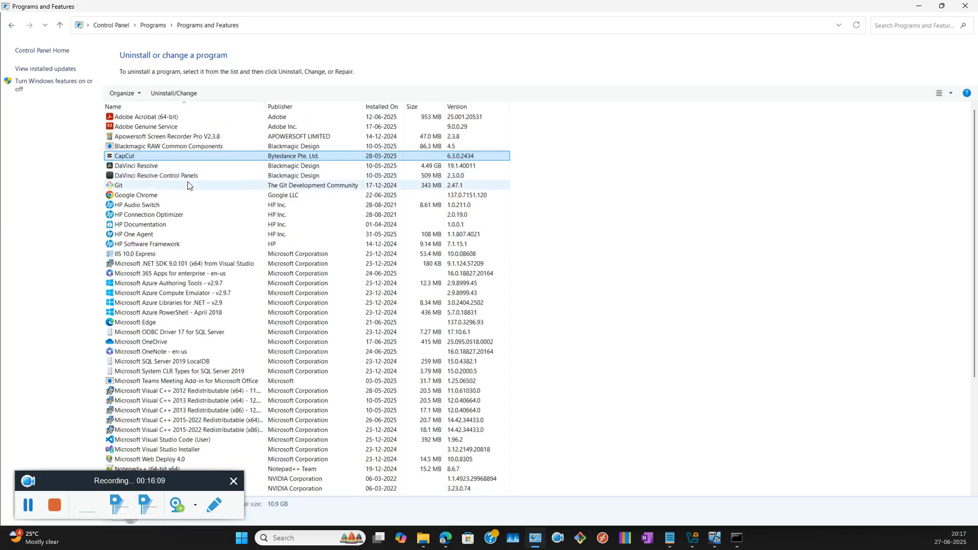
pyautogui.scroll(-3, 189, 186)
pyautogui.scroll(-1, 189, 186)
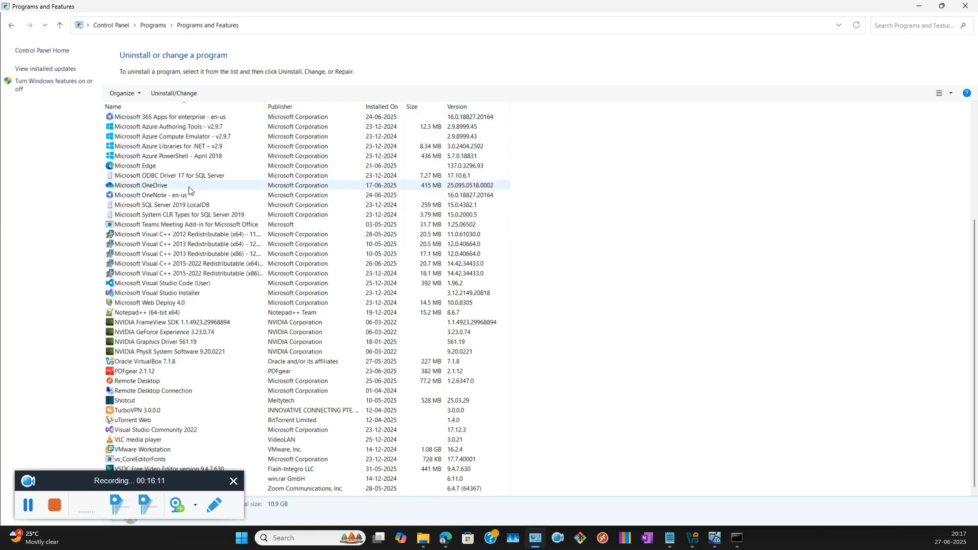
pyautogui.click(153, 440)
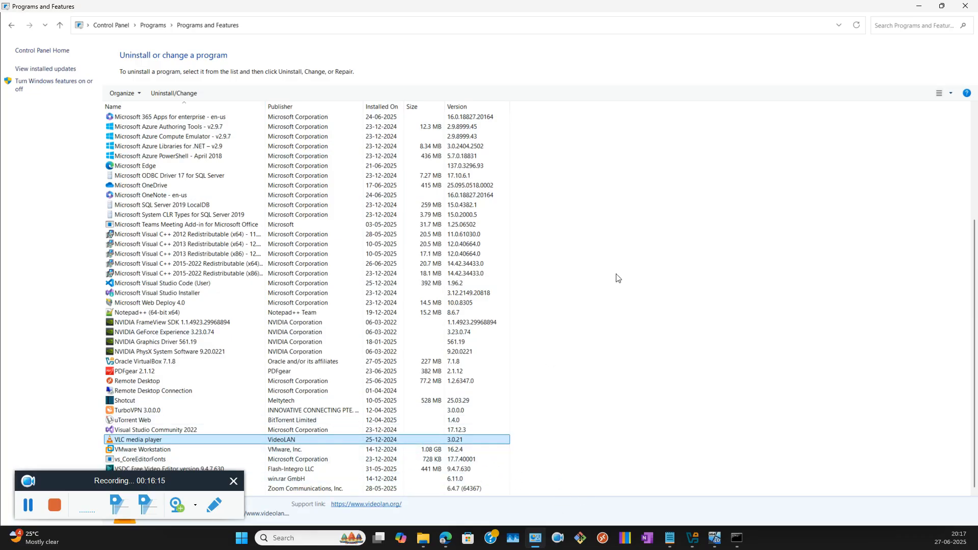
# Return to the Intune app form, set the publisher to VideoLAN and copy 3.0.21 from the description into the app version
pyautogui.click(915, 10)
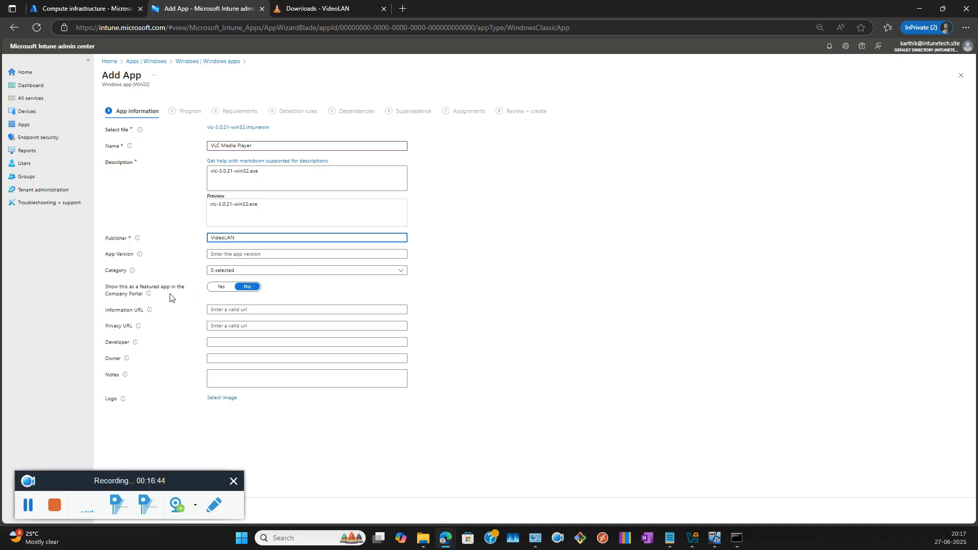
pyautogui.click(221, 257)
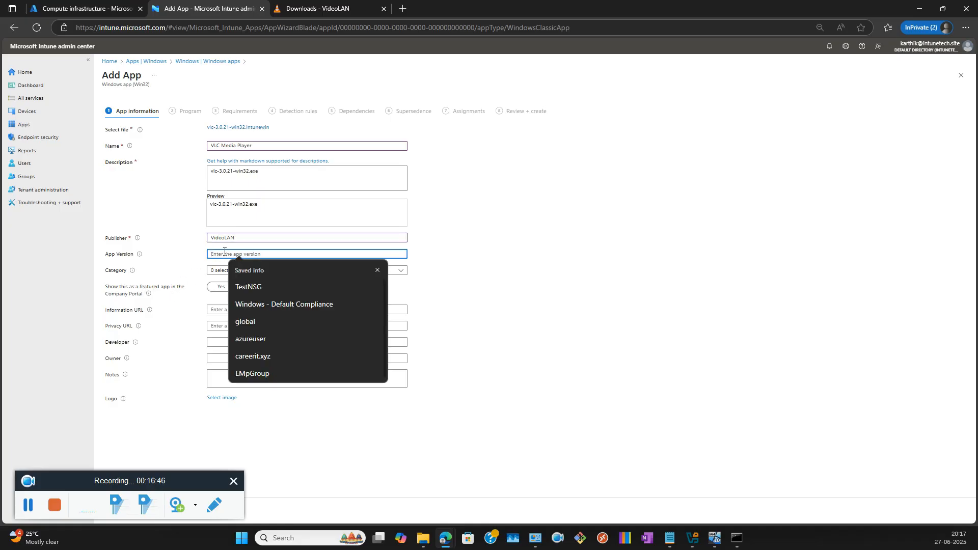
pyautogui.moveTo(133, 242)
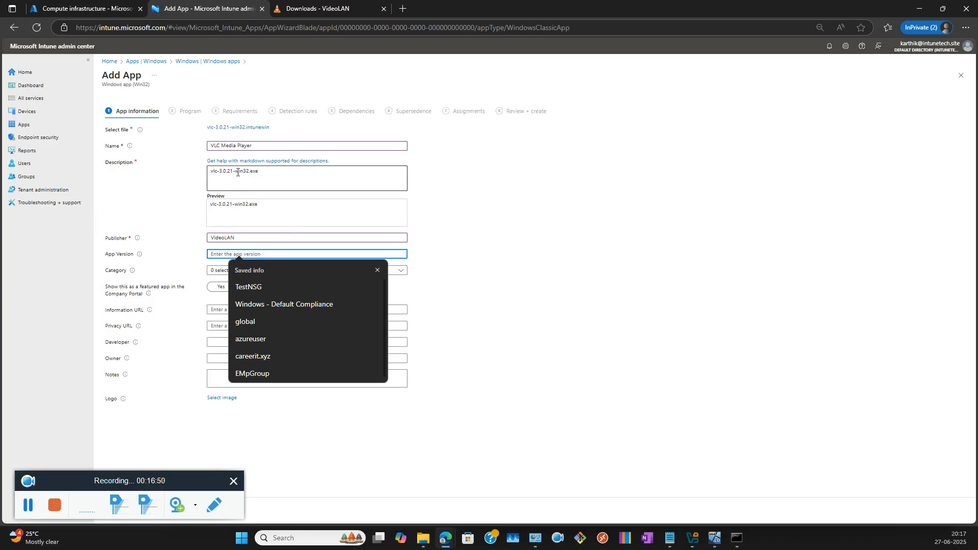
pyautogui.moveTo(233, 172); pyautogui.dragTo(219, 172)
pyautogui.hotkey('ctrl', 'c')
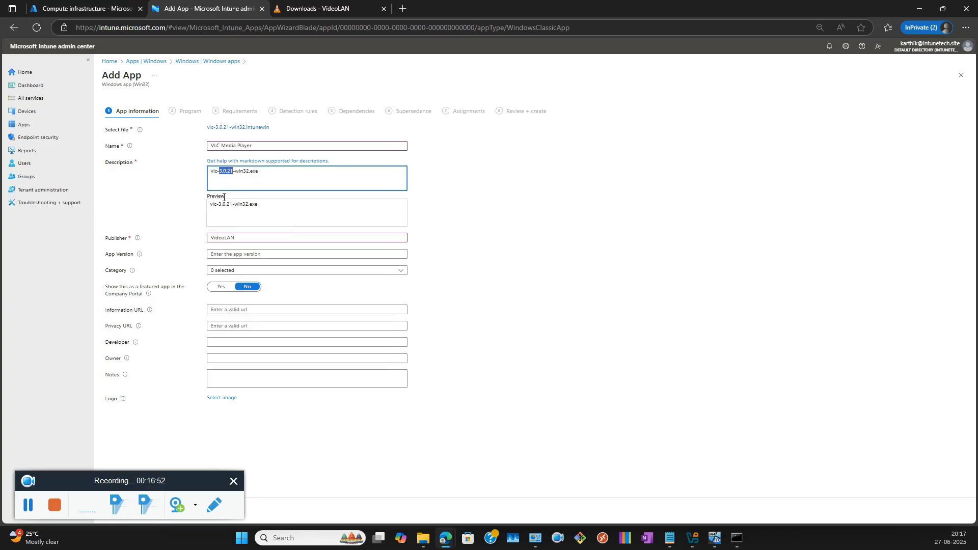
pyautogui.click(229, 256)
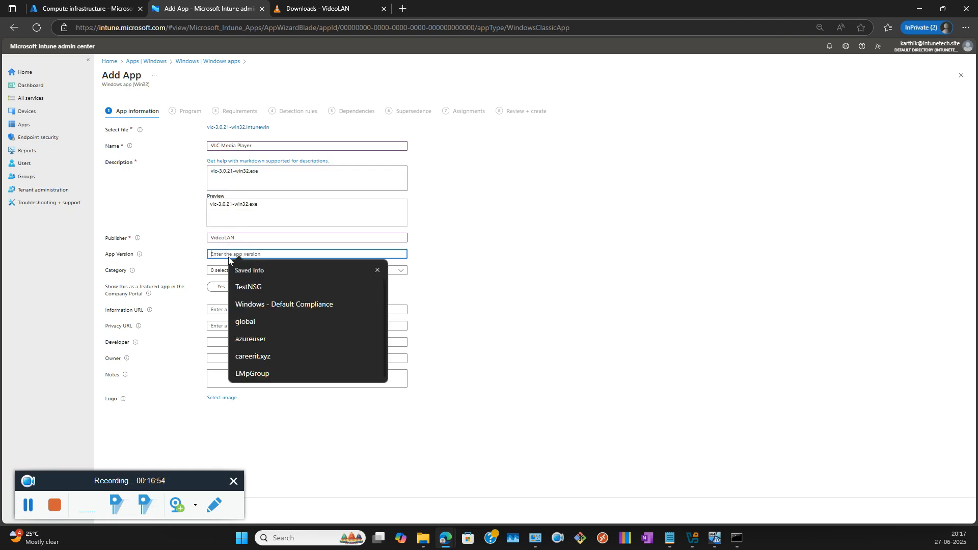
pyautogui.hotkey('ctrl', 'v')
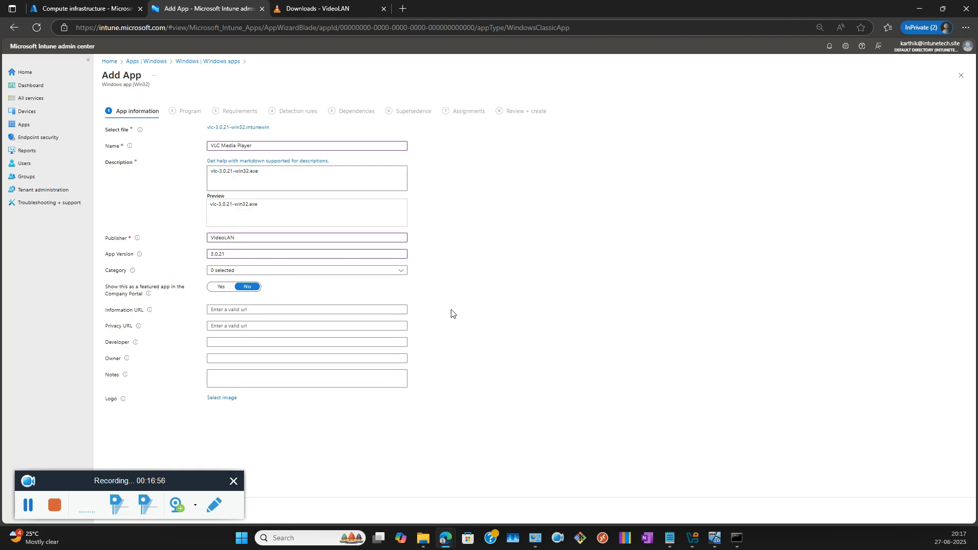
# Look through the category options without choosing one and set the app to show as a featured app in the Company Portal
pyautogui.click(279, 271)
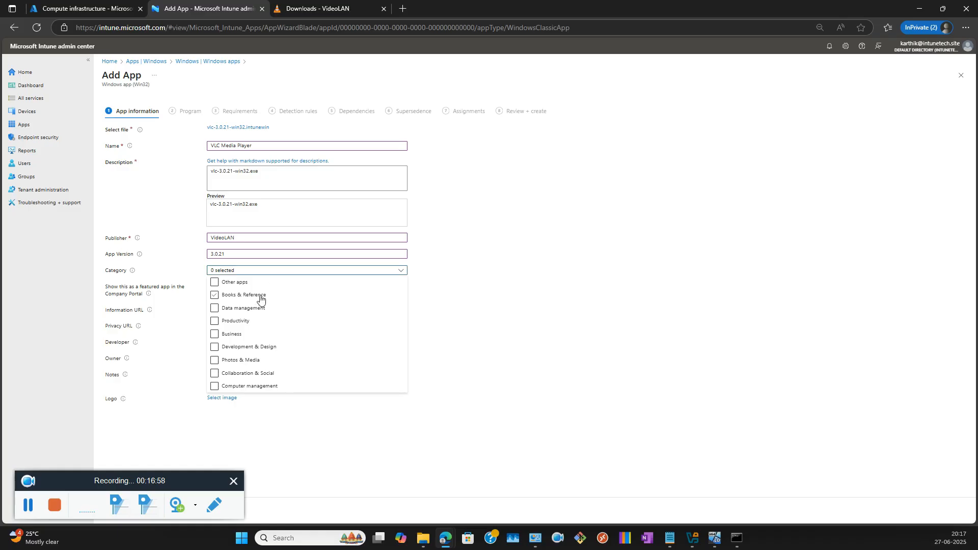
pyautogui.click(739, 538)
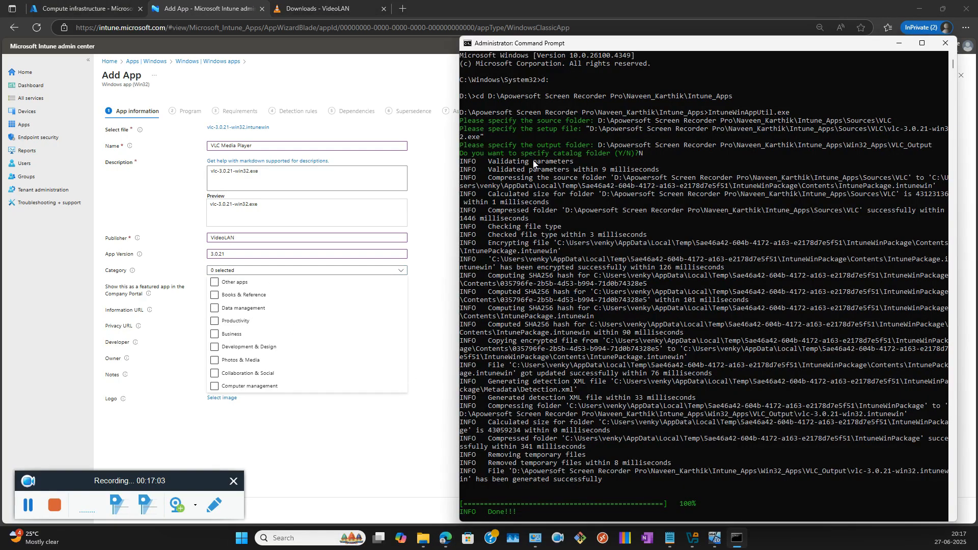
pyautogui.click(442, 176)
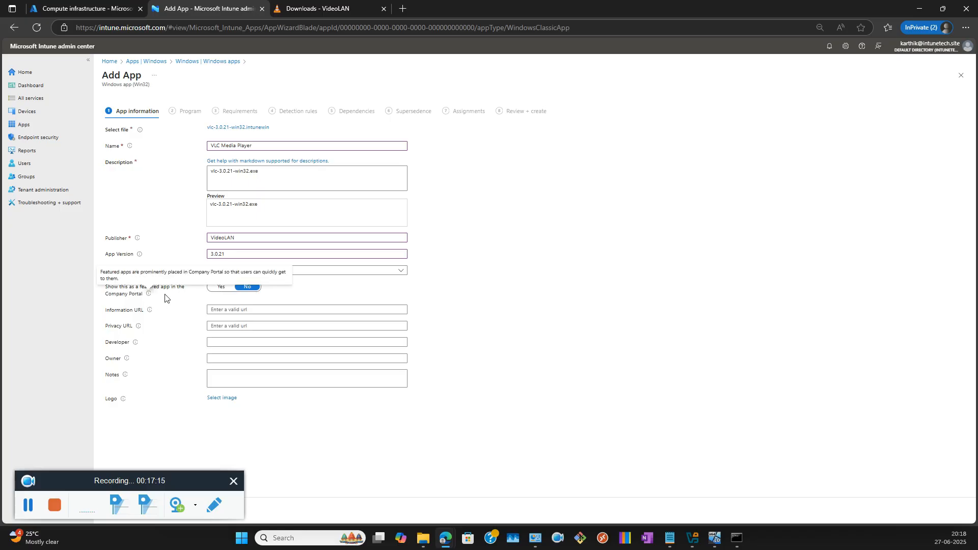
pyautogui.click(227, 289)
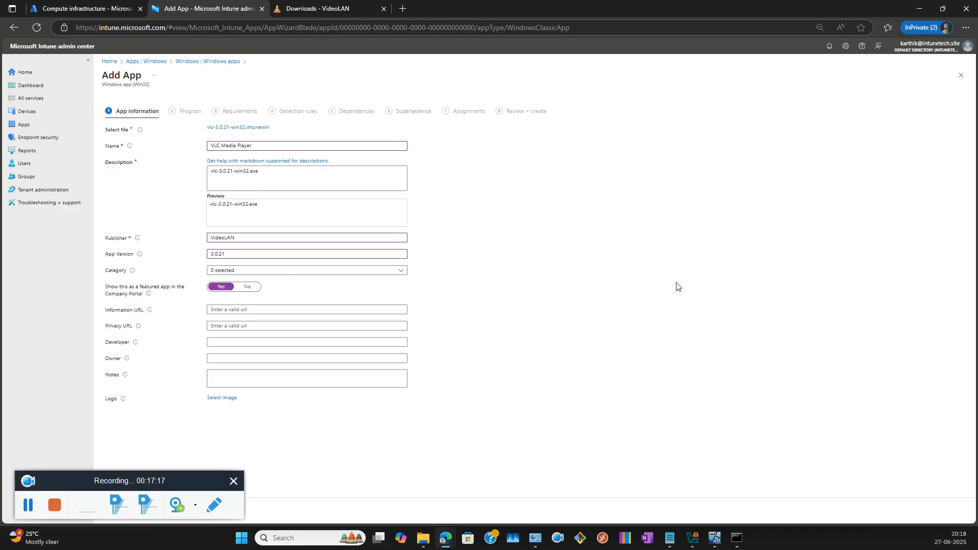
pyautogui.click(224, 400)
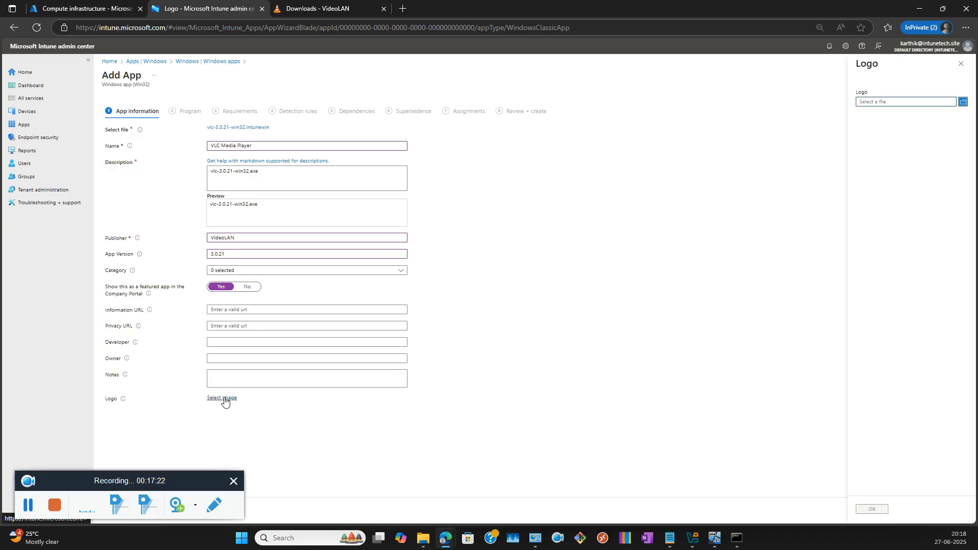
pyautogui.click(919, 106)
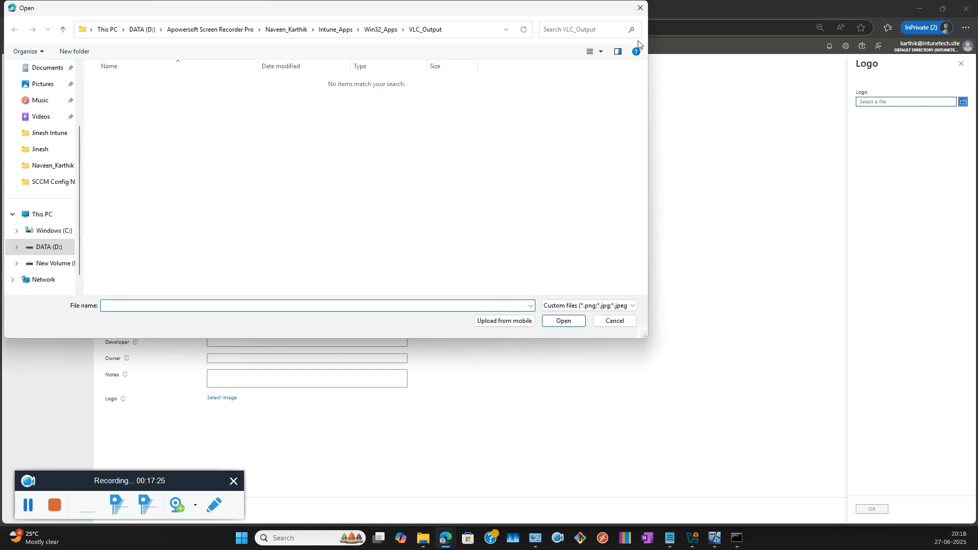
pyautogui.click(640, 9)
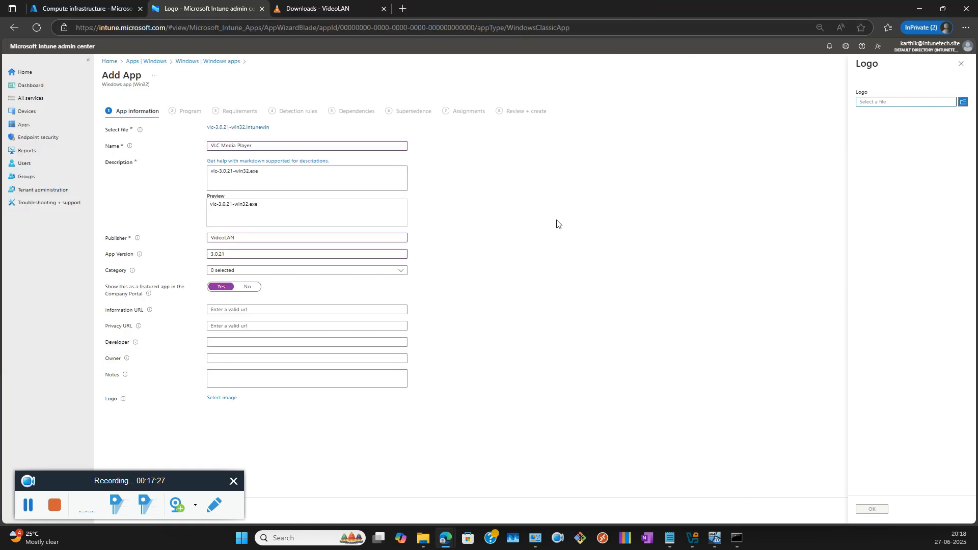
pyautogui.moveTo(197, 482); pyautogui.dragTo(737, 465)
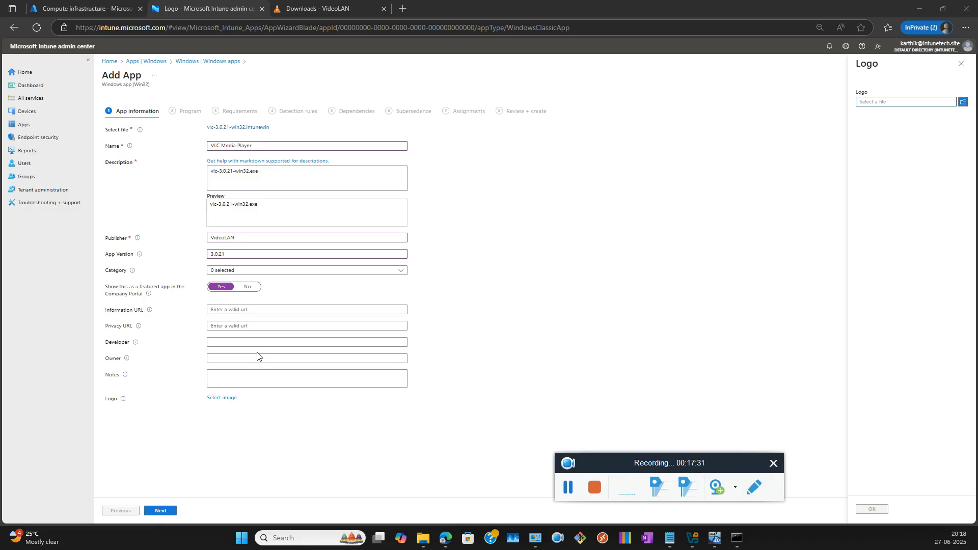
pyautogui.click(240, 308)
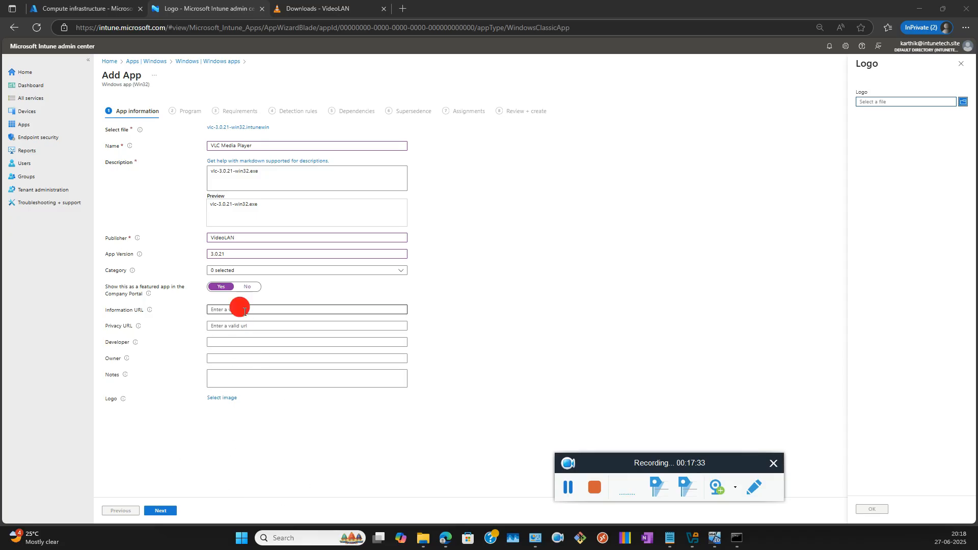
pyautogui.click(476, 294)
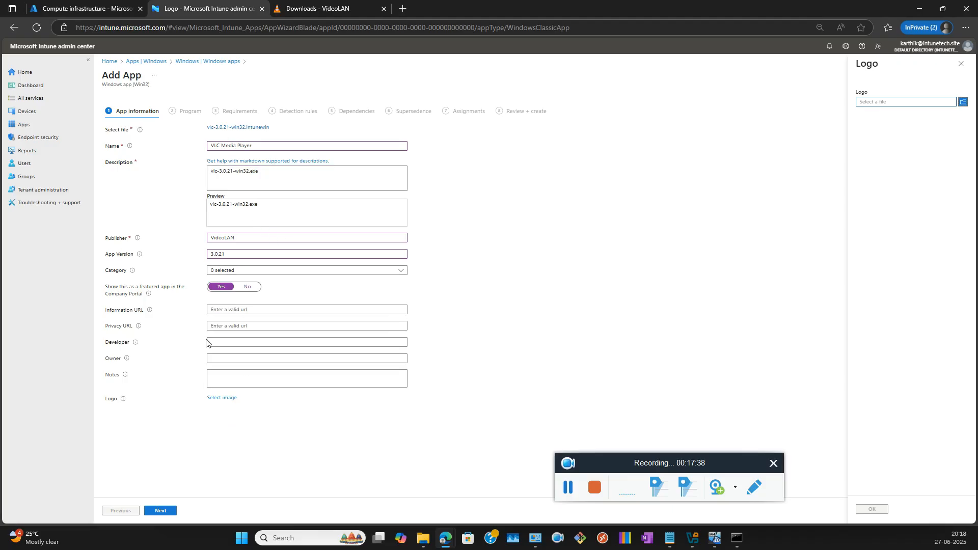
# Accept the app information and continue to the Program settings with the install and uninstall commands
pyautogui.click(169, 511)
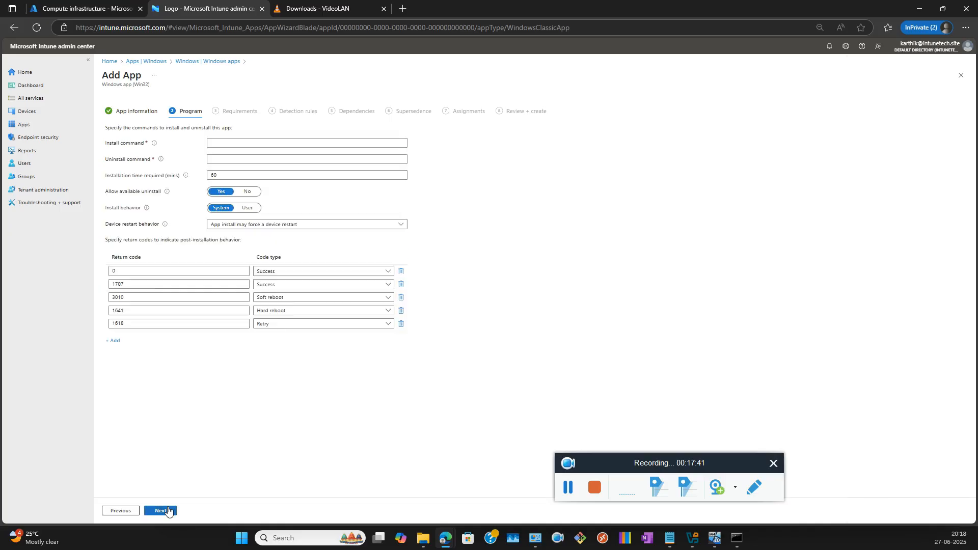
pyautogui.click(271, 143)
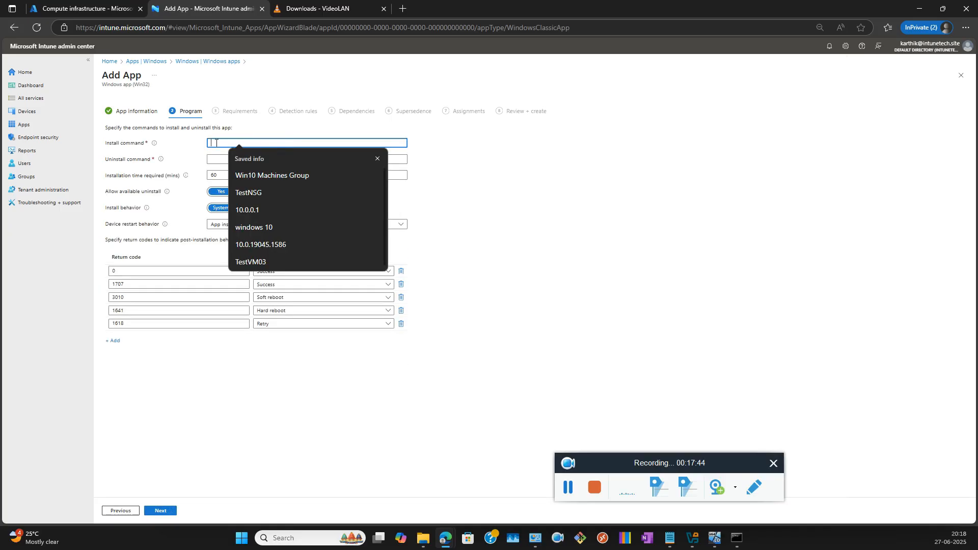
pyautogui.hotkey('alt', 'Tab')
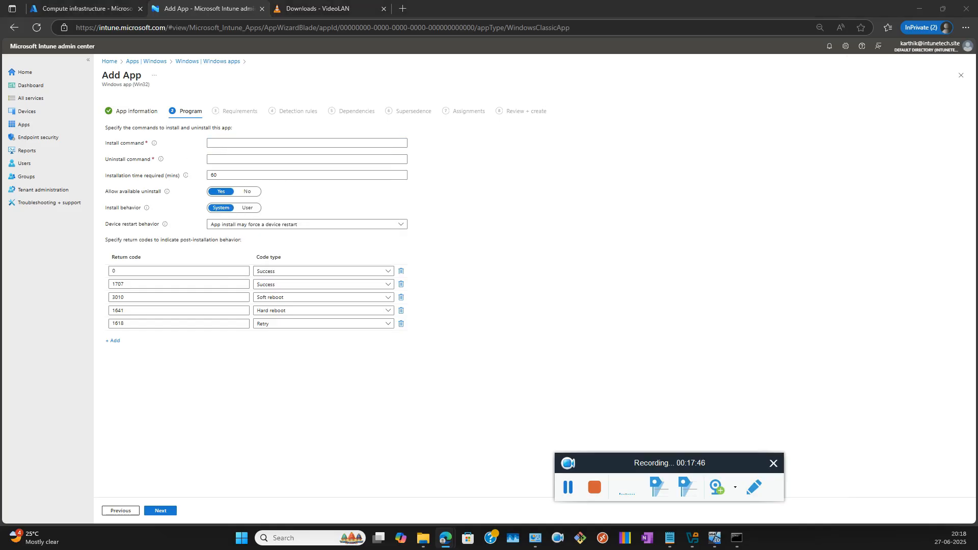
pyautogui.click(283, 145)
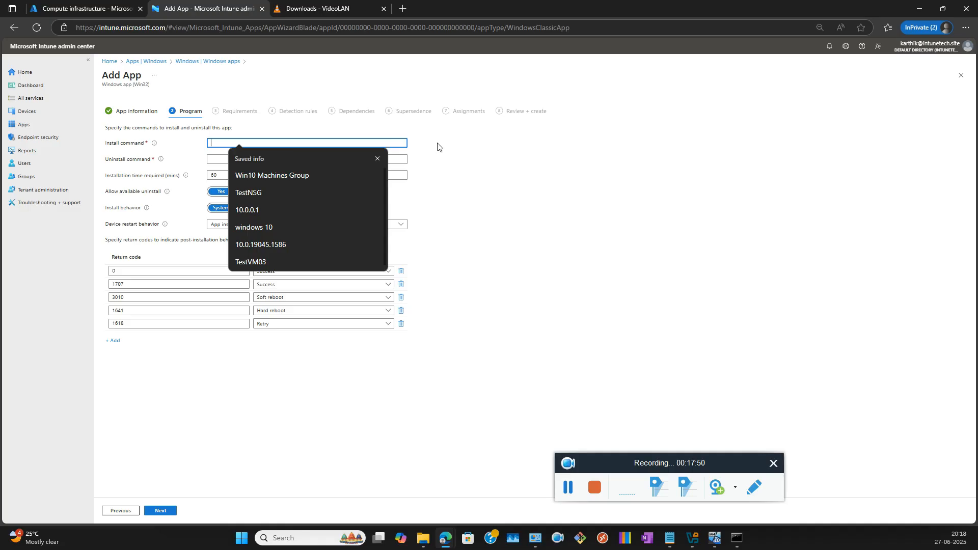
pyautogui.click(451, 143)
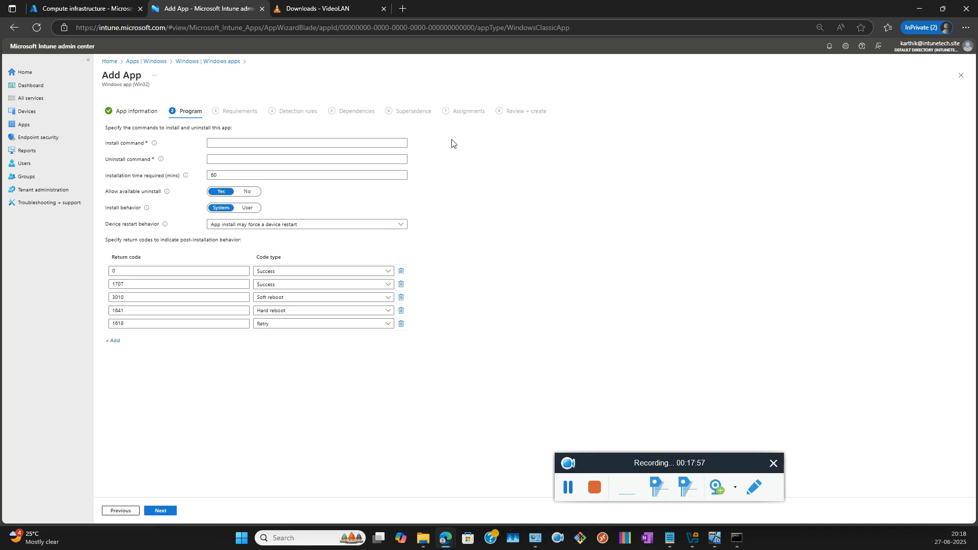
# Open the Google search page in a new browser tab
pyautogui.click(404, 9)
pyautogui.write('g')
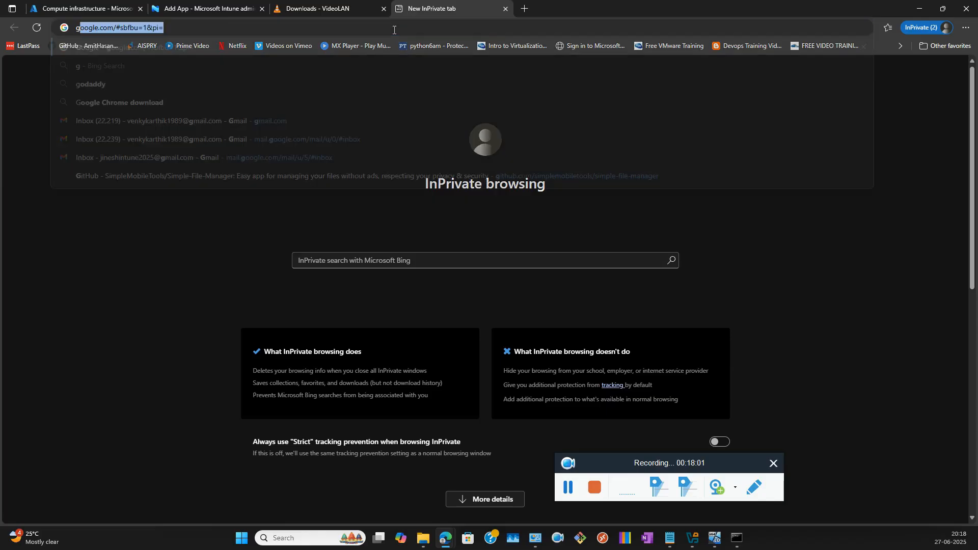
pyautogui.write('oo')
pyautogui.press('Return')
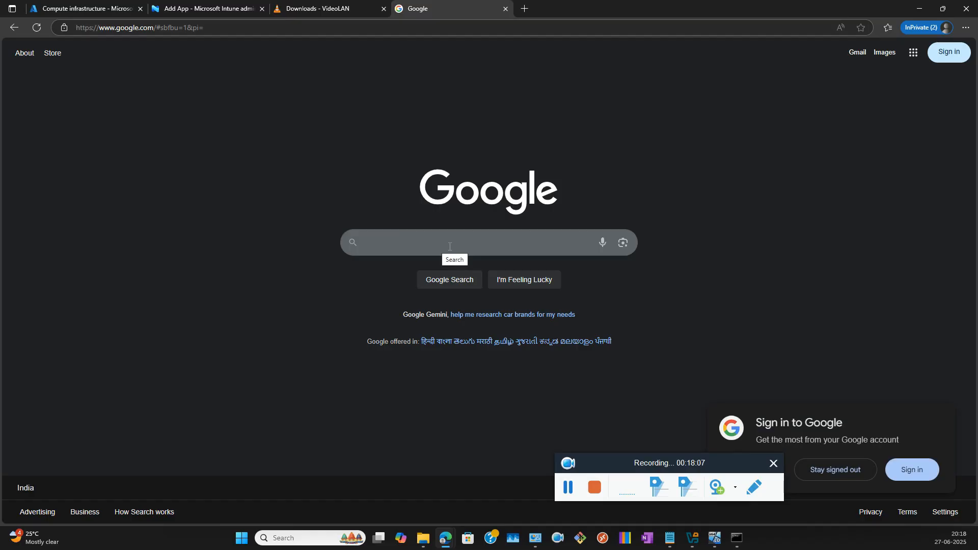
# Switch to the notes text file in Notepad and add blank lines after the Configuration Profiles entry at its end
pyautogui.moveTo(669, 542)
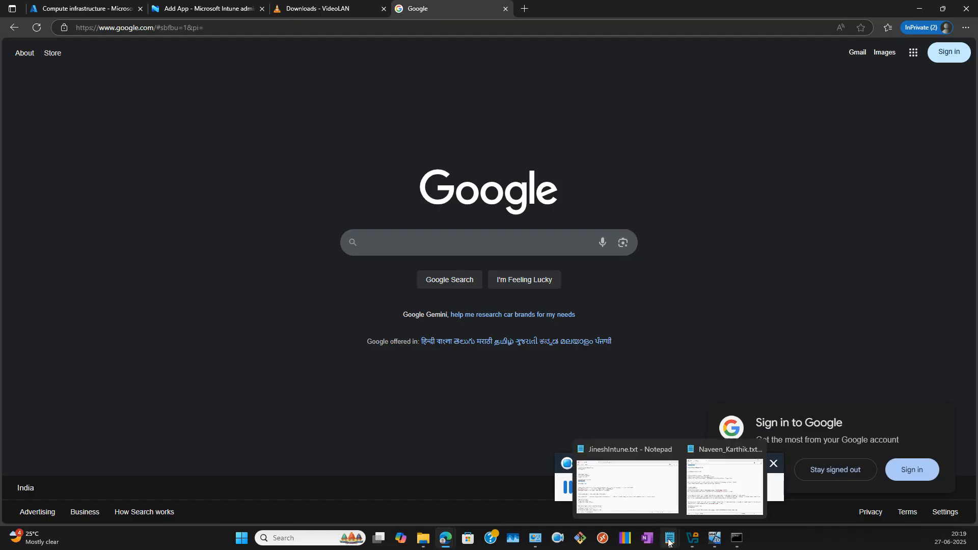
pyautogui.click(724, 486)
pyautogui.scroll(-10, 375, 298)
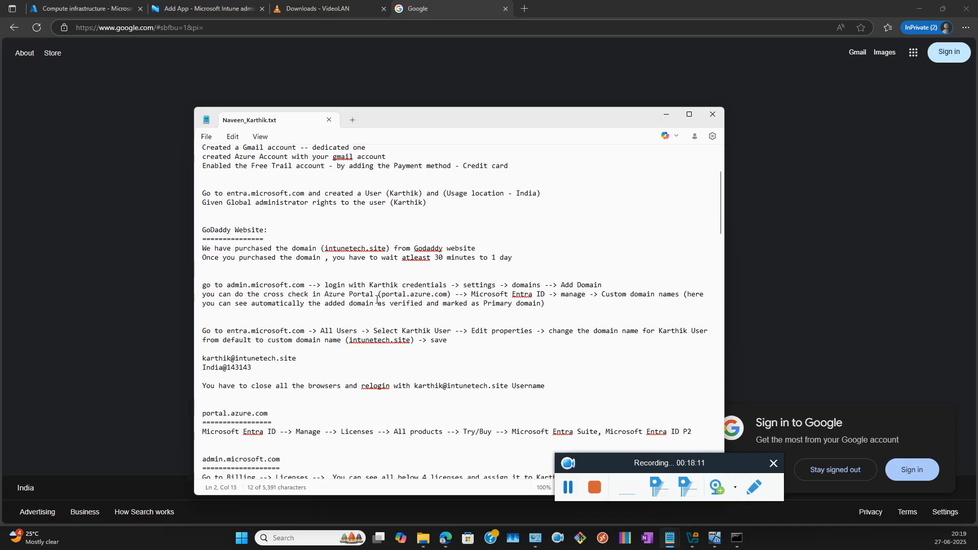
pyautogui.scroll(-15, 375, 299)
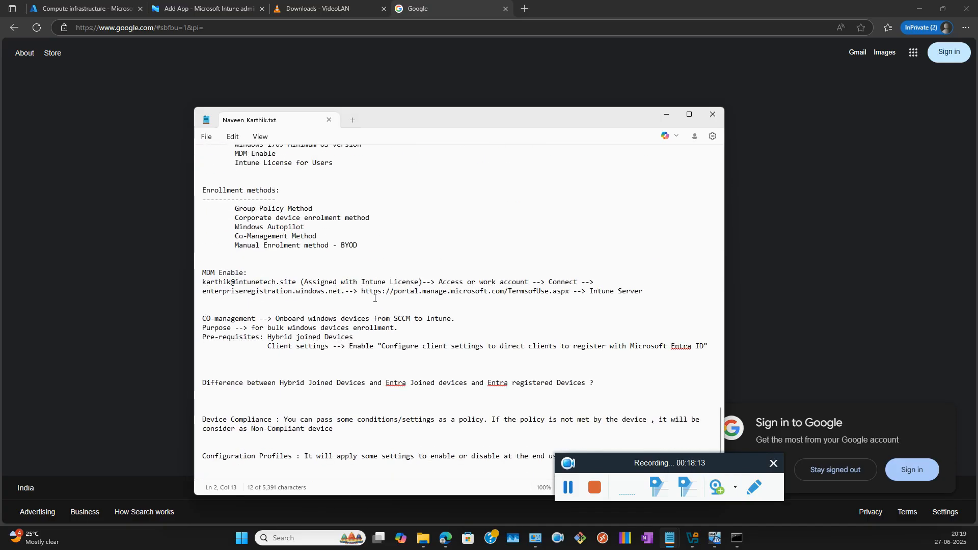
pyautogui.click(313, 472)
pyautogui.press('Return')
pyautogui.press('Return')
pyautogui.press('Return')
pyautogui.press('Return')
pyautogui.press('Return')
pyautogui.press('Return')
pyautogui.click(234, 434)
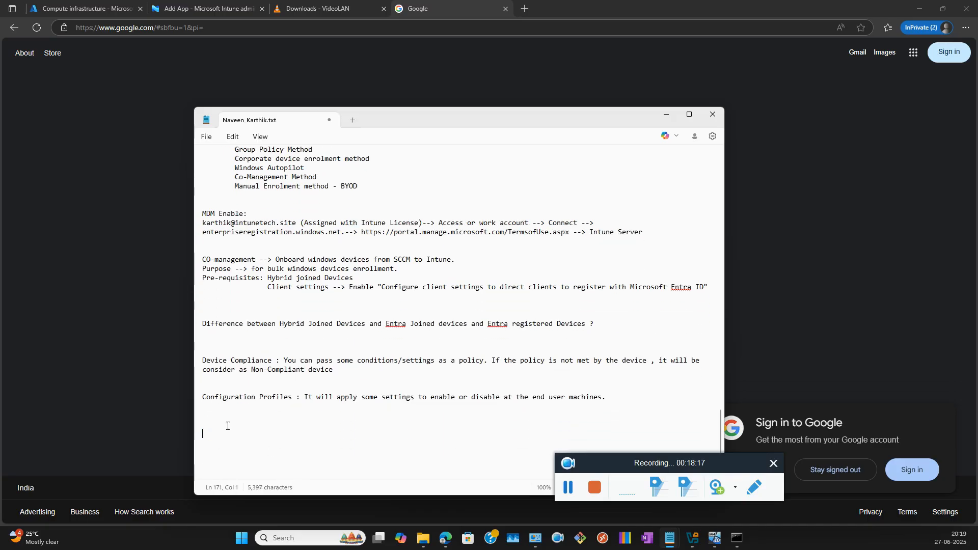
# Add the heading "Two Types of applications:" at the end of the notes, underlined with a row of equals signs
pyautogui.write('Two Types of applicatio')
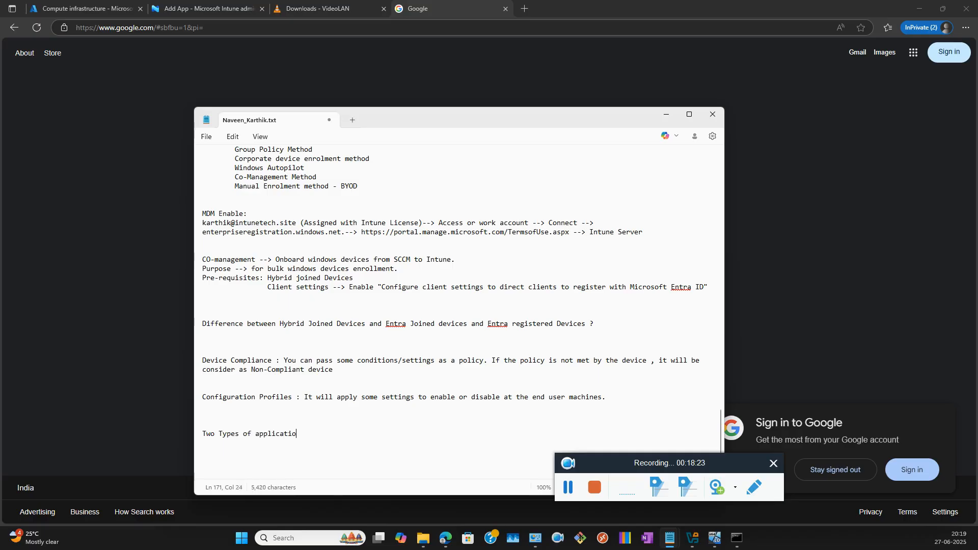
pyautogui.write('ns:')
pyautogui.press('Return')
pyautogui.write('==========================')
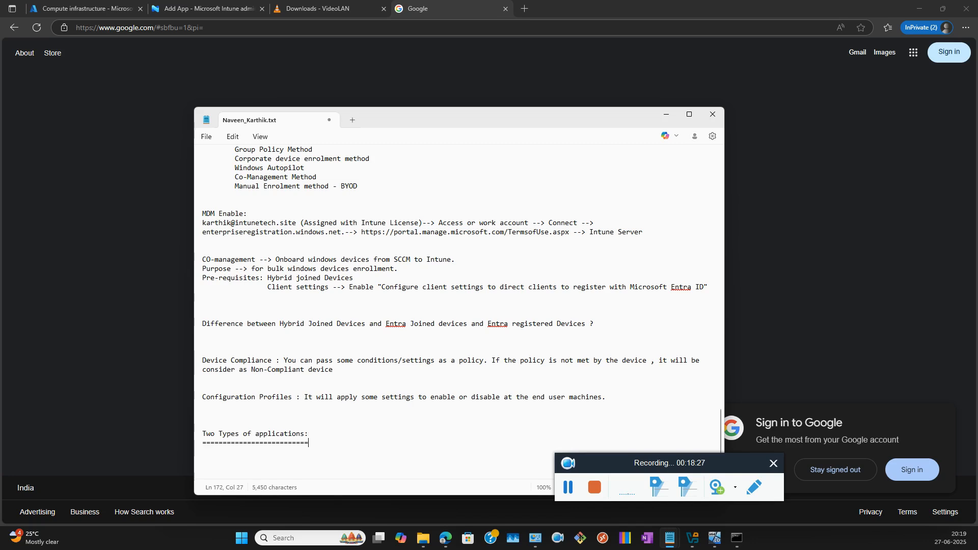
pyautogui.press('Return')
# List ".exe --->" and ".msi --->" on separate lines below the heading
pyautogui.scroll(-1, 297, 326)
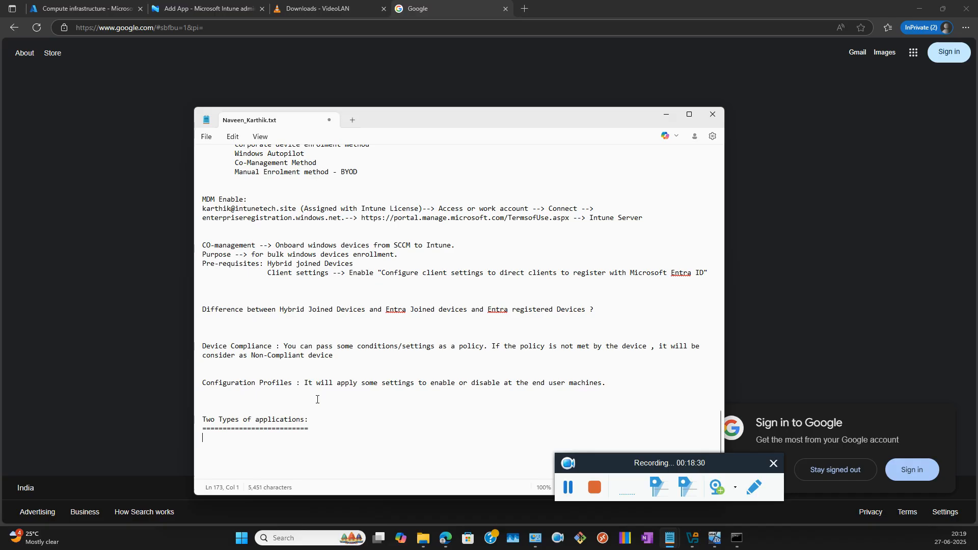
pyautogui.write('.exe  --->')
pyautogui.press('Return')
pyautogui.write('.msi  --->')
pyautogui.press('Up')
# Switch to the Intune_Apps folder in File Explorer and open the VLC folder inside Sources
pyautogui.moveTo(425, 540)
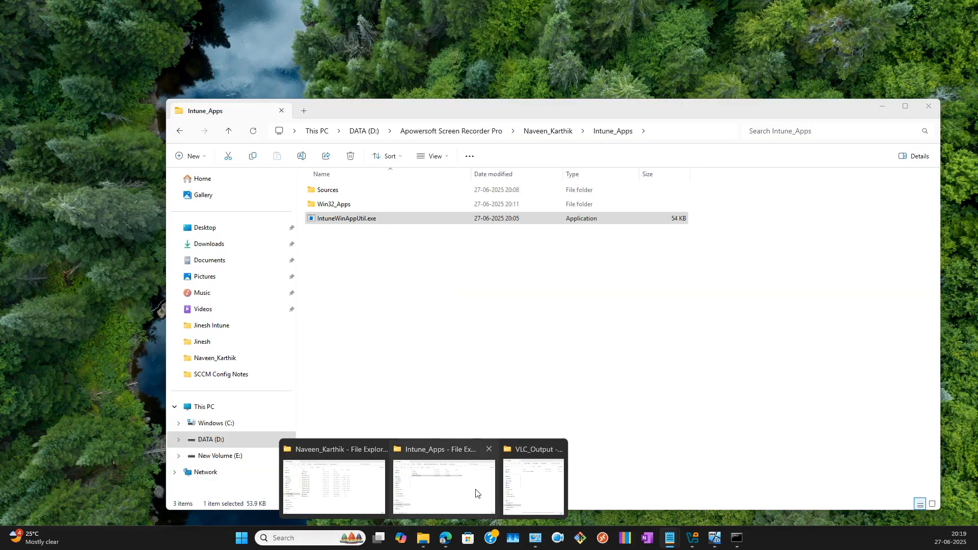
pyautogui.click(476, 492)
pyautogui.doubleClick(335, 193)
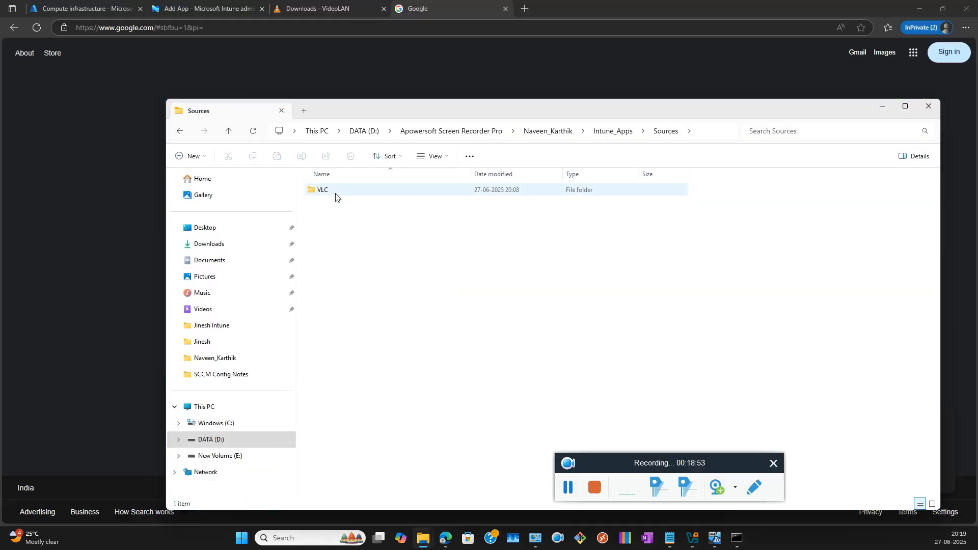
pyautogui.doubleClick(335, 196)
pyautogui.click(337, 196)
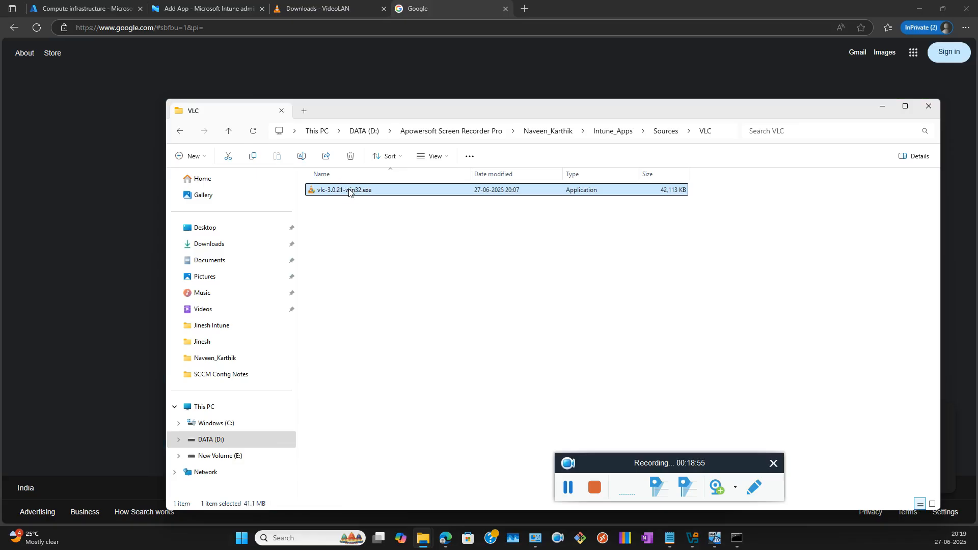
# Launch vlc-3.0.21-win32.exe to look at its setup wizard, quit the setup and return to the browser
pyautogui.doubleClick(349, 192)
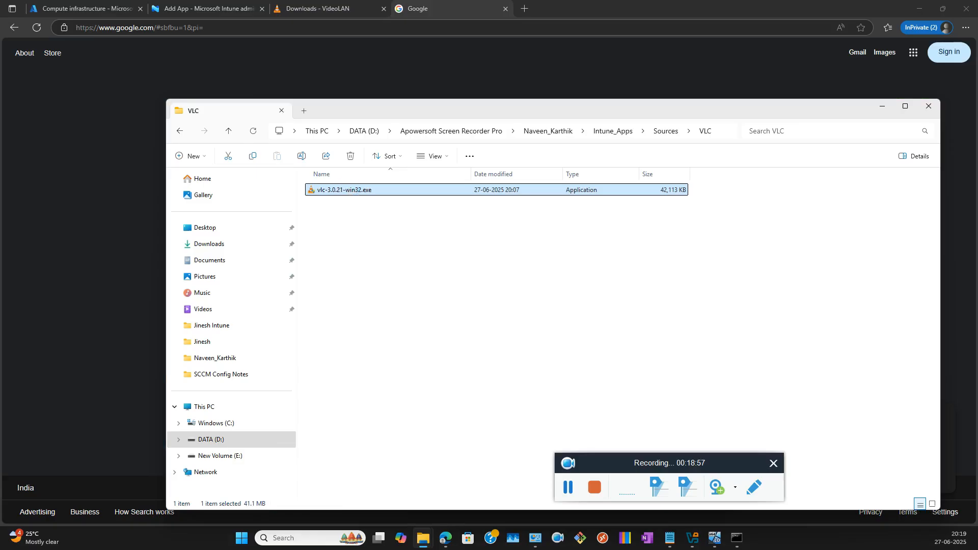
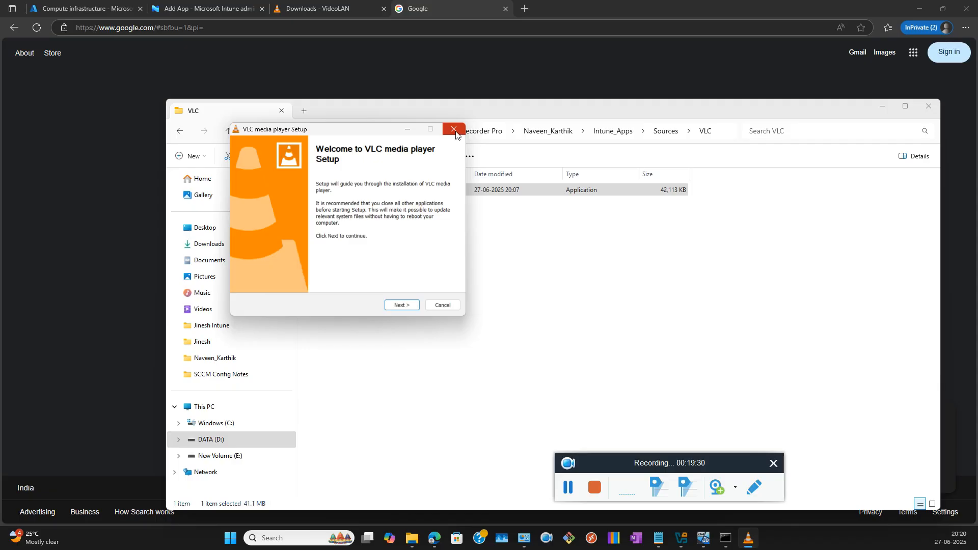
pyautogui.click(454, 131)
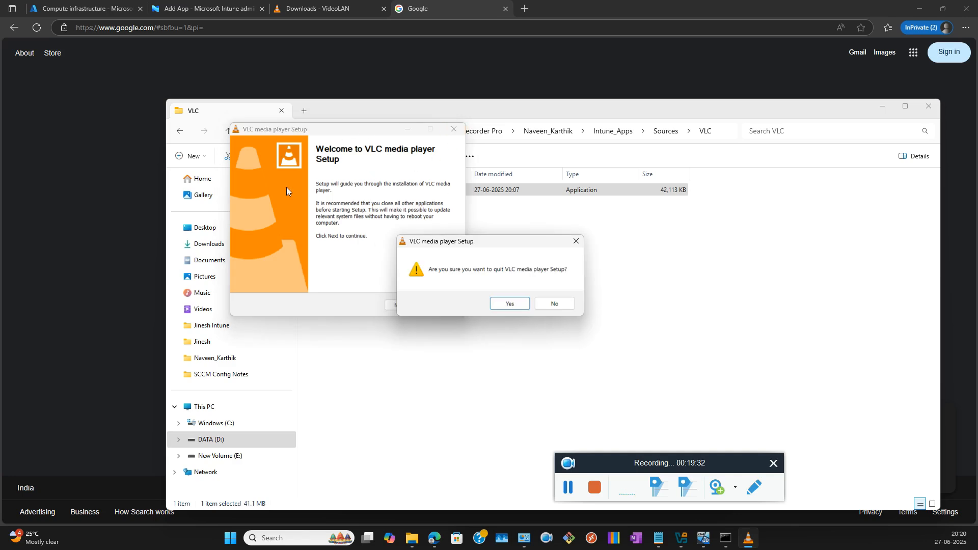
pyautogui.click(518, 306)
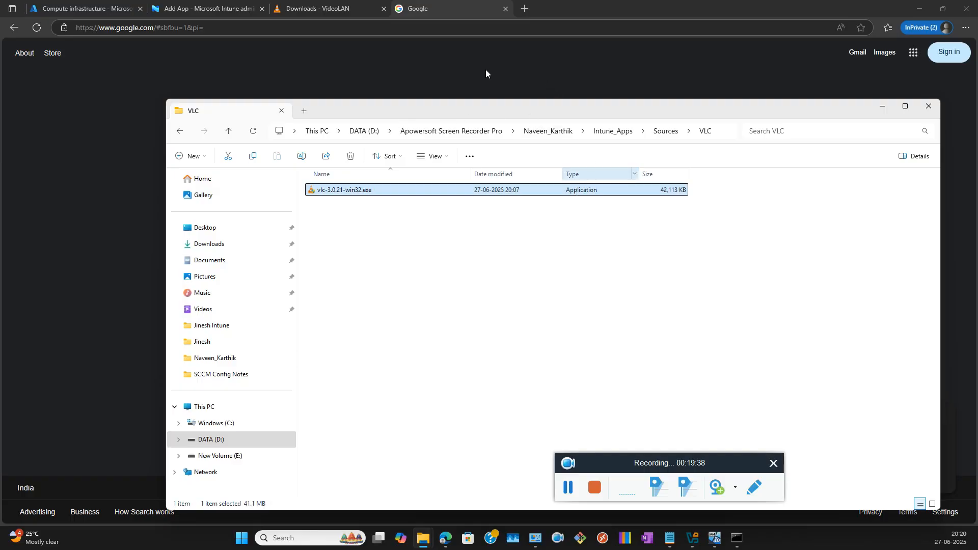
pyautogui.click(464, 69)
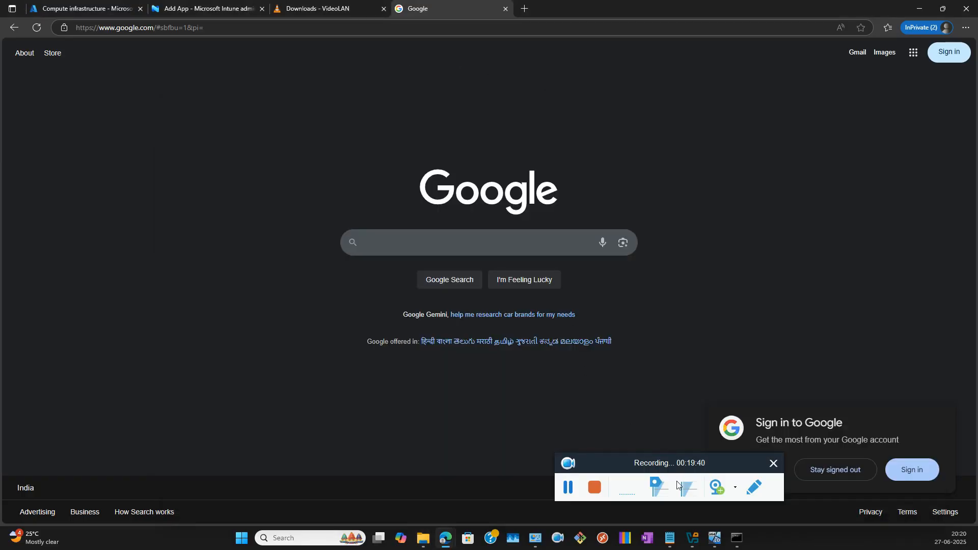
# Return to the notes and add the silent switches "/S /Silent /Q /Quiet etc.," to the .exe line
pyautogui.moveTo(669, 538)
pyautogui.click(700, 460)
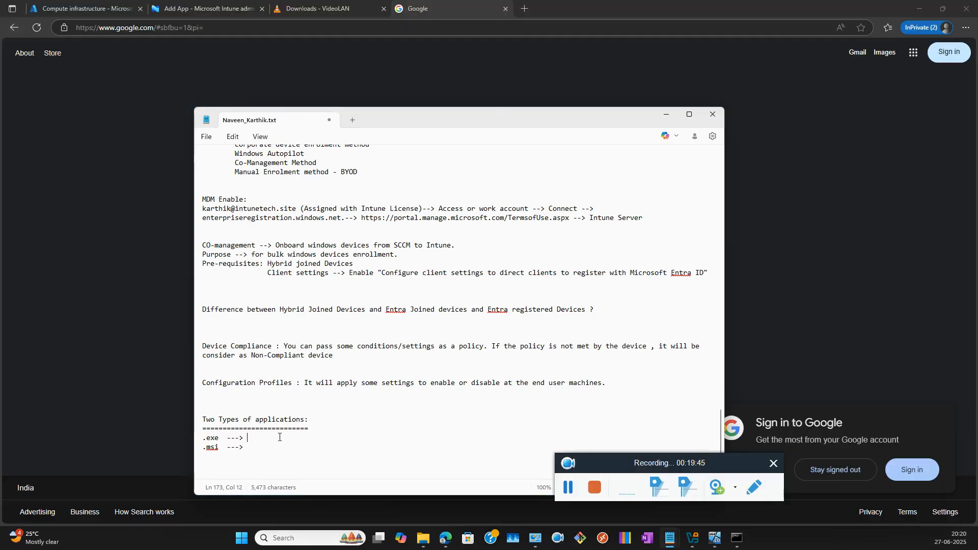
pyautogui.write('?')
pyautogui.write('/S  /Silent  /')
pyautogui.write('Q')
pyautogui.write(' /')
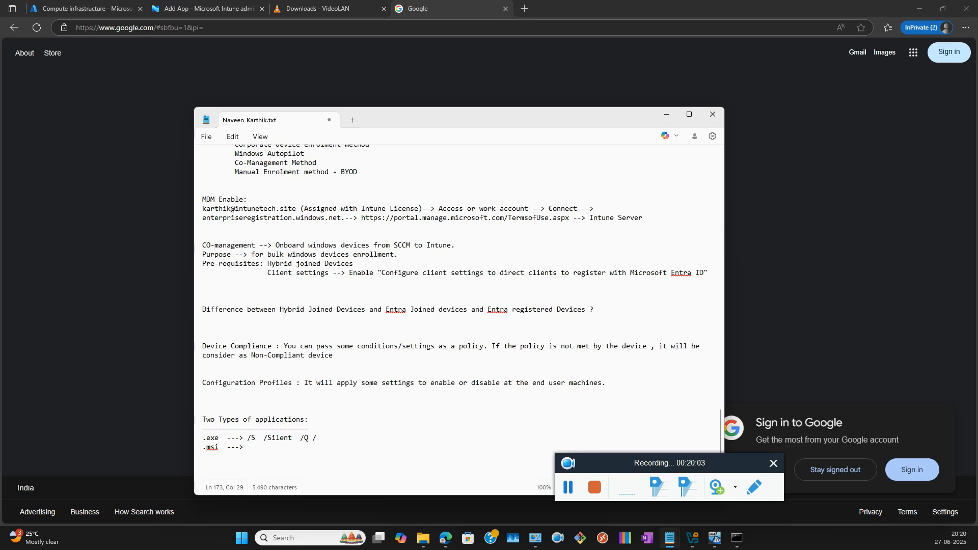
pyautogui.write('Quiet     etc.,')
# Complete the .msi line with the command msiexec.exe "path of the msi file" /qn
pyautogui.click(255, 443)
pyautogui.write('ms')
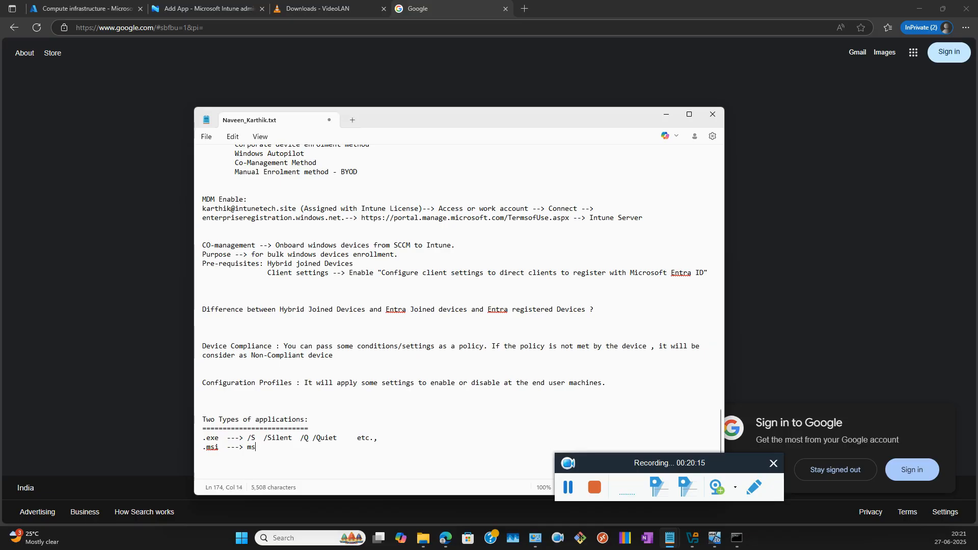
pyautogui.write('iexec.ex')
pyautogui.write('"')
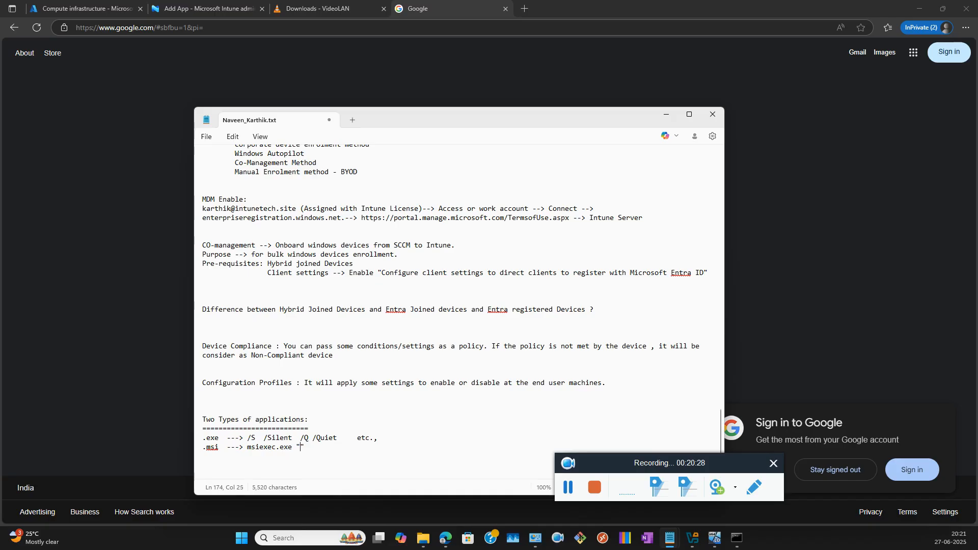
pyautogui.write('path of the mis')
pyautogui.press('BackSpace')
pyautogui.press('BackSpace')
pyautogui.write('si ')
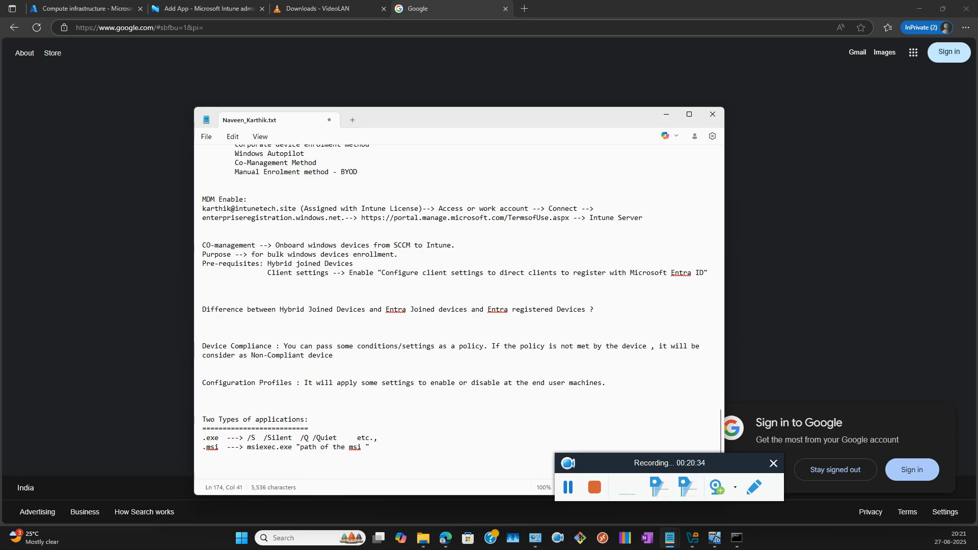
pyautogui.write('file')
pyautogui.press('Down')
pyautogui.press('BackSpace')
pyautogui.write('/qn')
# Highlight the msiexec command and the .exe switches /Silent and /Q in the notes to review them
pyautogui.moveTo(404, 447); pyautogui.dragTo(239, 448)
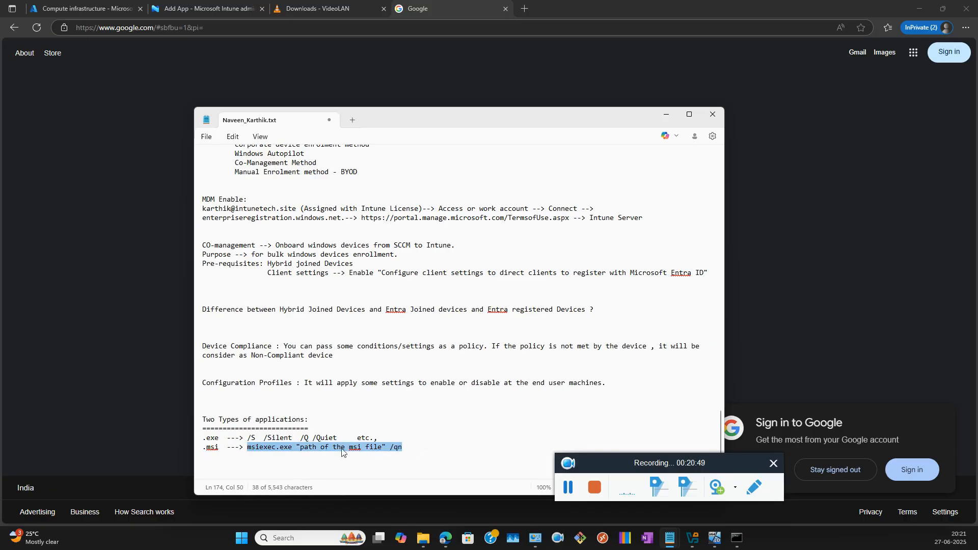
pyautogui.moveTo(407, 445); pyautogui.dragTo(246, 448)
pyautogui.click(401, 450)
pyautogui.moveTo(402, 448); pyautogui.dragTo(248, 448)
pyautogui.doubleClick(274, 437)
pyautogui.doubleClick(302, 436)
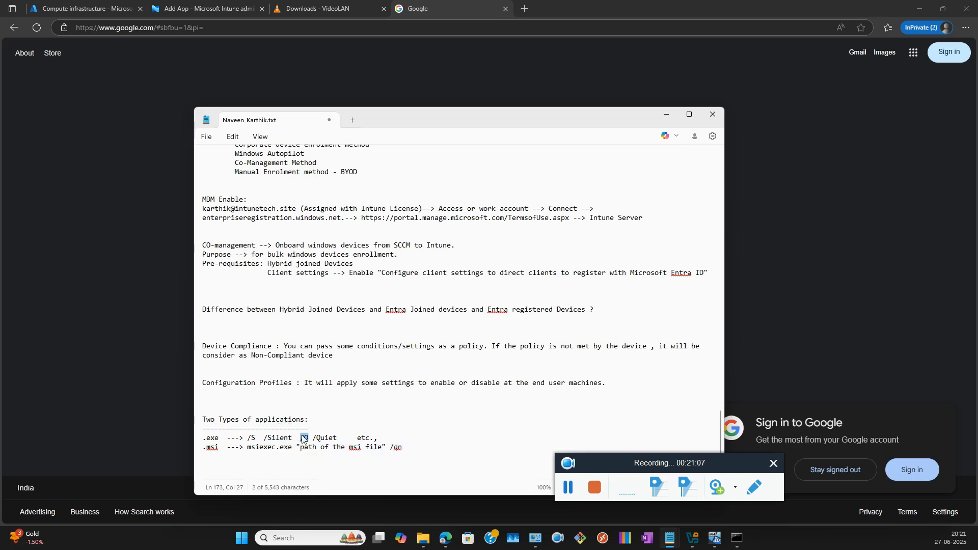
# Return to the browser and search Google for "vlc media player silent install command line"
pyautogui.click(65, 227)
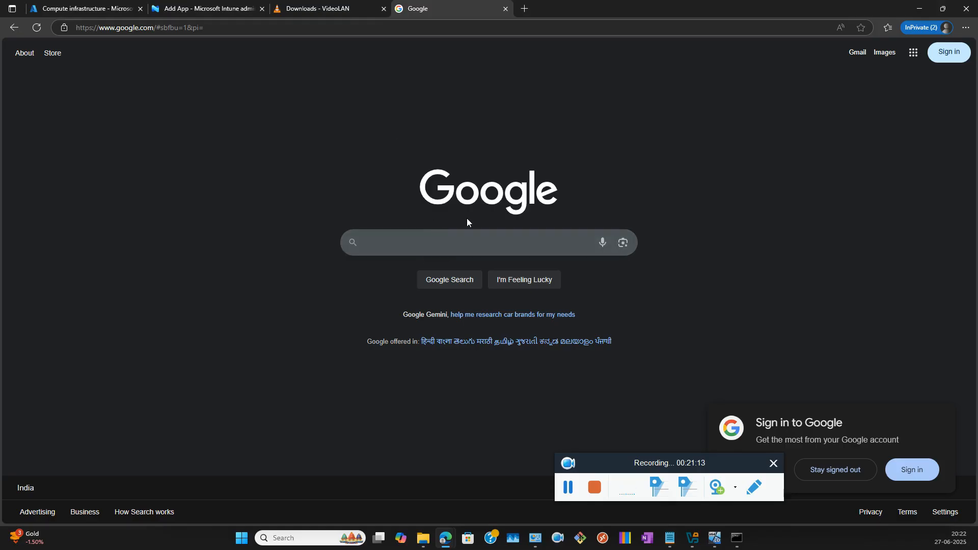
pyautogui.click(441, 233)
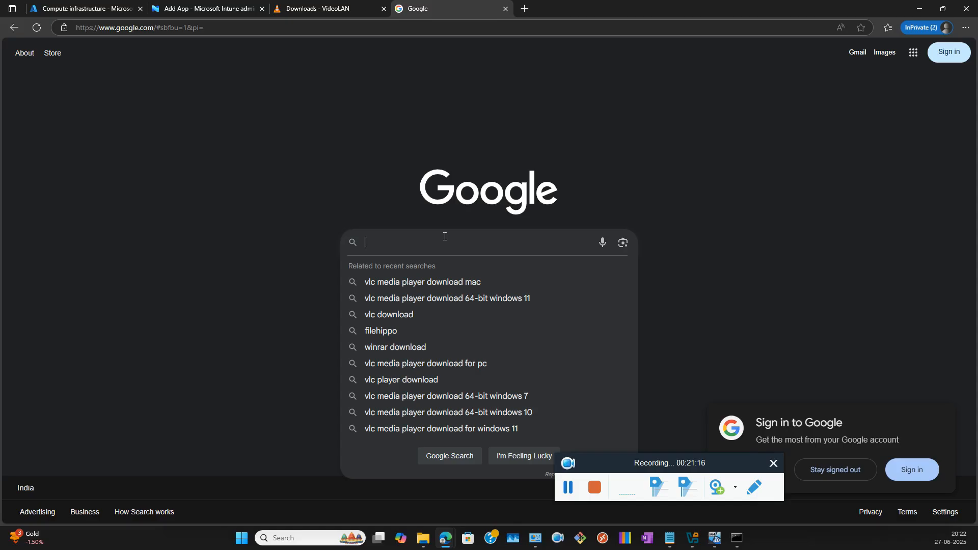
pyautogui.write('vlc')
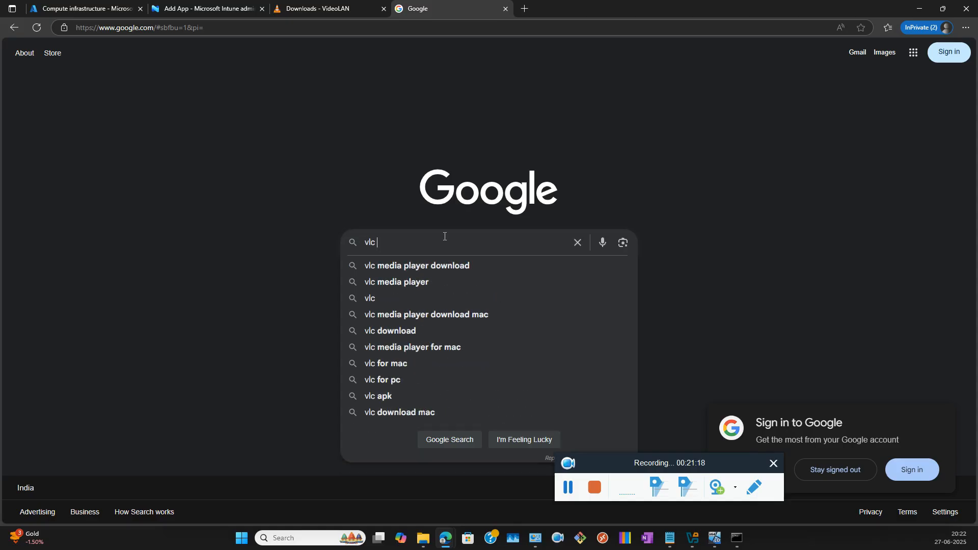
pyautogui.press('Down')
pyautogui.press('Down')
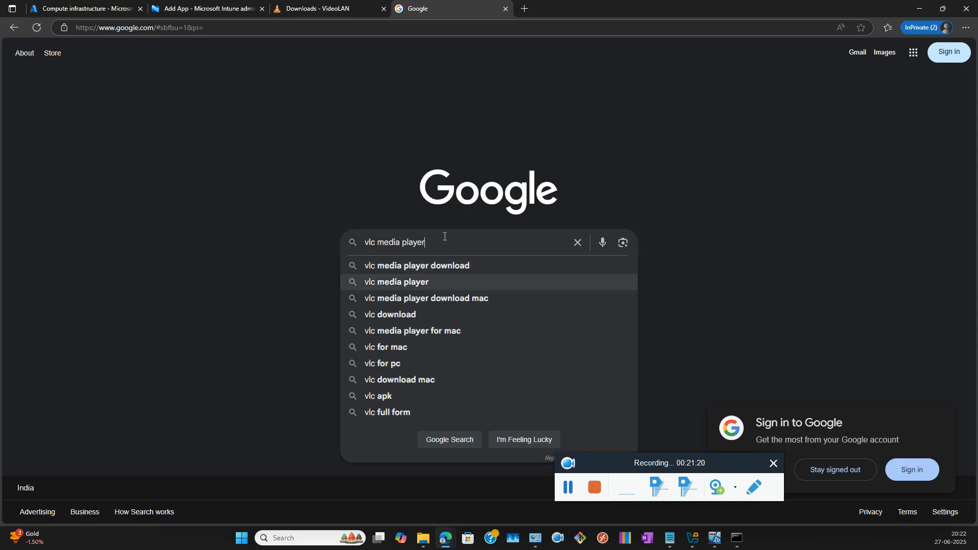
pyautogui.write('s')
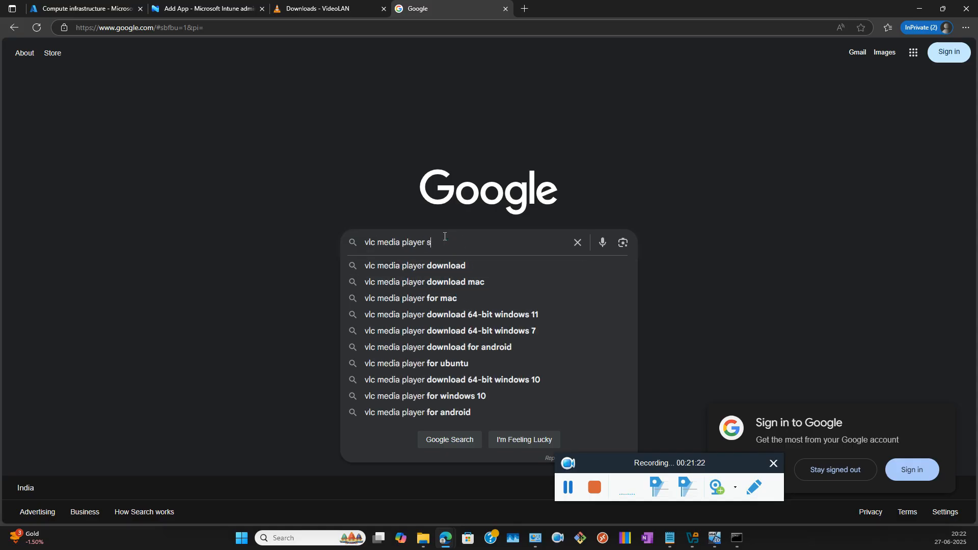
pyautogui.write('ile')
pyautogui.press('Down')
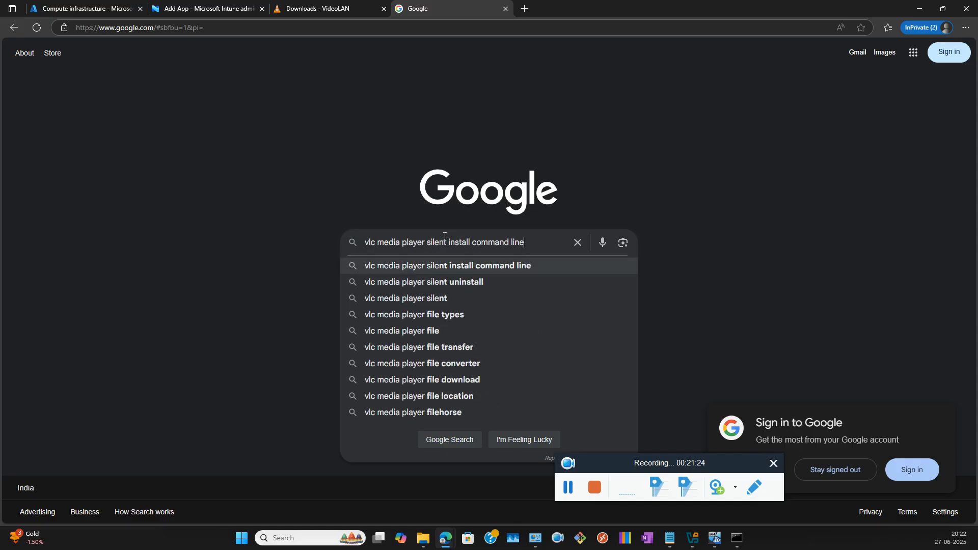
pyautogui.press('Return')
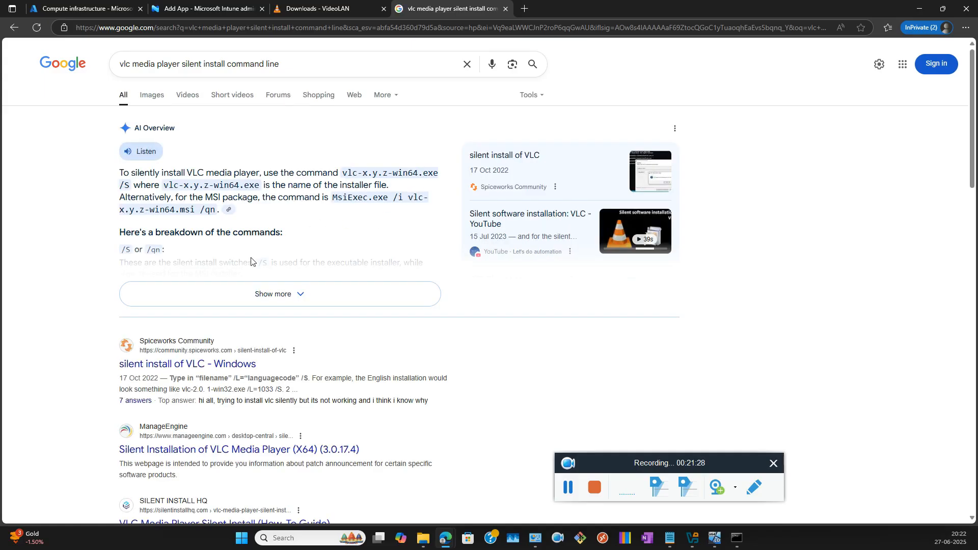
# Expand the AI Overview and examine the silent install command for the MSI package
pyautogui.click(272, 292)
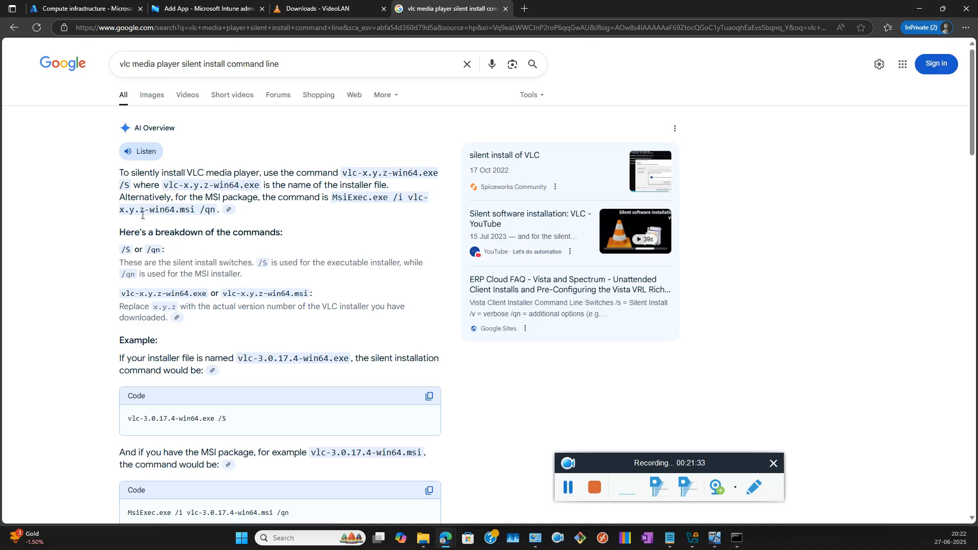
pyautogui.moveTo(334, 197)
pyautogui.mouseDown()
pyautogui.moveTo(421, 196)
pyautogui.moveTo(338, 209)
pyautogui.mouseUp()
pyautogui.click(429, 213)
# Return to the notes and insert the /i switch after msiexec.exe in the .msi command
pyautogui.moveTo(671, 538)
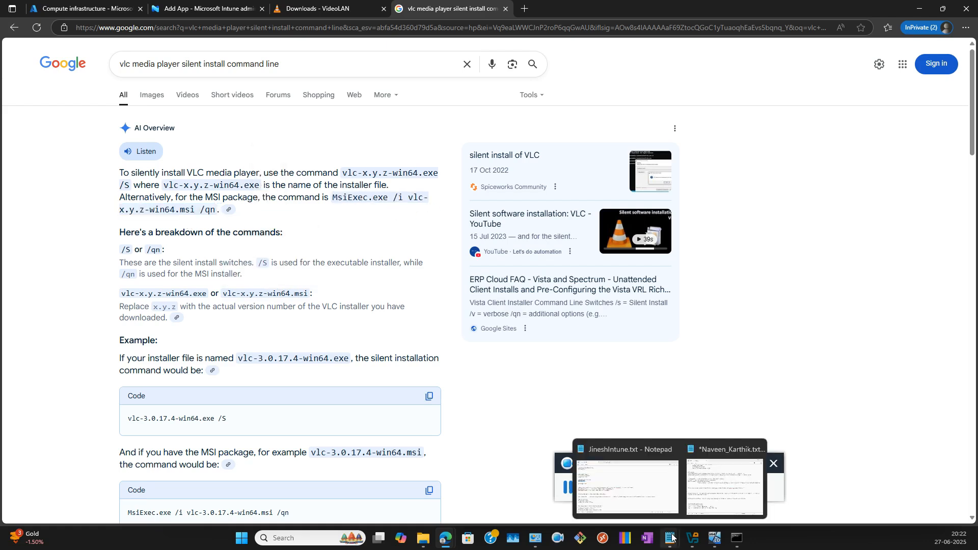
pyautogui.click(707, 497)
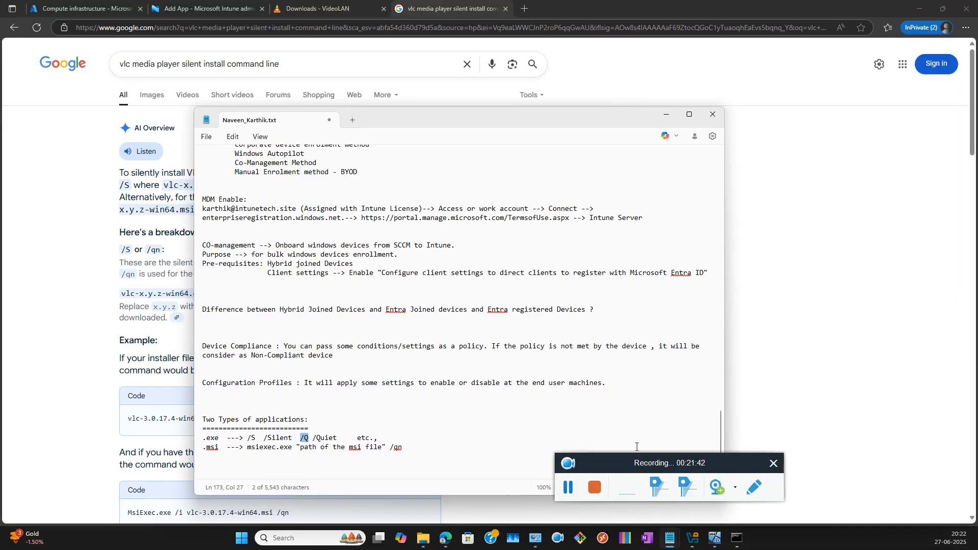
pyautogui.click(298, 448)
pyautogui.write('/i')
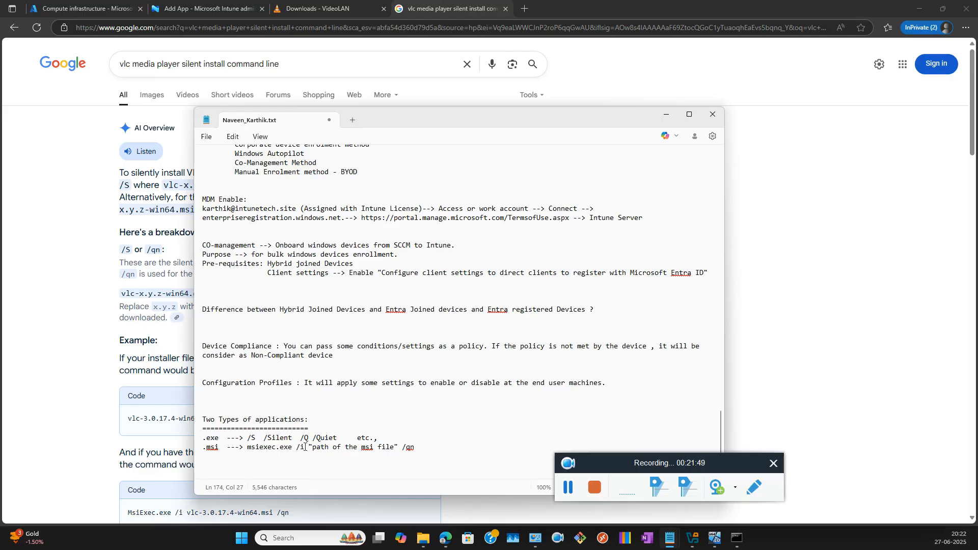
# Return to the Google results and select the /S switch in the command breakdown to examine its explanation
pyautogui.click(85, 267)
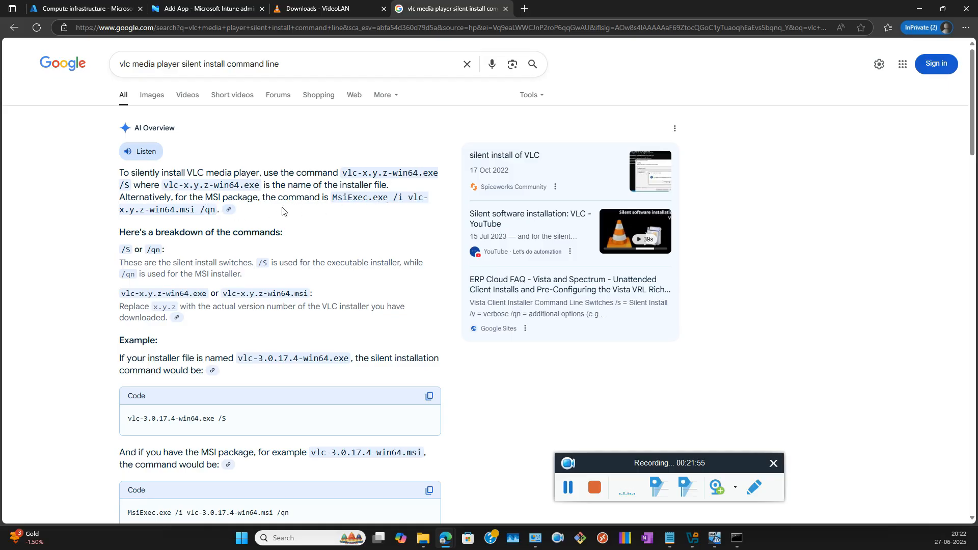
pyautogui.click(130, 251)
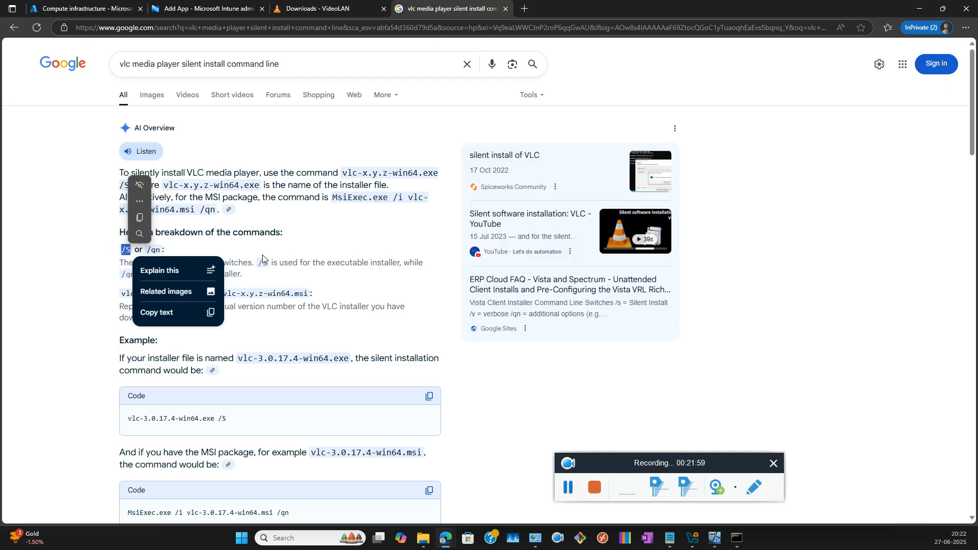
# Examine the AI Overview's example silent install commands for the VLC .exe installer and the MSI package
pyautogui.click(300, 250)
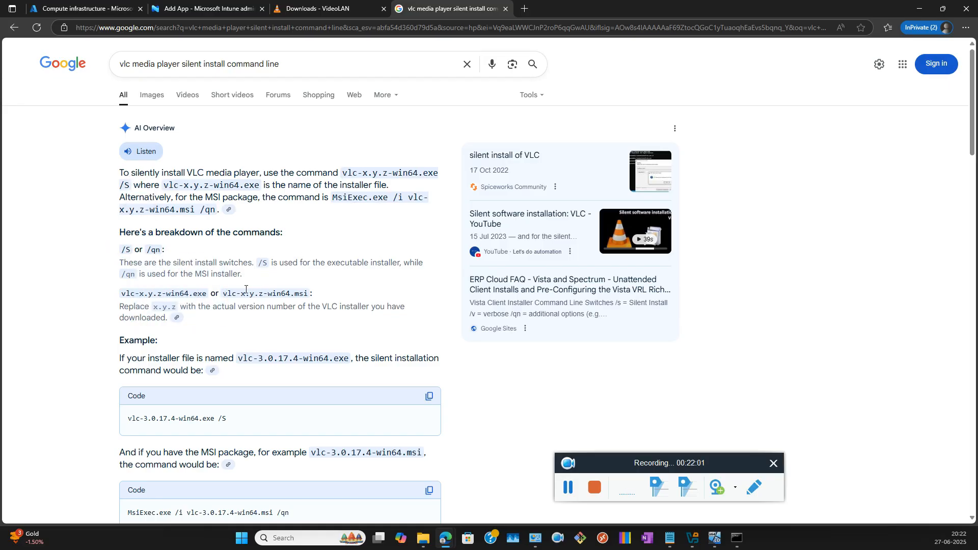
pyautogui.scroll(-2, 246, 289)
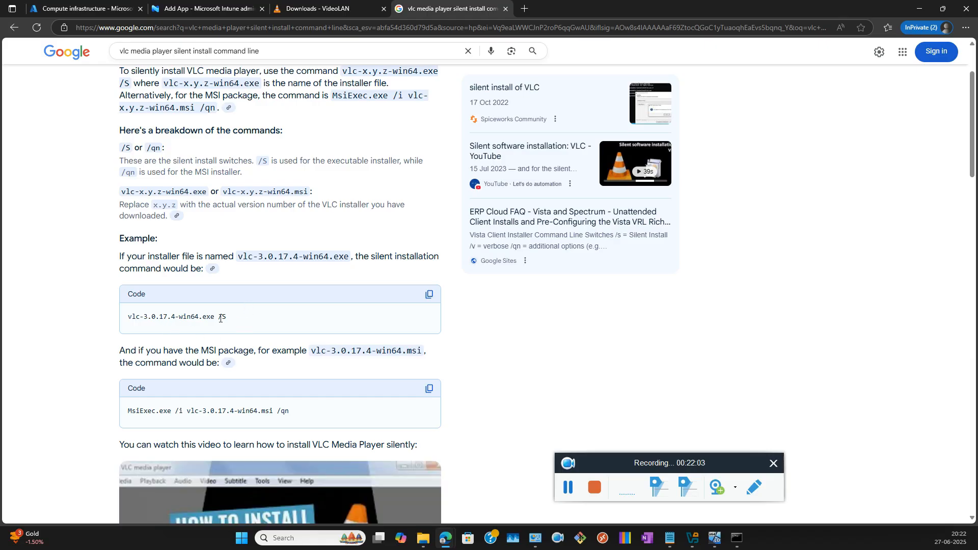
pyautogui.moveTo(228, 317); pyautogui.dragTo(218, 317)
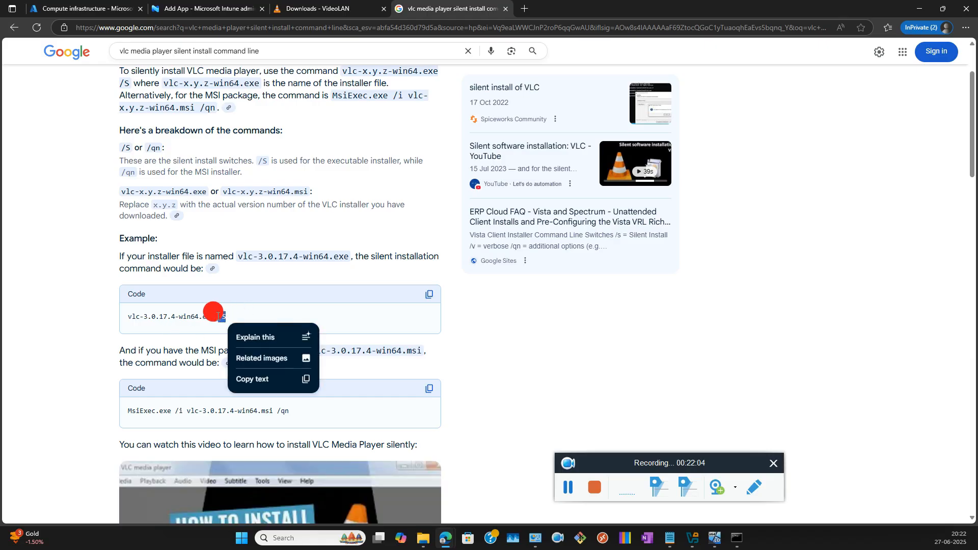
pyautogui.click(191, 409)
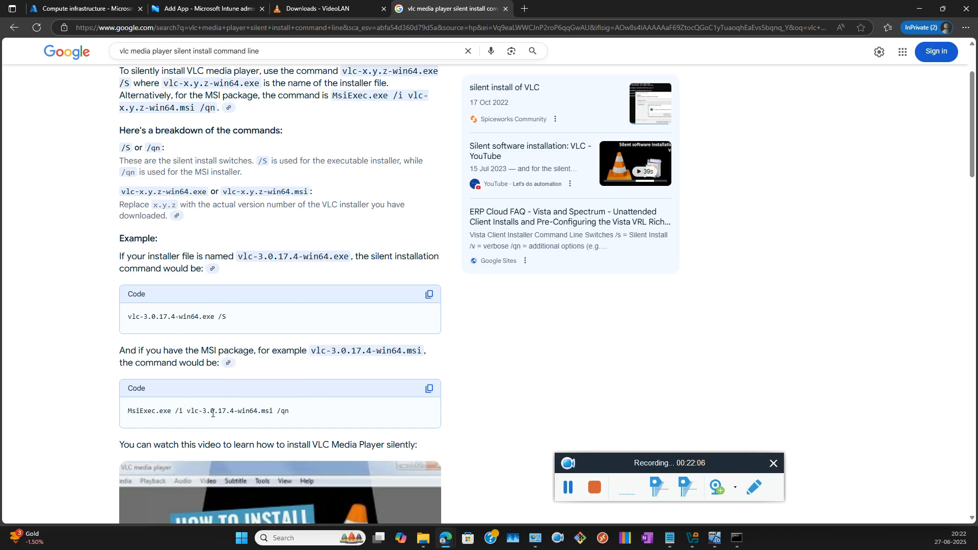
pyautogui.moveTo(291, 412); pyautogui.dragTo(127, 413)
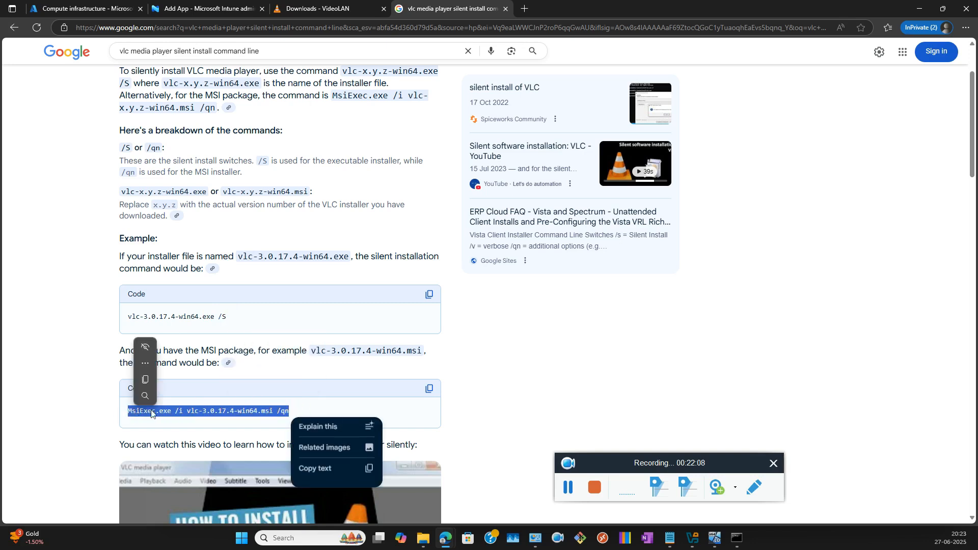
pyautogui.click(107, 325)
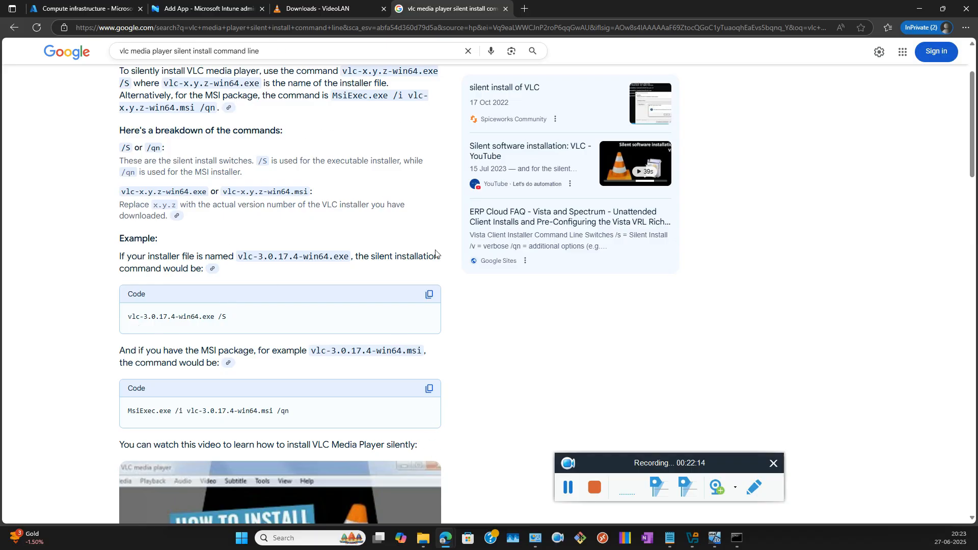
# Return to the Intune Add App page and set the install command to "vlc-3.0.21-win32.exe /S", reusing the file name from the app description
pyautogui.click(230, 8)
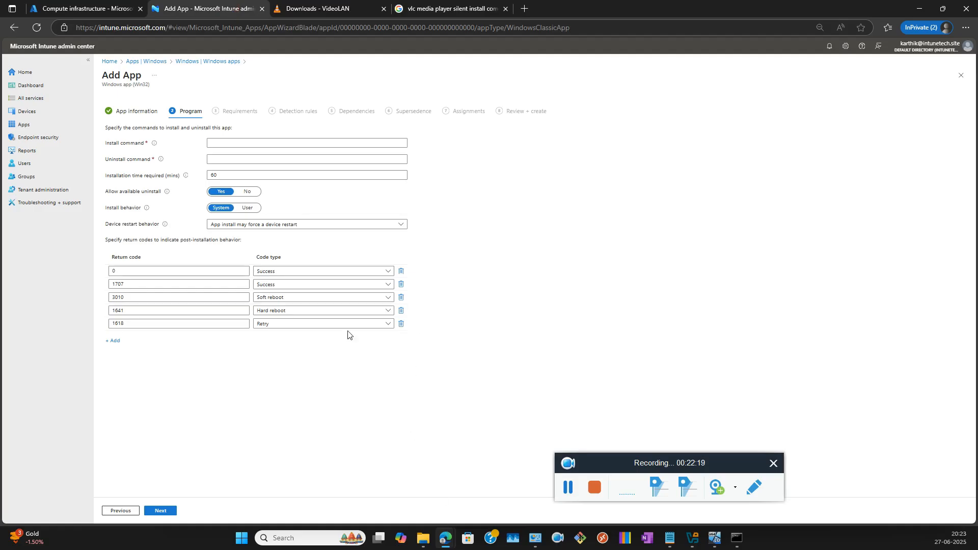
pyautogui.click(136, 109)
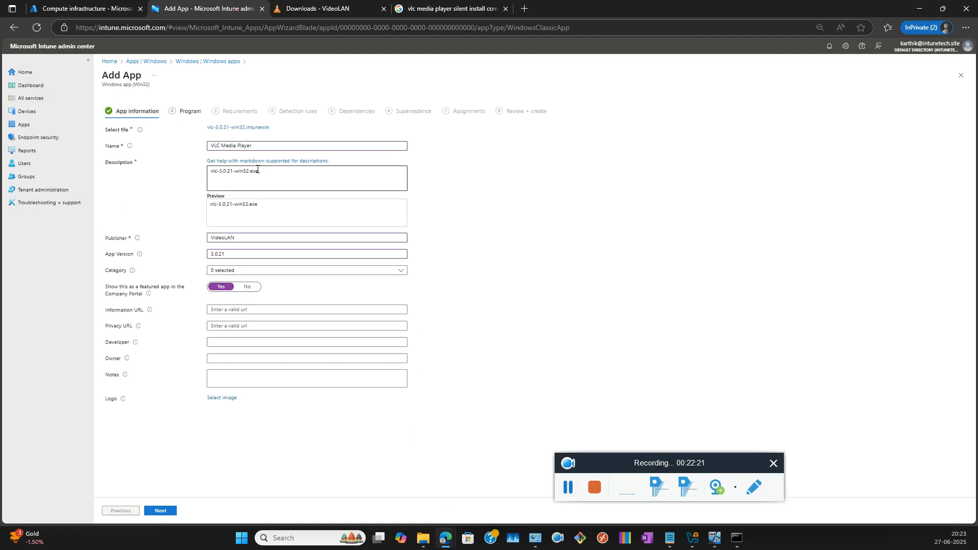
pyautogui.moveTo(258, 171); pyautogui.dragTo(204, 174)
pyautogui.hotkey('ctrl', 'c')
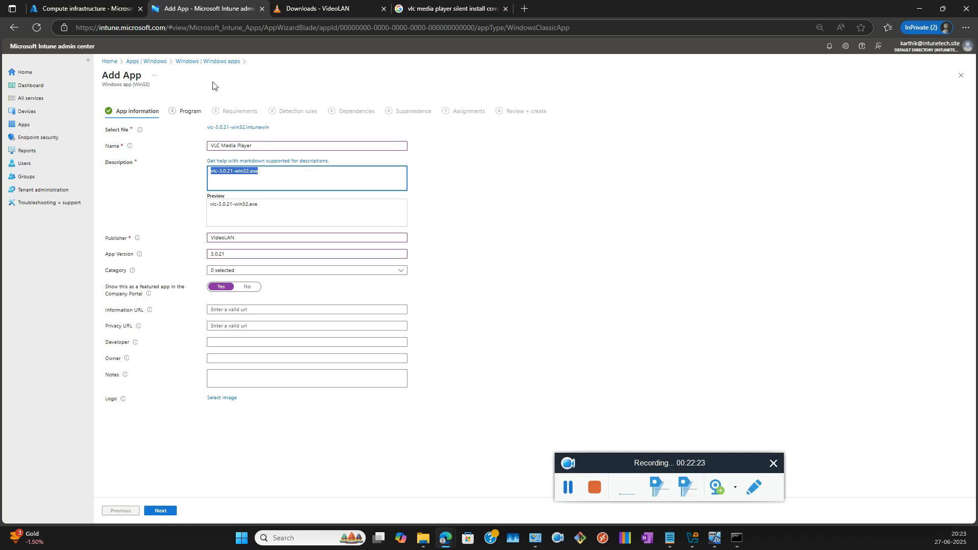
pyautogui.click(191, 111)
pyautogui.click(224, 144)
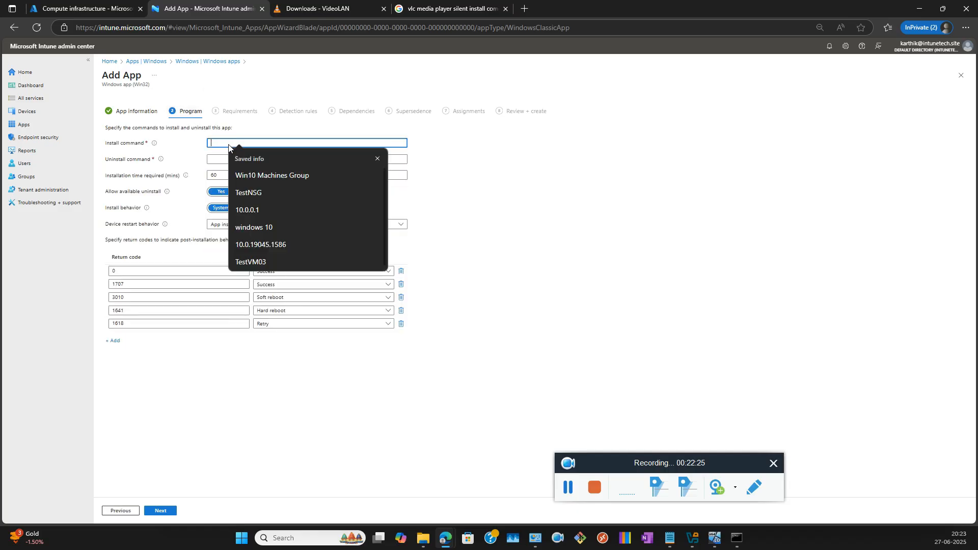
pyautogui.hotkey('ctrl', 'v')
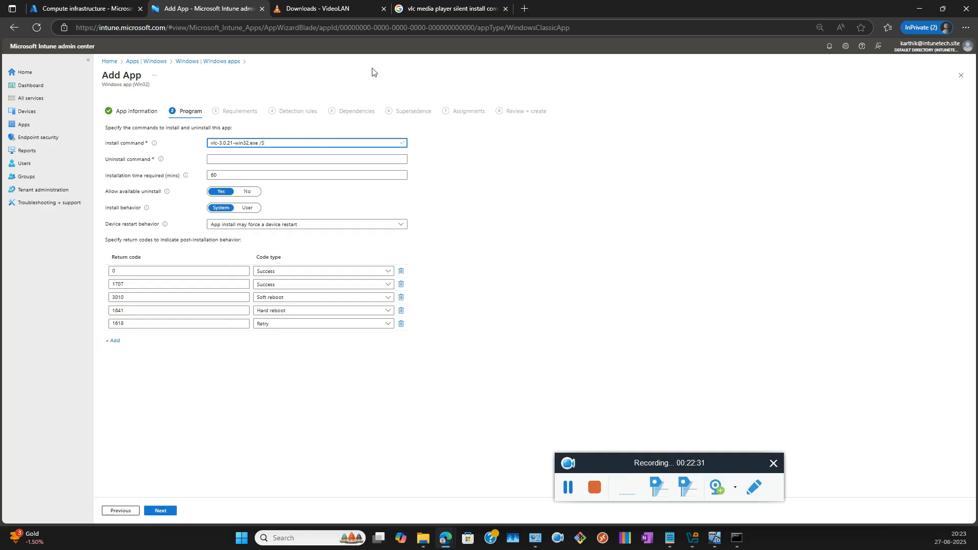
# Return to the Google results and open ManageEngine's "Silent Installation of VLC Media Player (X64) (3.0.17.4)" page in a new tab
pyautogui.click(426, 13)
pyautogui.scroll(-7, 294, 242)
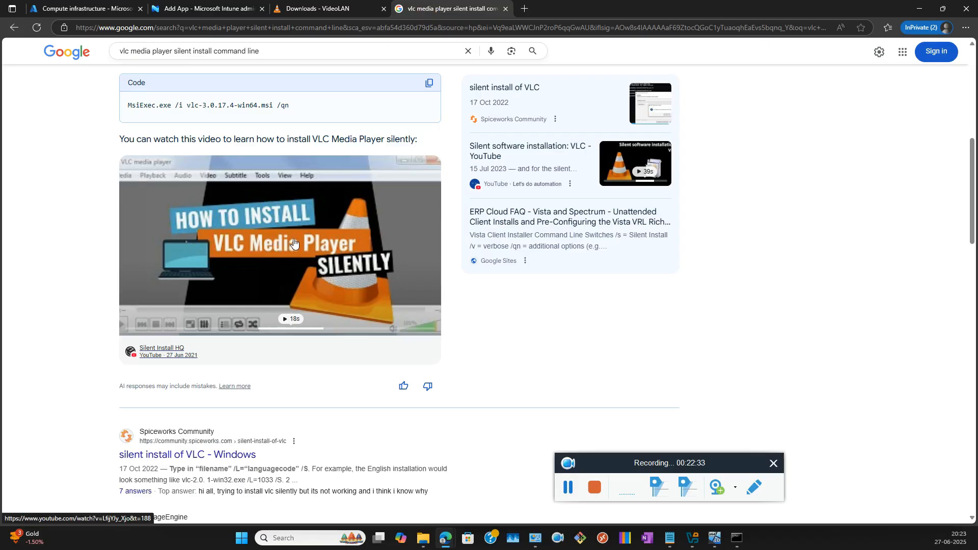
pyautogui.scroll(7, 294, 242)
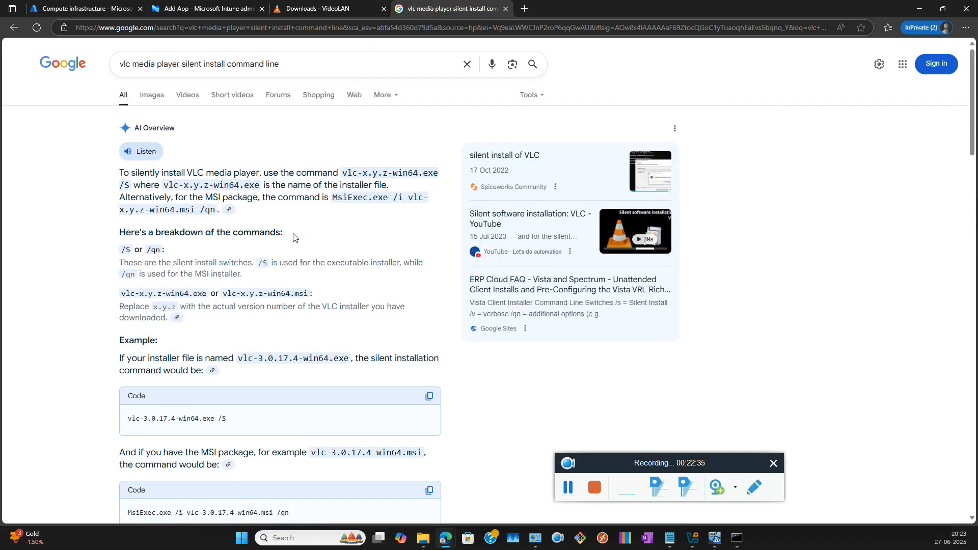
pyautogui.scroll(-12, 286, 182)
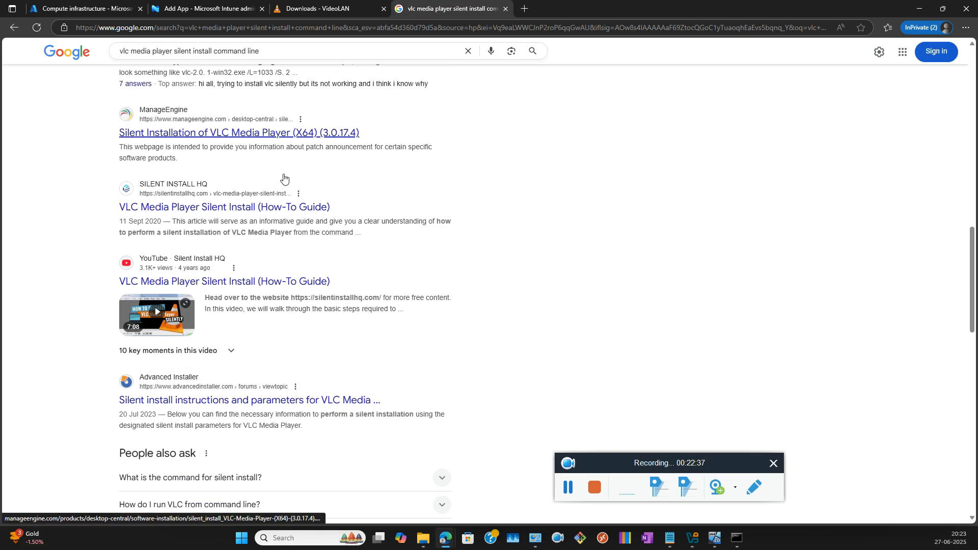
pyautogui.scroll(1, 283, 178)
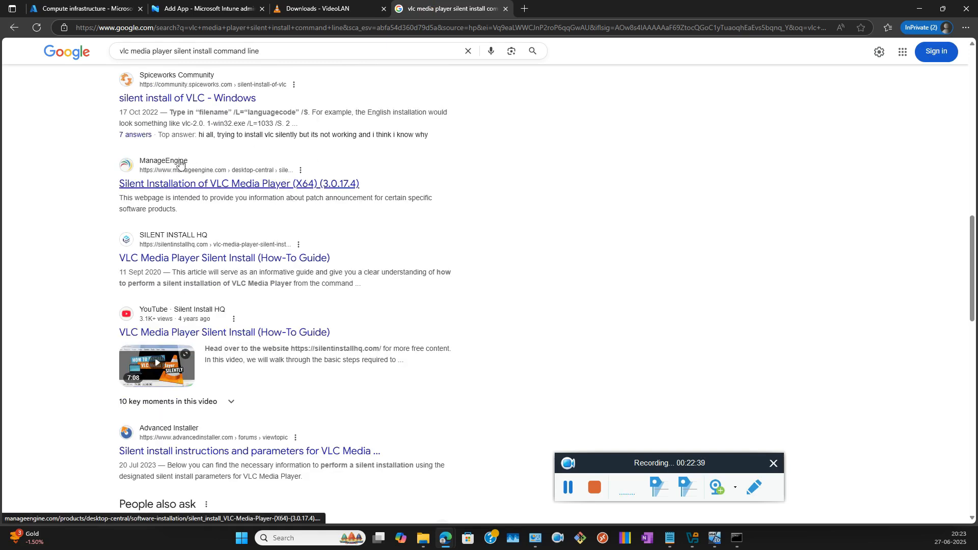
pyautogui.rightClick(317, 184)
pyautogui.click(347, 184)
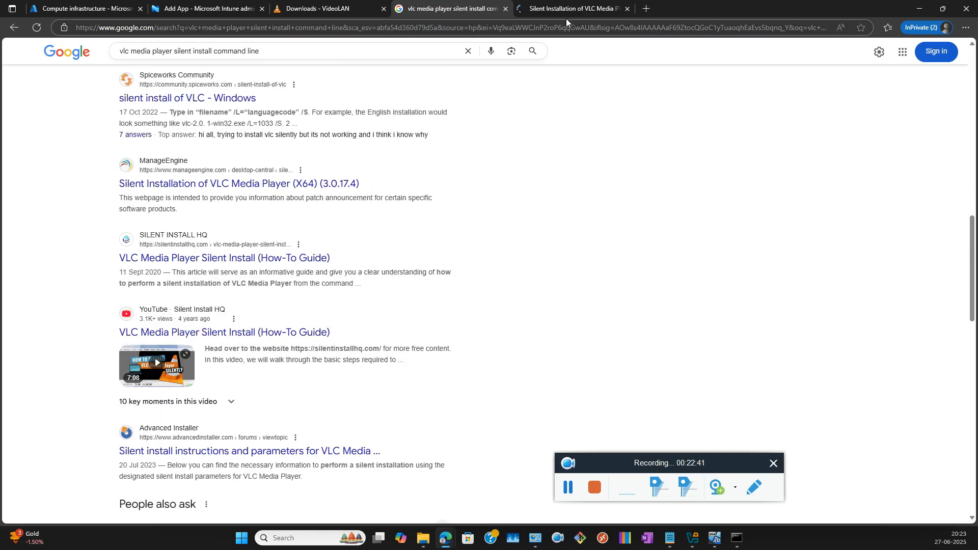
pyautogui.click(566, 11)
pyautogui.scroll(-3, 547, 229)
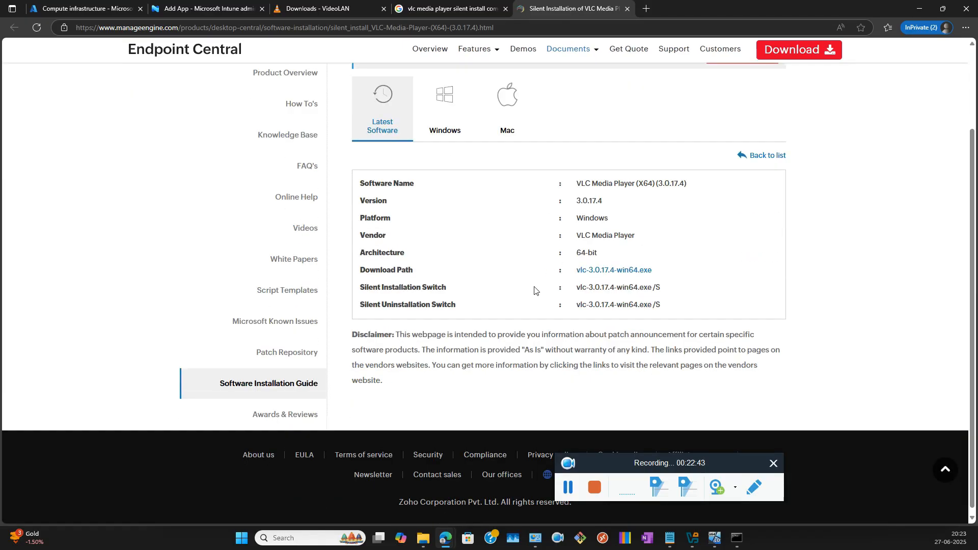
# Copy the silent uninstallation switch "vlc-3.0.17.4-win64.exe /S" from the ManageEngine page into Intune's uninstall command
pyautogui.moveTo(660, 289); pyautogui.dragTo(579, 293)
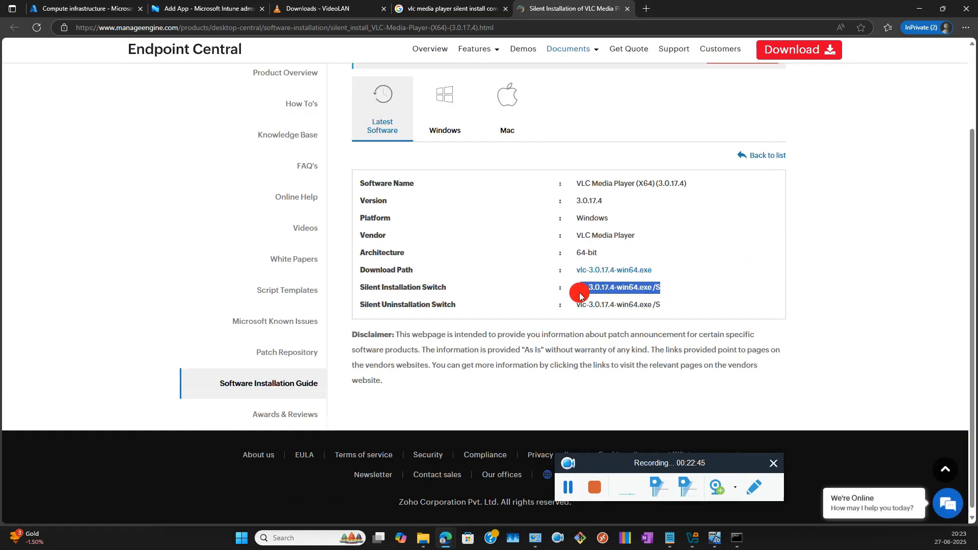
pyautogui.moveTo(662, 286); pyautogui.dragTo(577, 287)
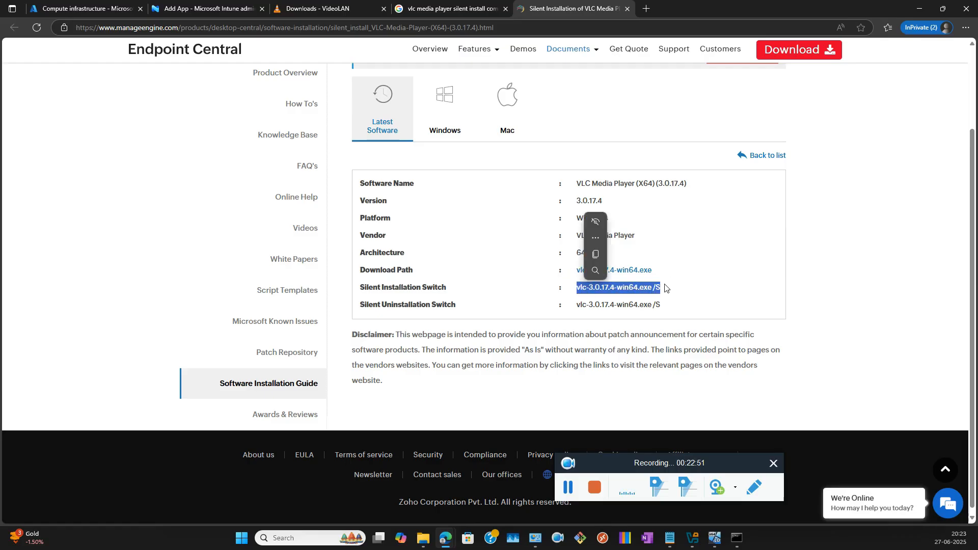
pyautogui.moveTo(662, 304); pyautogui.dragTo(575, 305)
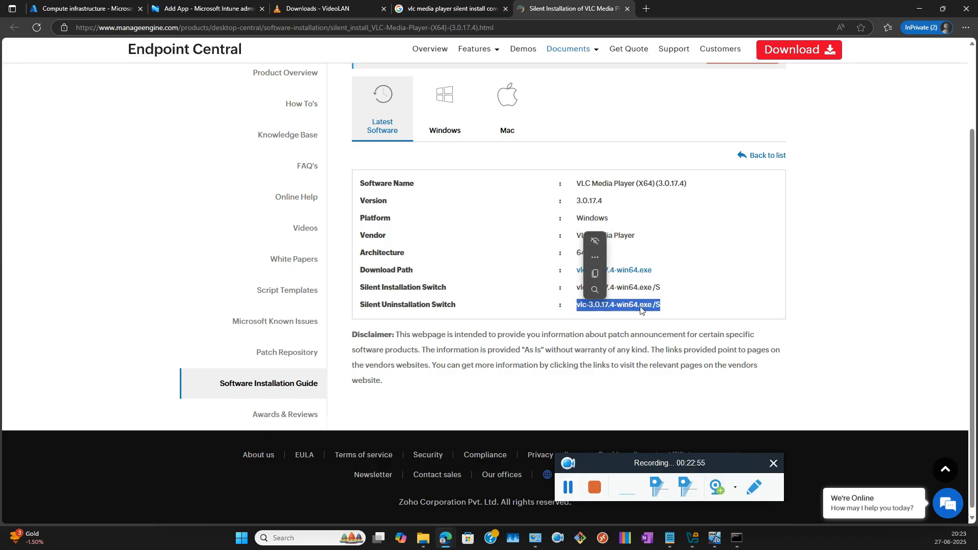
pyautogui.hotkey('ctrl', 'c')
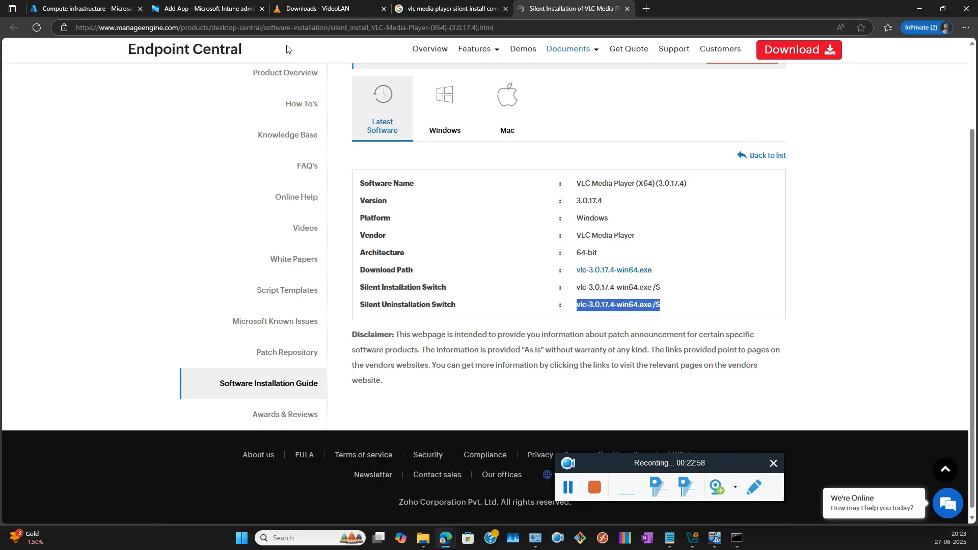
pyautogui.click(173, 8)
pyautogui.click(241, 158)
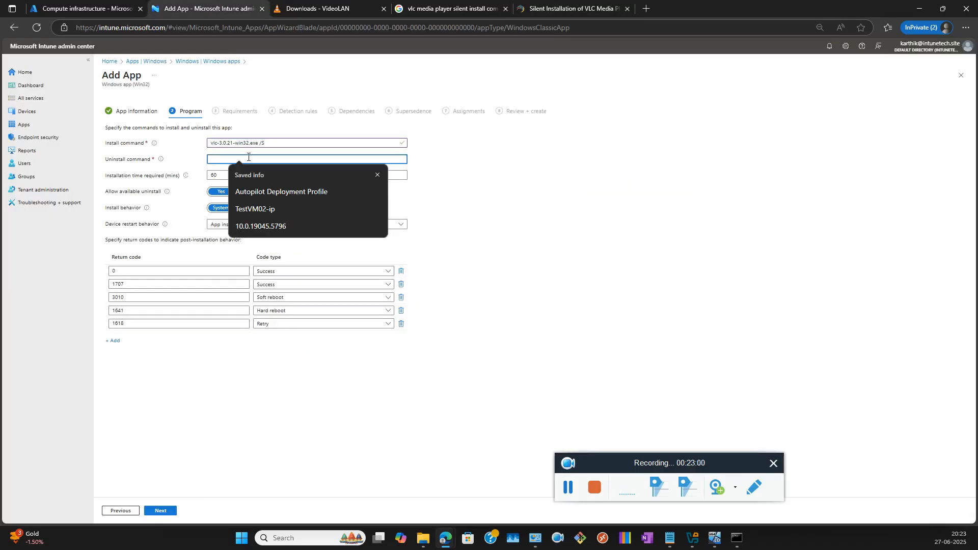
pyautogui.hotkey('ctrl', 'v')
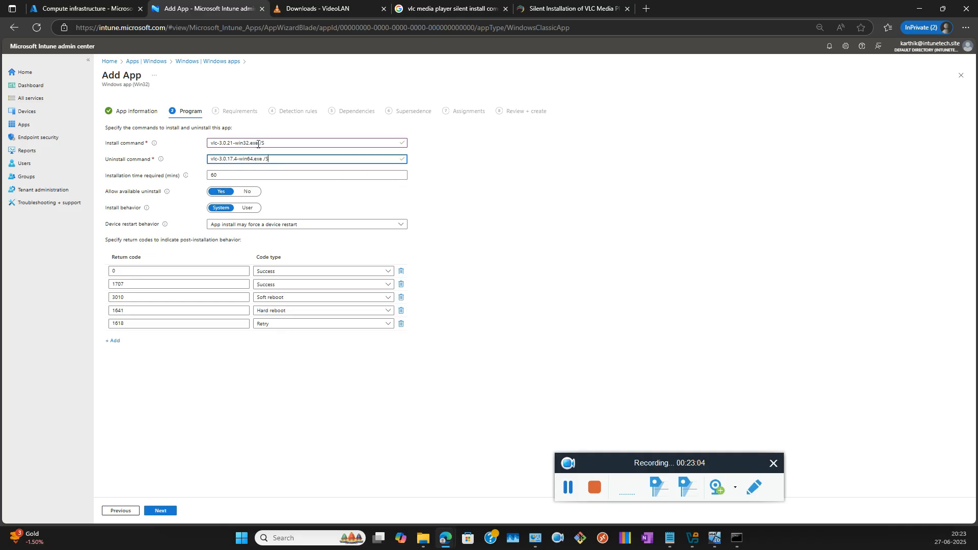
# Replace the file name in the uninstall command with the install command's "vlc-3.0.21-win32.exe", keeping the /S switch
pyautogui.moveTo(258, 144); pyautogui.dragTo(189, 146)
pyautogui.click(249, 159)
pyautogui.moveTo(261, 159); pyautogui.dragTo(189, 158)
pyautogui.hotkey('ctrl', 'v')
pyautogui.click(613, 175)
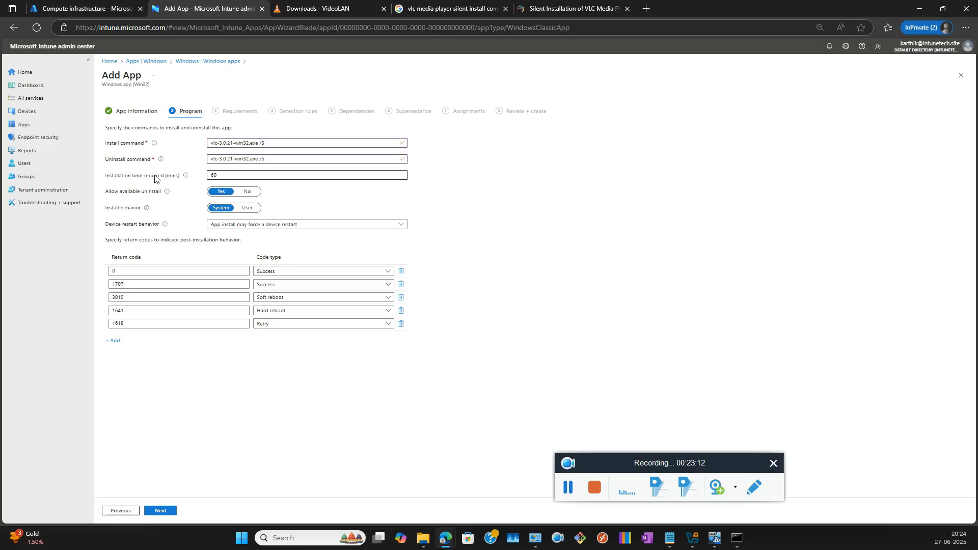
# Review the required installation time and the option allowing users to uninstall the app, along with the uninstall command
pyautogui.moveTo(185, 176)
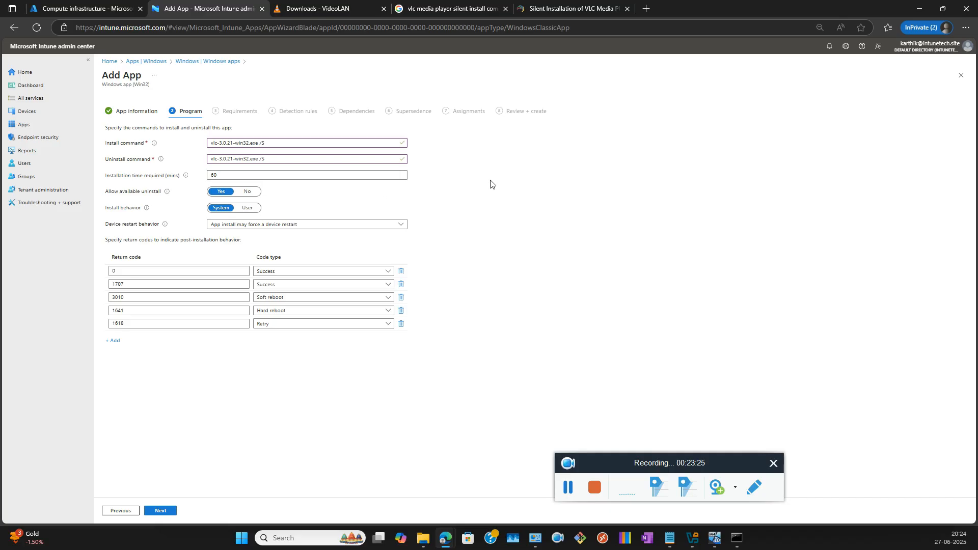
pyautogui.doubleClick(225, 175)
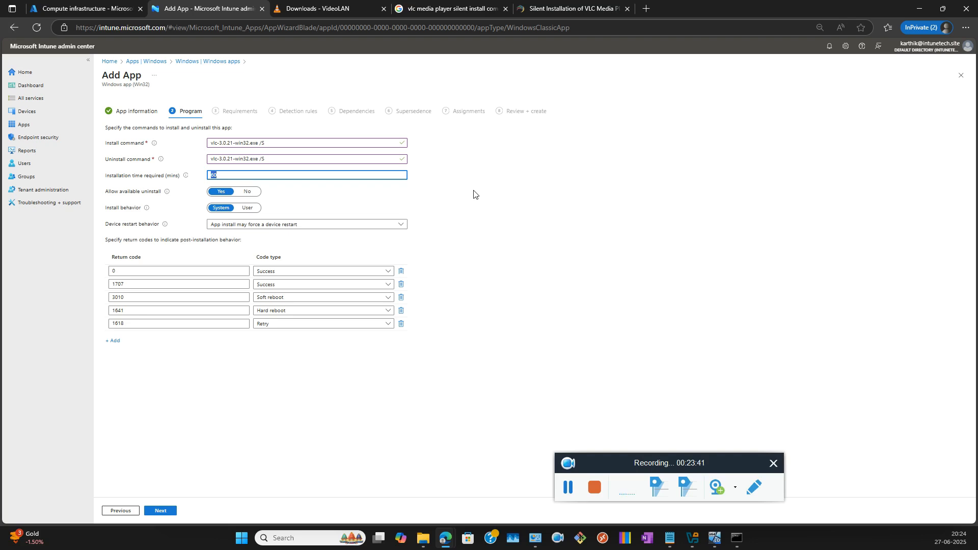
pyautogui.click(226, 172)
pyautogui.moveTo(217, 170); pyautogui.dragTo(201, 174)
pyautogui.click(507, 173)
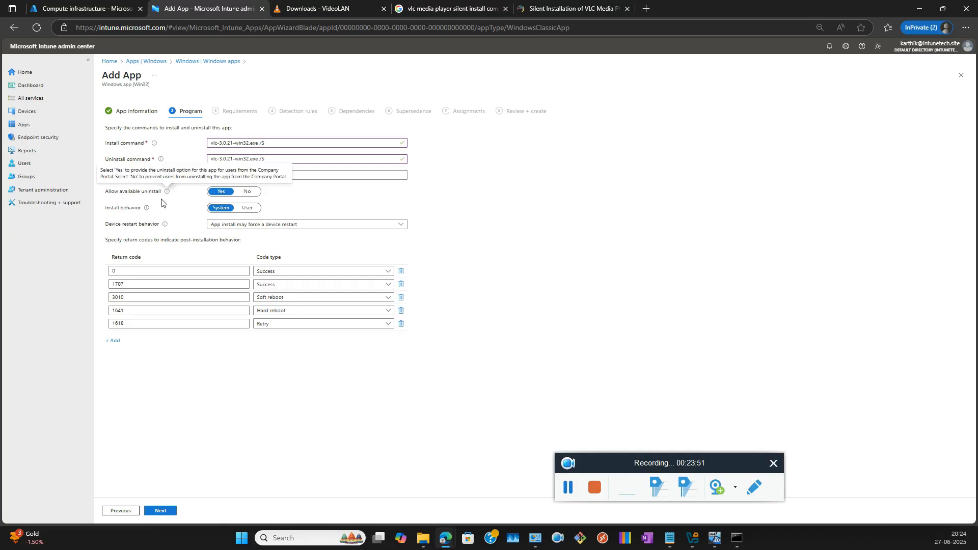
pyautogui.moveTo(266, 159); pyautogui.dragTo(207, 161)
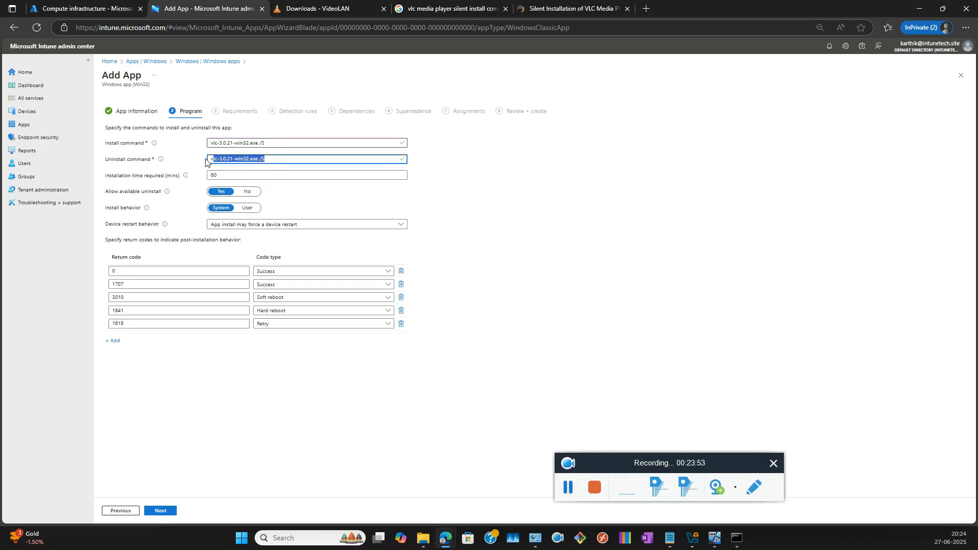
pyautogui.click(465, 163)
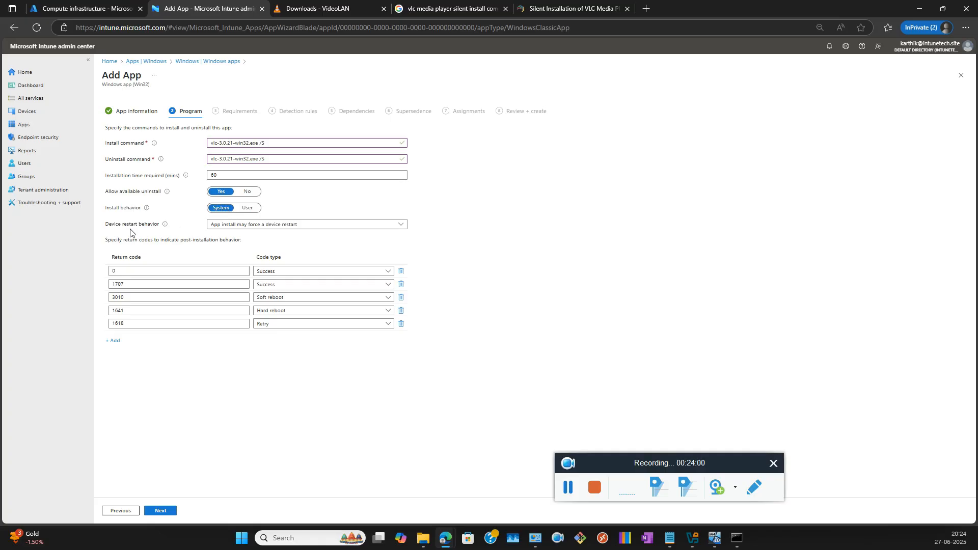
# Set the device restart behavior to "Determine behavior based on return codes" and examine the return code 0 entry
pyautogui.click(335, 225)
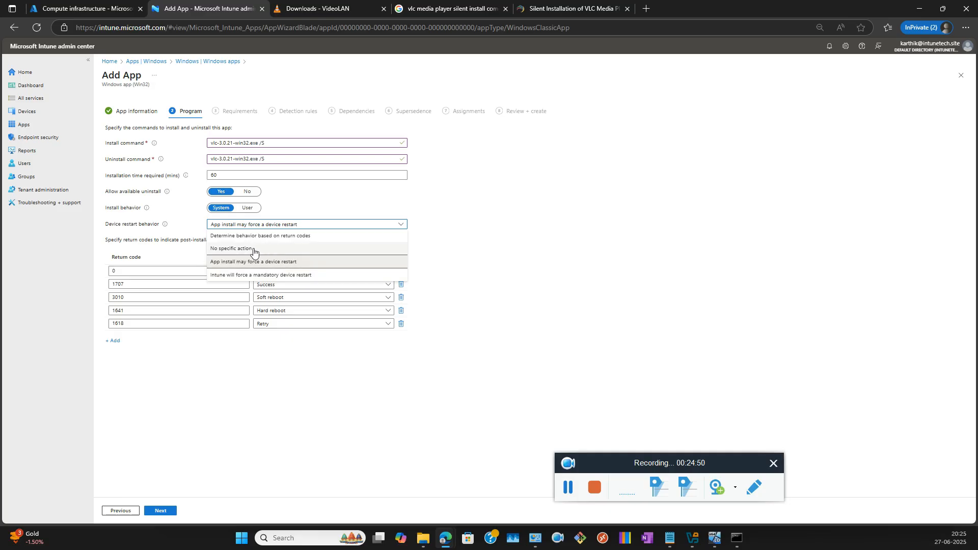
pyautogui.click(278, 237)
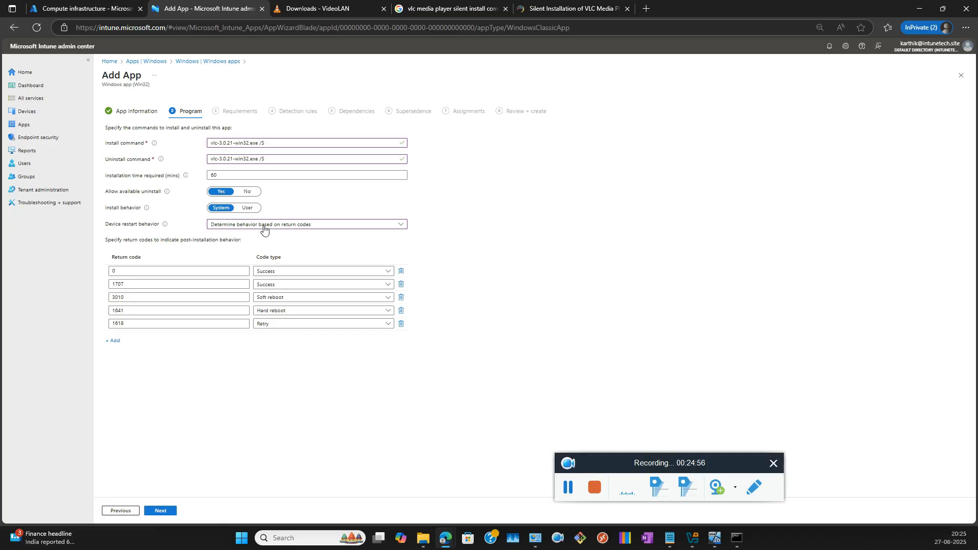
pyautogui.doubleClick(129, 272)
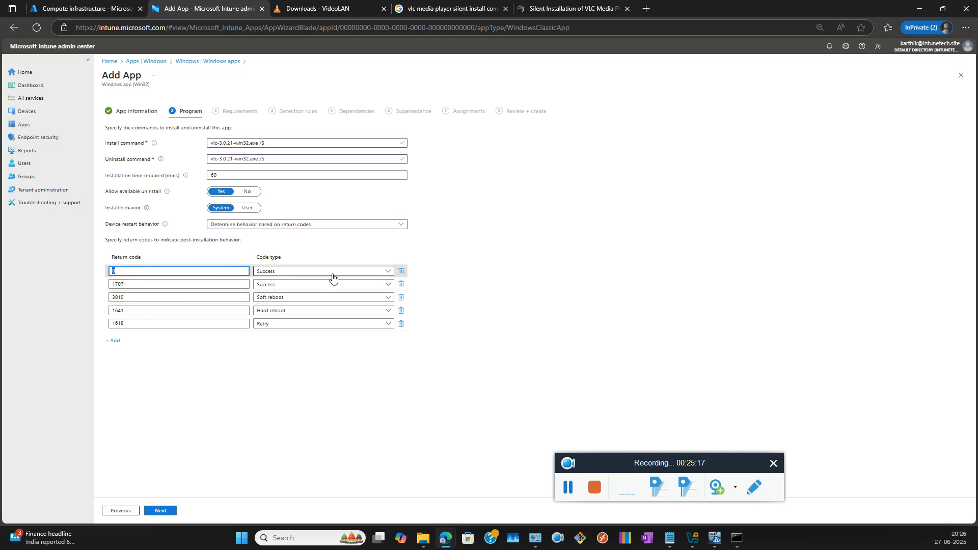
# Set the device restart behavior to "App install may force a device restart" and continue to the Requirements page
pyautogui.click(319, 225)
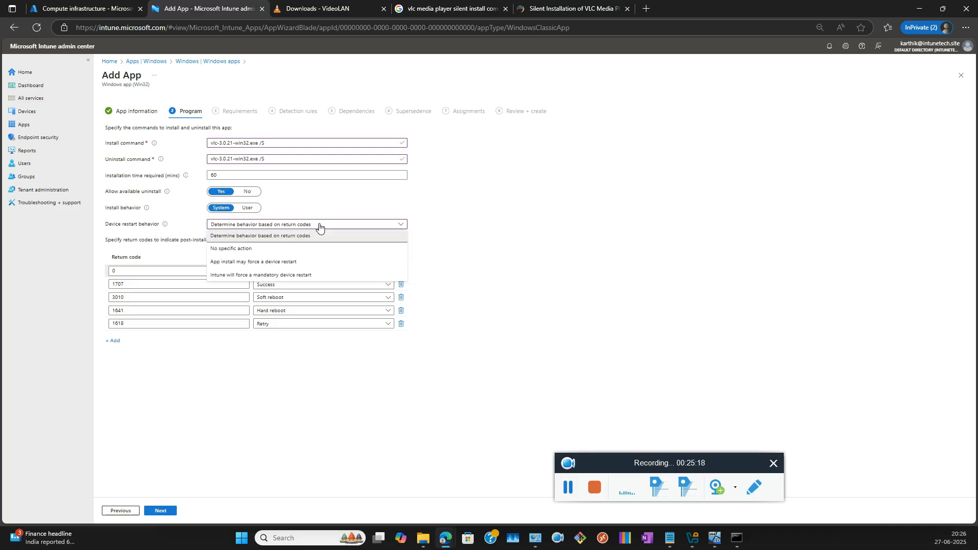
pyautogui.click(245, 264)
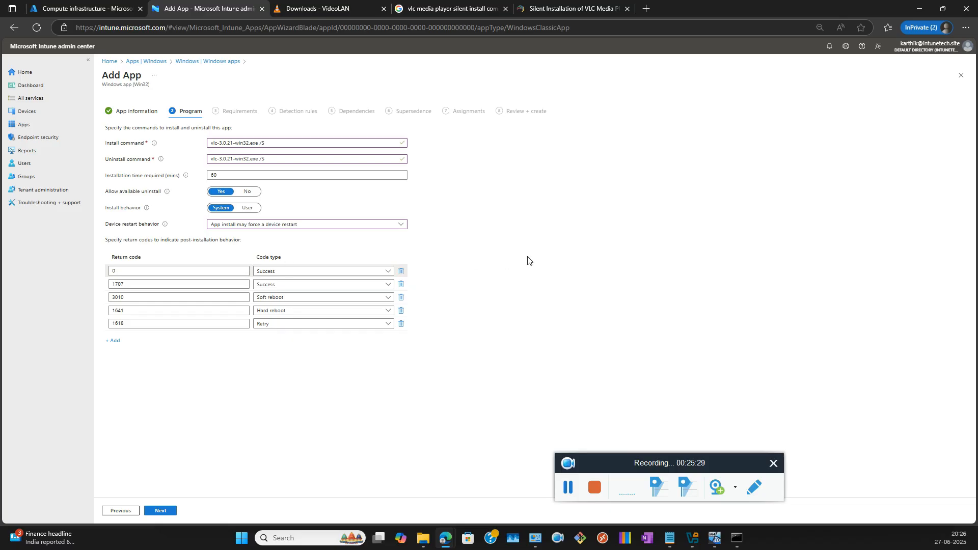
pyautogui.click(160, 511)
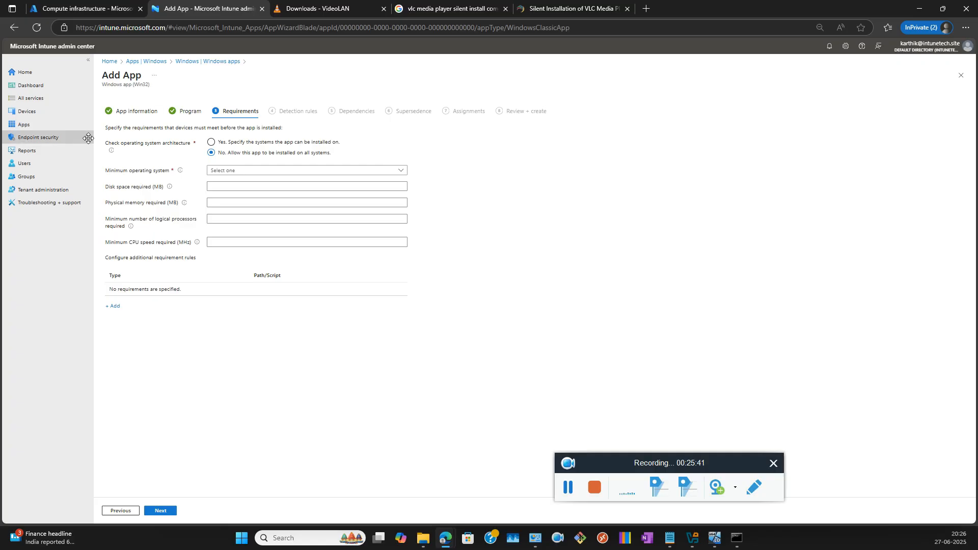
# Review the operating system architecture options and the list of minimum operating system versions
pyautogui.moveTo(101, 146); pyautogui.dragTo(336, 144)
pyautogui.click(512, 145)
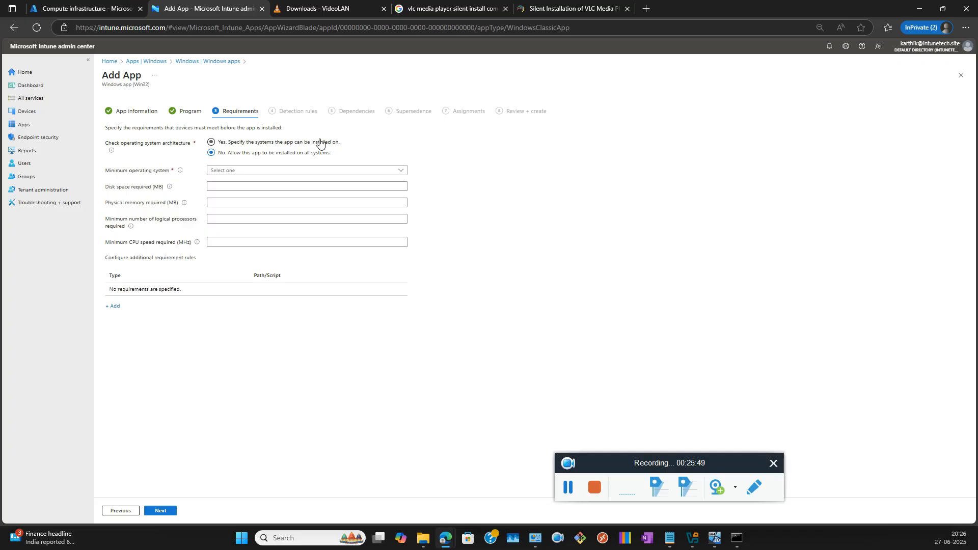
pyautogui.click(220, 168)
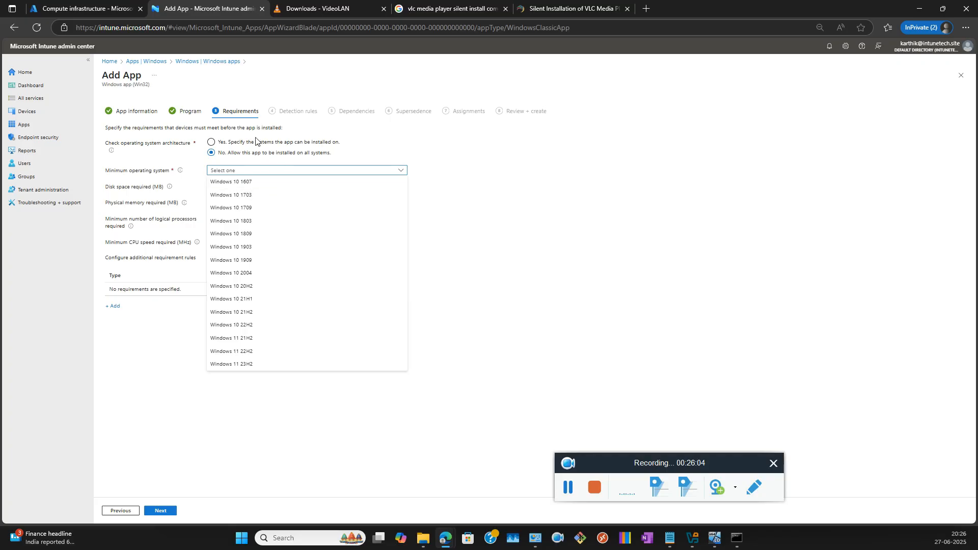
pyautogui.click(572, 142)
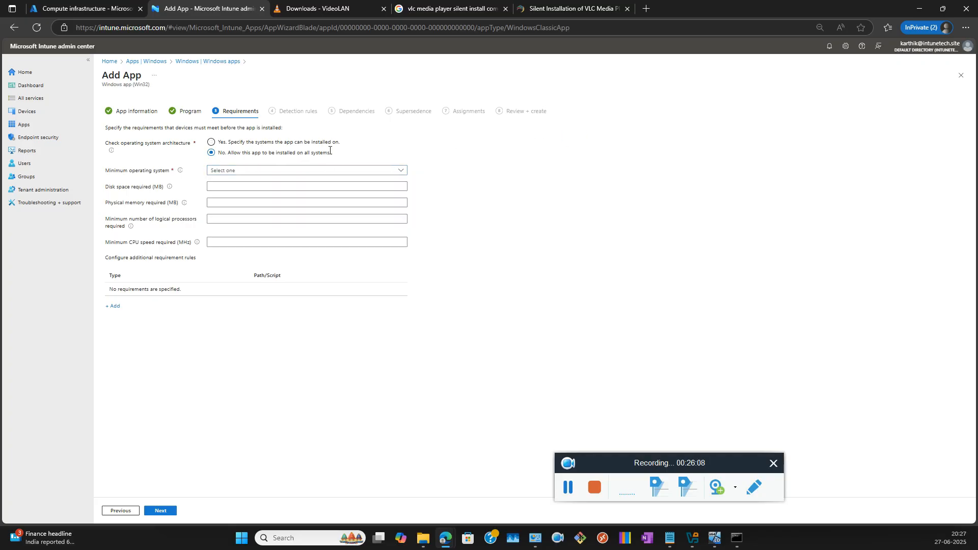
# Try limiting installation to x86, x64 and ARM64 systems, and return to allowing the app on all systems
pyautogui.click(263, 143)
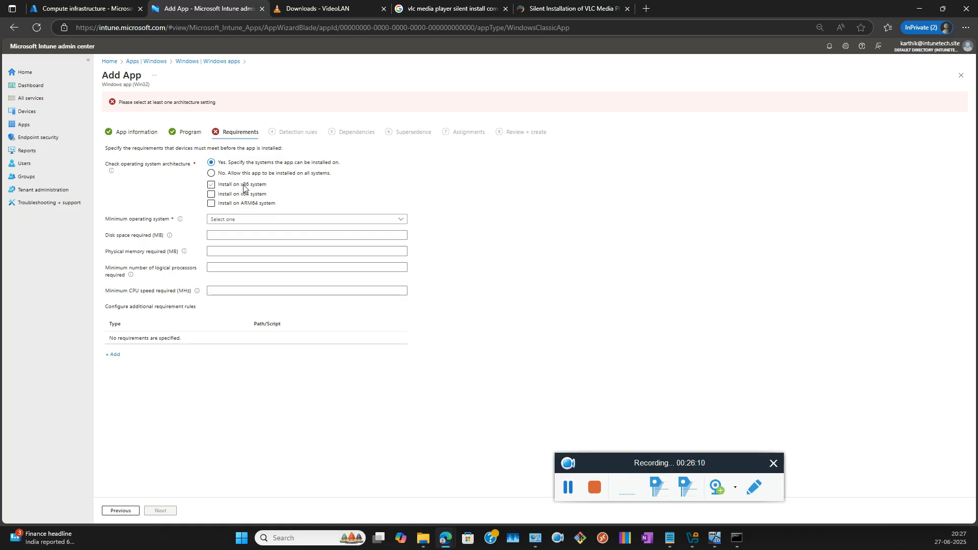
pyautogui.click(220, 195)
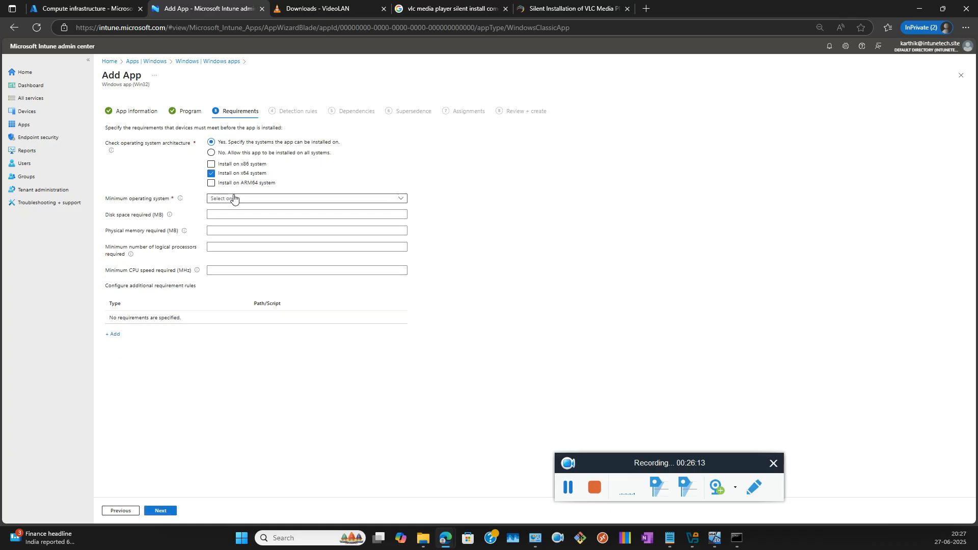
pyautogui.click(252, 164)
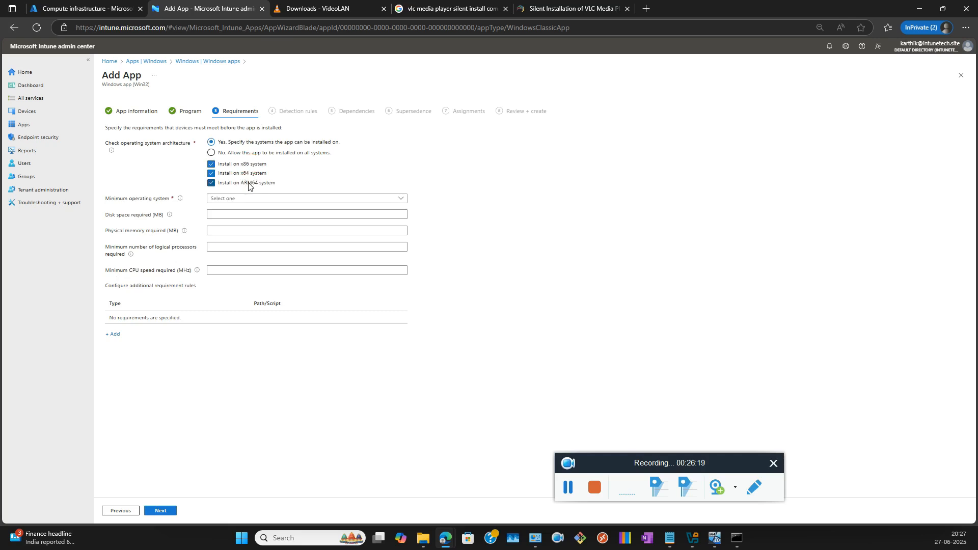
pyautogui.click(228, 153)
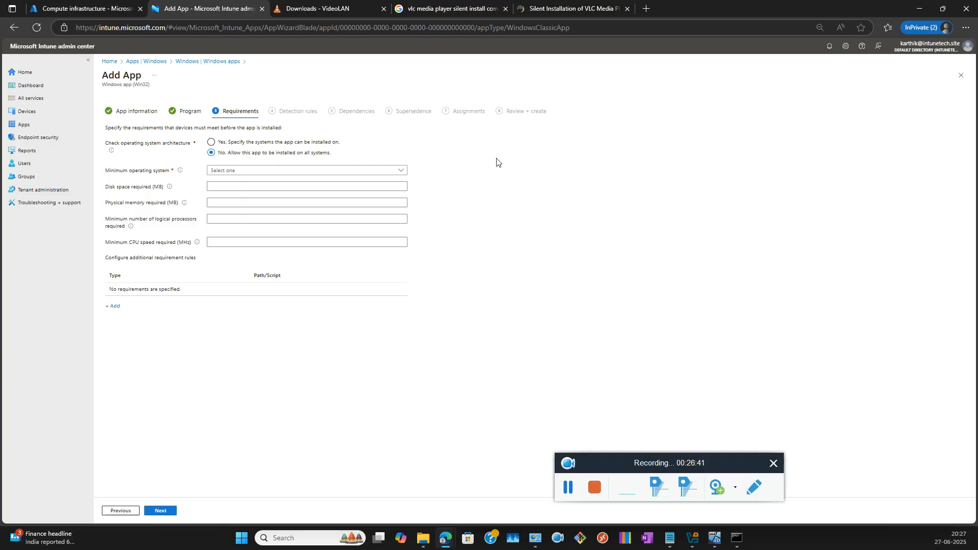
# Open the minimum operating system choices, switch to the VirtualBox test VM and sign in with the account PIN
pyautogui.click(305, 172)
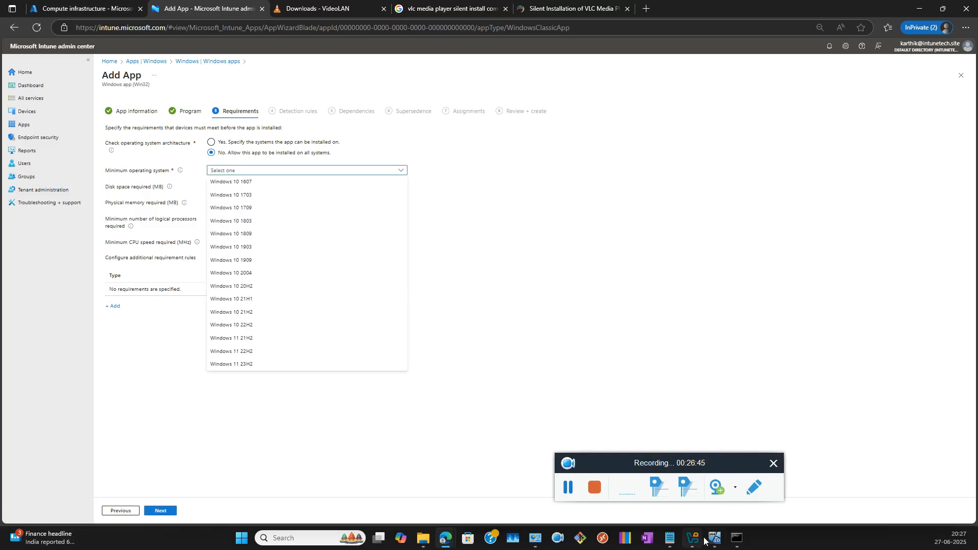
pyautogui.moveTo(713, 540)
pyautogui.click(713, 541)
pyautogui.click(490, 269)
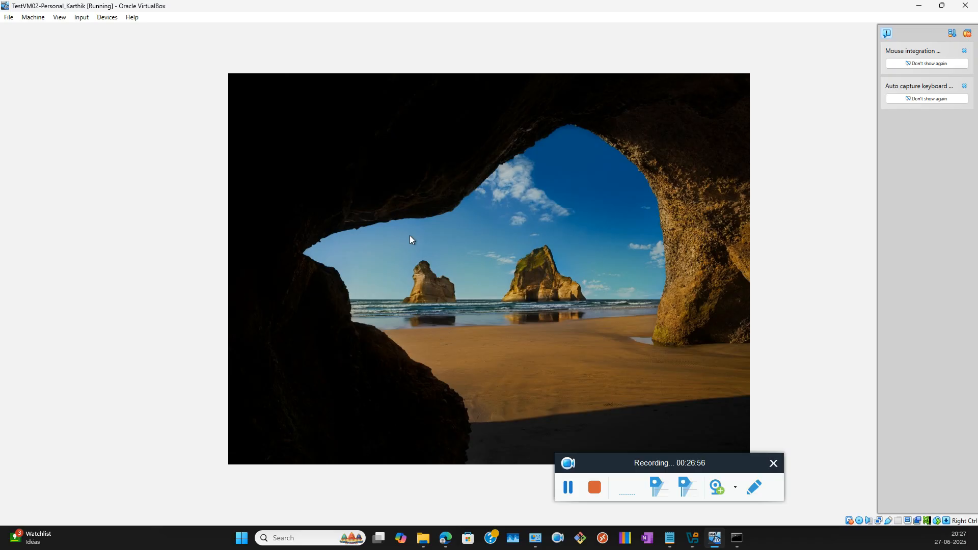
pyautogui.click(730, 204)
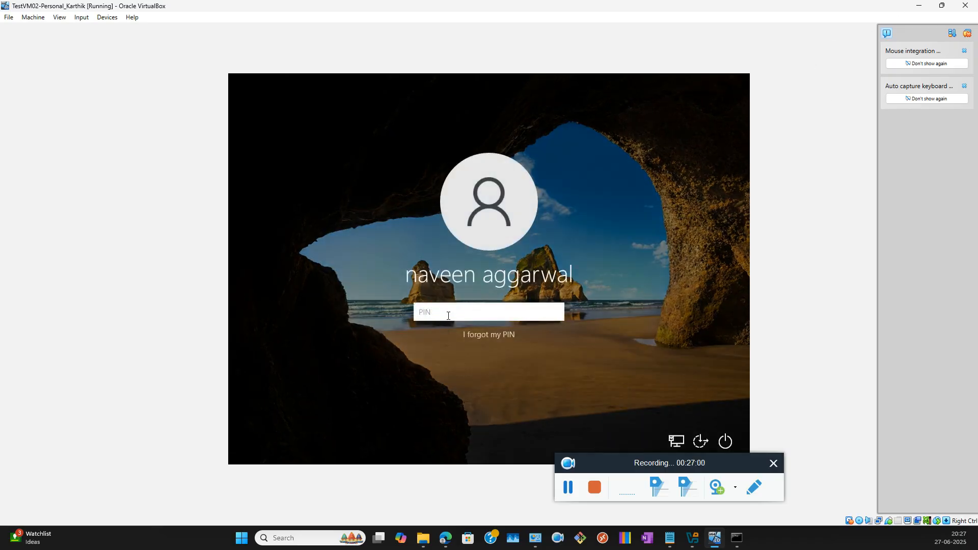
pyautogui.write('••')
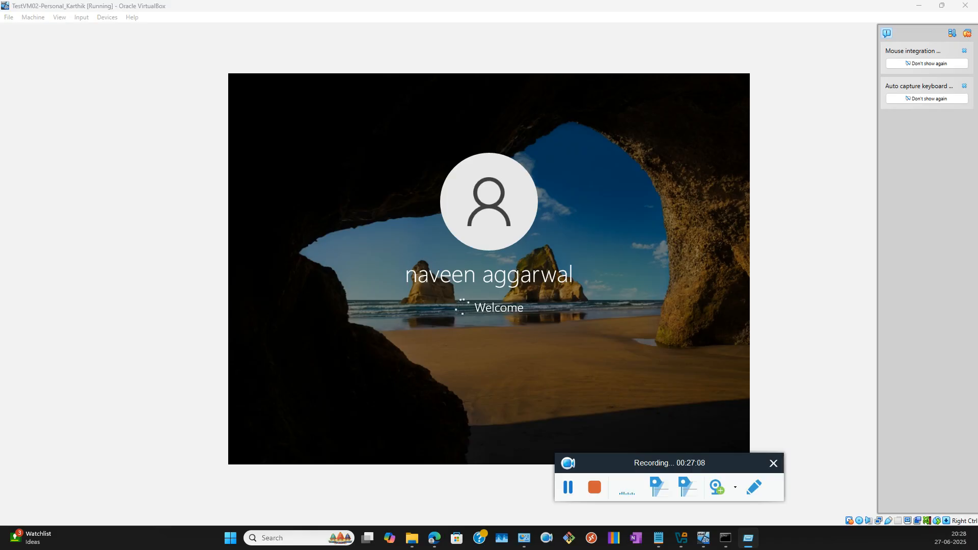
# Run winver on the host computer to check its Windows version, and close the information dialog
pyautogui.press('super+r')
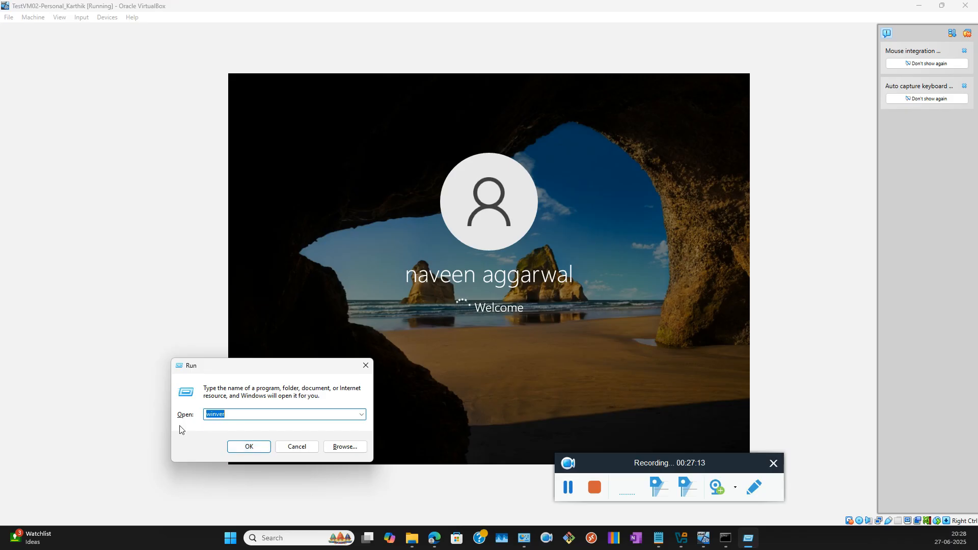
pyautogui.click(249, 446)
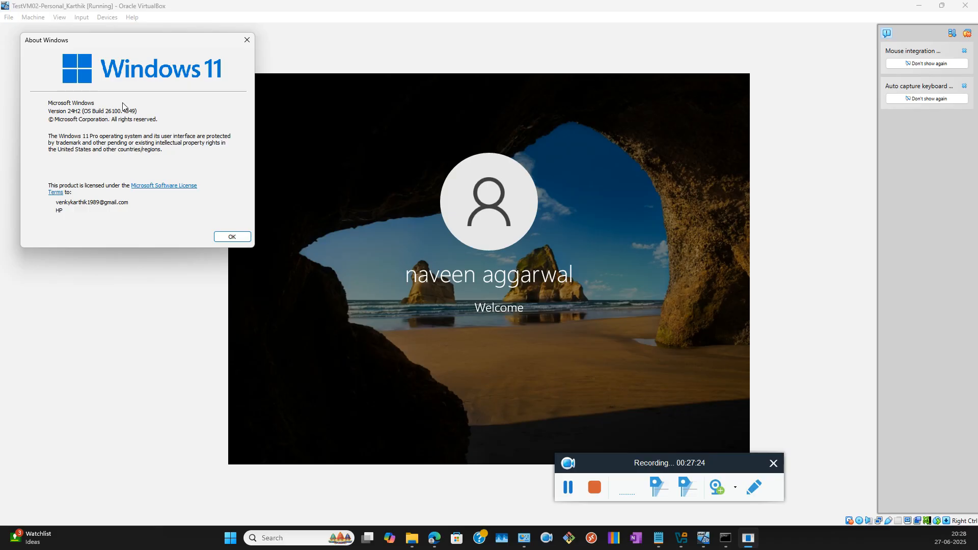
pyautogui.click(247, 40)
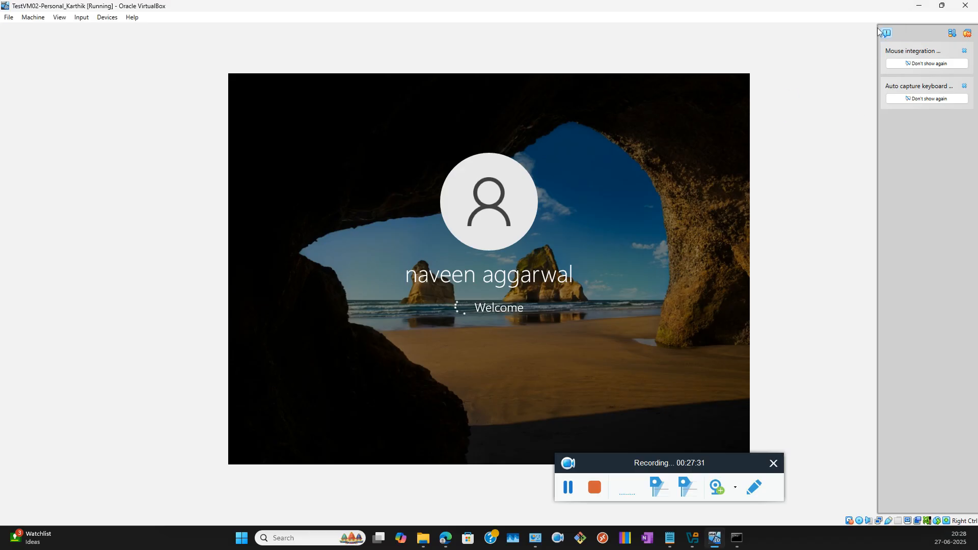
# Return to Intune, set the minimum operating system to Windows 10 1709 and continue to the Detection rules page
pyautogui.click(918, 6)
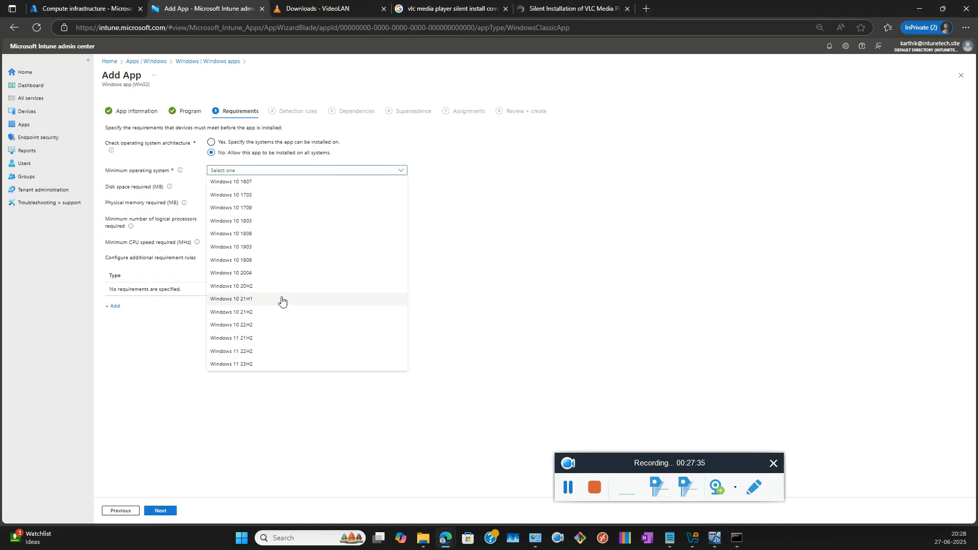
pyautogui.click(253, 209)
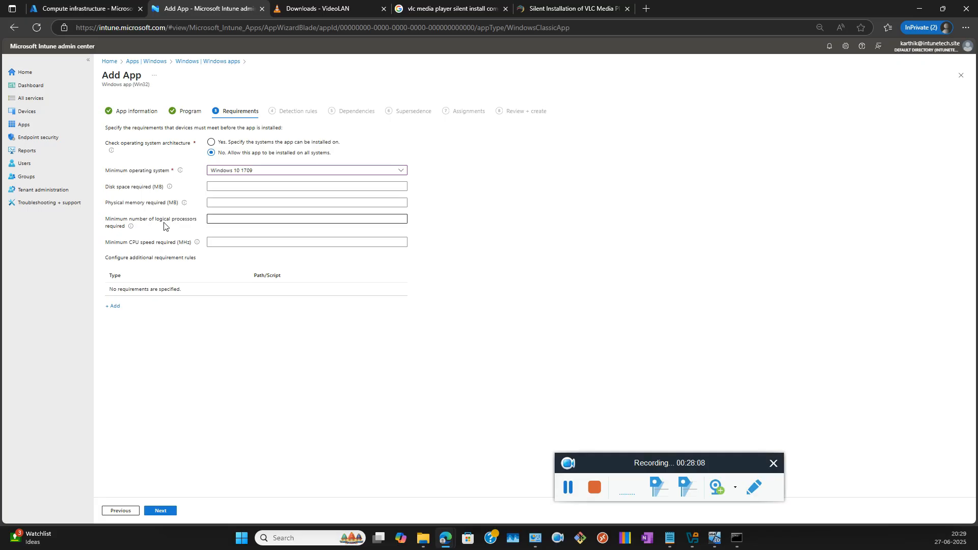
pyautogui.click(162, 510)
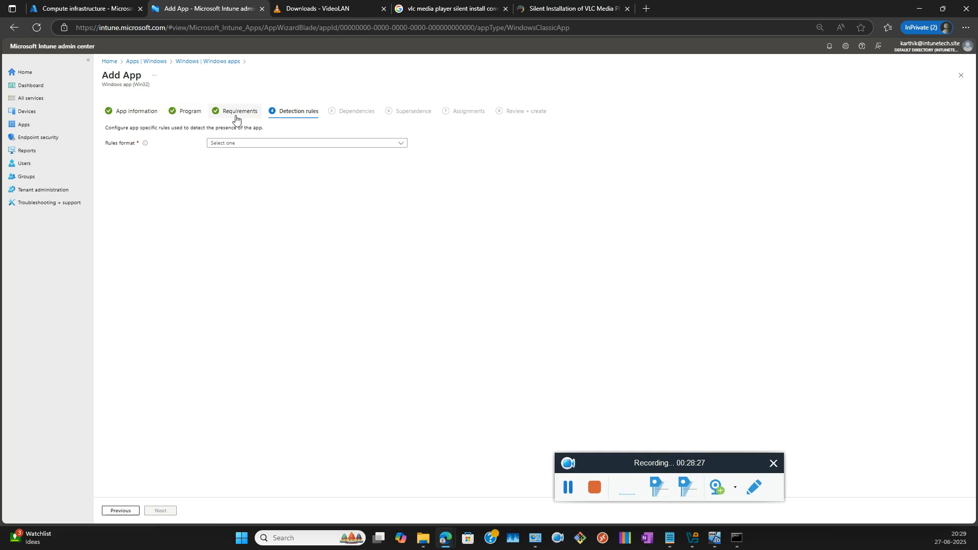
# Set the rules format to "Manually configure detection rules" and open the rule type choices of a new detection rule
pyautogui.click(244, 145)
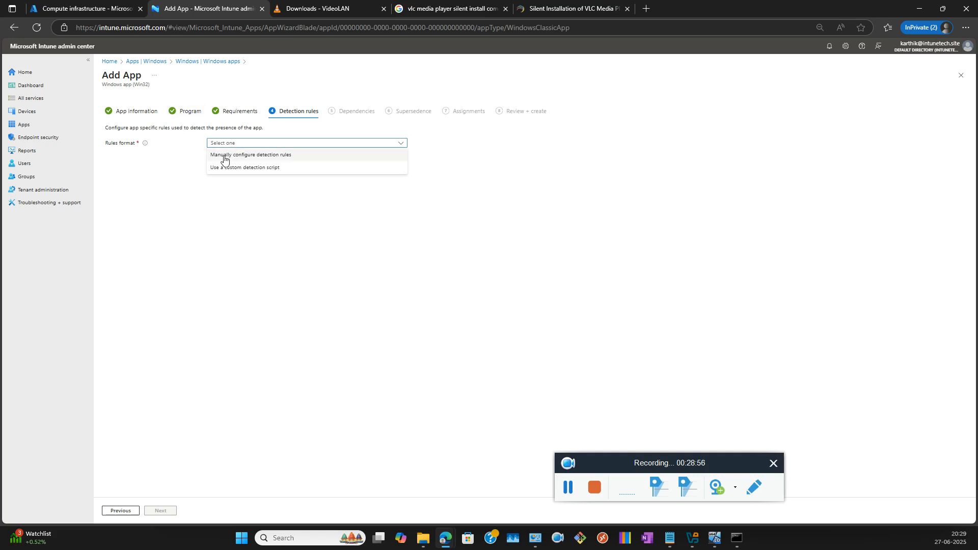
pyautogui.click(279, 156)
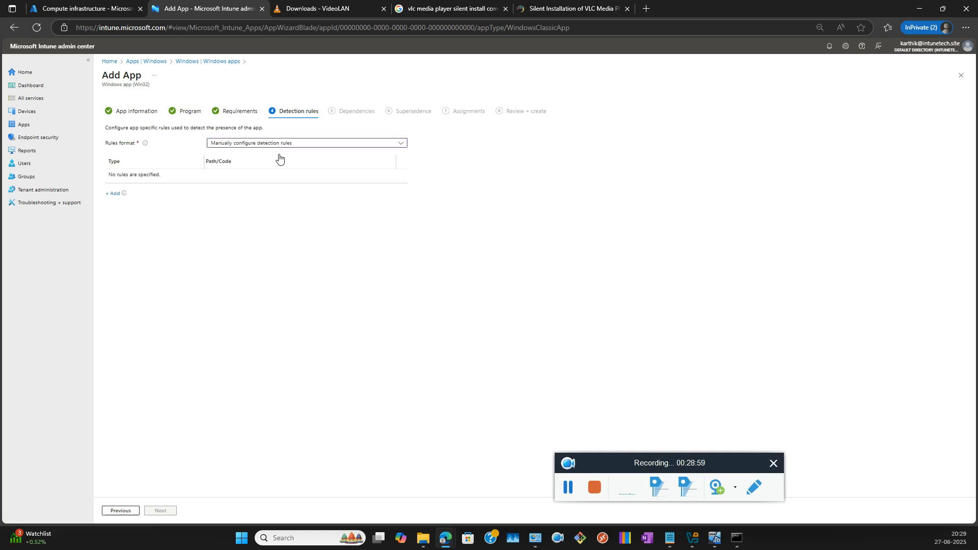
pyautogui.click(117, 196)
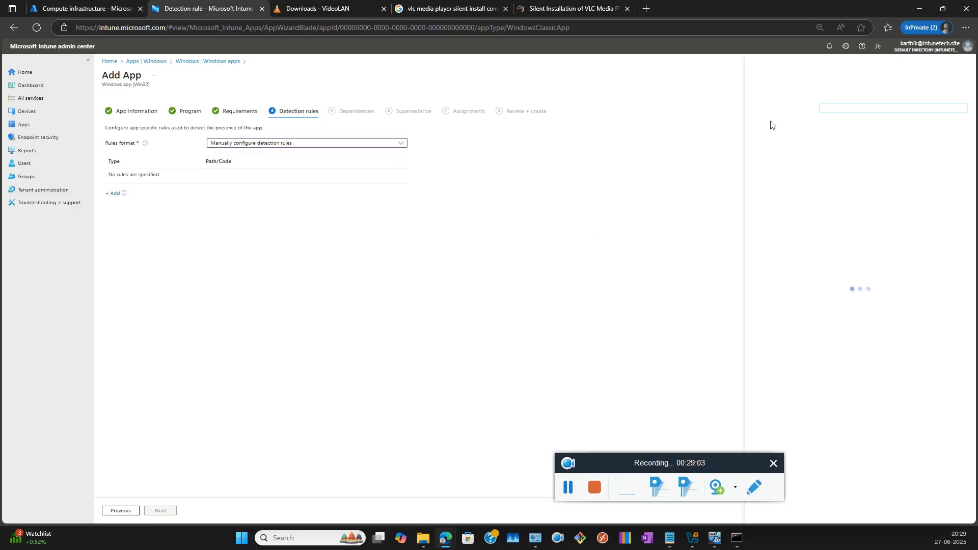
pyautogui.click(860, 109)
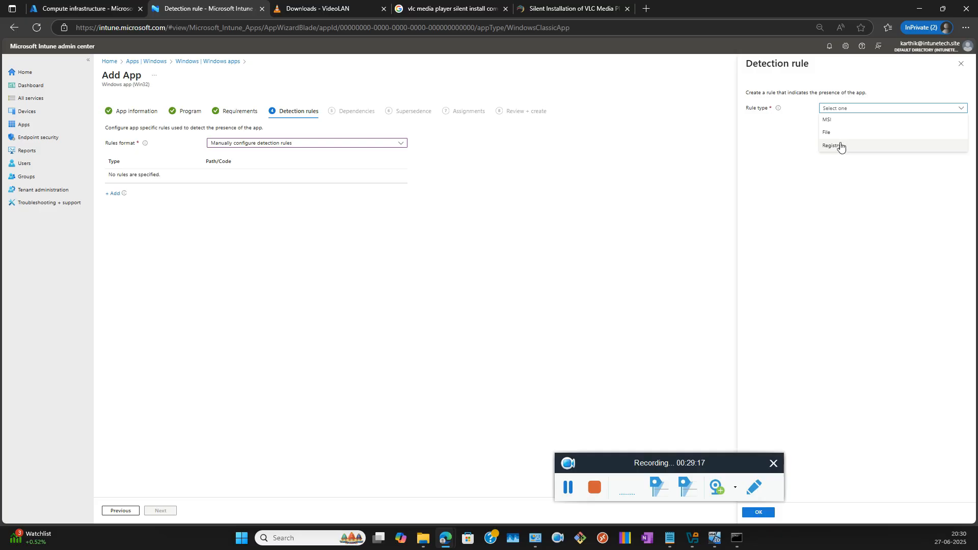
# Search Windows for "vlc" and follow the VLC media player shortcut to its installation folder in File Explorer
pyautogui.click(294, 535)
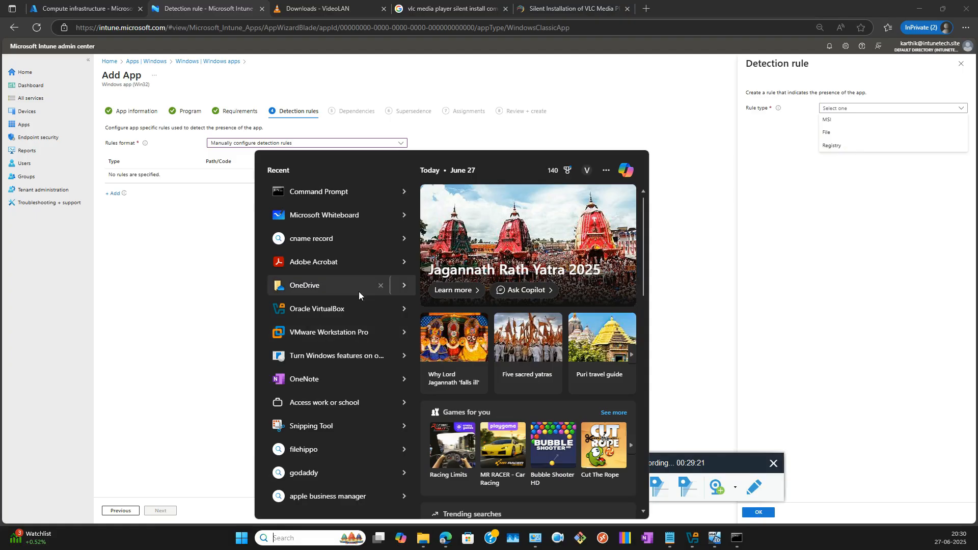
pyautogui.write('vlc')
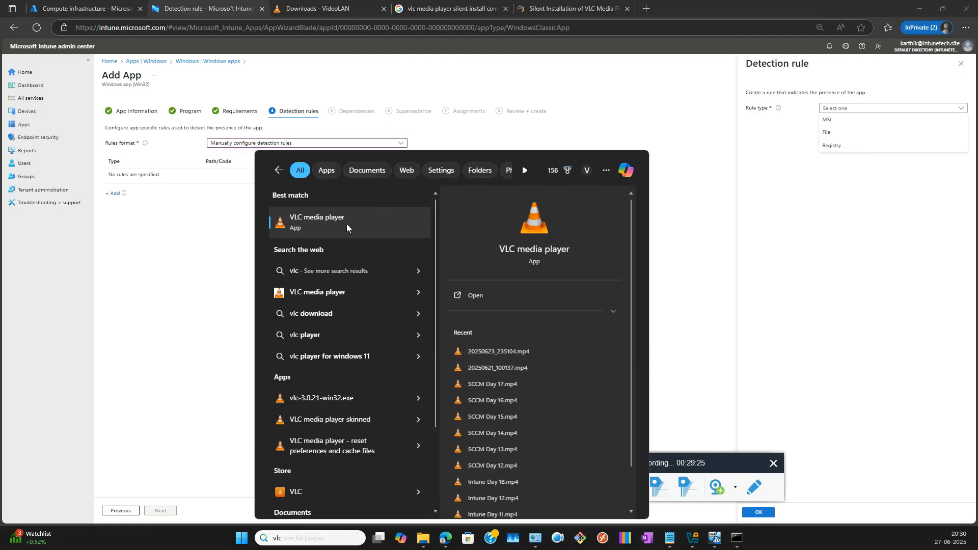
pyautogui.rightClick(347, 224)
pyautogui.click(390, 256)
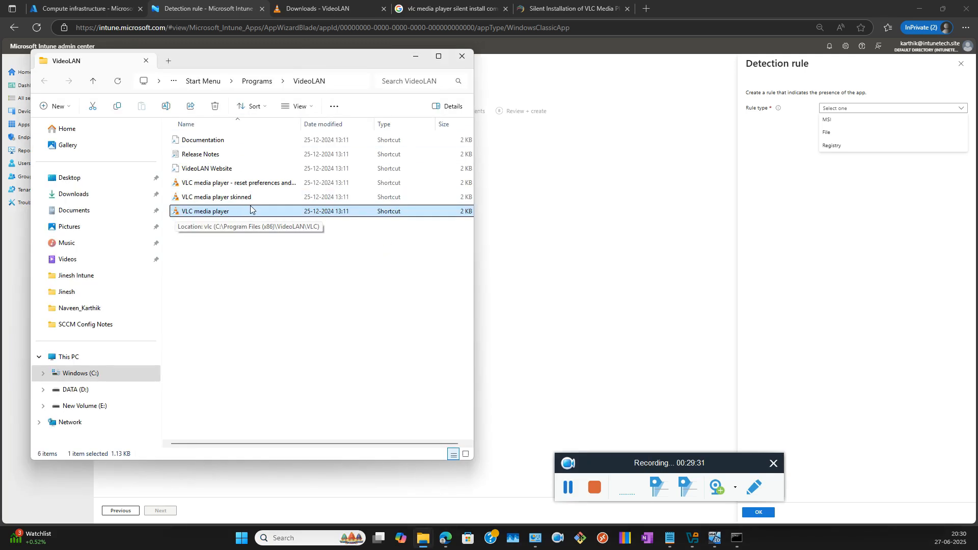
pyautogui.rightClick(251, 214)
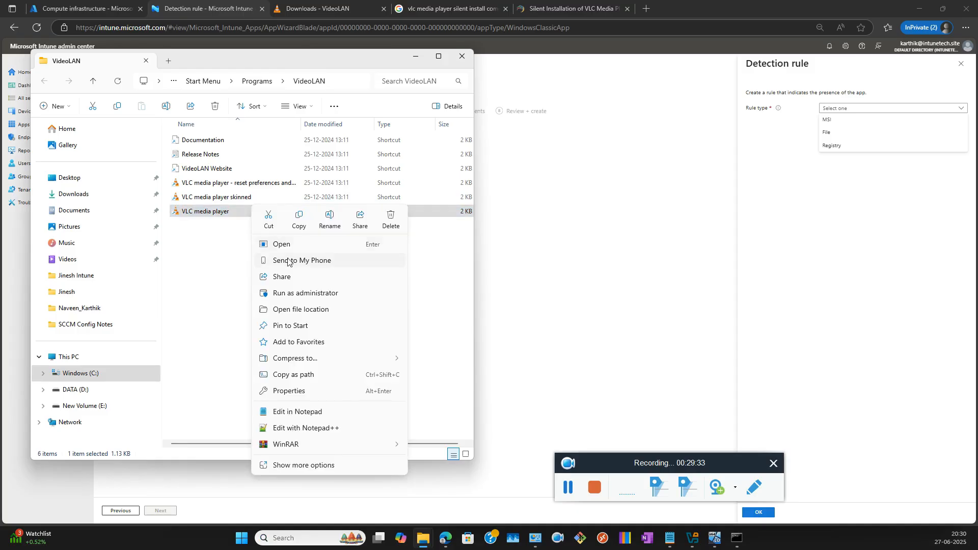
pyautogui.click(303, 309)
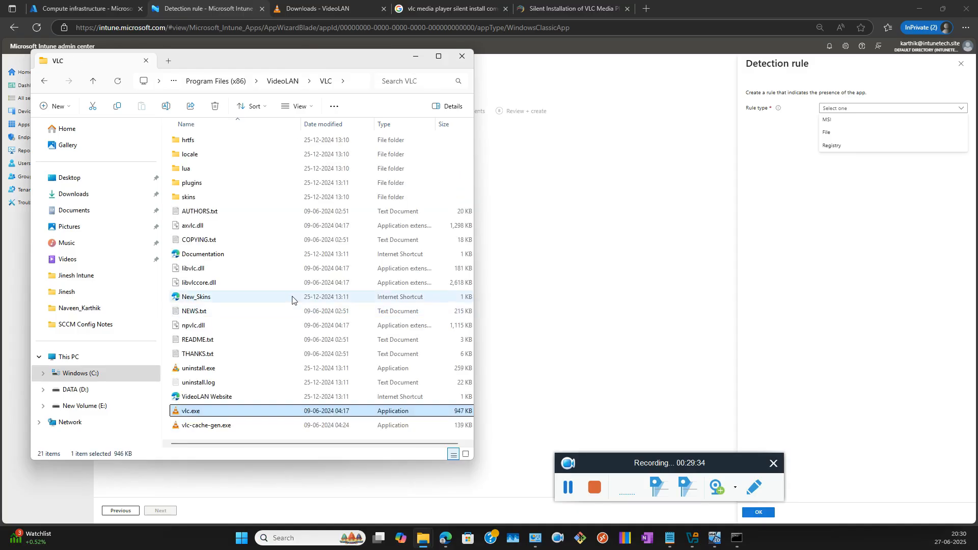
# Copy the VLC installation folder path "C:\Program Files (x86)\VideoLAN\VLC" from File Explorer
pyautogui.doubleClick(349, 57)
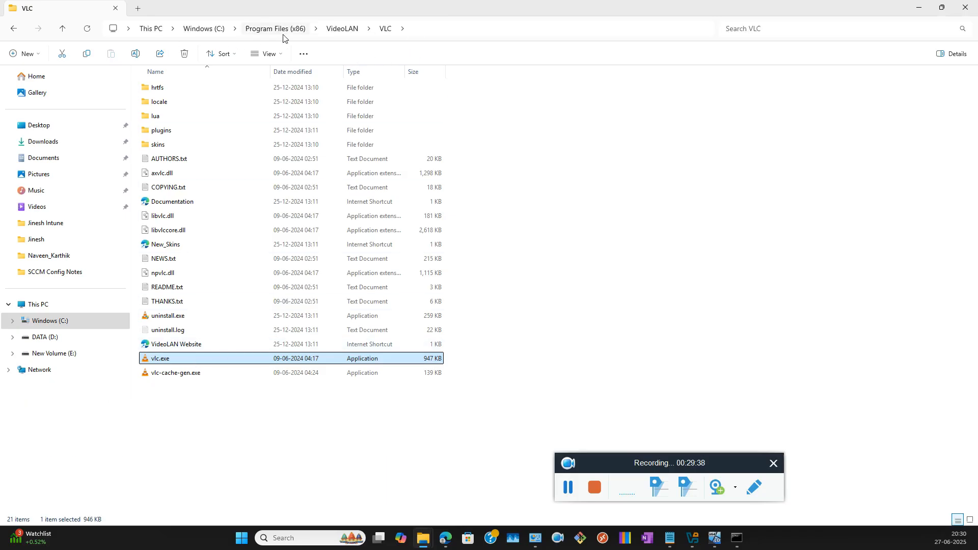
pyautogui.click(422, 29)
pyautogui.hotkey('ctrl', 'c')
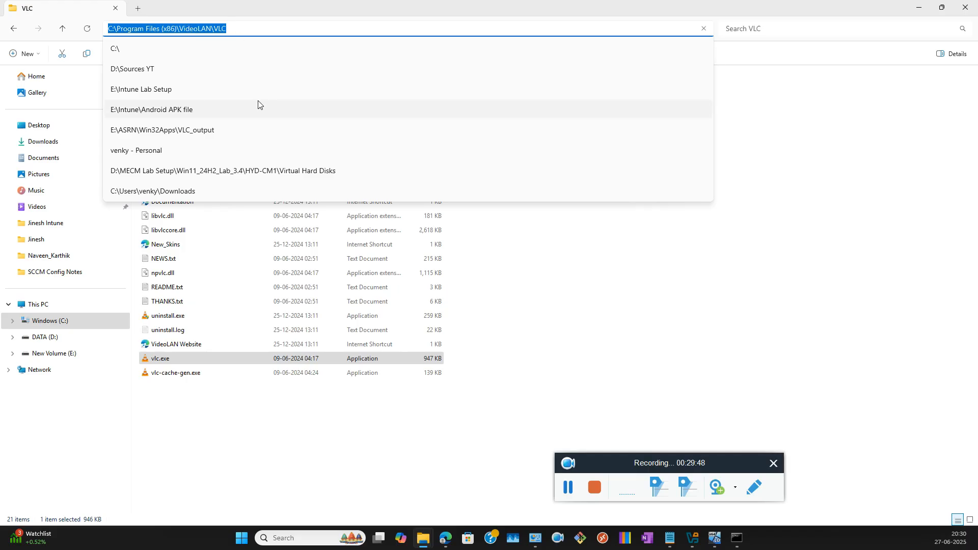
pyautogui.click(332, 410)
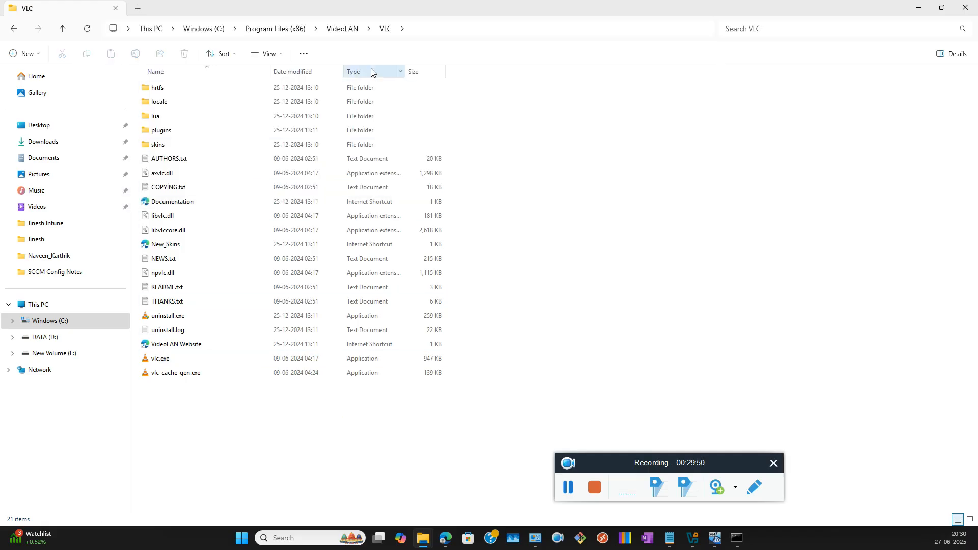
pyautogui.doubleClick(911, 13)
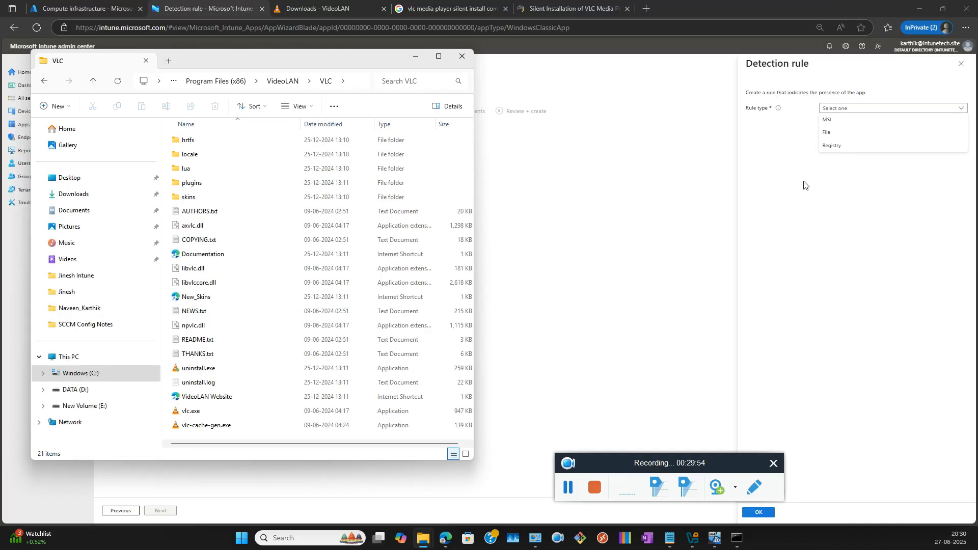
# Back in Intune, set the detection rule type to File and its path to "C:\Program Files (x86)\VideoLAN\VLC"
pyautogui.click(804, 185)
pyautogui.click(864, 109)
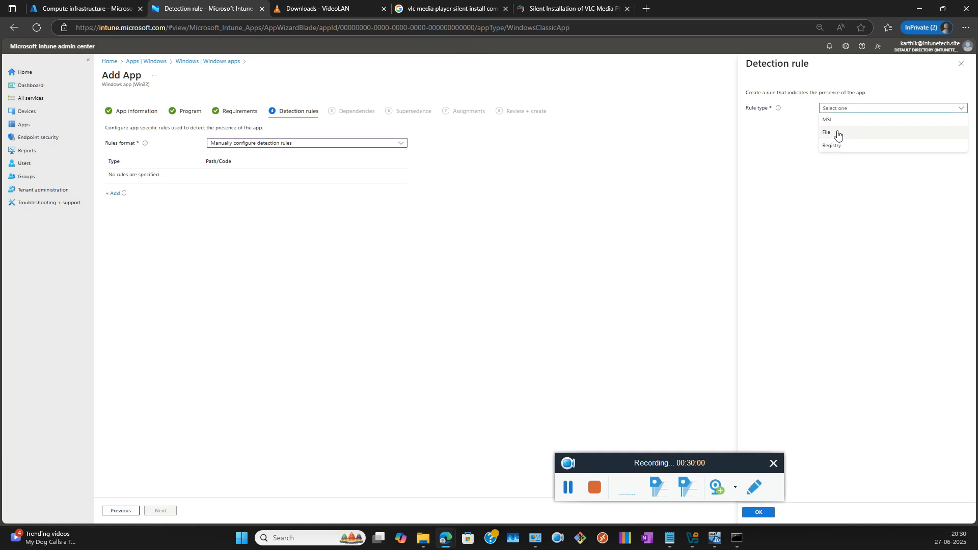
pyautogui.click(839, 134)
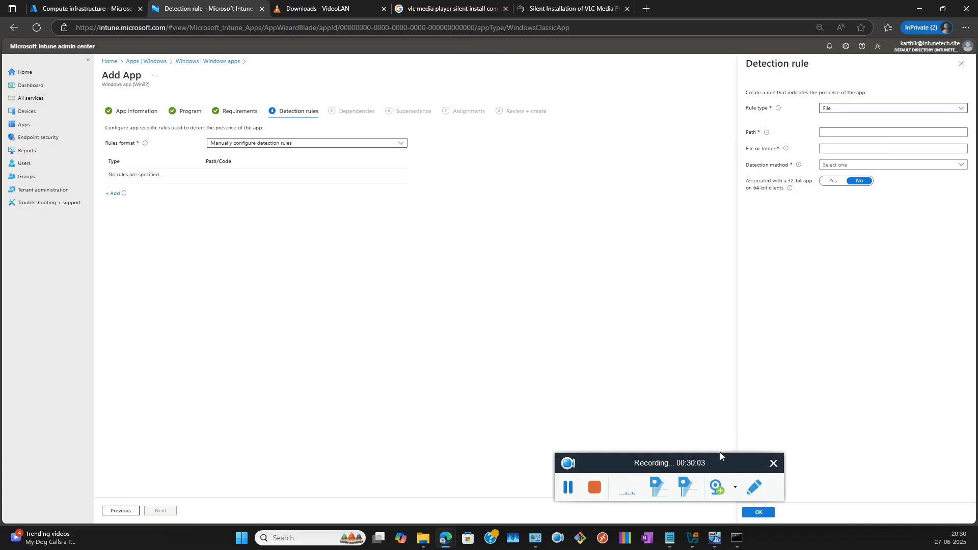
pyautogui.moveTo(720, 458); pyautogui.dragTo(596, 434)
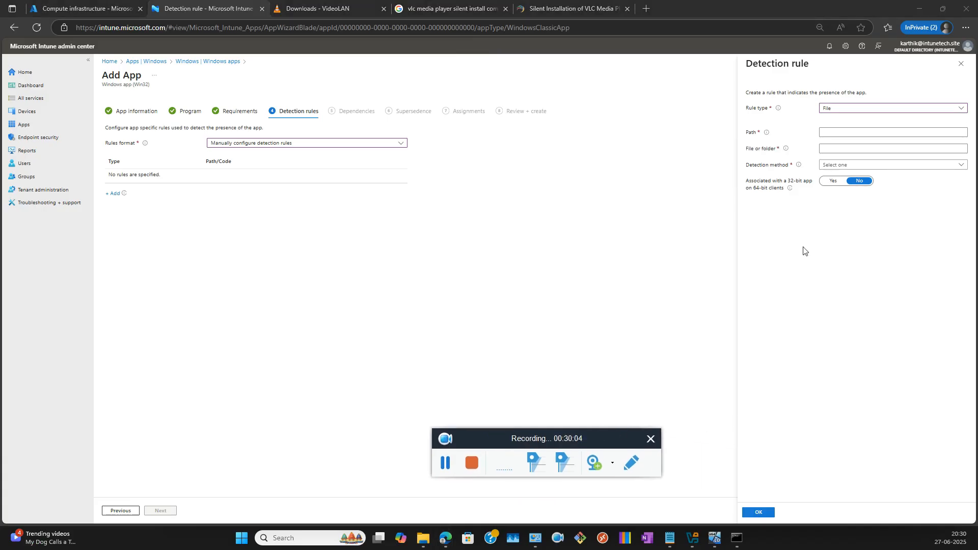
pyautogui.click(839, 132)
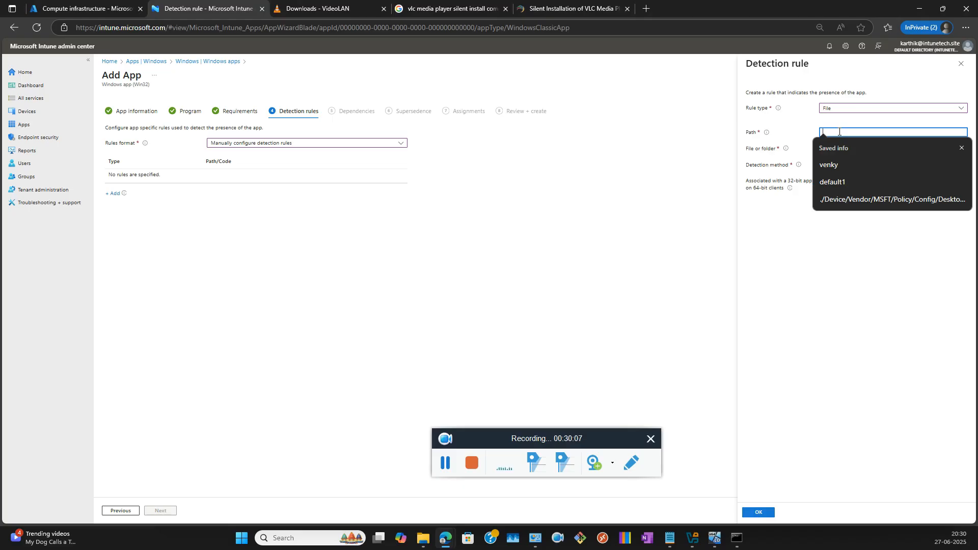
pyautogui.hotkey('ctrl', 'v')
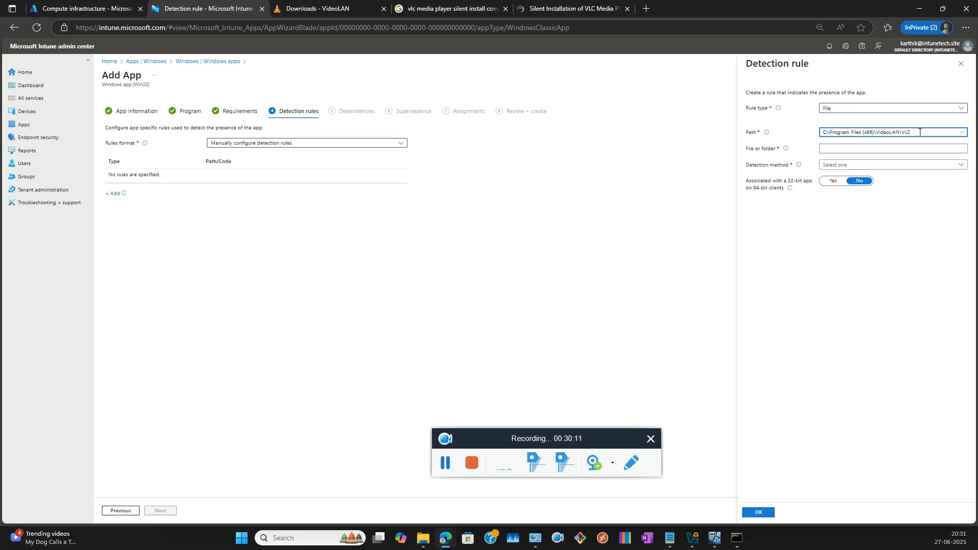
# Copy the file name vlc.exe from the VLC installation folder in File Explorer and enter it as the detection rule's file or folder
pyautogui.click(860, 149)
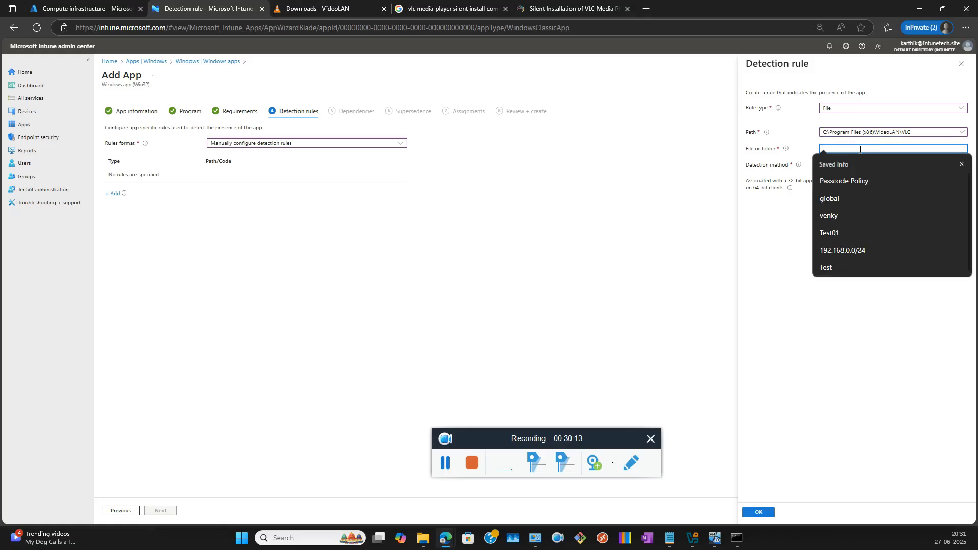
pyautogui.click(919, 133)
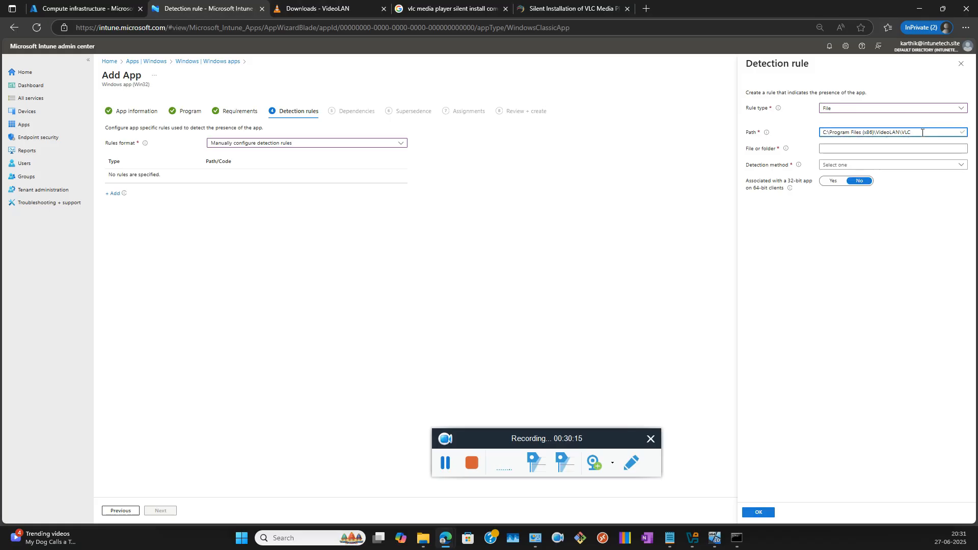
pyautogui.moveTo(425, 529)
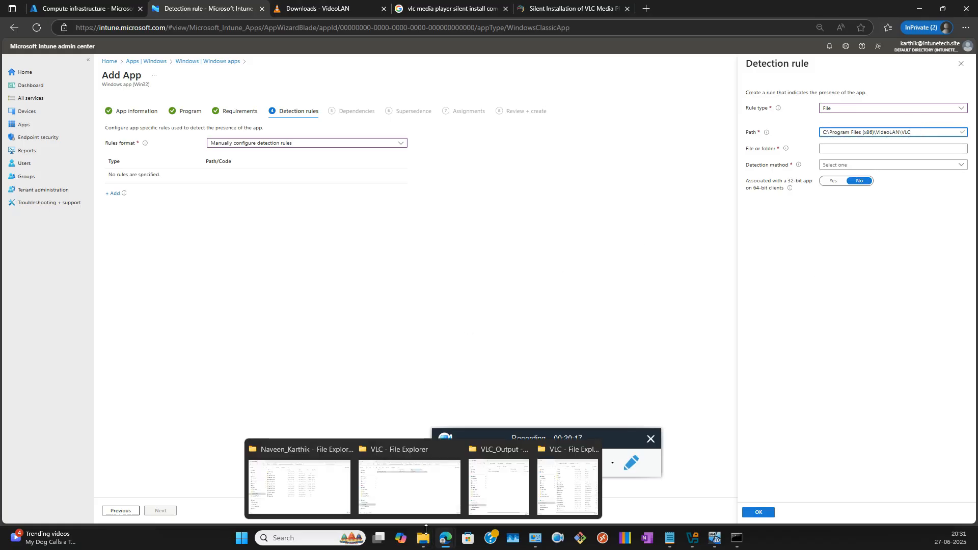
pyautogui.click(560, 485)
pyautogui.click(193, 413)
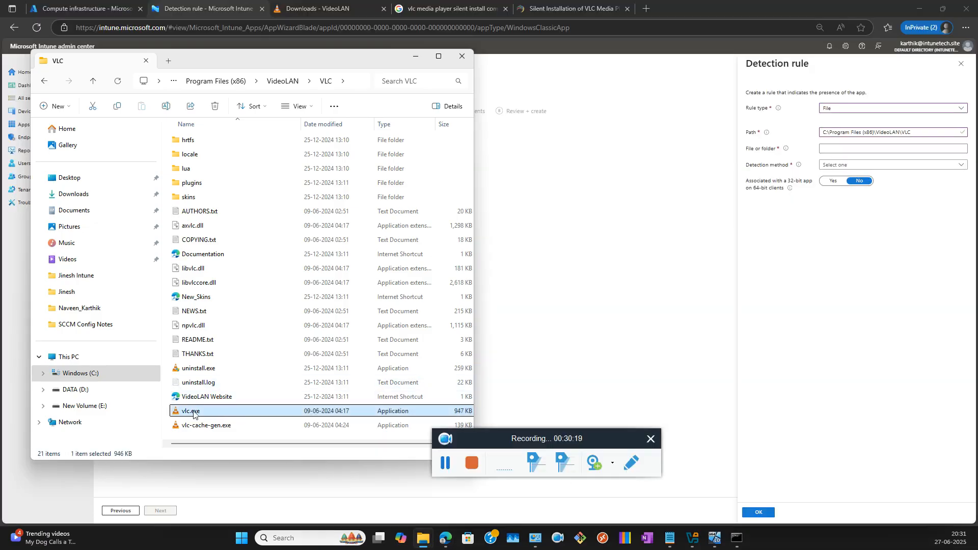
pyautogui.click(192, 412)
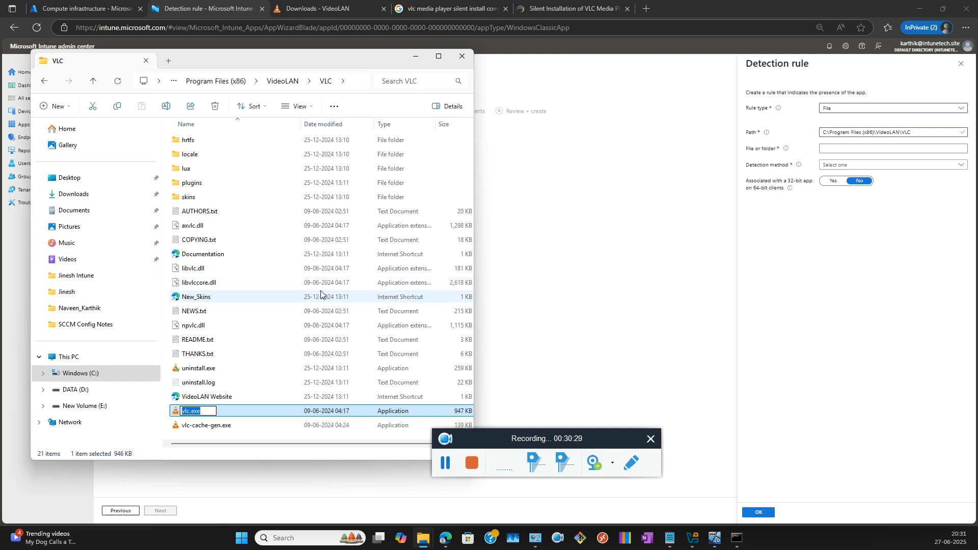
pyautogui.click(833, 147)
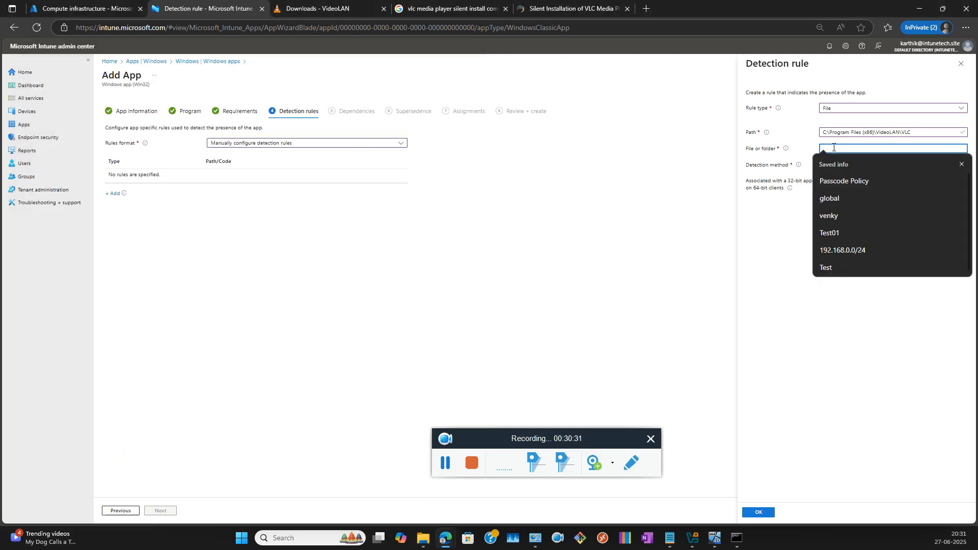
pyautogui.write('vlc.exe')
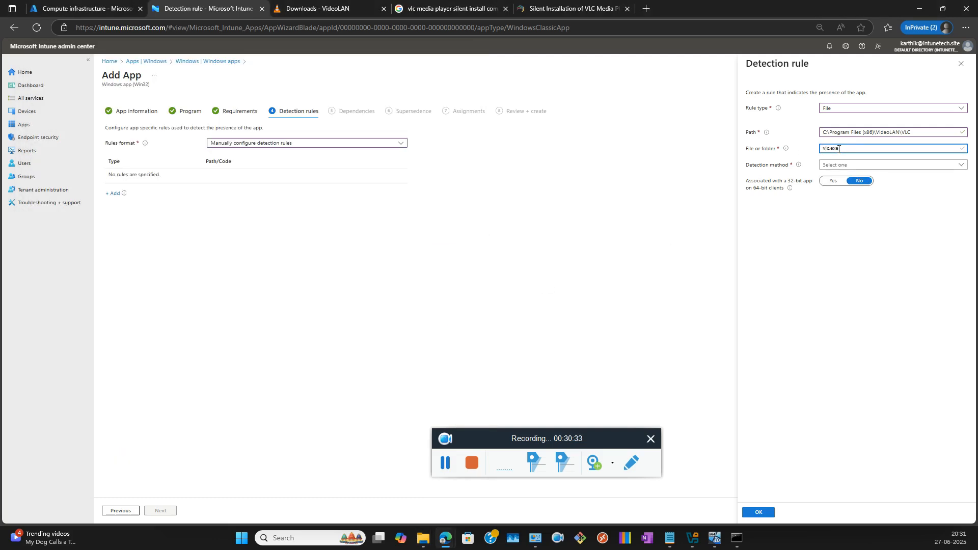
# Set the rule's detection method to "File or folder exists"
pyautogui.click(867, 166)
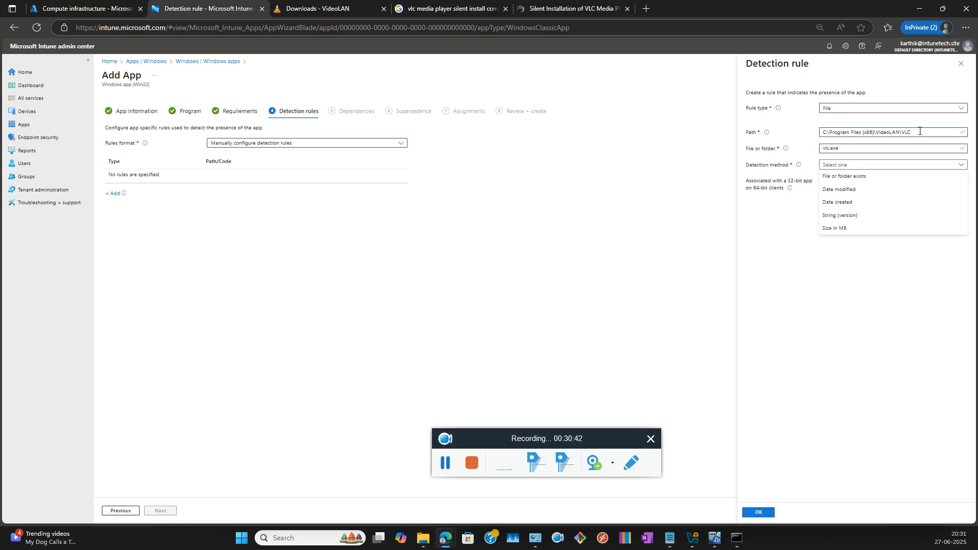
pyautogui.doubleClick(842, 149)
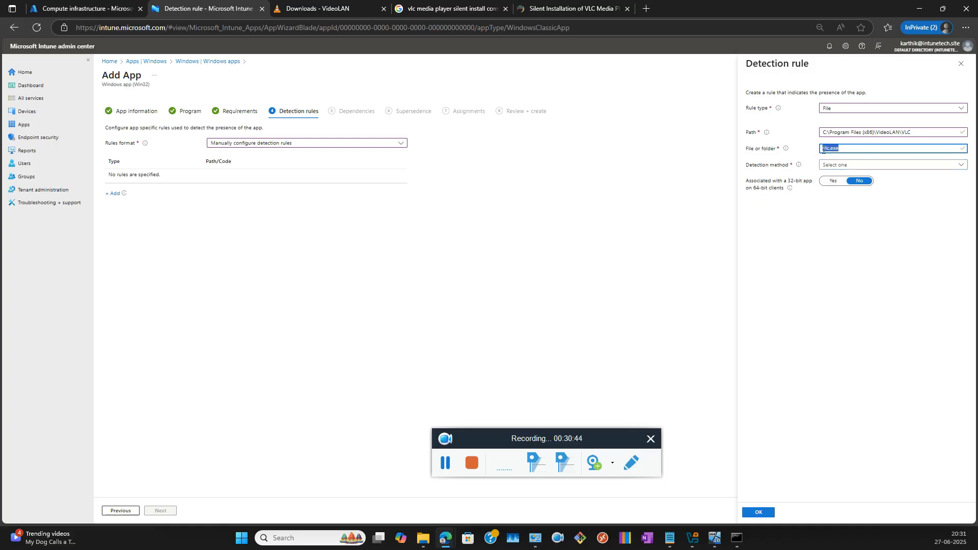
pyautogui.click(847, 165)
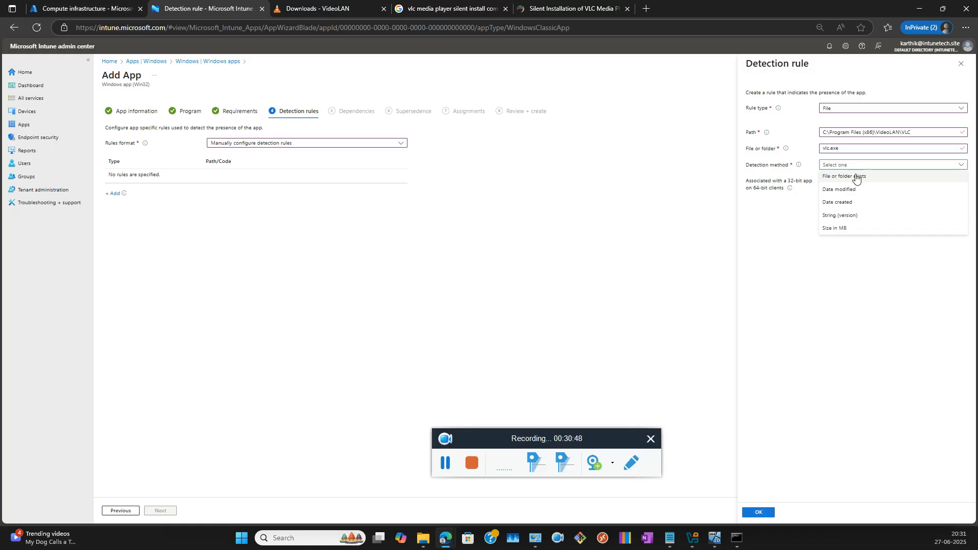
pyautogui.click(856, 176)
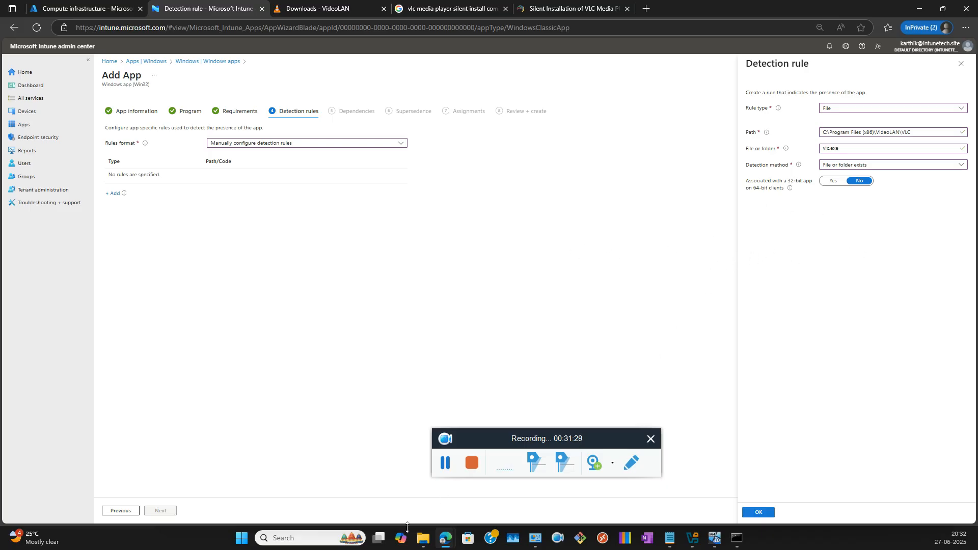
# Compare the rule's path and file name with vlc.exe in the VLC installation folder in File Explorer
pyautogui.moveTo(423, 537)
pyautogui.click(478, 502)
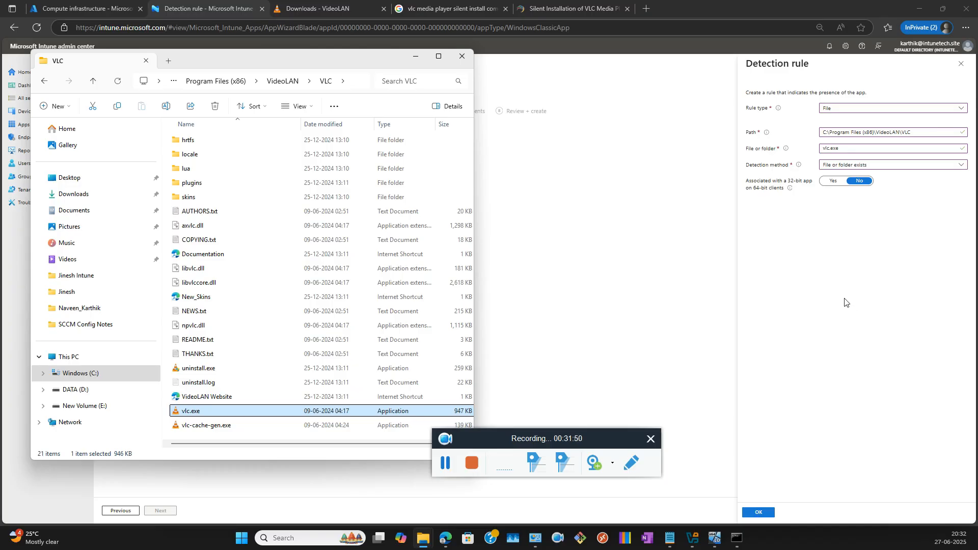
pyautogui.moveTo(597, 442); pyautogui.dragTo(813, 434)
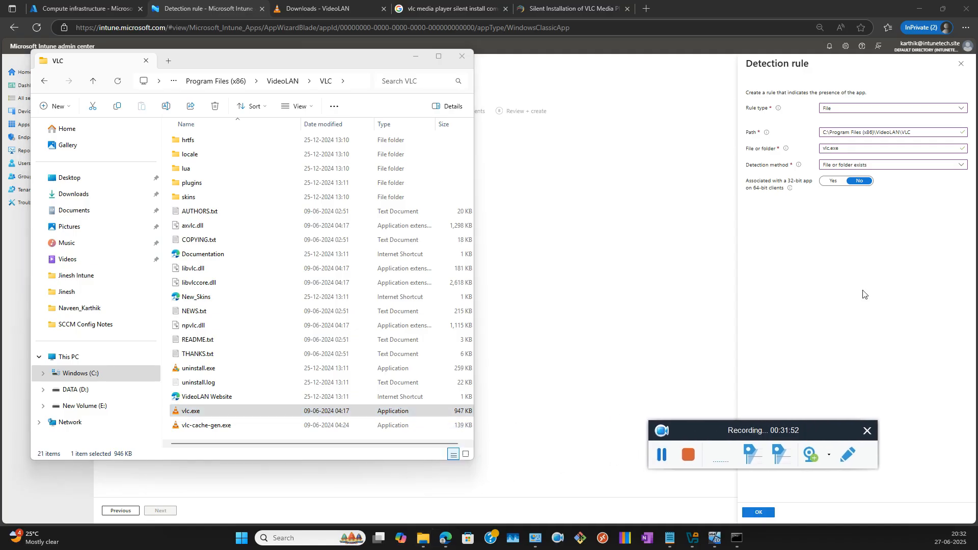
pyautogui.click(415, 57)
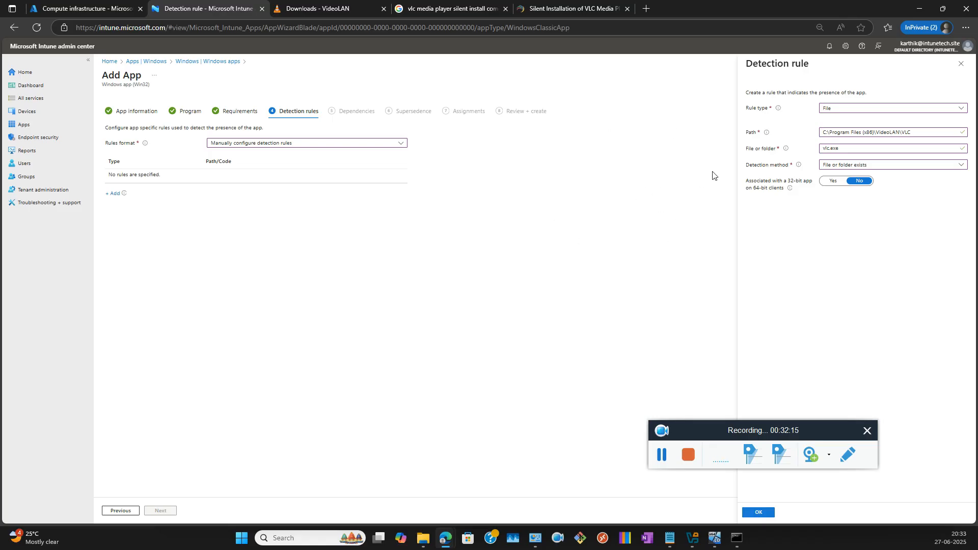
pyautogui.moveTo(915, 134); pyautogui.dragTo(809, 136)
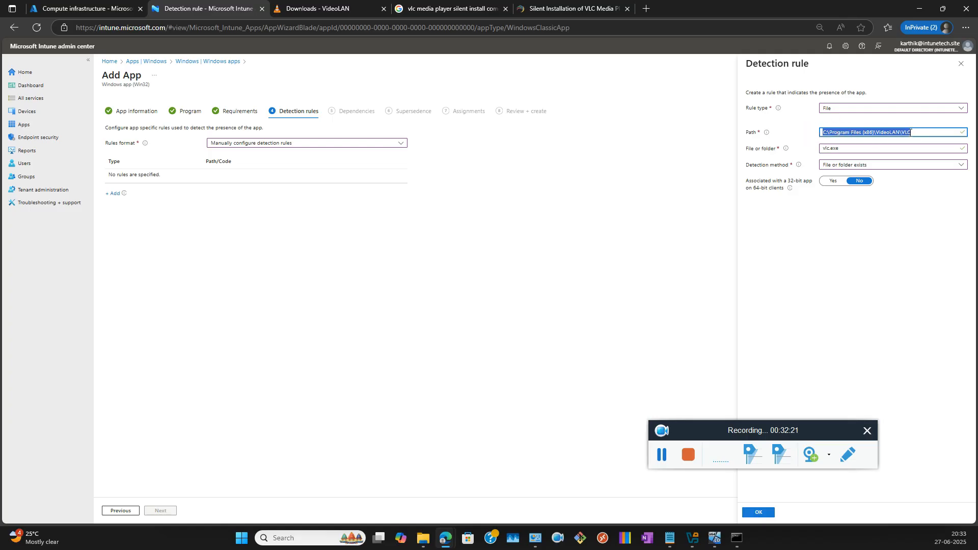
pyautogui.moveTo(841, 149); pyautogui.dragTo(817, 148)
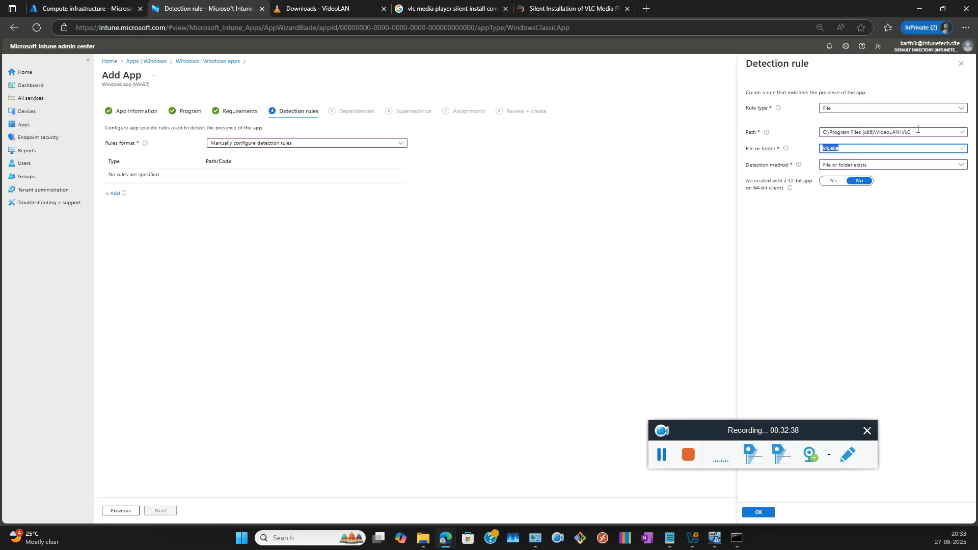
pyautogui.moveTo(917, 130); pyautogui.dragTo(817, 132)
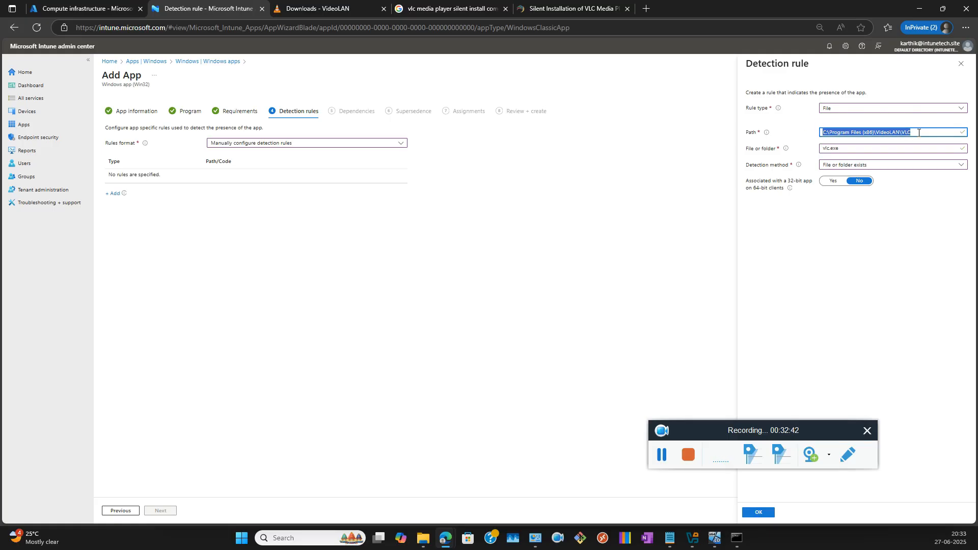
pyautogui.moveTo(919, 147); pyautogui.dragTo(820, 148)
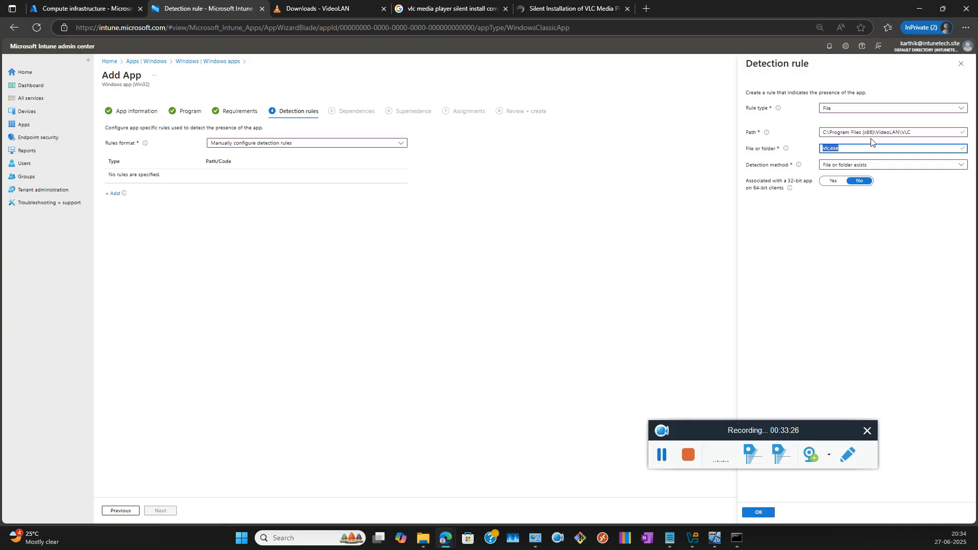
pyautogui.click(830, 148)
pyautogui.moveTo(909, 134); pyautogui.dragTo(821, 149)
pyautogui.click(855, 147)
pyautogui.moveTo(856, 147); pyautogui.dragTo(798, 154)
# Save the file detection rule and proceed to the app's dependencies
pyautogui.click(835, 148)
pyautogui.press('BackSpace')
pyautogui.click(815, 265)
pyautogui.click(761, 514)
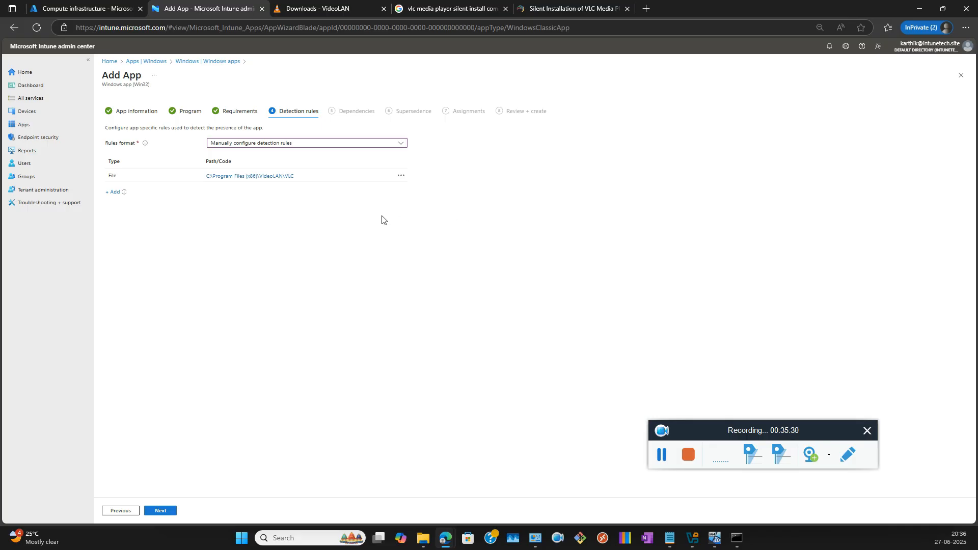
pyautogui.click(163, 511)
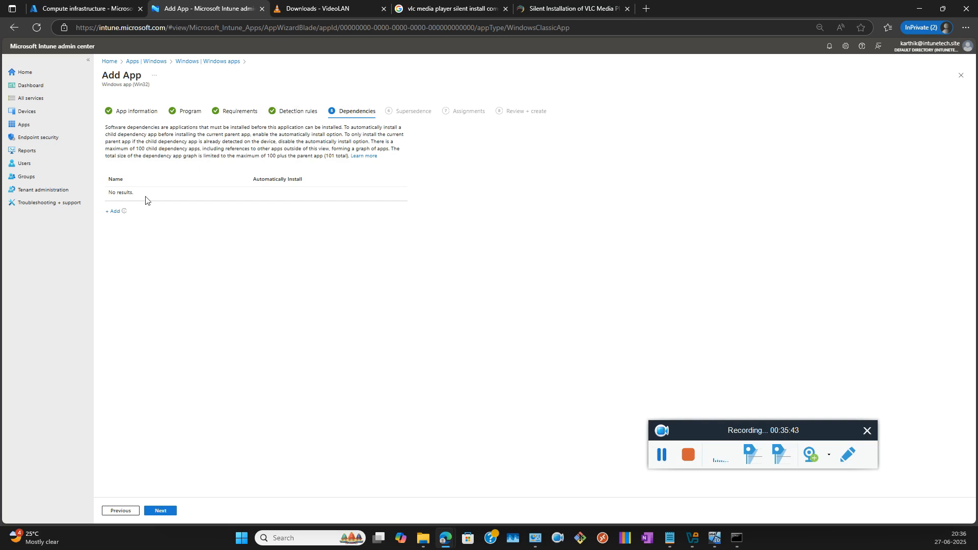
# Search the apps available as dependencies for ".net" and close the search without adding any
pyautogui.click(113, 211)
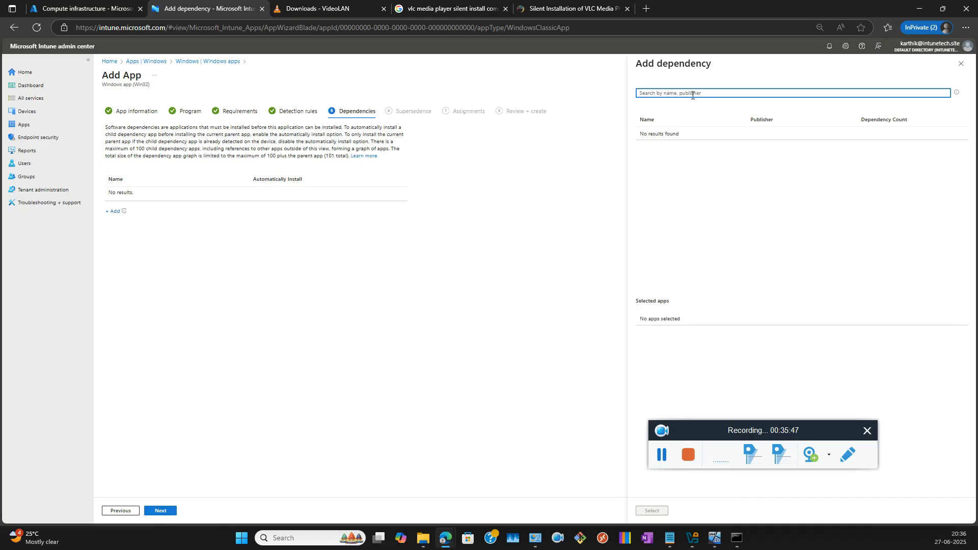
pyautogui.write('.net')
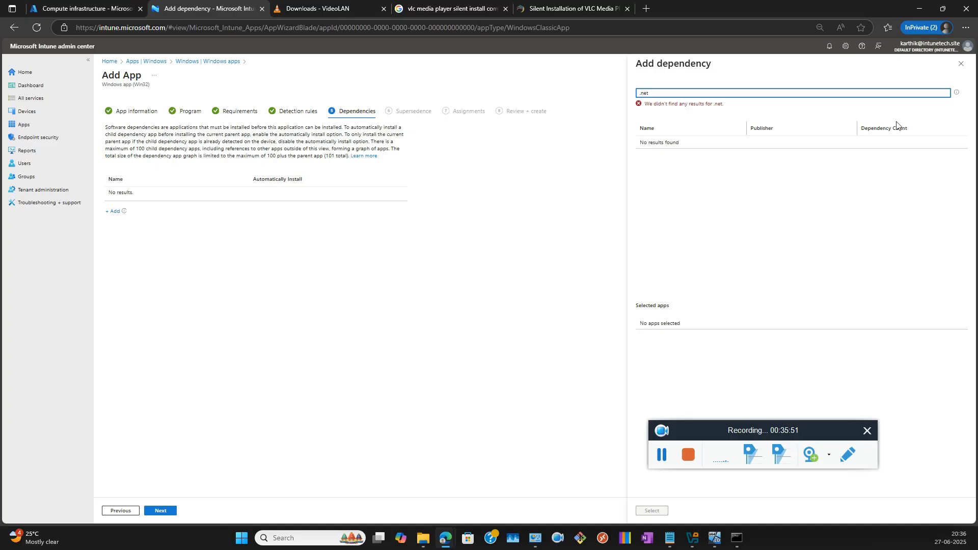
pyautogui.click(961, 64)
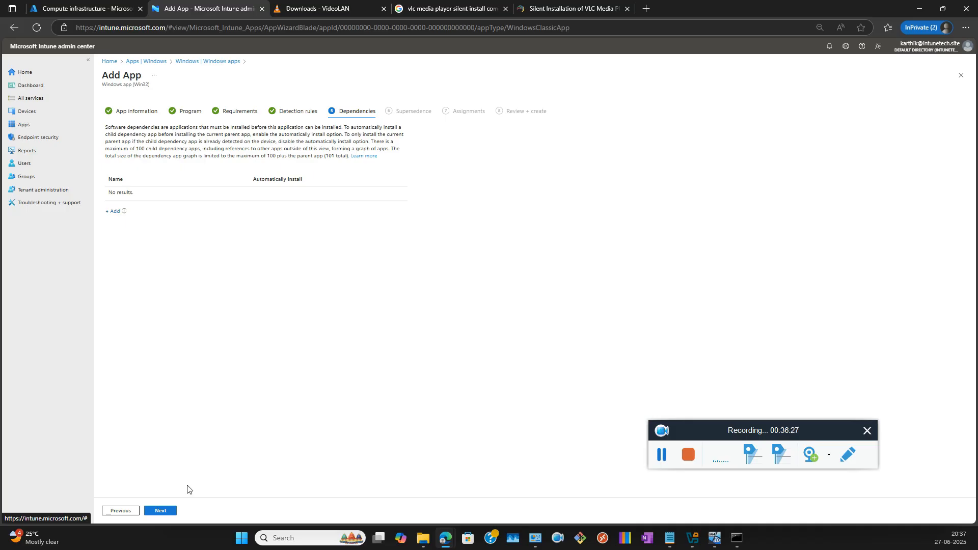
# Proceed through supersedence to the app's assignments without adding any dependency or superseded app
pyautogui.click(160, 510)
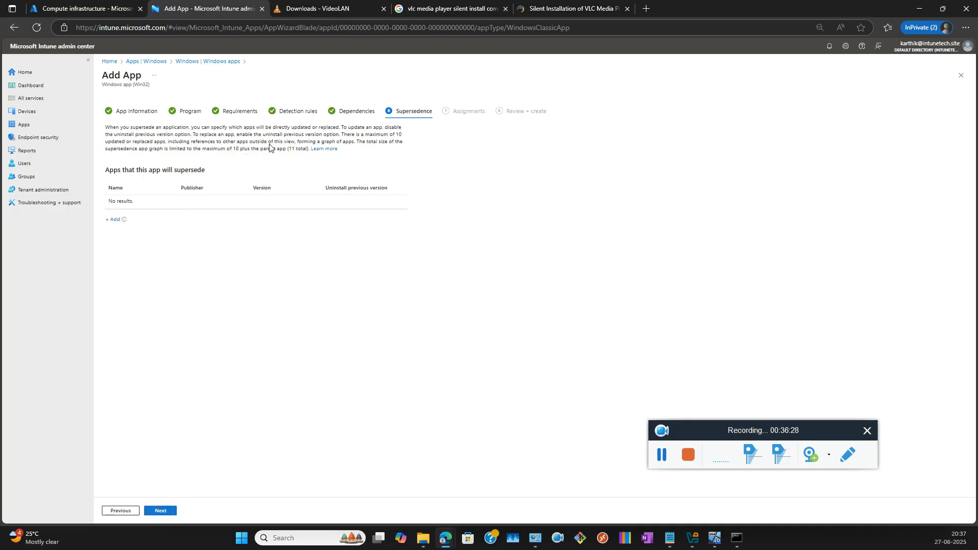
pyautogui.click(279, 139)
pyautogui.moveTo(291, 126); pyautogui.dragTo(340, 127)
pyautogui.click(172, 511)
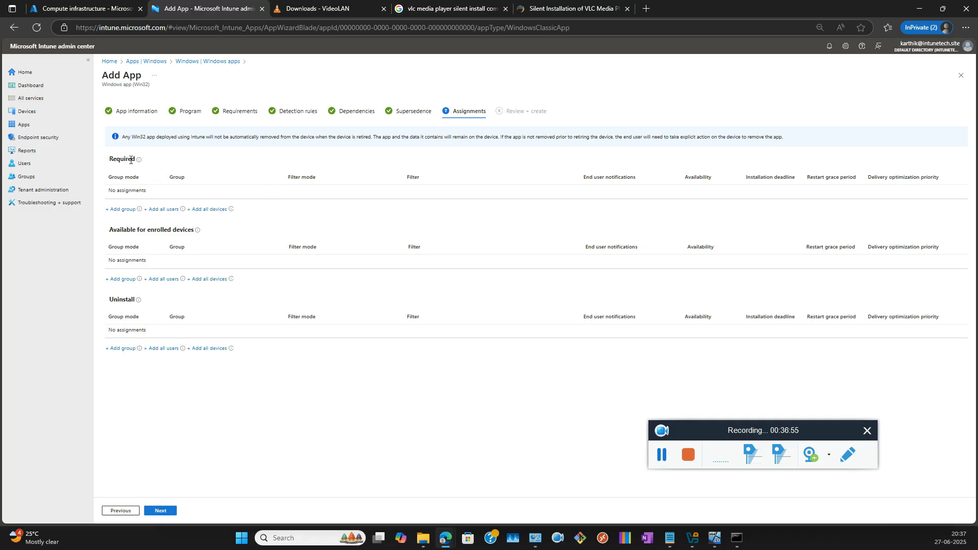
# Assign the app as Required to the AllActiveDevices group
pyautogui.moveTo(139, 165)
pyautogui.tripleClick(115, 230)
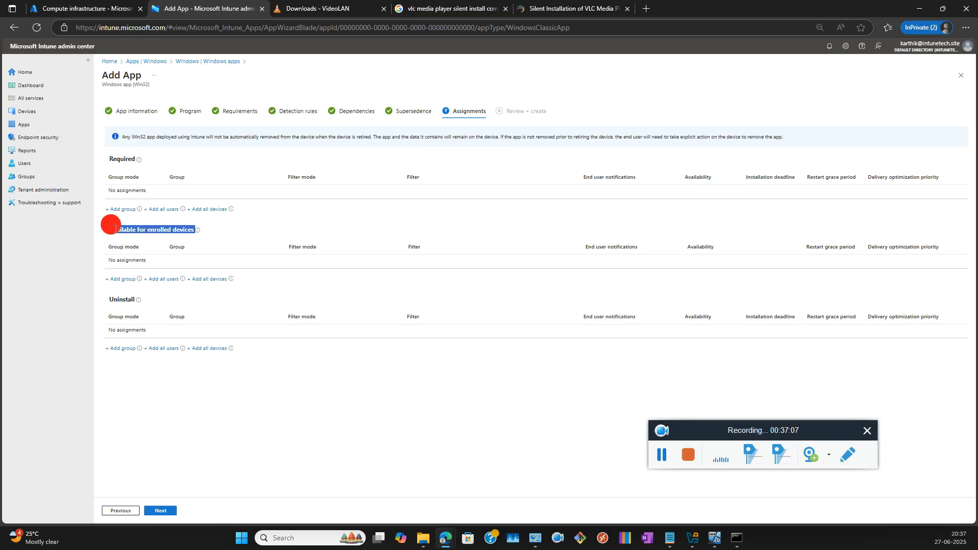
pyautogui.moveTo(108, 229); pyautogui.dragTo(186, 229)
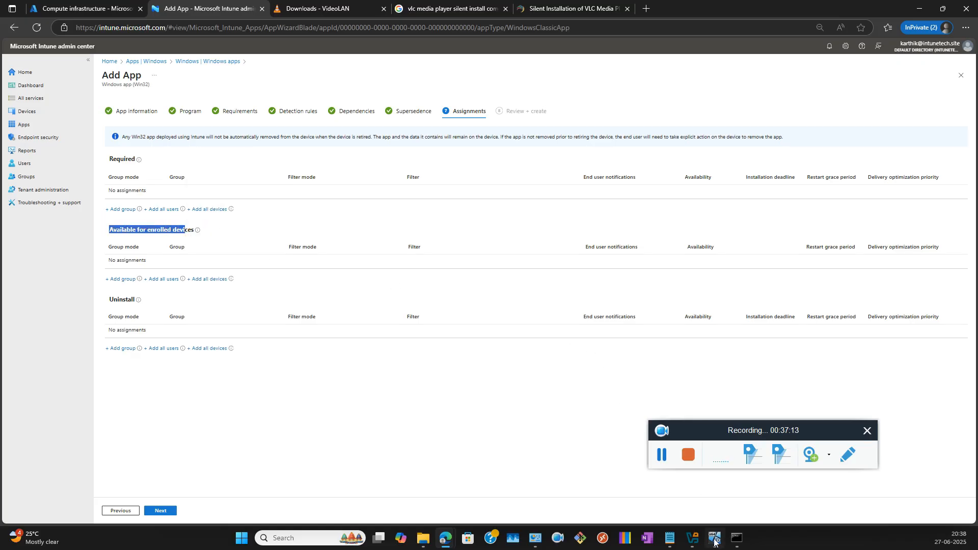
pyautogui.moveTo(714, 537)
pyautogui.click(119, 209)
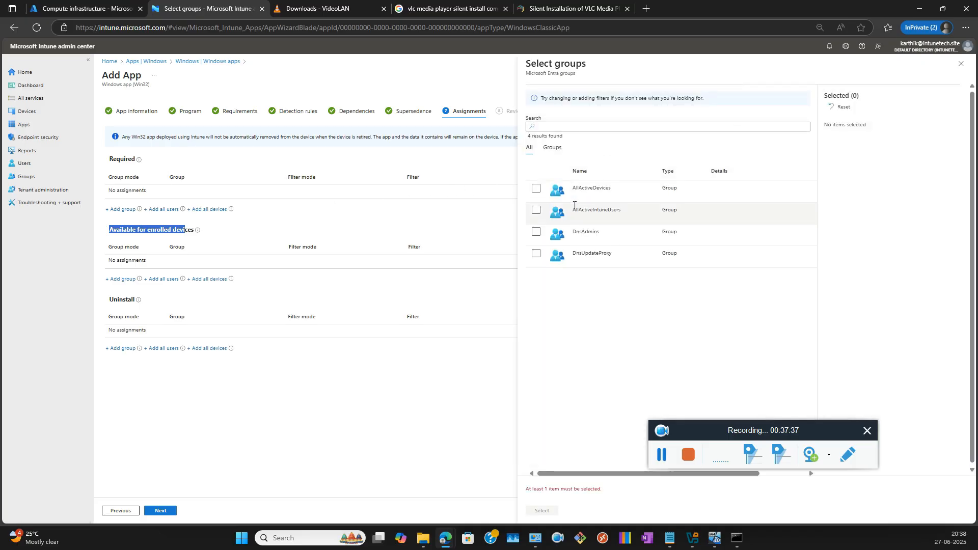
pyautogui.click(536, 189)
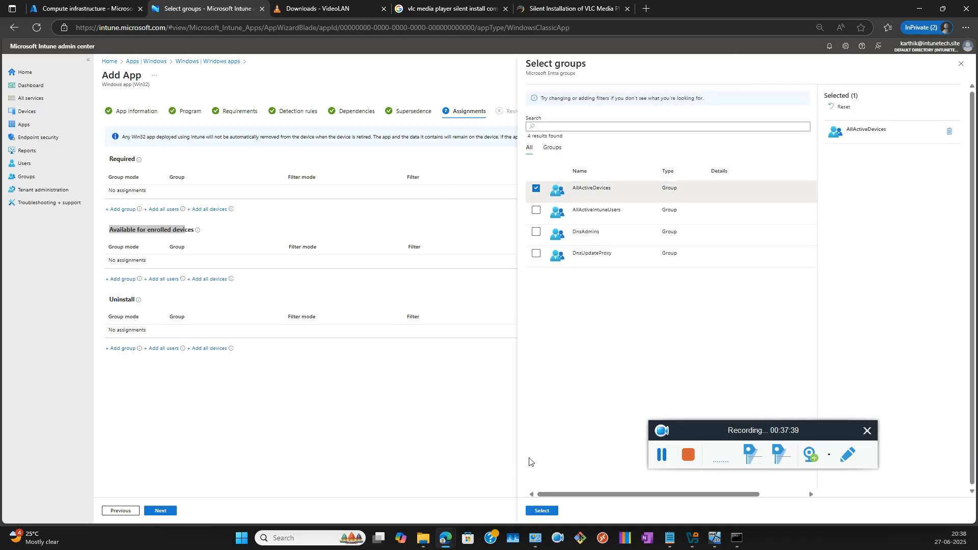
pyautogui.click(543, 512)
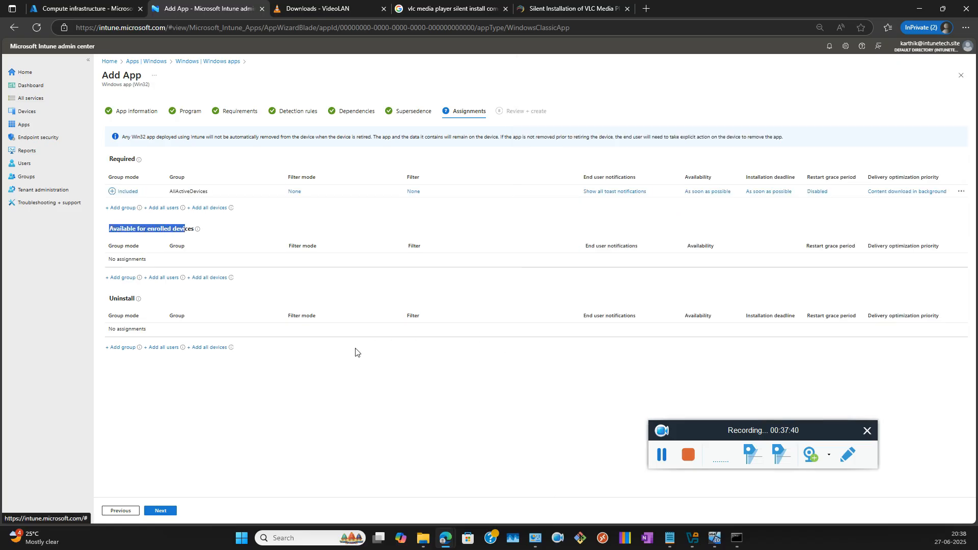
pyautogui.click(358, 390)
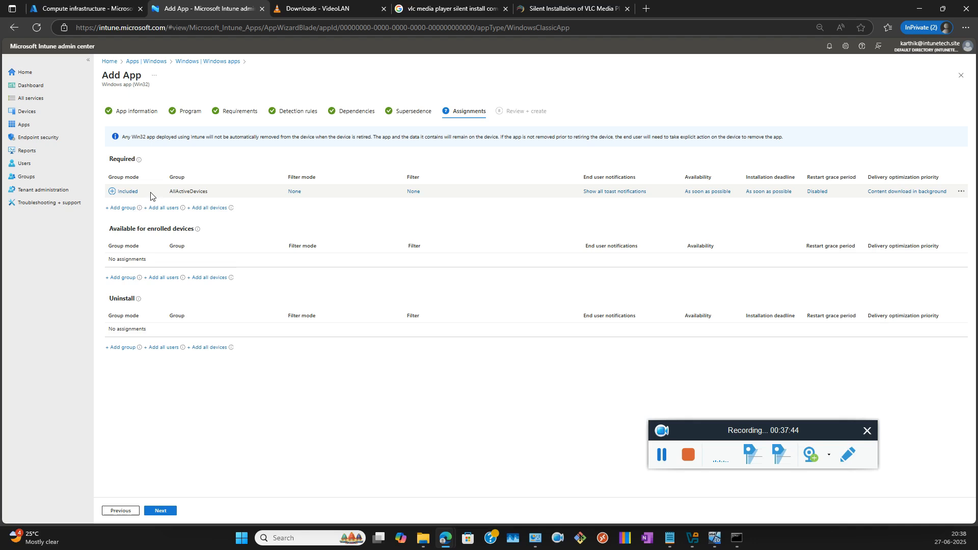
# Proceed to the review summary of the app and expand its Required assignments
pyautogui.click(961, 191)
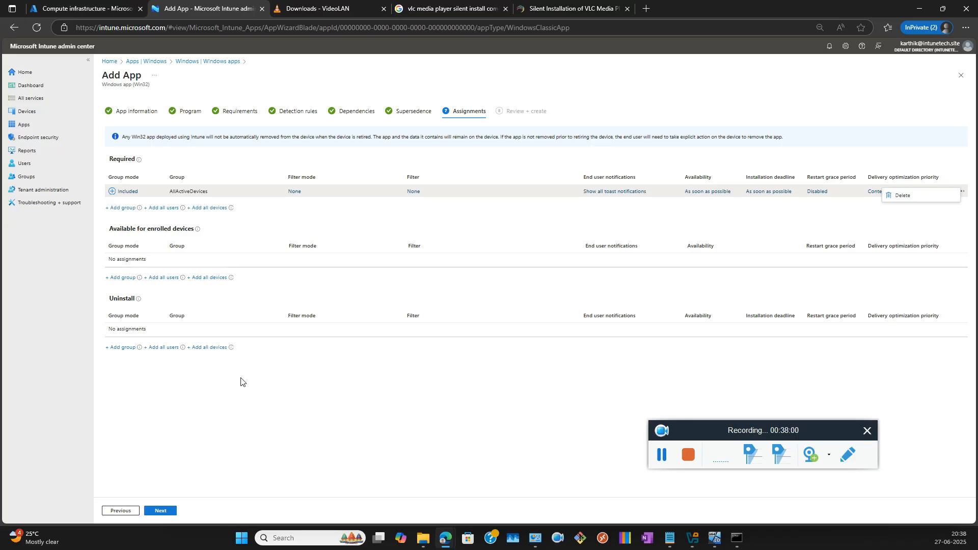
pyautogui.click(160, 510)
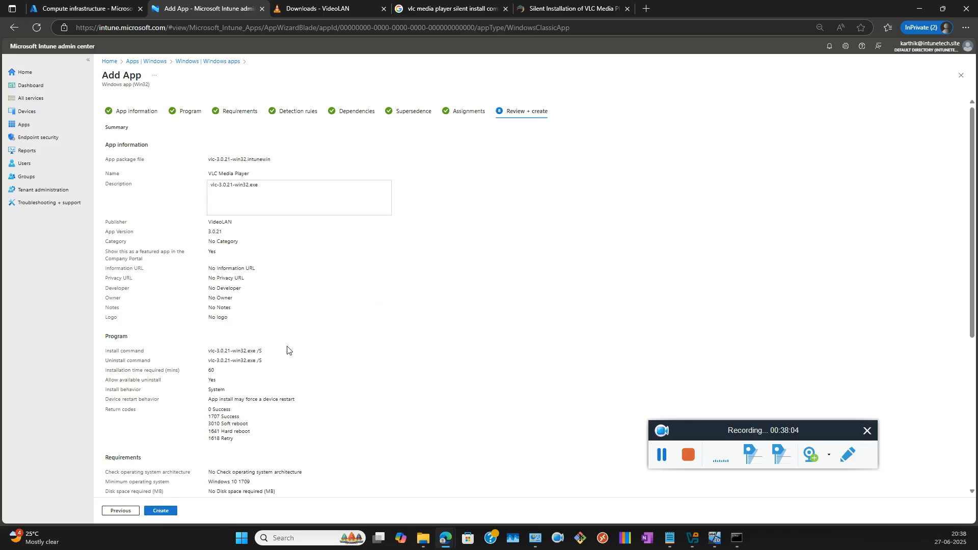
pyautogui.scroll(-5, 287, 350)
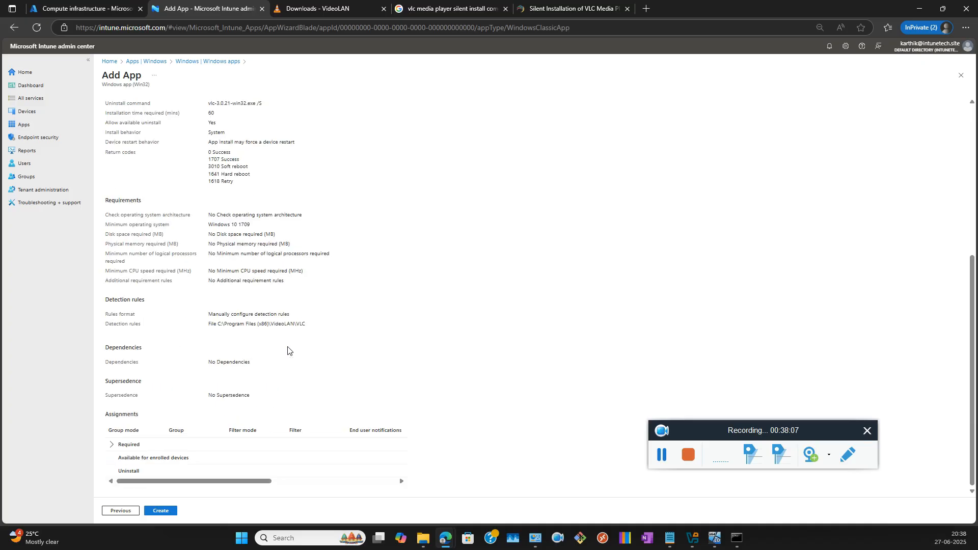
pyautogui.click(112, 444)
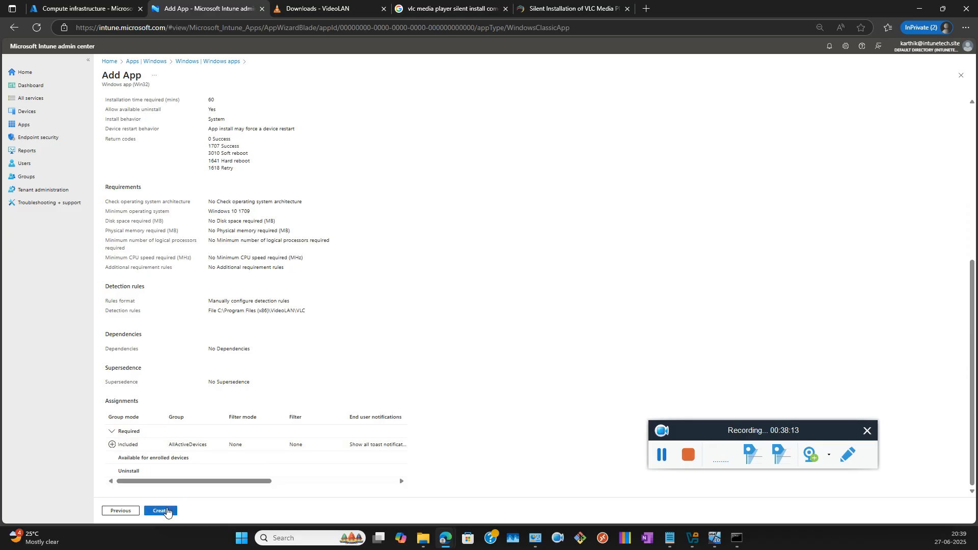
# Create the VLC Media Player app with the reviewed settings
pyautogui.click(168, 511)
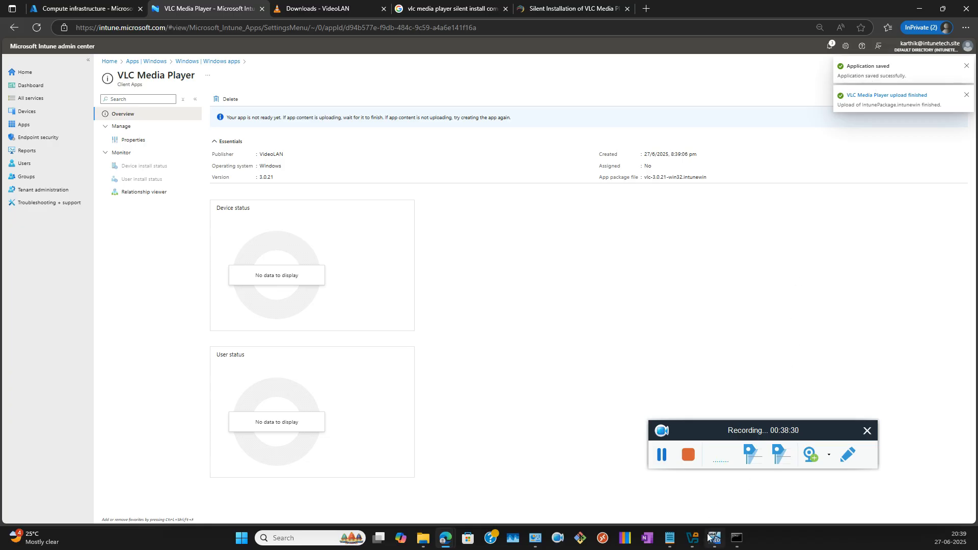
# Switch to the TestVM02 virtual machine in VirtualBox and refresh its desktop
pyautogui.moveTo(714, 538)
pyautogui.click(719, 495)
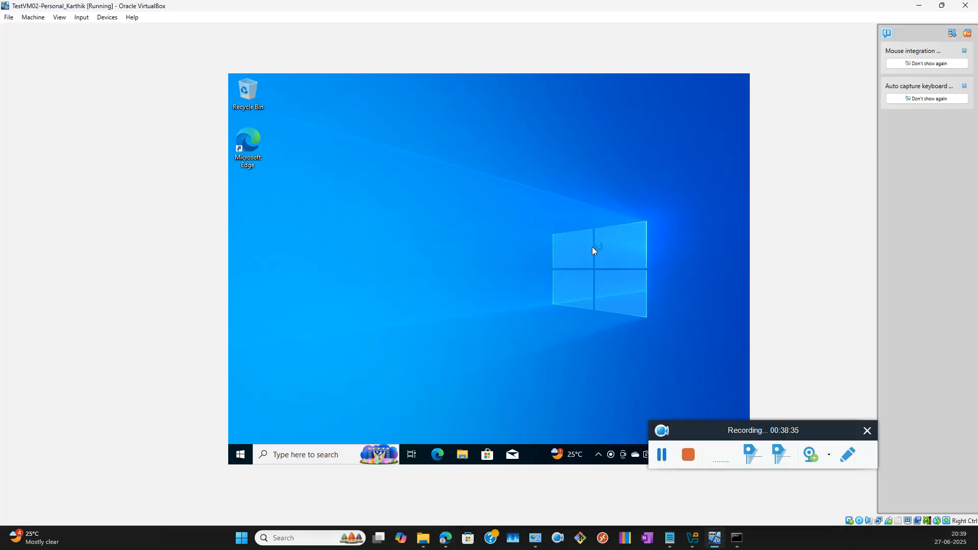
pyautogui.moveTo(774, 439); pyautogui.dragTo(826, 476)
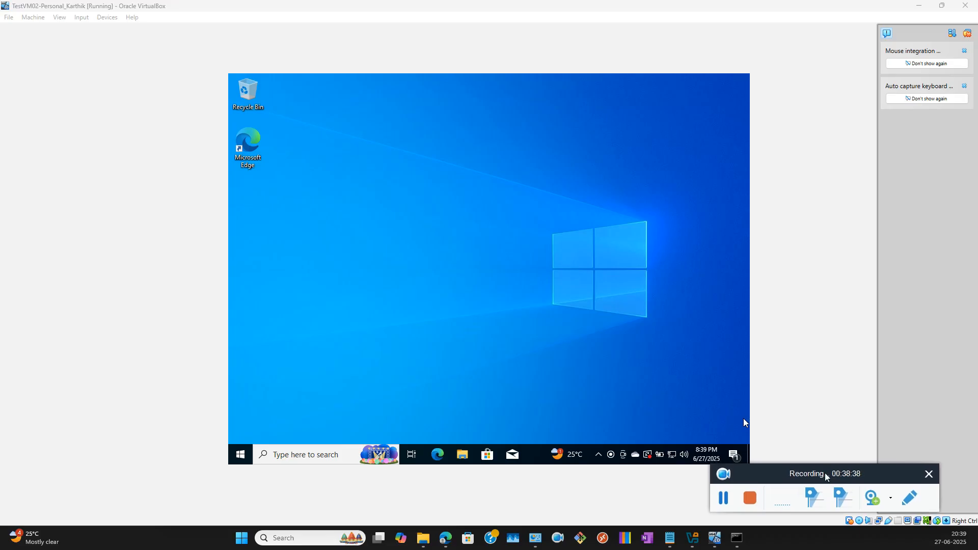
pyautogui.rightClick(554, 185)
pyautogui.click(578, 215)
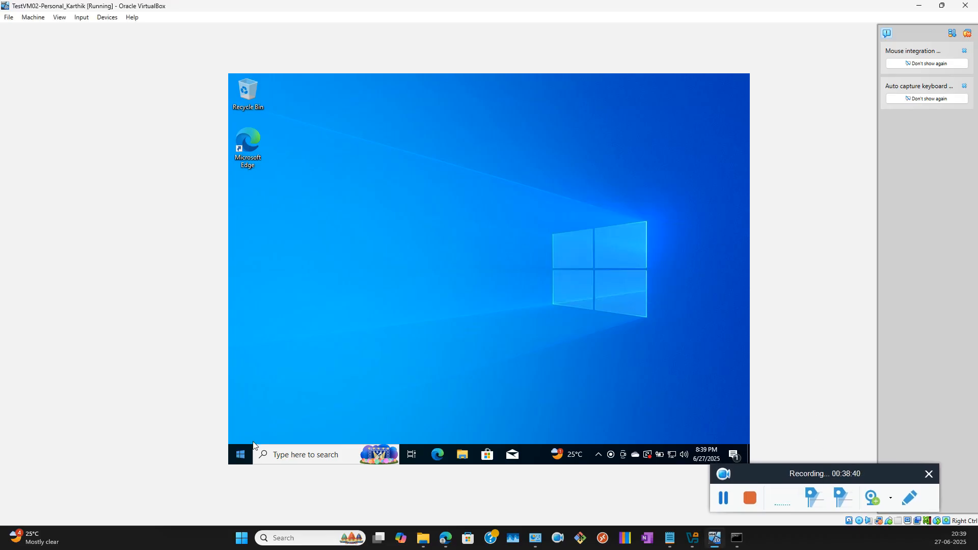
# Search the virtual machine for "service" and open the Services app
pyautogui.click(300, 454)
pyautogui.write('servi')
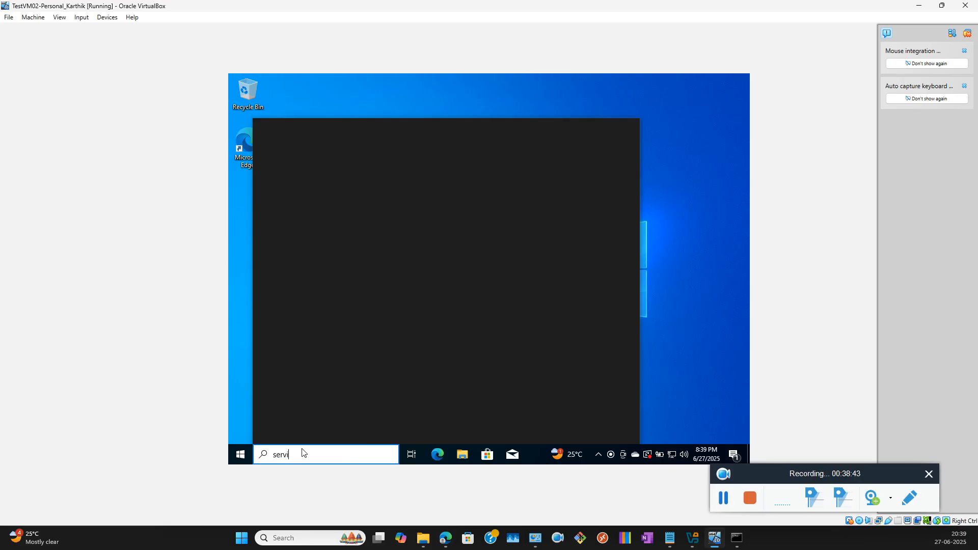
pyautogui.write('ce')
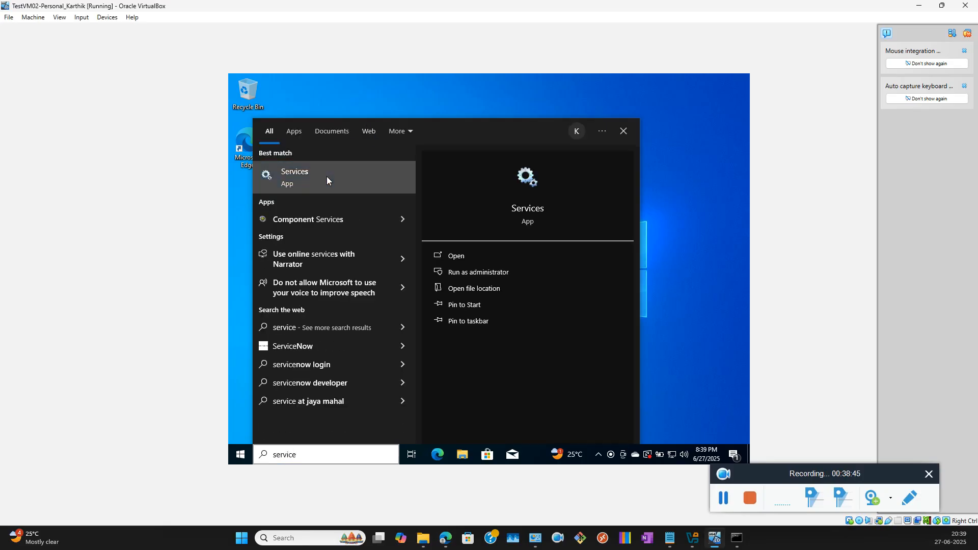
pyautogui.click(327, 180)
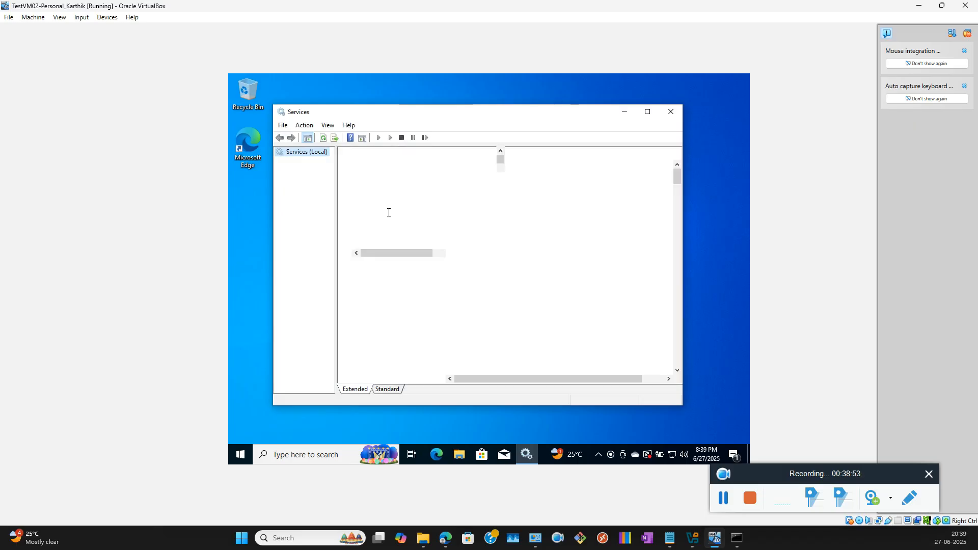
# Jump to the services starting with "mi", maximize the Services window and widen the Name column to read the full service names
pyautogui.click(479, 248)
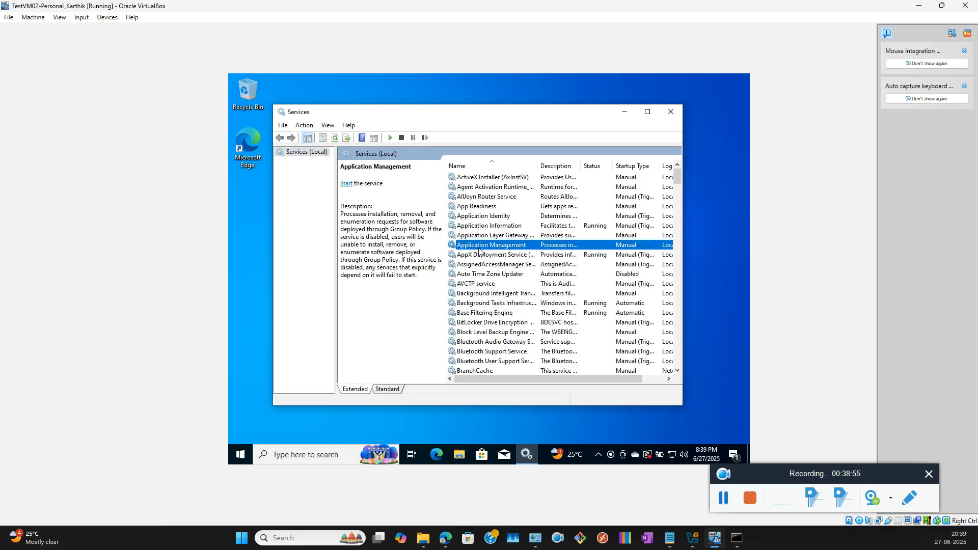
pyautogui.write('mi')
pyautogui.click(478, 294)
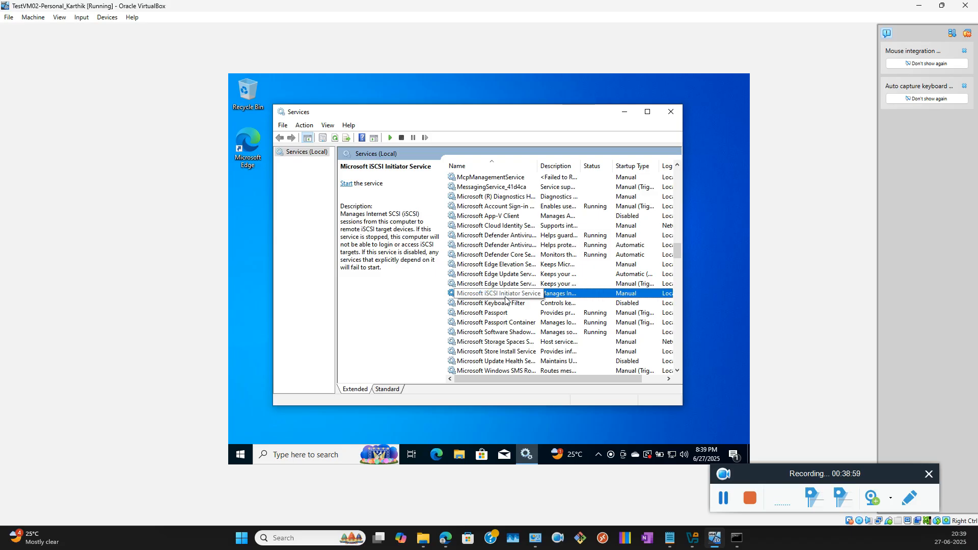
pyautogui.doubleClick(530, 115)
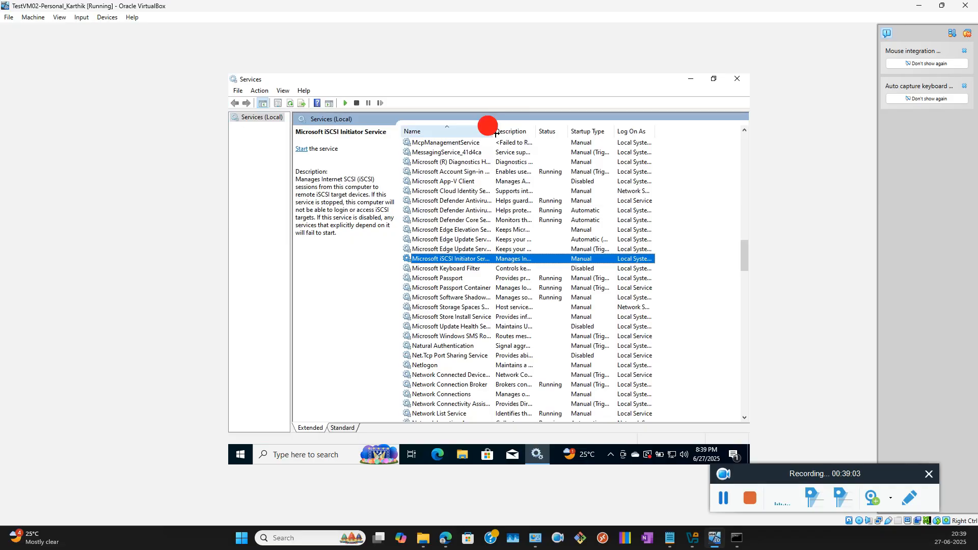
pyautogui.moveTo(492, 128); pyautogui.dragTo(554, 129)
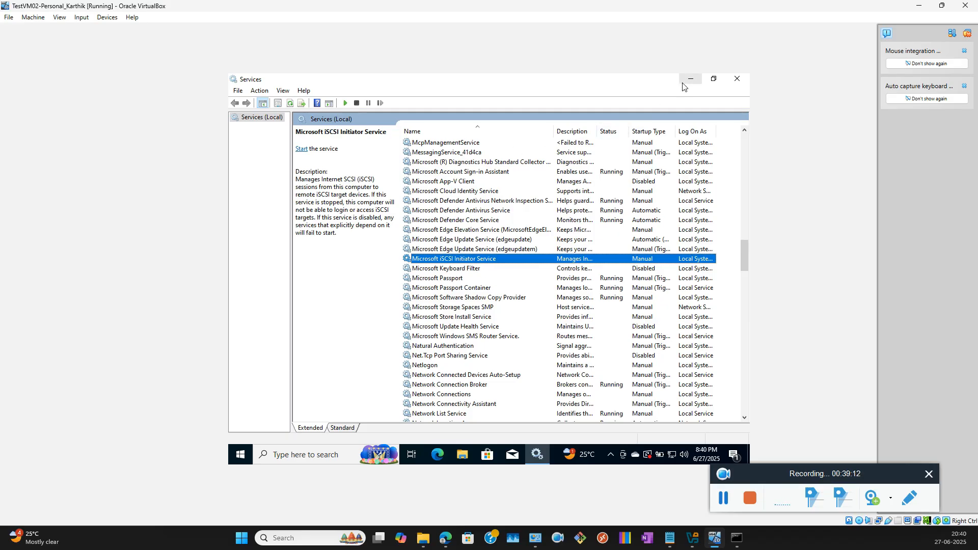
# Return to the Windows apps list in Intune, view the app types offered for a new app, and recheck the virtual machine's Services list
pyautogui.click(913, 7)
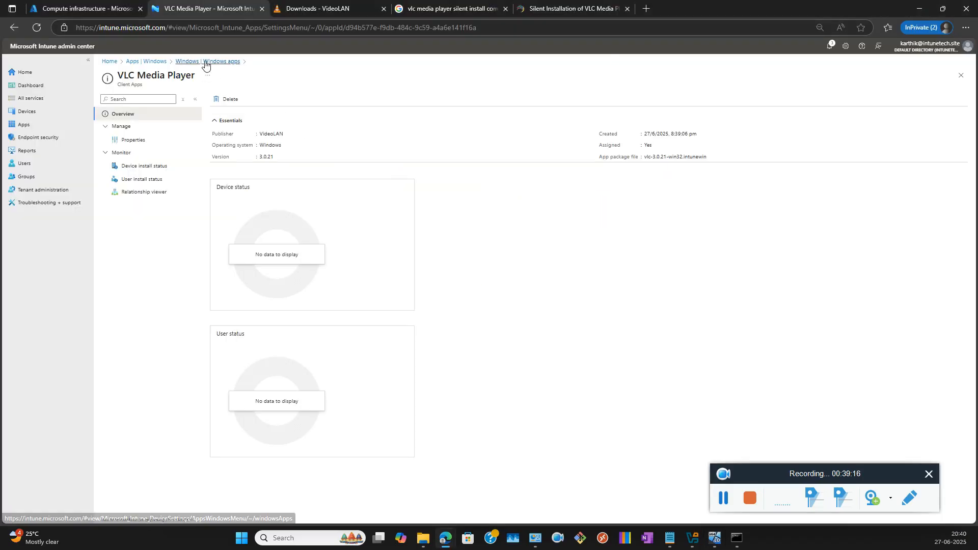
pyautogui.click(207, 61)
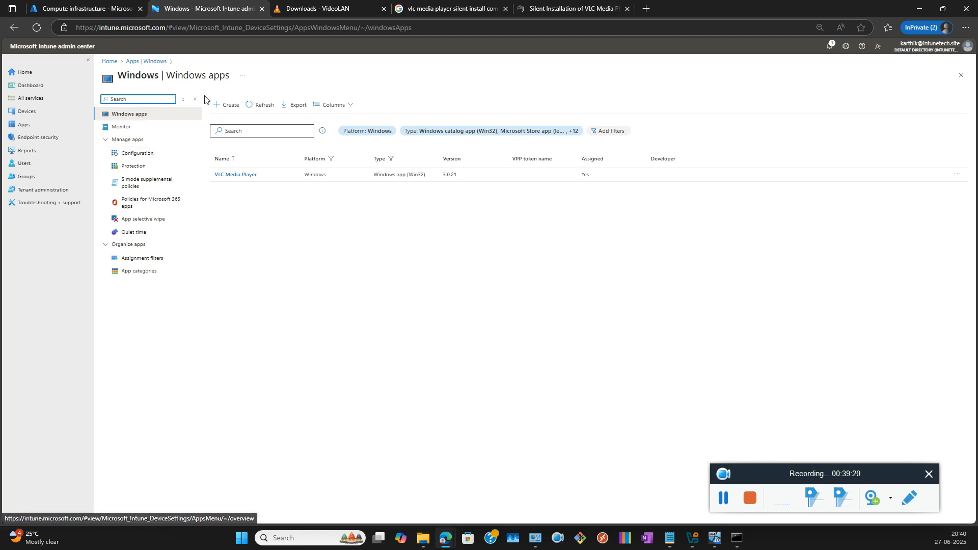
pyautogui.click(225, 104)
pyautogui.click(807, 104)
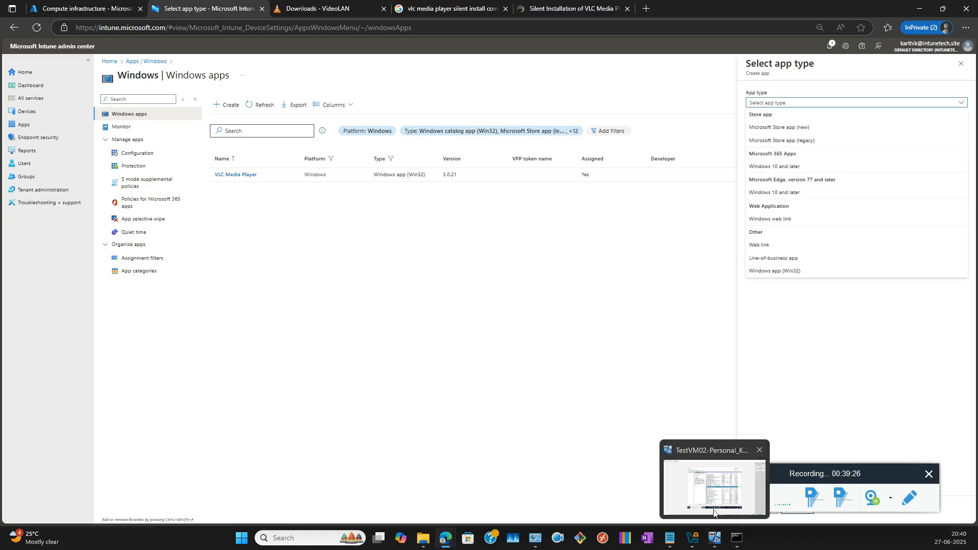
pyautogui.click(714, 539)
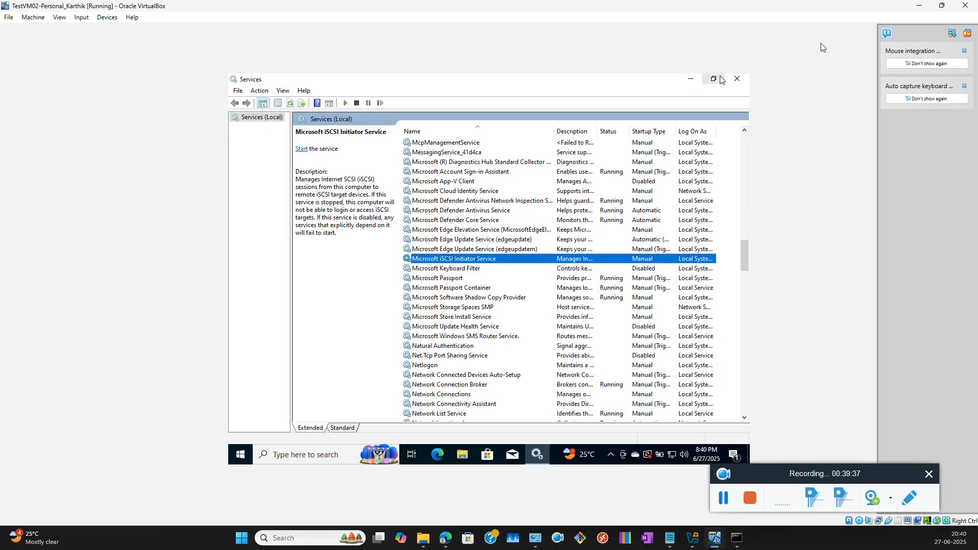
pyautogui.click(918, 6)
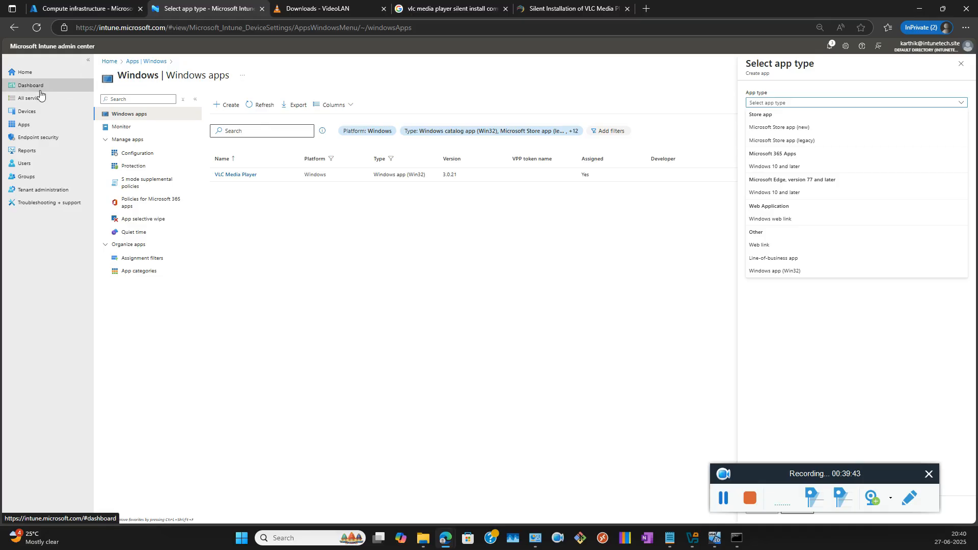
# Browse the Apps overview and All Apps in Intune and view the Windows apps list
pyautogui.click(24, 124)
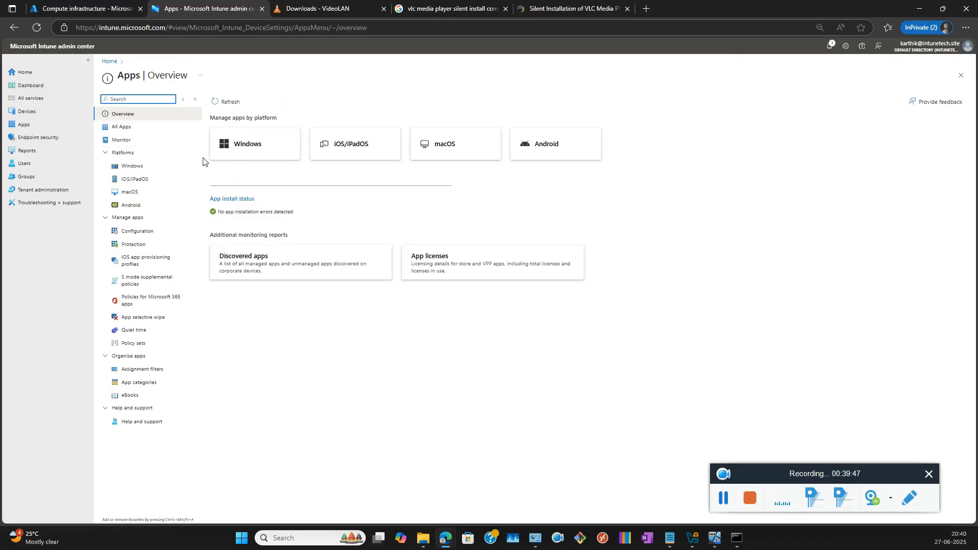
pyautogui.click(151, 167)
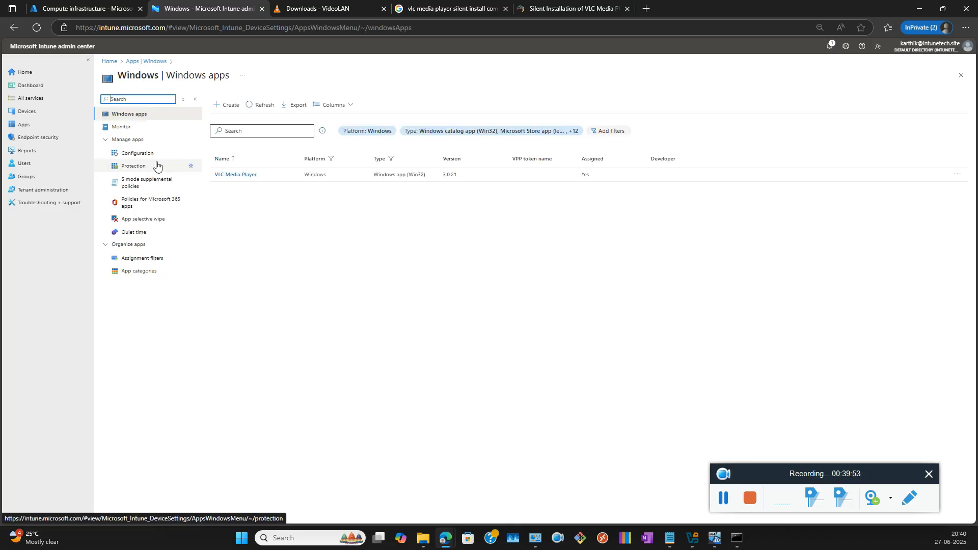
pyautogui.click(156, 61)
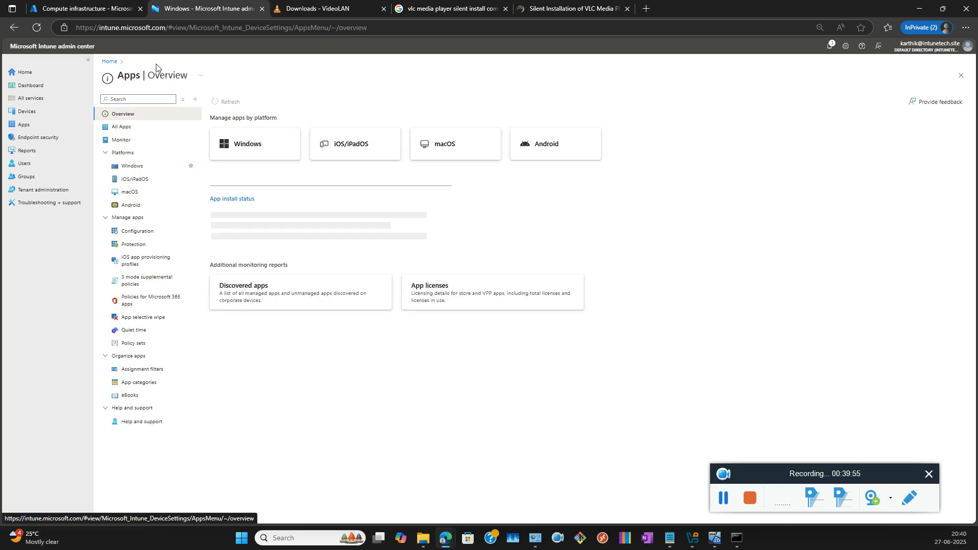
pyautogui.click(127, 130)
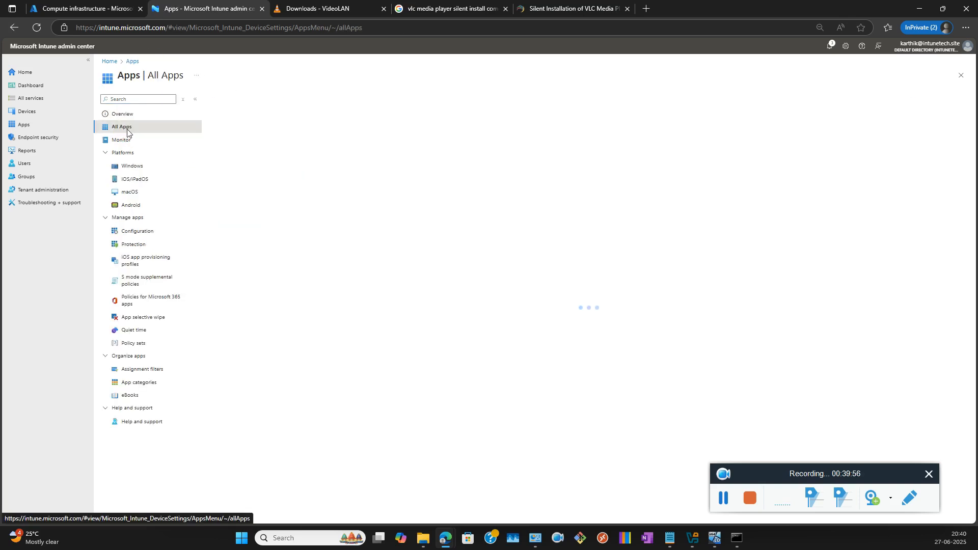
pyautogui.click(132, 166)
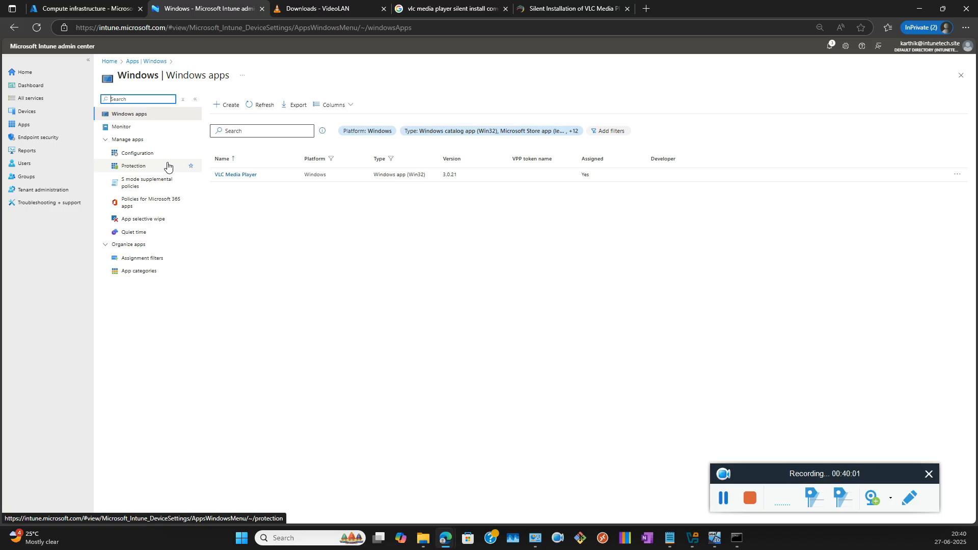
# View the Reports overview in Intune and return to the Windows apps list
pyautogui.click(46, 150)
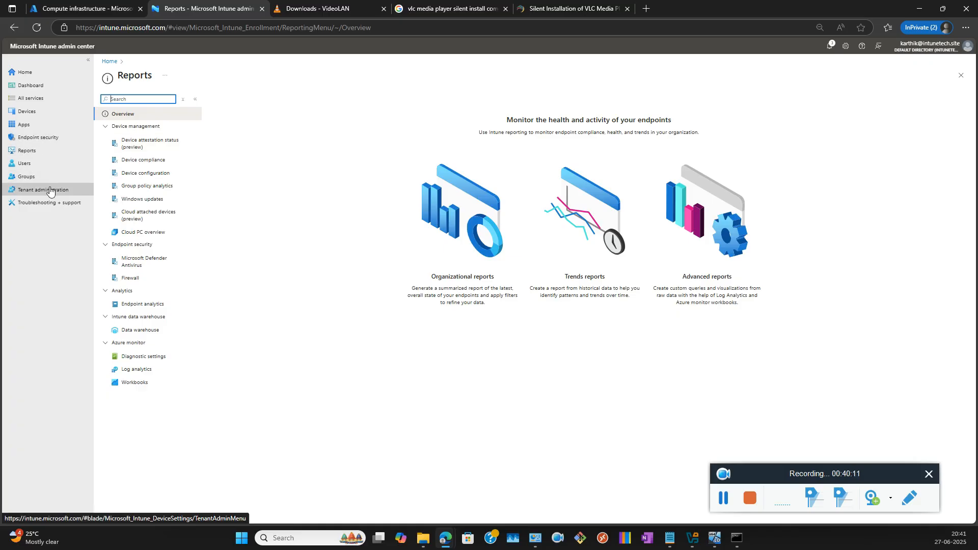
pyautogui.click(37, 129)
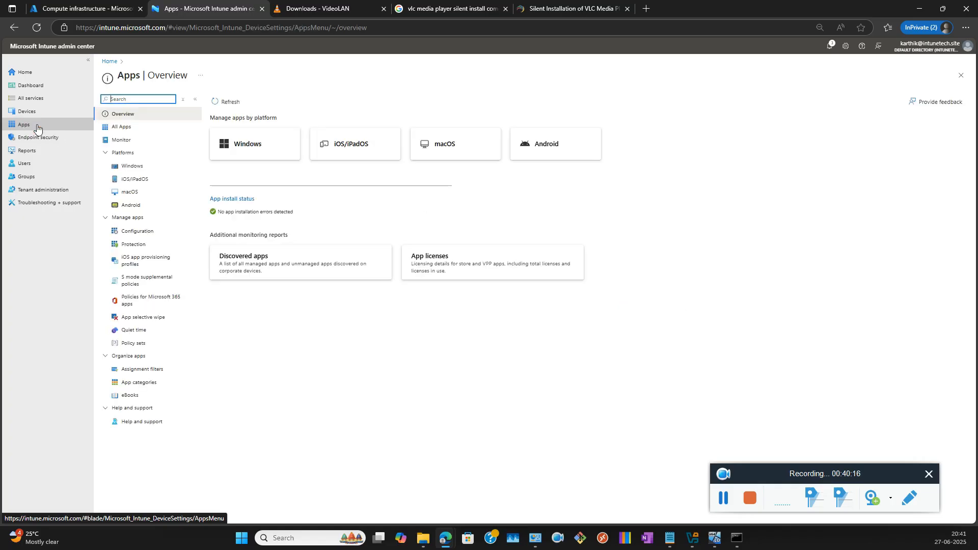
pyautogui.click(137, 167)
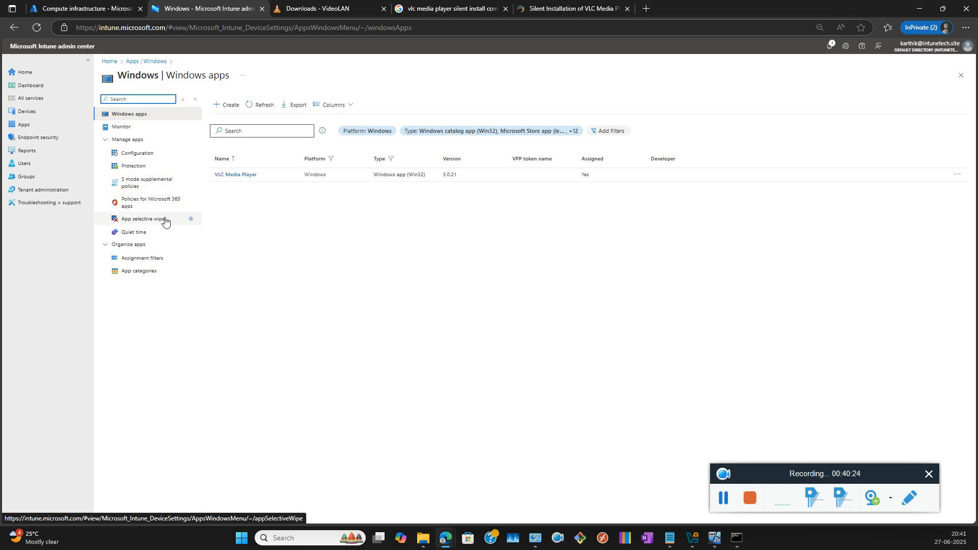
# View the Scripts and remediations page and the Windows devices list, and open All Apps
pyautogui.click(34, 114)
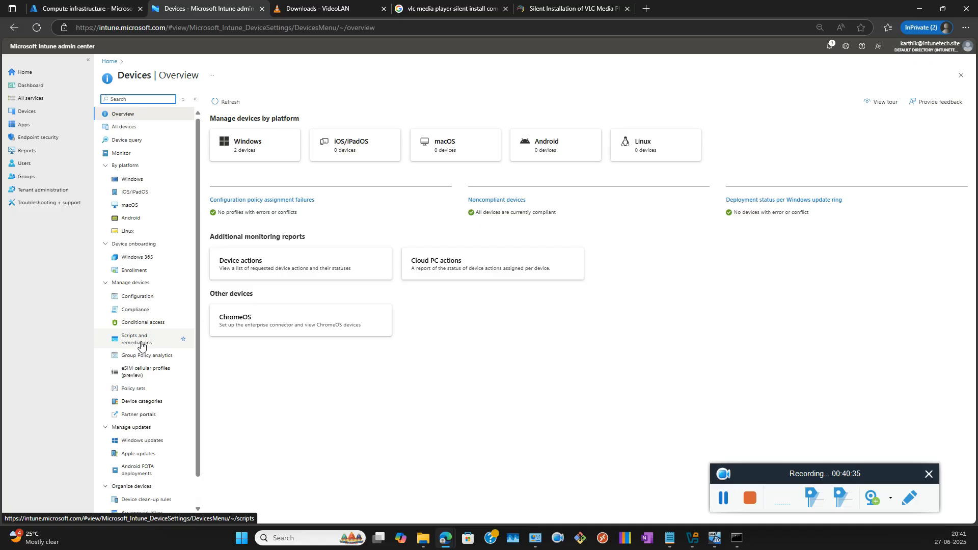
pyautogui.click(142, 345)
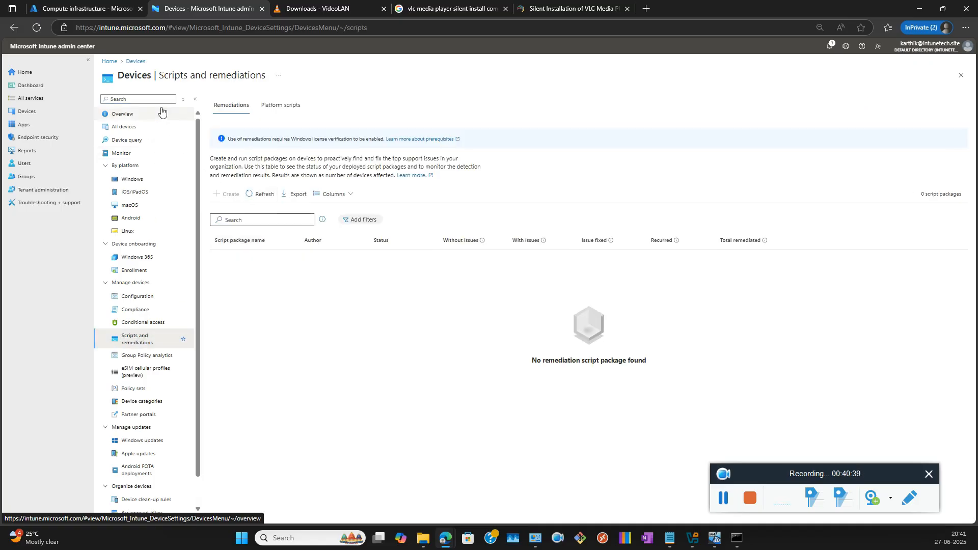
pyautogui.click(137, 182)
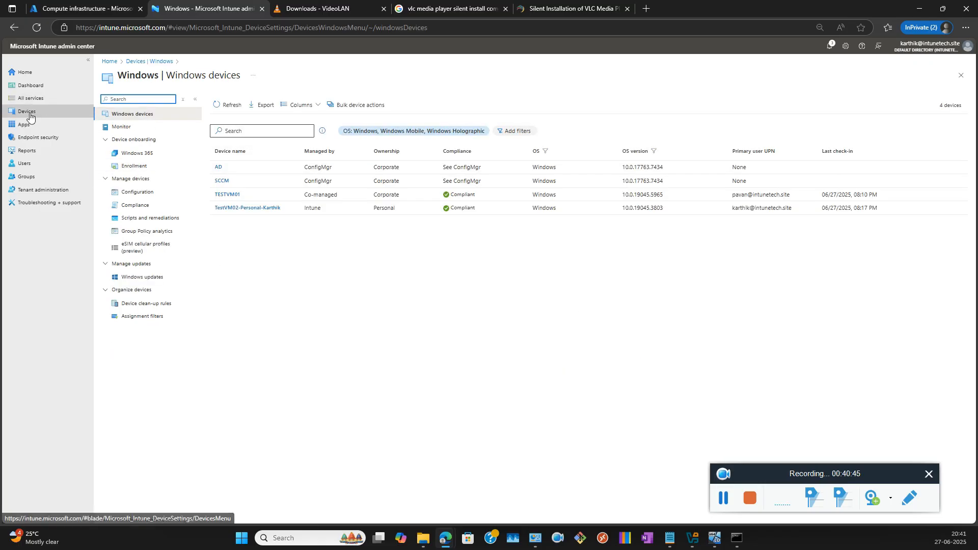
pyautogui.click(53, 124)
pyautogui.click(133, 128)
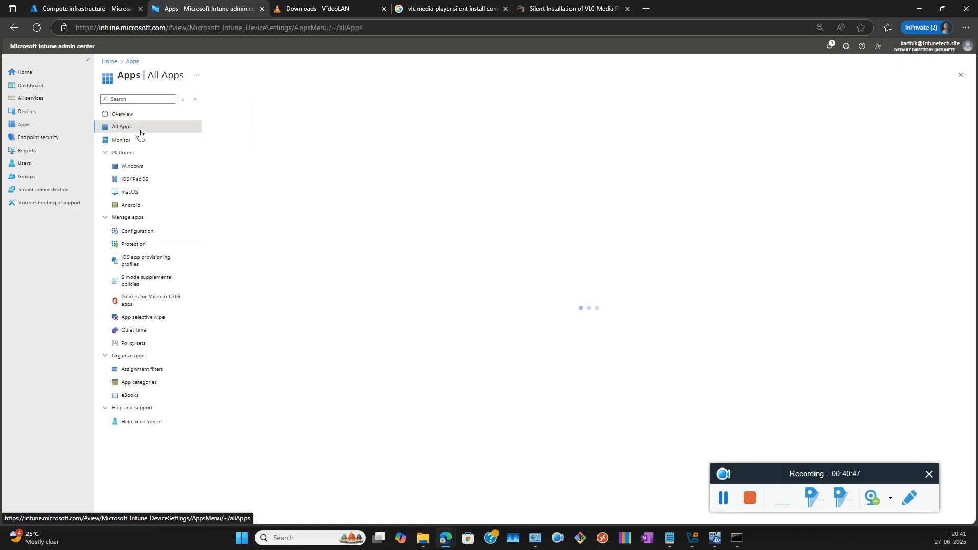
# Switch to the TestVM02 virtual machine, minimize Services and check the Start menu for newly added apps
pyautogui.click(714, 538)
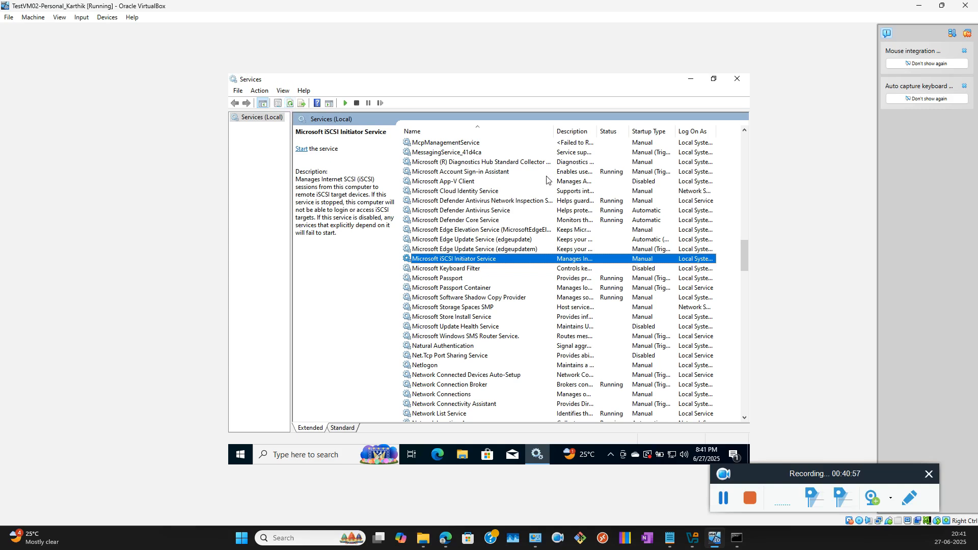
pyautogui.click(691, 79)
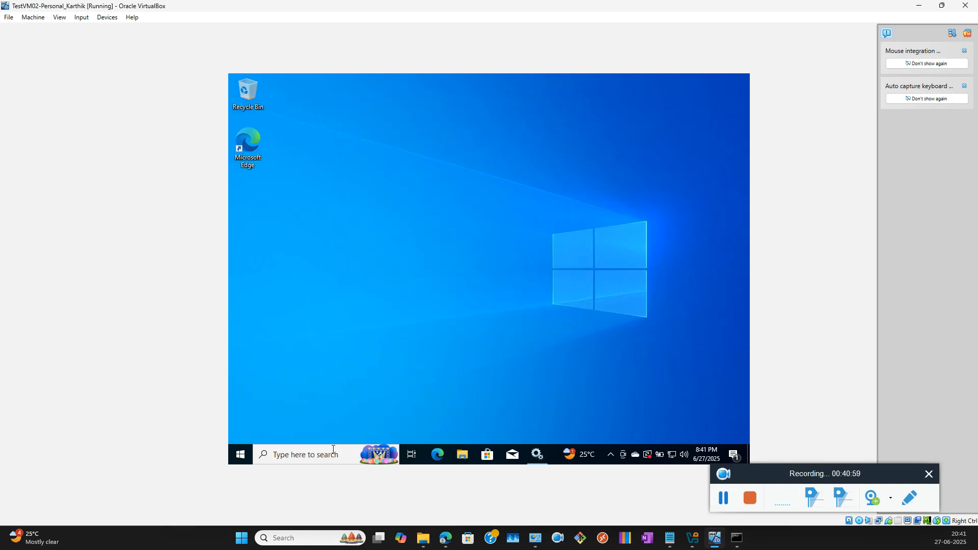
pyautogui.click(324, 458)
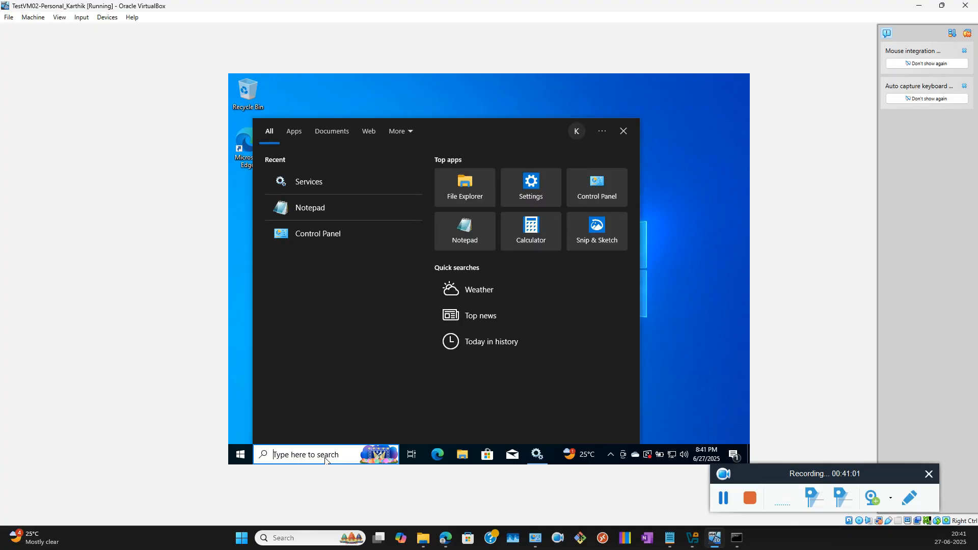
pyautogui.click(241, 455)
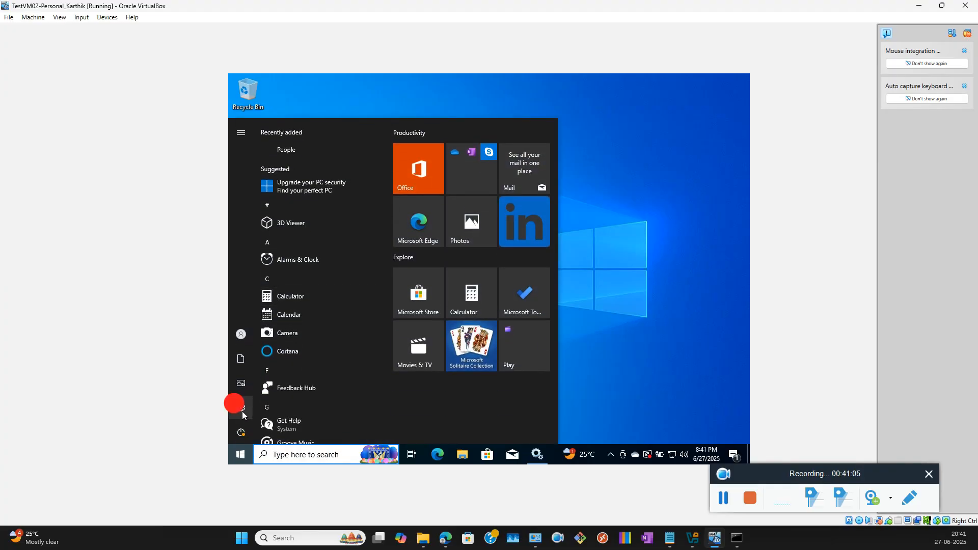
pyautogui.click(243, 410)
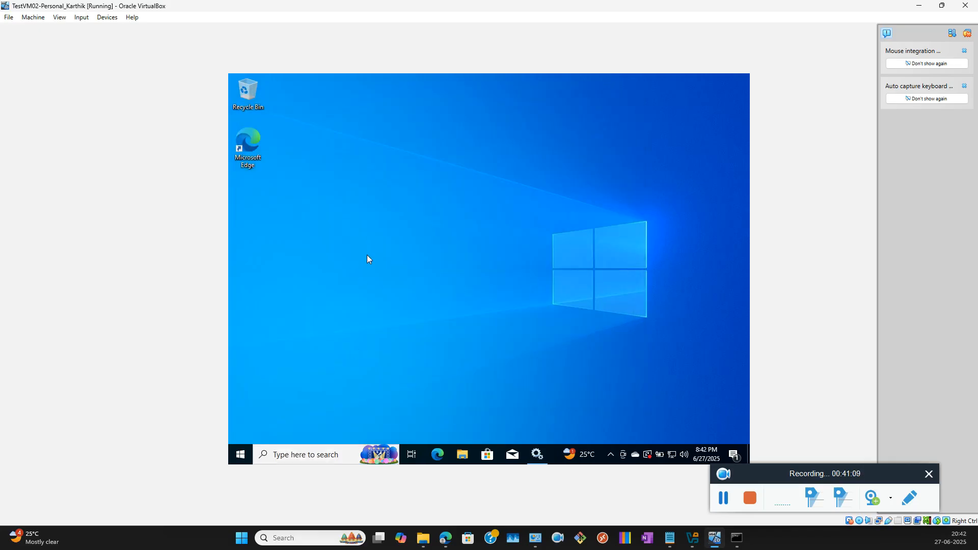
# Refresh the virtual machine's desktop twice to check for a VLC shortcut
pyautogui.rightClick(401, 240)
pyautogui.click(426, 268)
pyautogui.rightClick(424, 260)
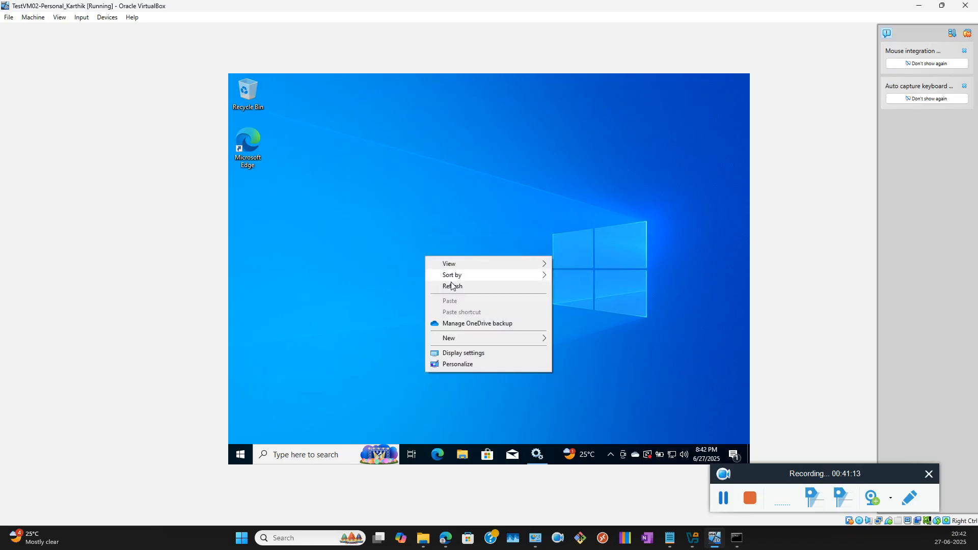
pyautogui.click(427, 283)
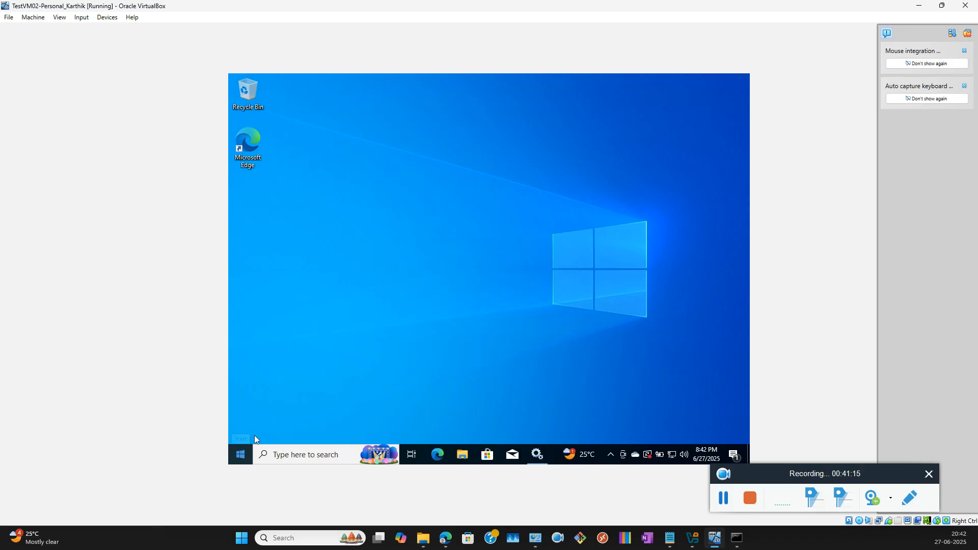
# Switch back to the Intune admin center and open the configuration policies for Windows devices
pyautogui.click(919, 5)
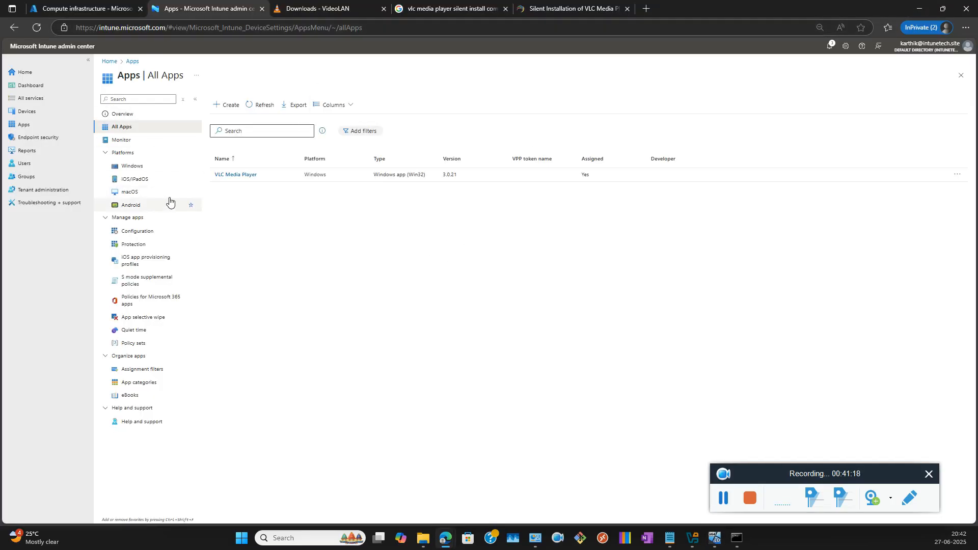
pyautogui.click(28, 111)
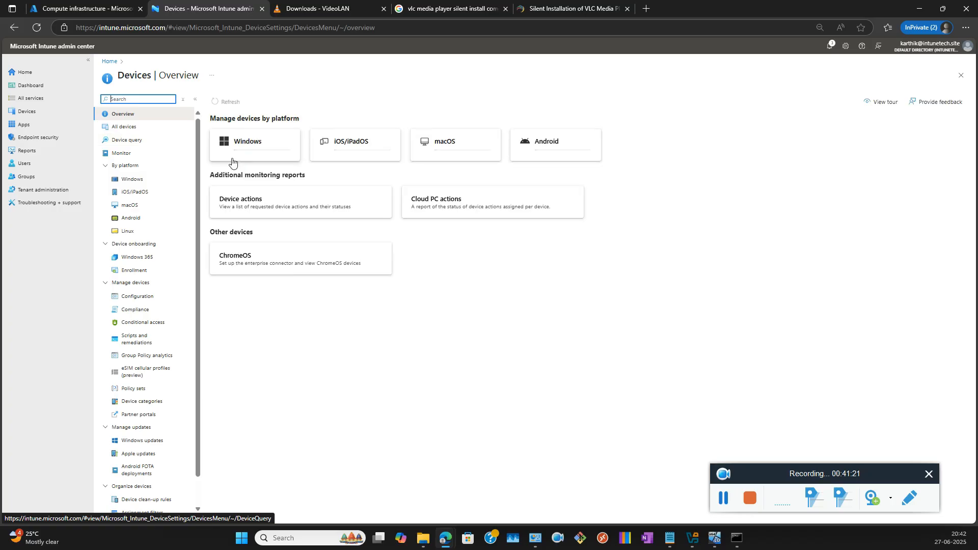
pyautogui.click(155, 184)
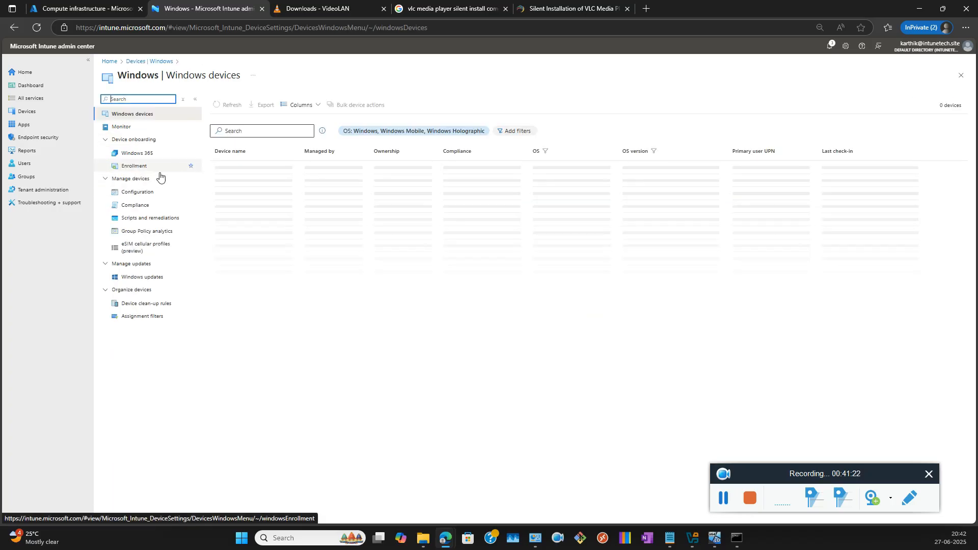
pyautogui.click(144, 194)
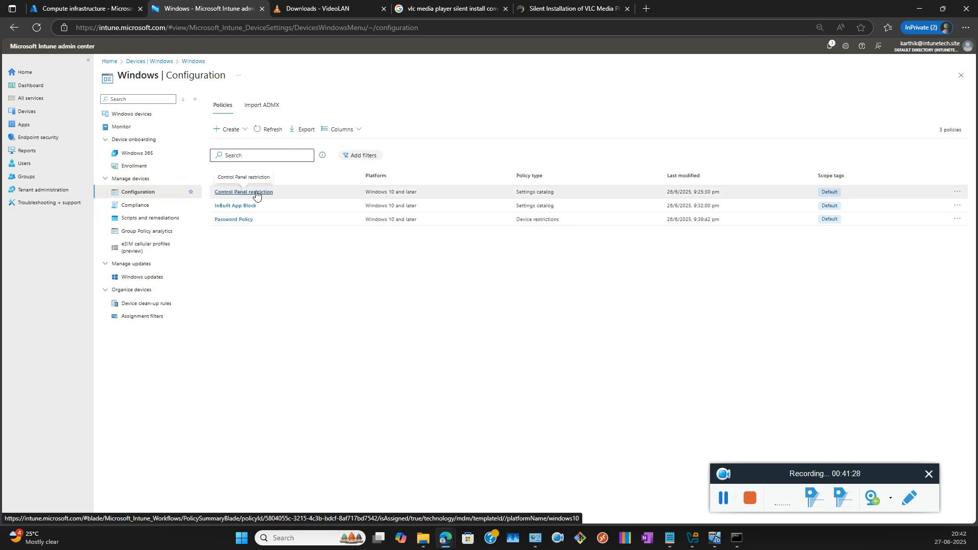
# Remove the AllActiveDevices group from the Control Panel restriction policy's assignments and save the profile
pyautogui.click(256, 193)
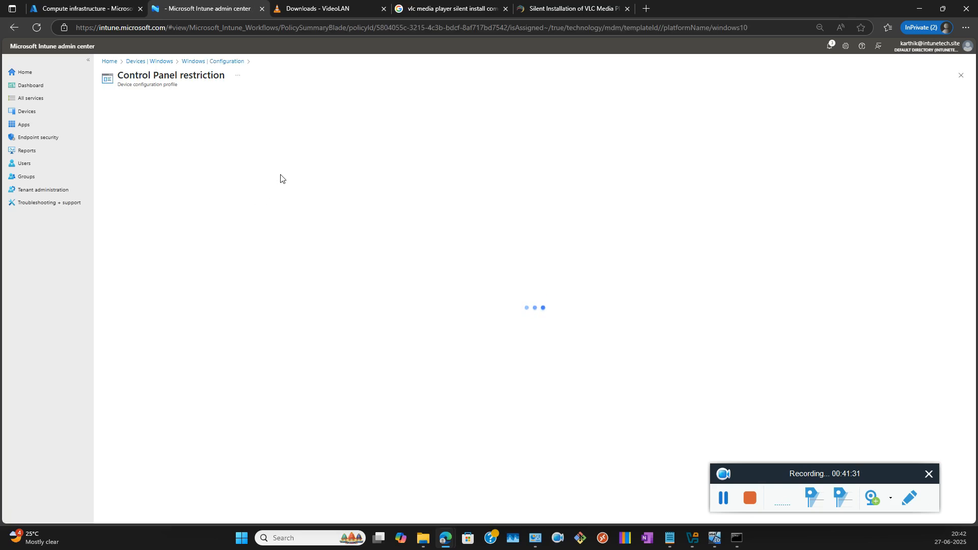
pyautogui.scroll(-1, 150, 375)
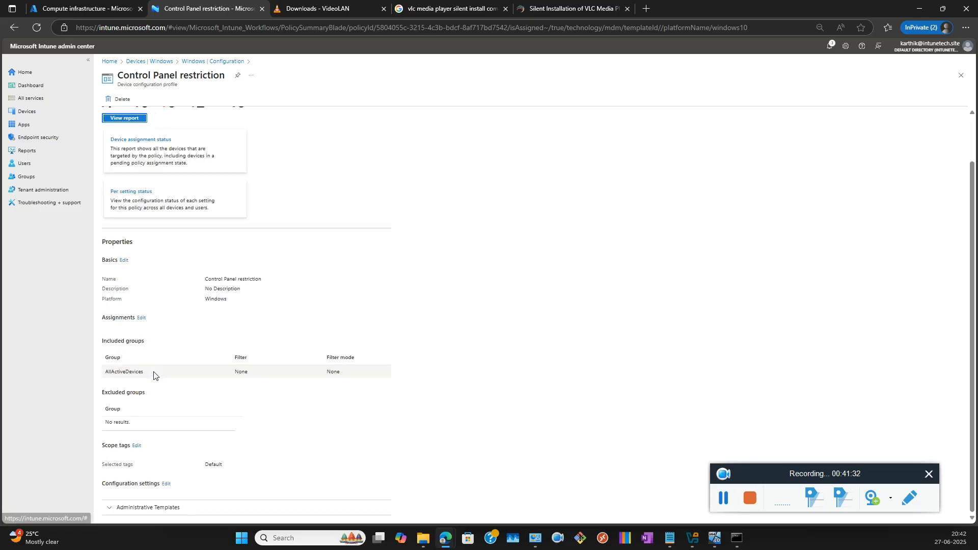
pyautogui.click(141, 317)
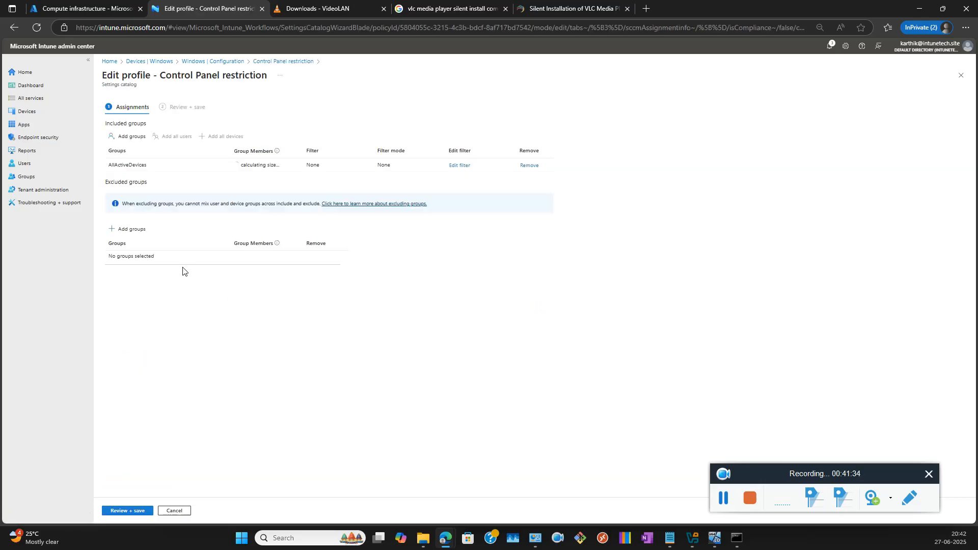
pyautogui.click(529, 165)
pyautogui.click(139, 511)
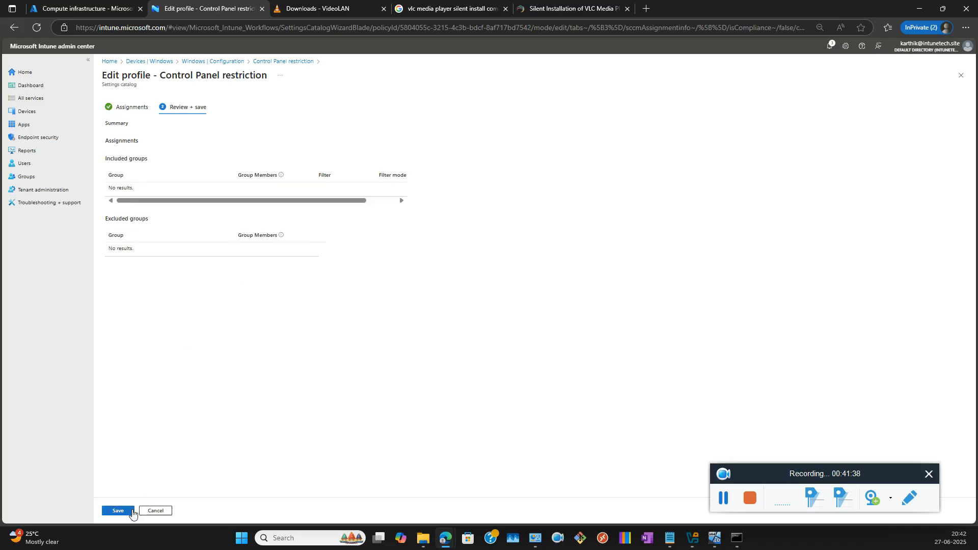
pyautogui.click(134, 511)
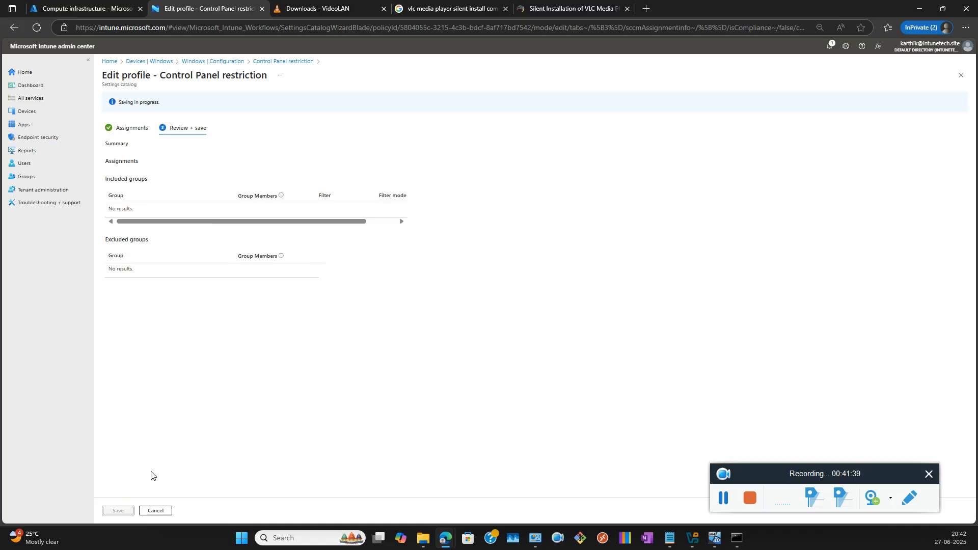
# Remove the AllActiveDevices group from the InBuilt App Block policy's assignments and save the profile
pyautogui.click(197, 62)
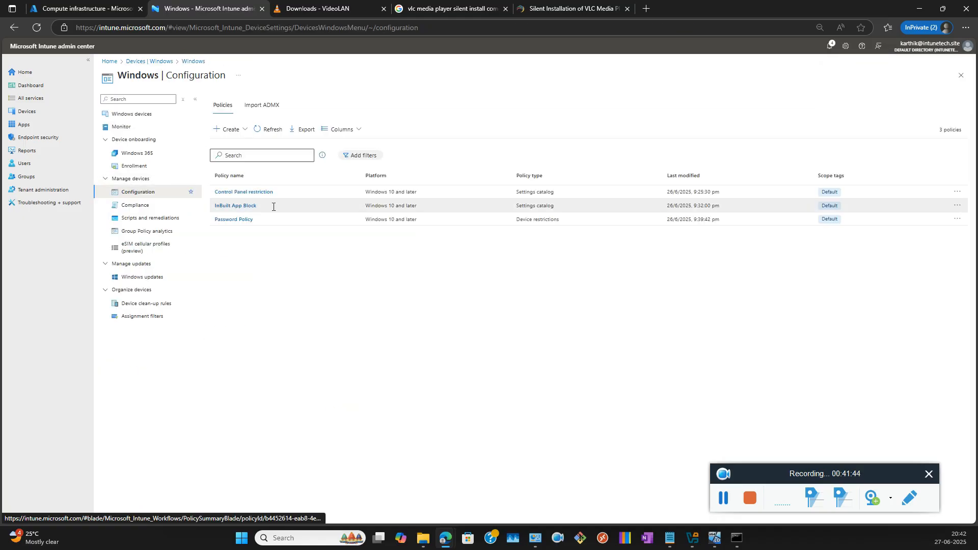
pyautogui.click(248, 208)
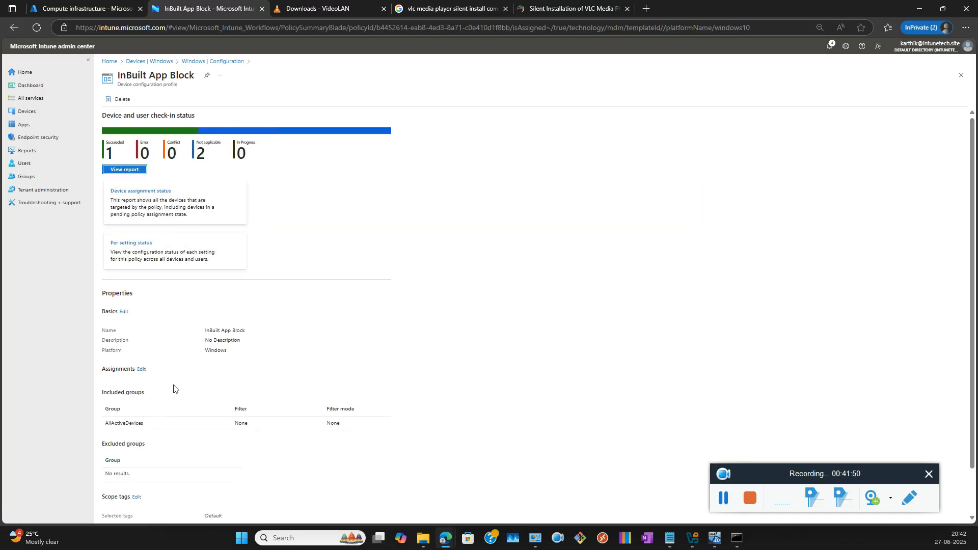
pyautogui.click(141, 370)
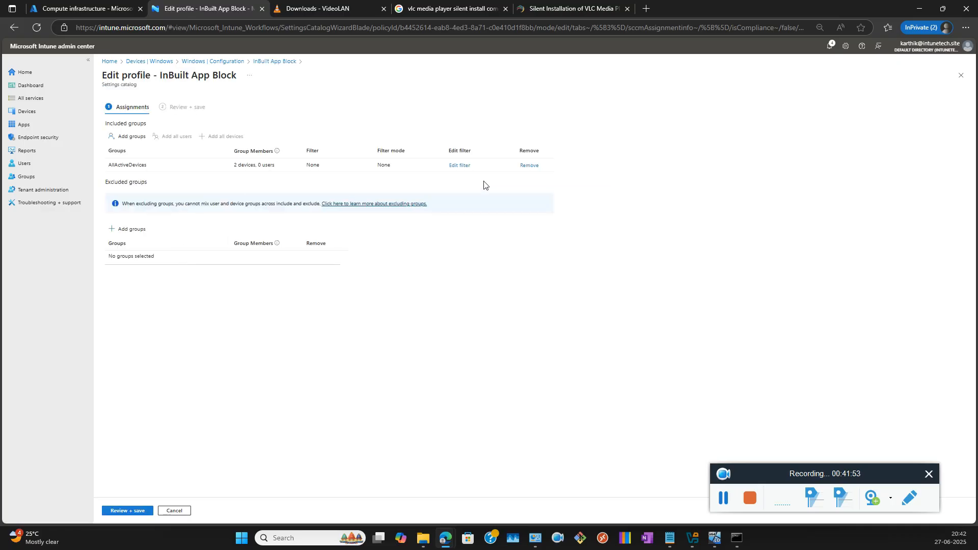
pyautogui.click(529, 165)
pyautogui.click(134, 510)
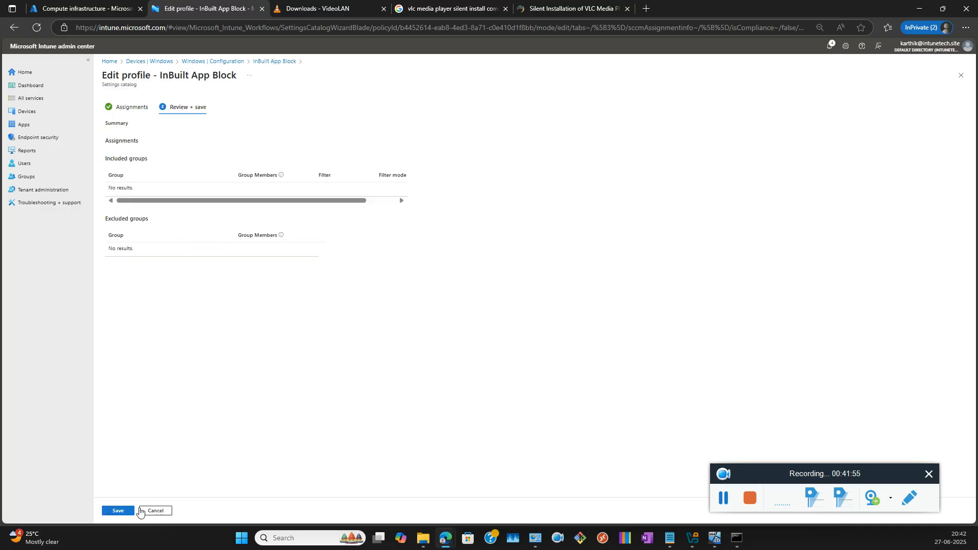
pyautogui.click(120, 509)
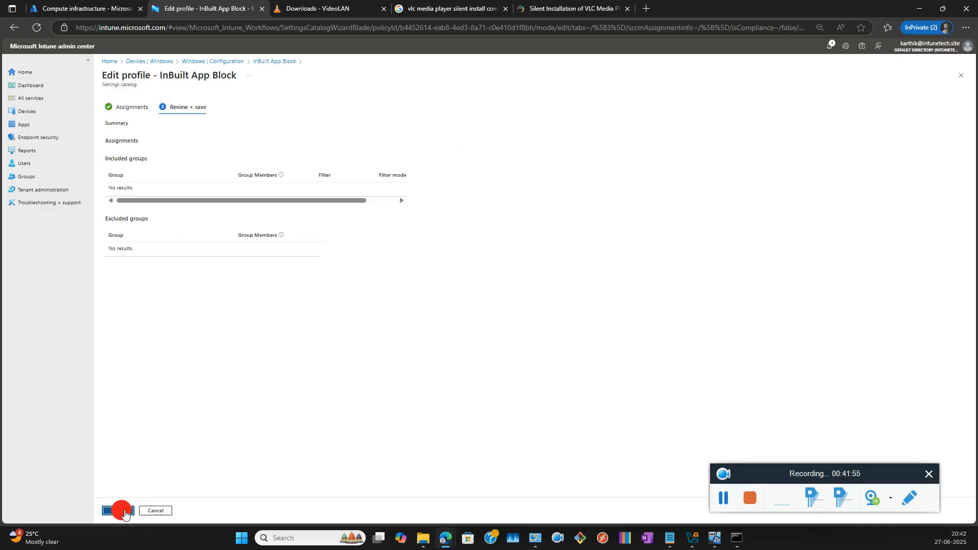
# Open the TestVM02 device from the Windows devices list and initiate a confirmed sync
pyautogui.click(152, 62)
pyautogui.click(133, 179)
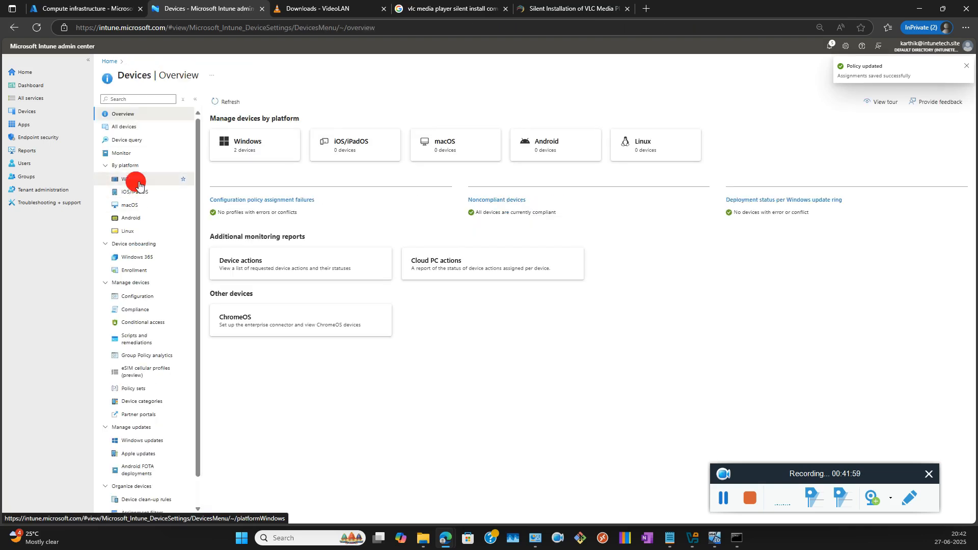
pyautogui.click(257, 209)
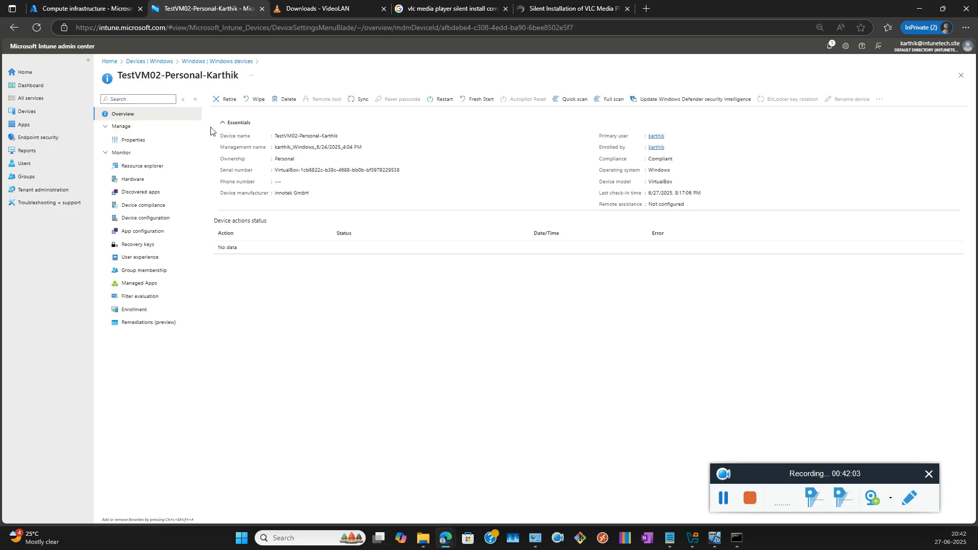
pyautogui.click(362, 99)
pyautogui.click(227, 152)
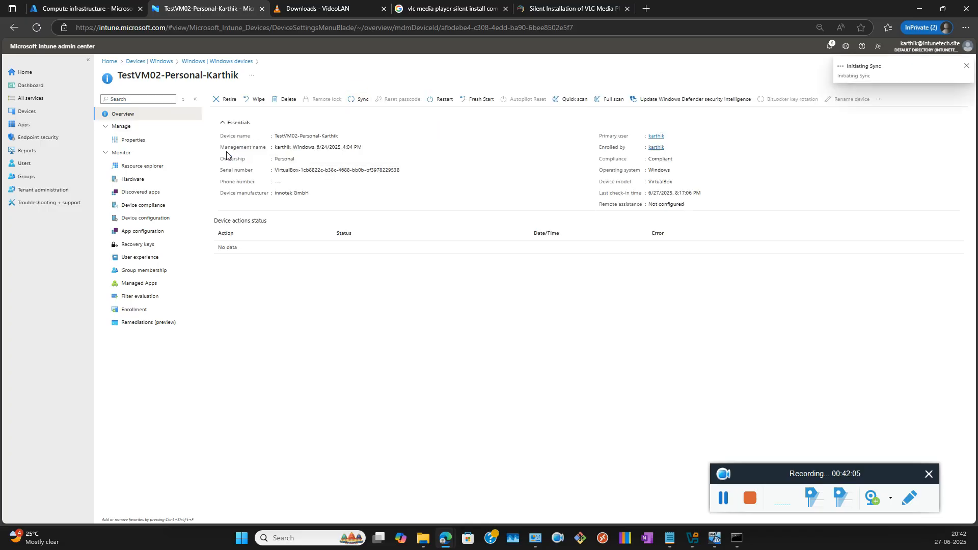
# Initiate a confirmed sync of the TESTVM01 device and return to the Windows devices list
pyautogui.click(224, 62)
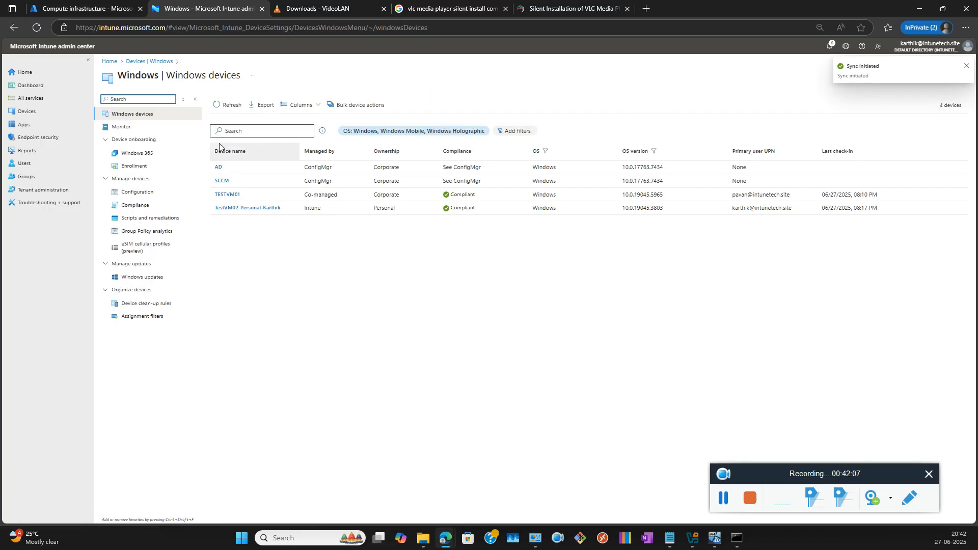
pyautogui.click(229, 193)
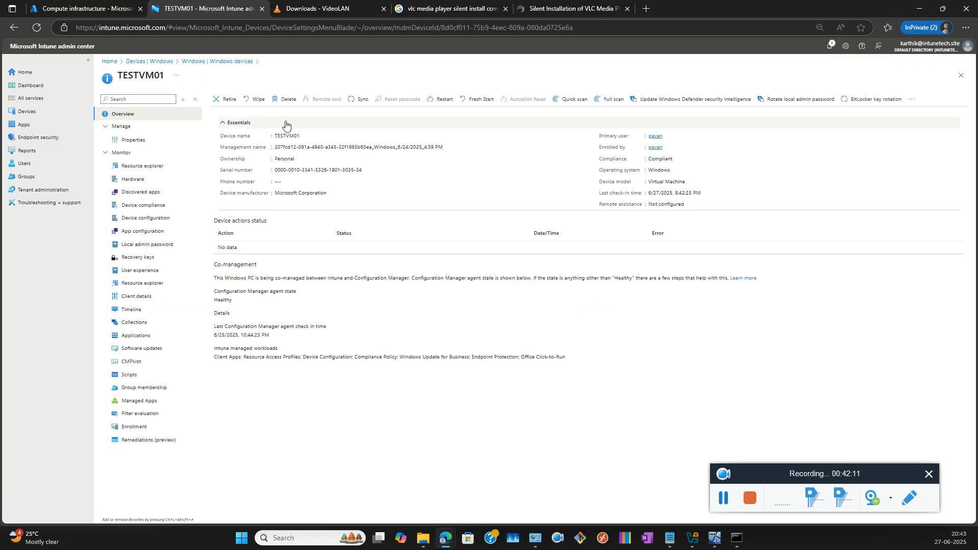
pyautogui.click(356, 99)
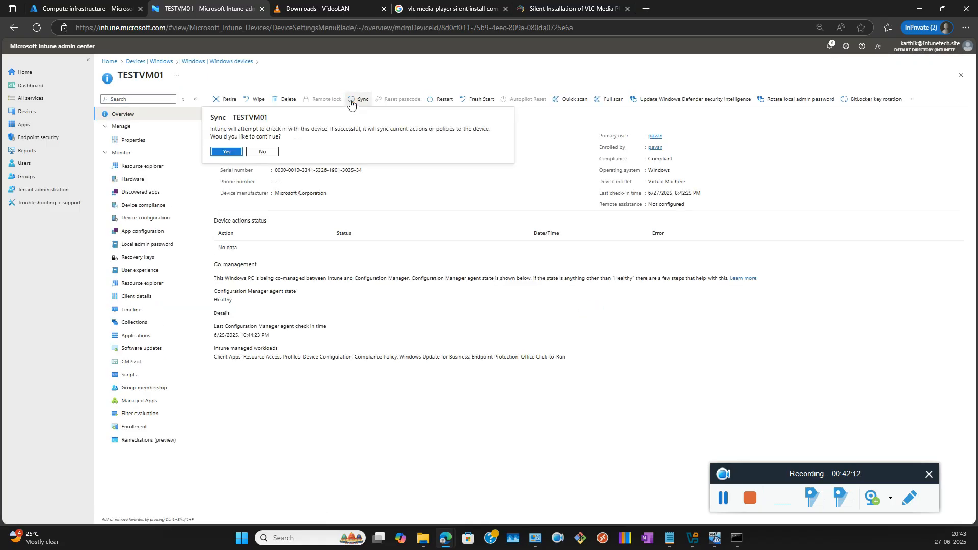
pyautogui.click(226, 153)
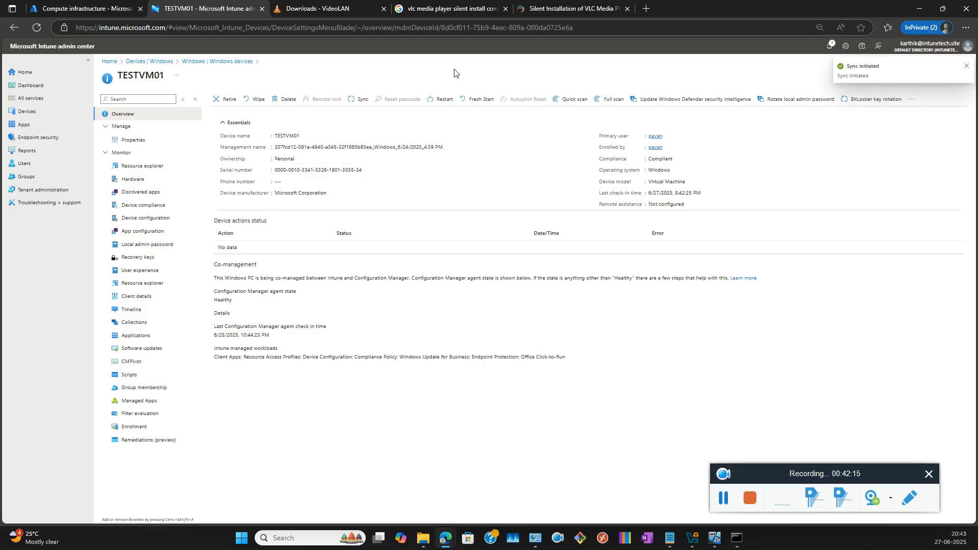
pyautogui.click(224, 62)
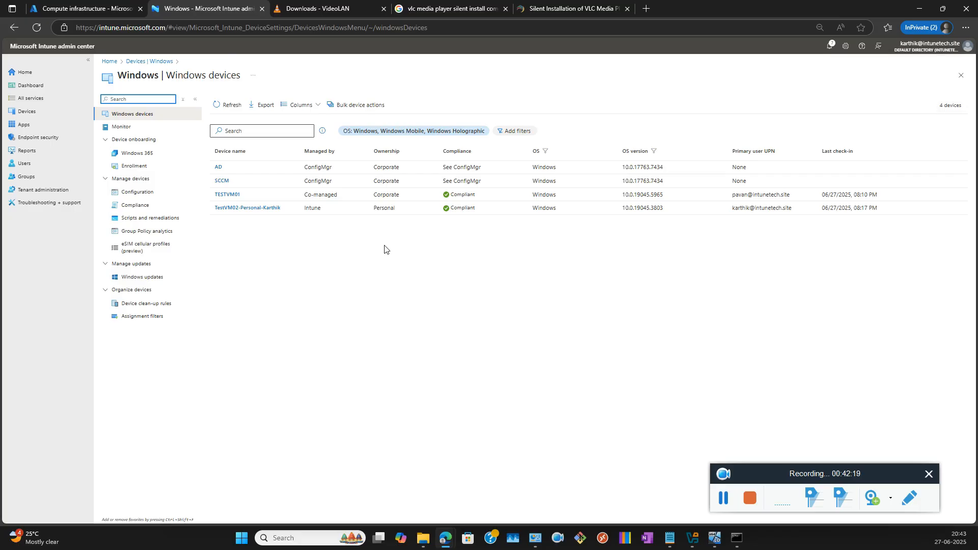
# Refresh the Services list on the TestVM02 virtual machine, minimize it and switch back to Intune
pyautogui.click(714, 537)
pyautogui.click(532, 451)
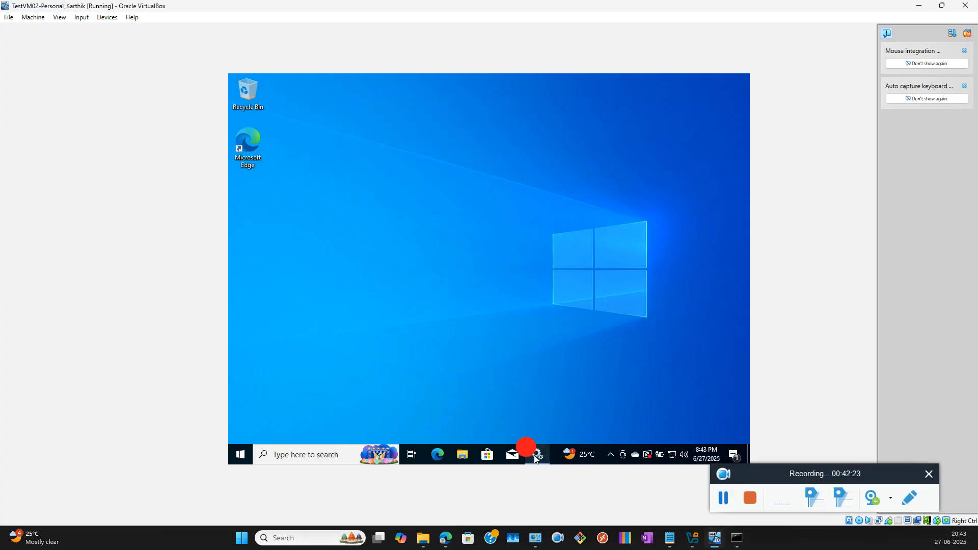
pyautogui.click(290, 103)
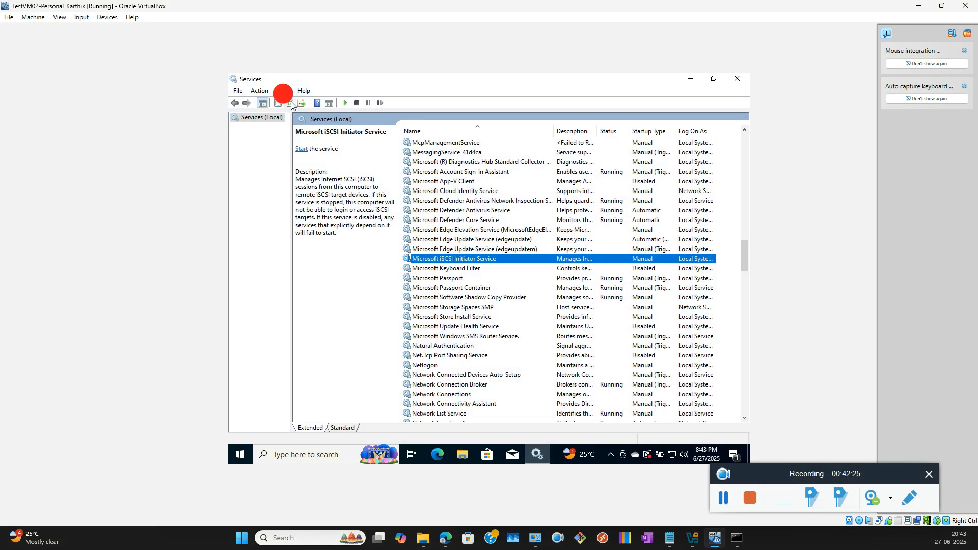
pyautogui.click(289, 103)
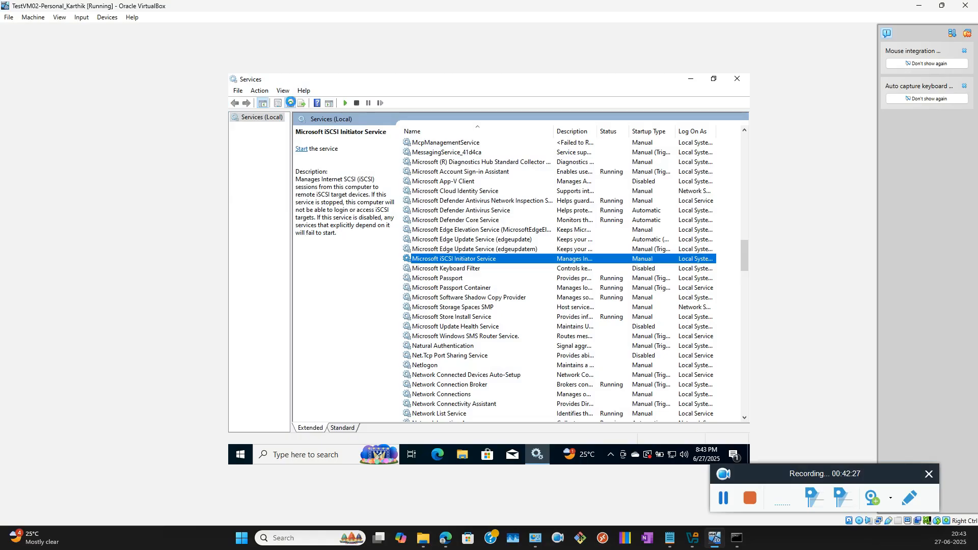
pyautogui.click(691, 80)
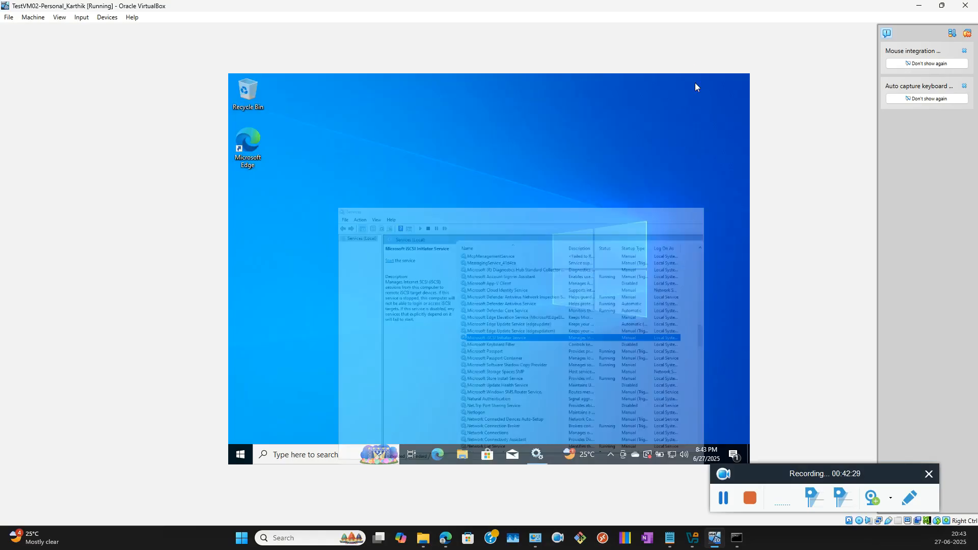
pyautogui.click(920, 6)
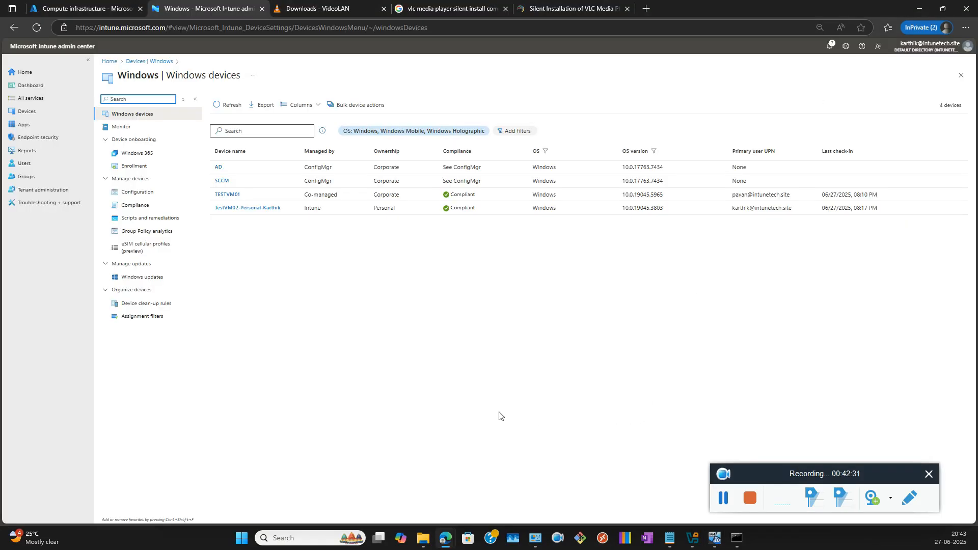